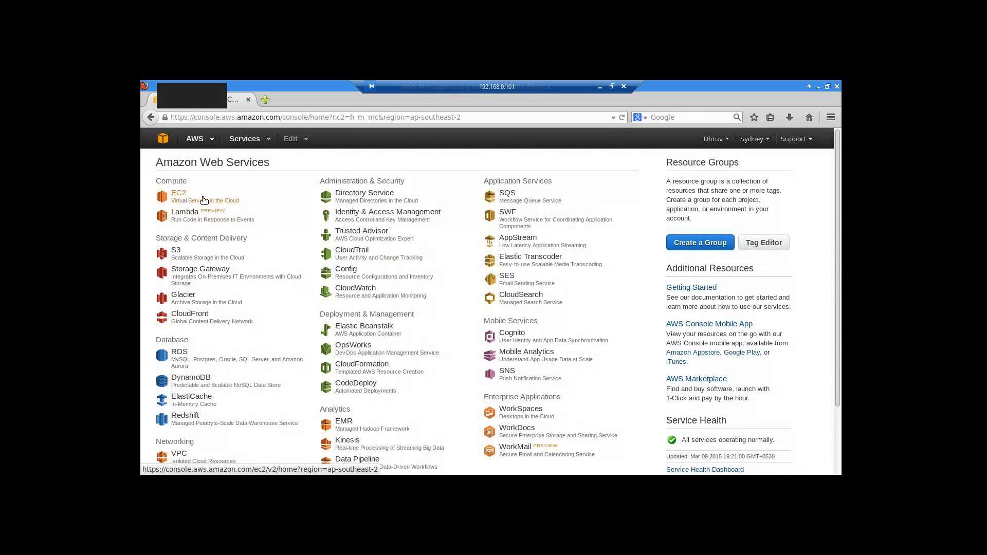
# - Open the EC2 dashboard and change the region from Sydney to Asia Pacific (Singapore)
pyautogui.click(184, 200)
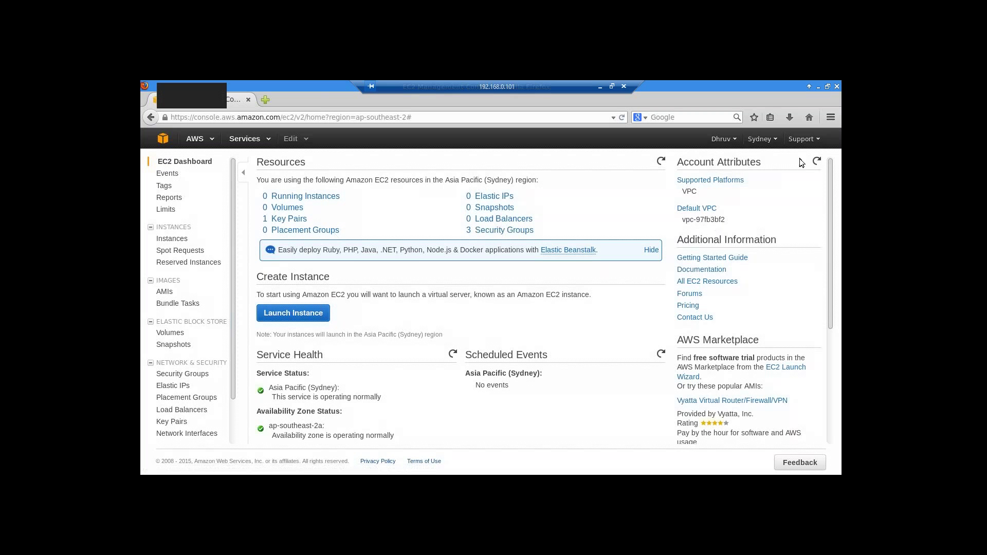
pyautogui.click(760, 139)
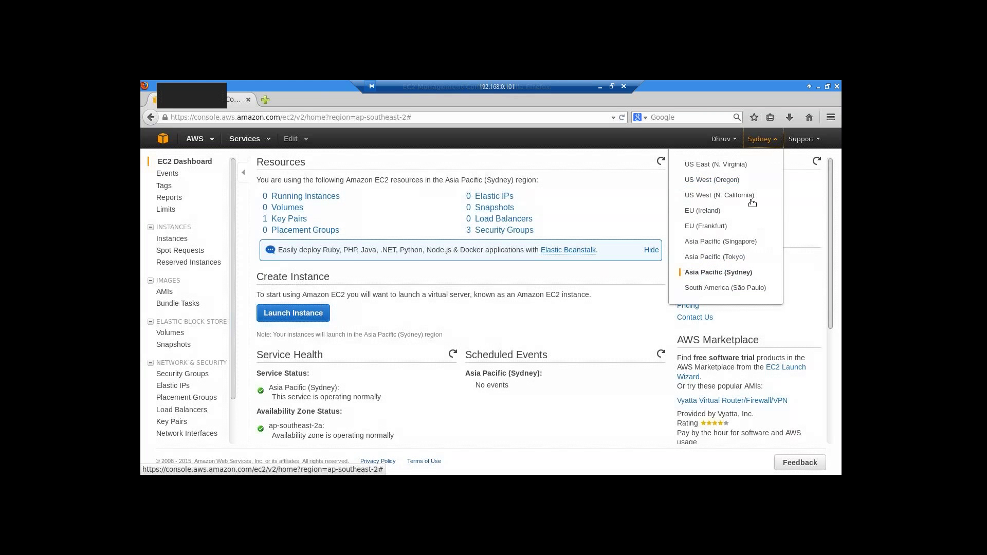
pyautogui.click(720, 241)
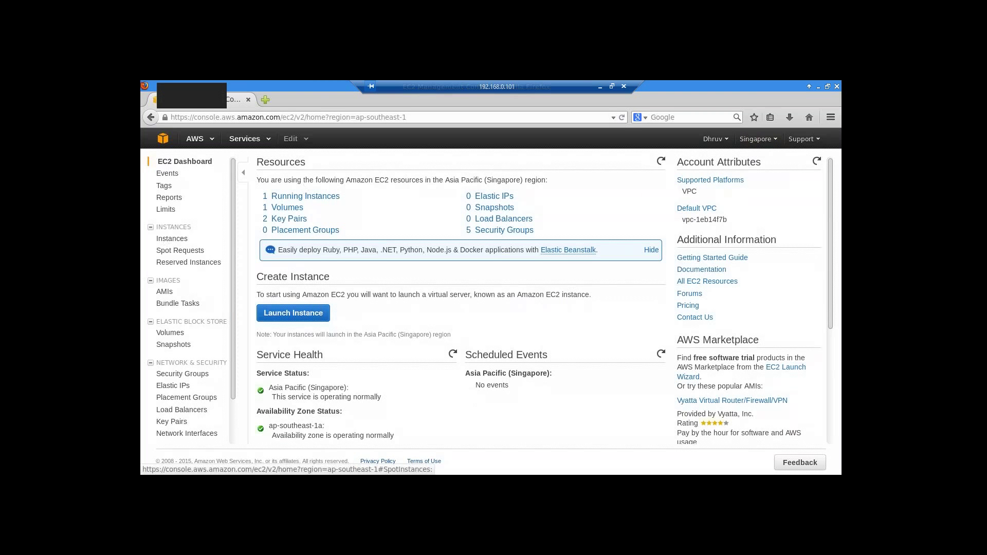
# - Launch a new instance from the Red Hat Enterprise Linux 6.6 AMI using the m3.large type
pyautogui.click(306, 316)
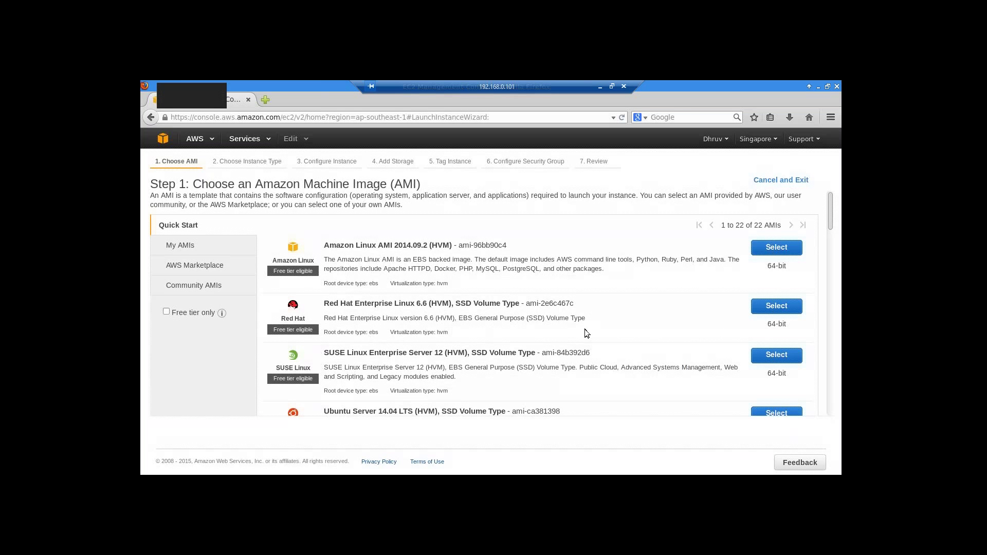
pyautogui.click(773, 307)
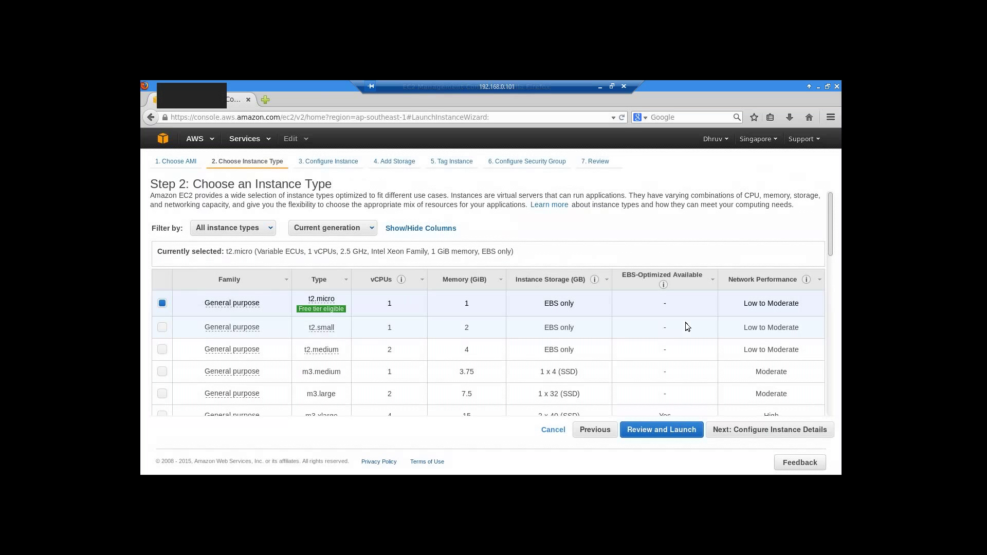
pyautogui.scroll(-1, 183, 397)
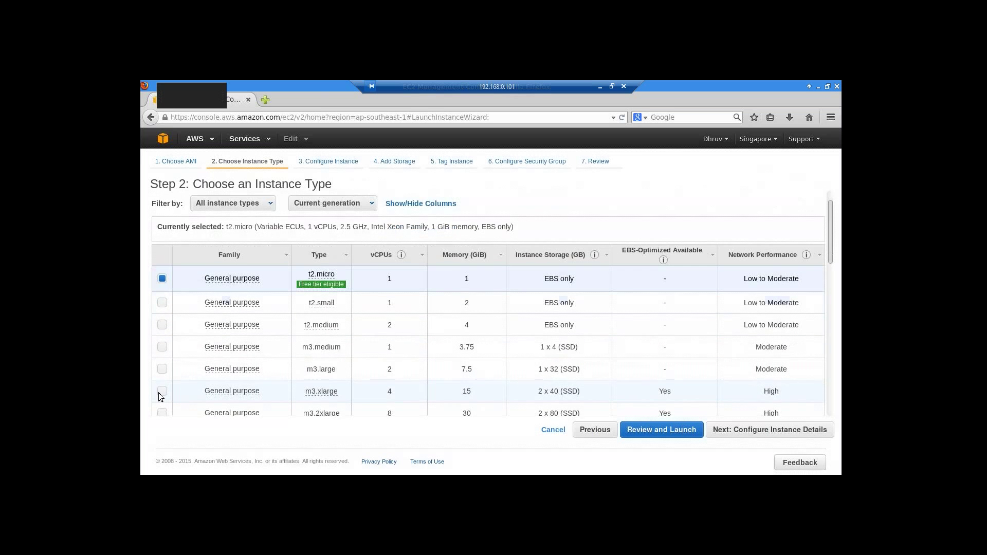
pyautogui.click(162, 391)
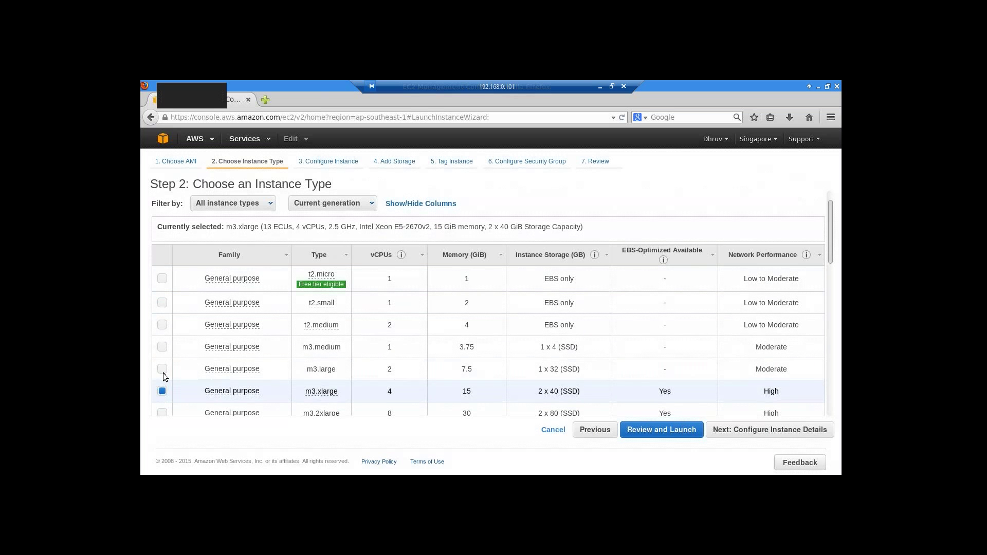
pyautogui.click(163, 370)
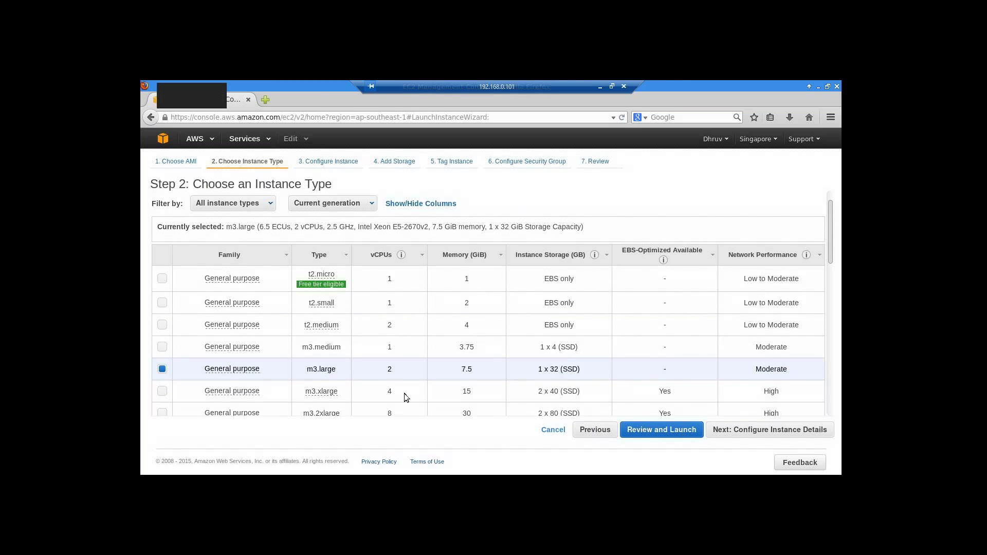
# - Skip past instance details and set the root volume size to 40 GiB
pyautogui.click(737, 435)
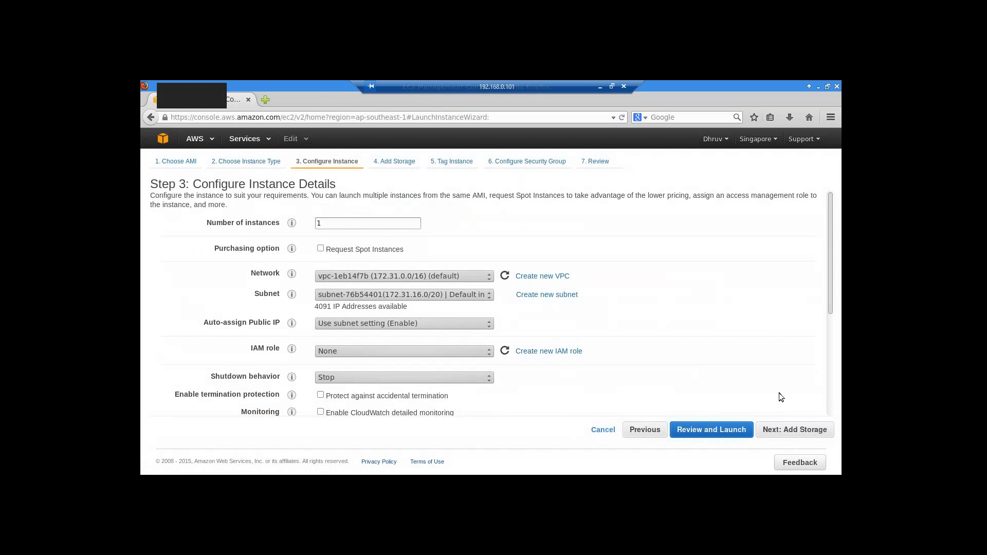
pyautogui.click(789, 432)
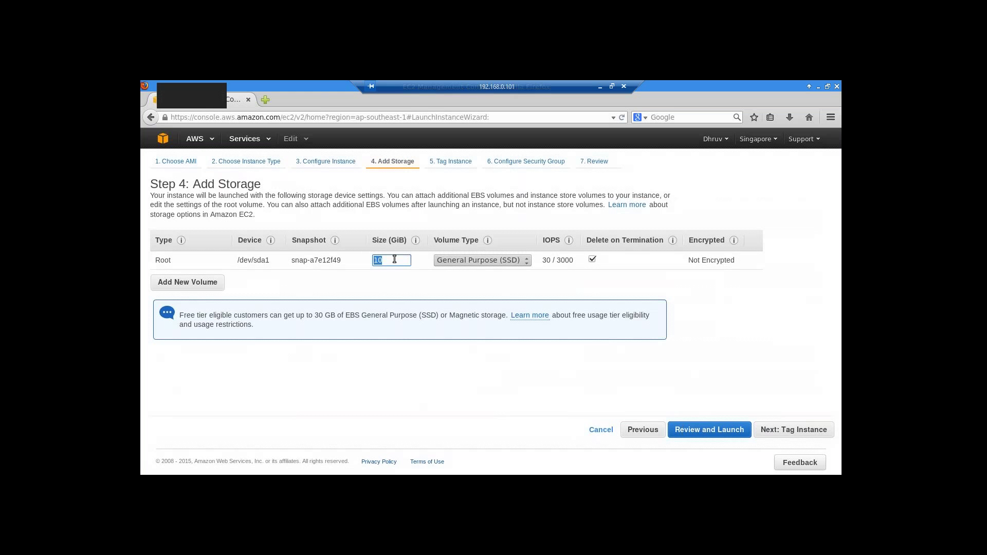
pyautogui.press('BackSpace')
pyautogui.write('40')
# - Add an Instance Store 0 volume and remove the extra EBS volume row
pyautogui.click(208, 282)
pyautogui.click(190, 279)
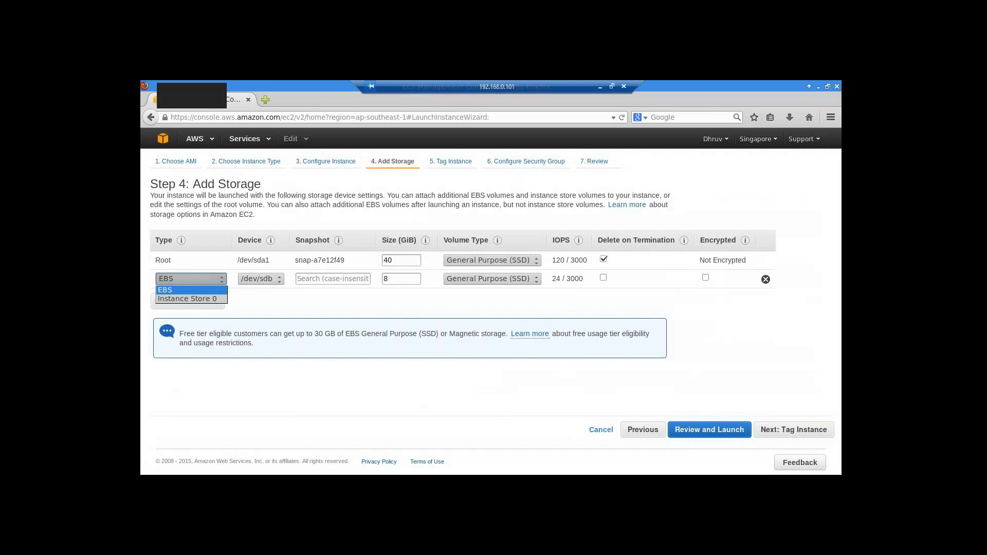
pyautogui.click(216, 298)
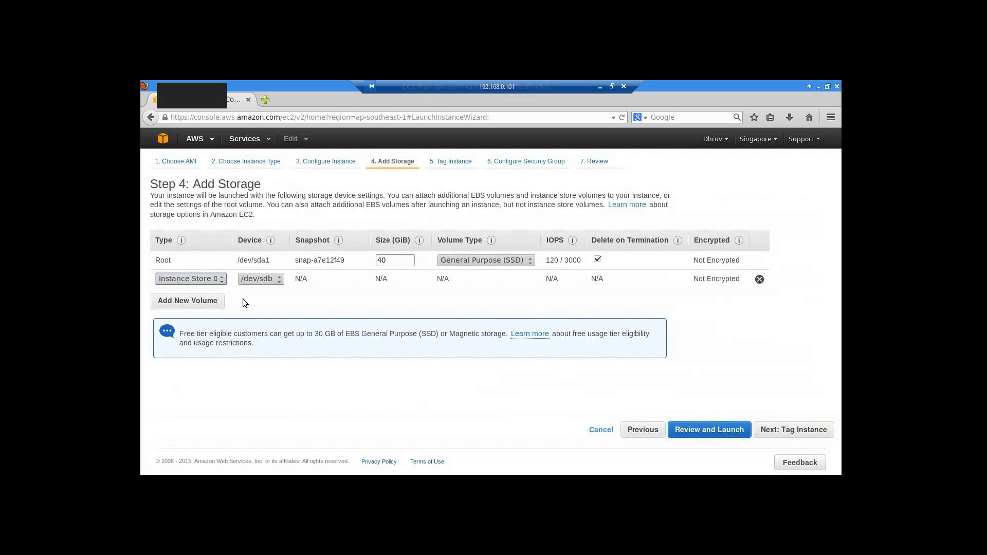
pyautogui.click(195, 305)
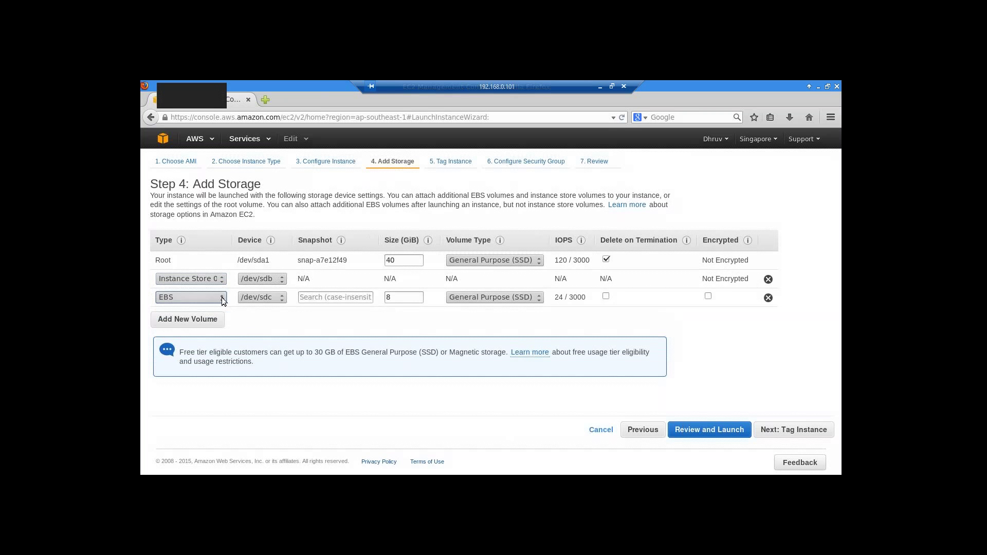
pyautogui.click(221, 297)
pyautogui.click(187, 306)
pyautogui.click(768, 297)
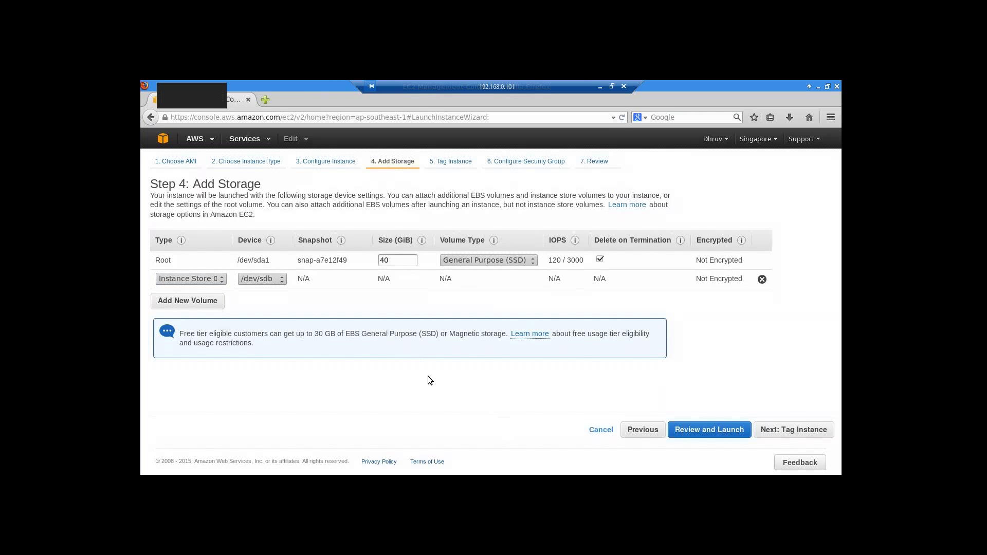
# - Tag the instance with Name = hdpec2 and proceed to the security group settings
pyautogui.click(800, 430)
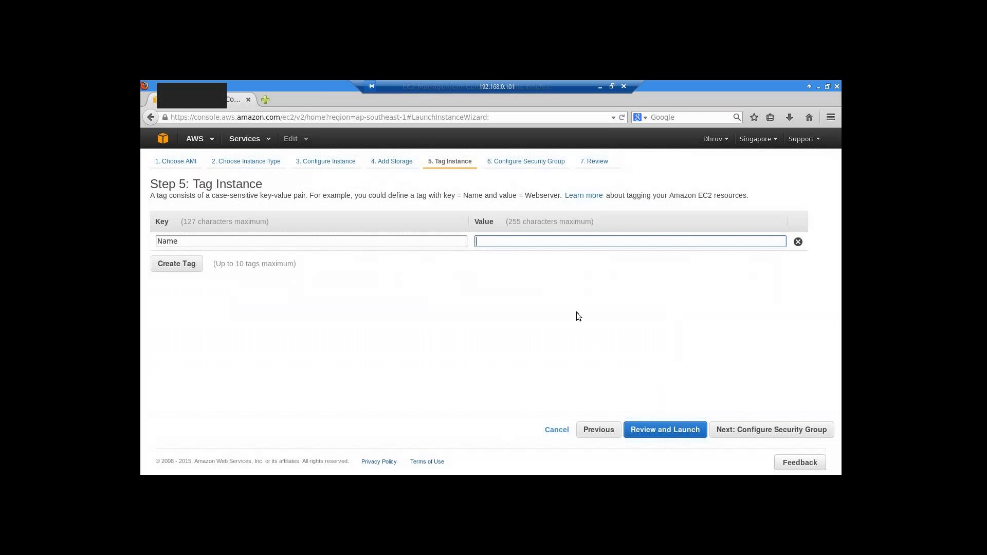
pyautogui.write('hdpec2')
pyautogui.click(753, 430)
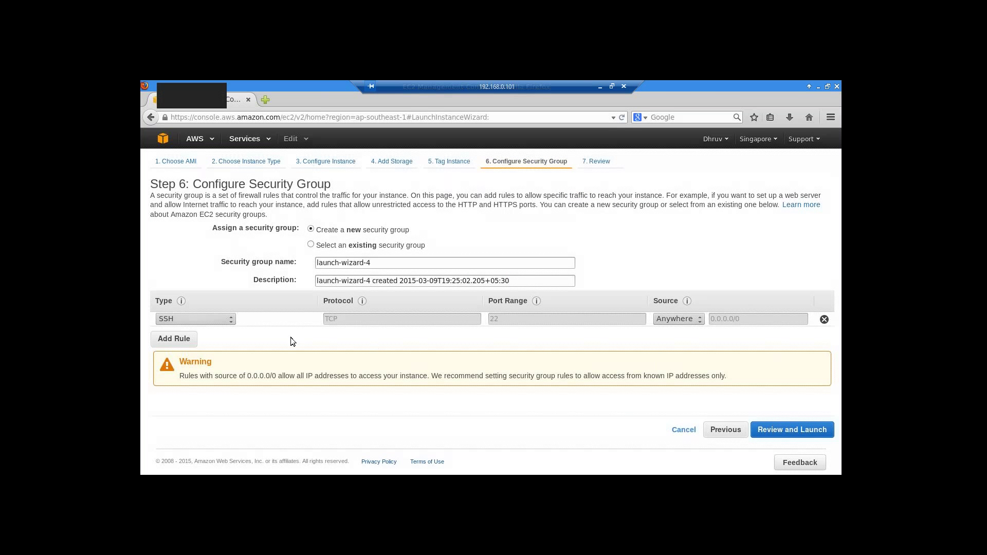
# - Add a Custom TCP rule allowing port 8080
pyautogui.click(174, 340)
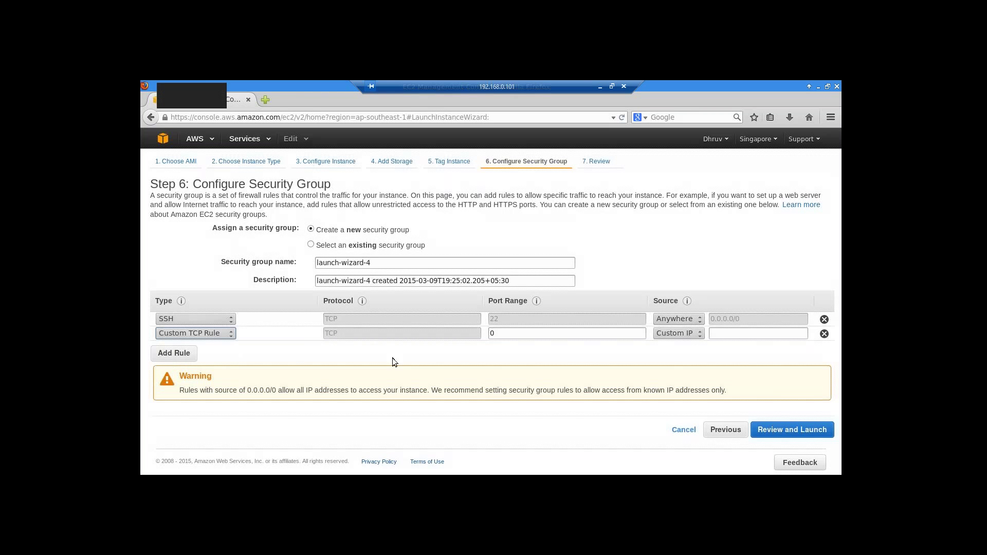
pyautogui.click(502, 333)
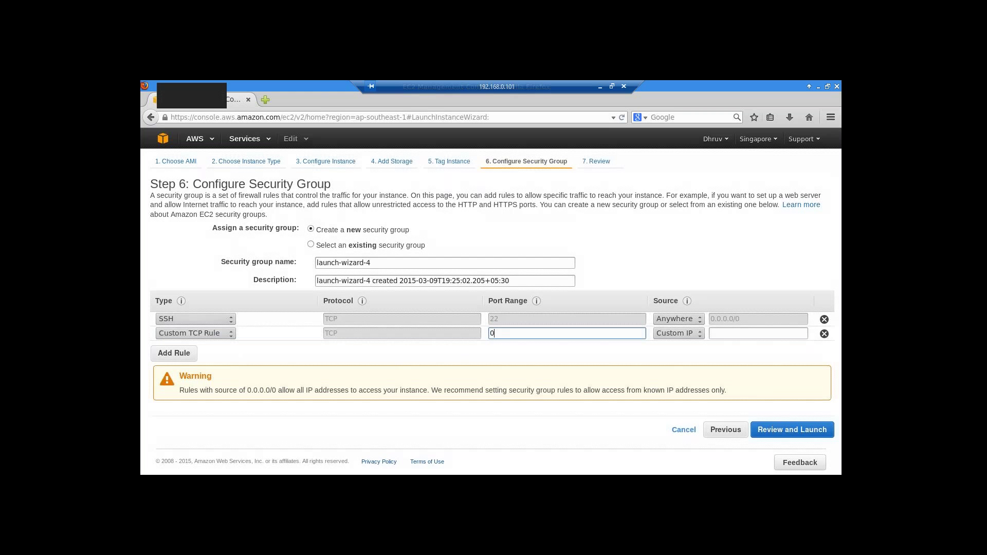
pyautogui.press('BackSpace')
pyautogui.write('8080')
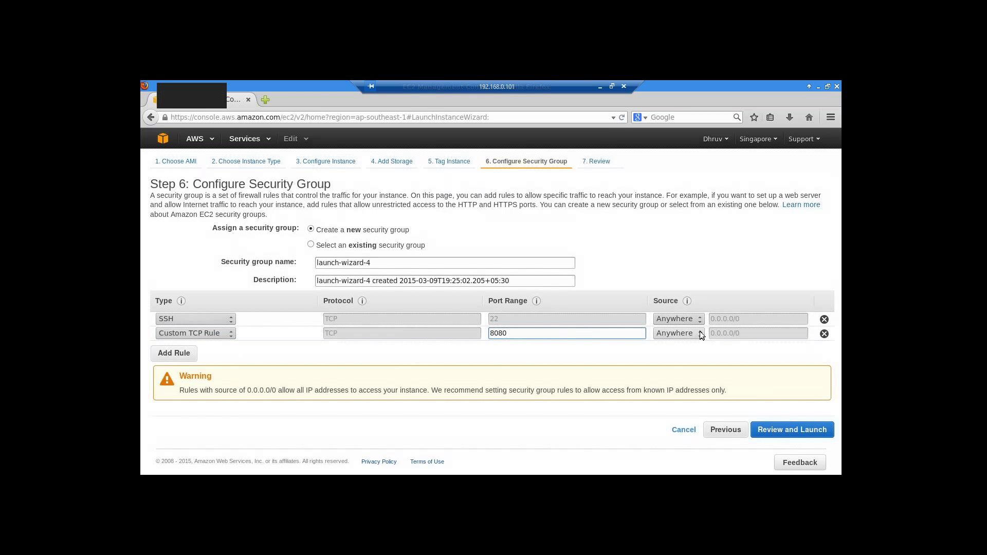
# - Add an All TCP rule (ports 0–65535) with source Anywhere
pyautogui.click(163, 354)
pyautogui.click(231, 348)
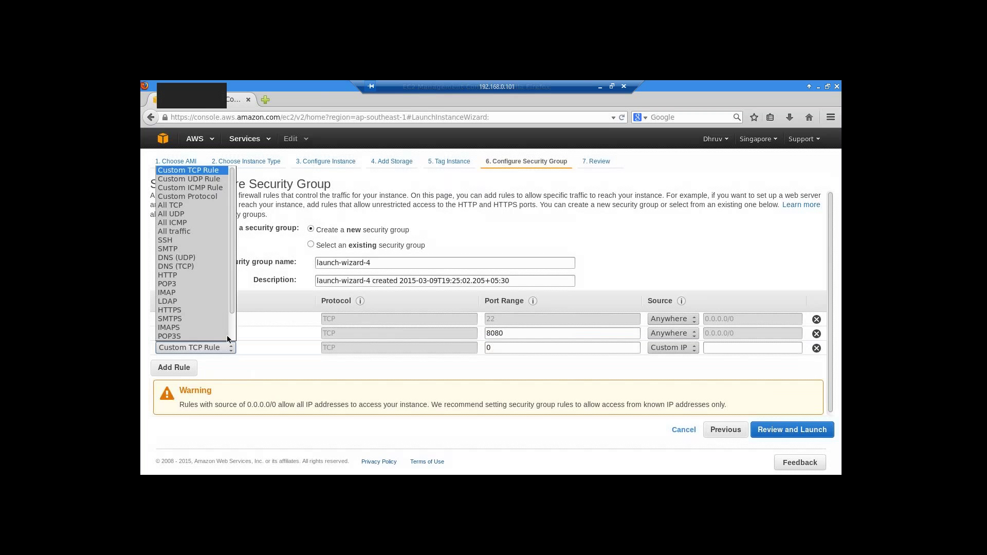
pyautogui.click(211, 205)
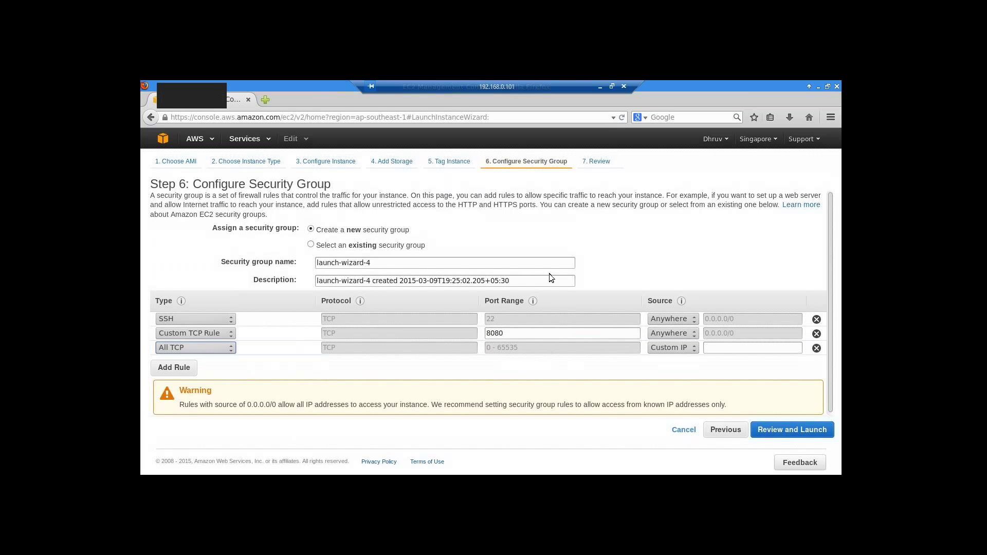
pyautogui.click(690, 349)
pyautogui.click(680, 359)
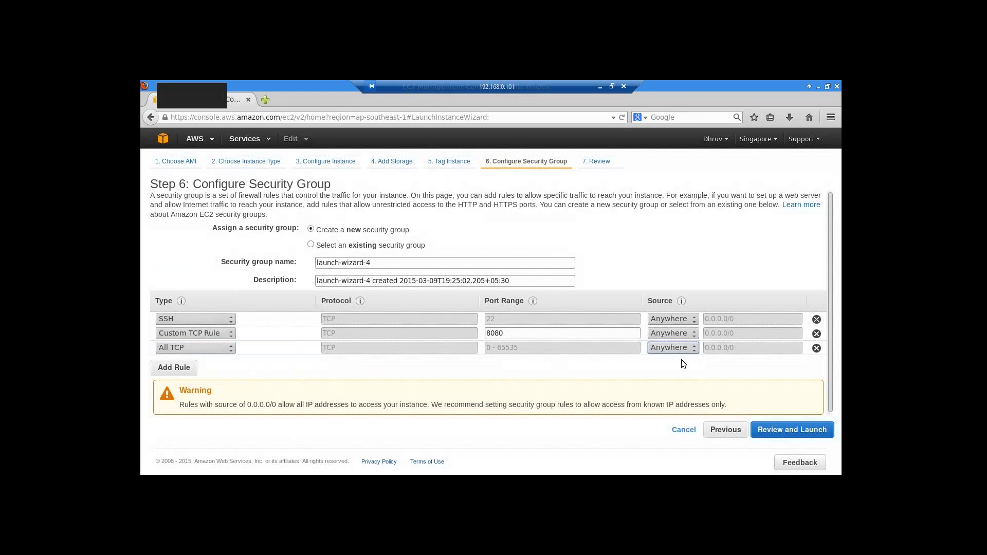
# - Go to the launch review and scroll through the m3.large and launch-wizard-4 rule summary
pyautogui.click(784, 434)
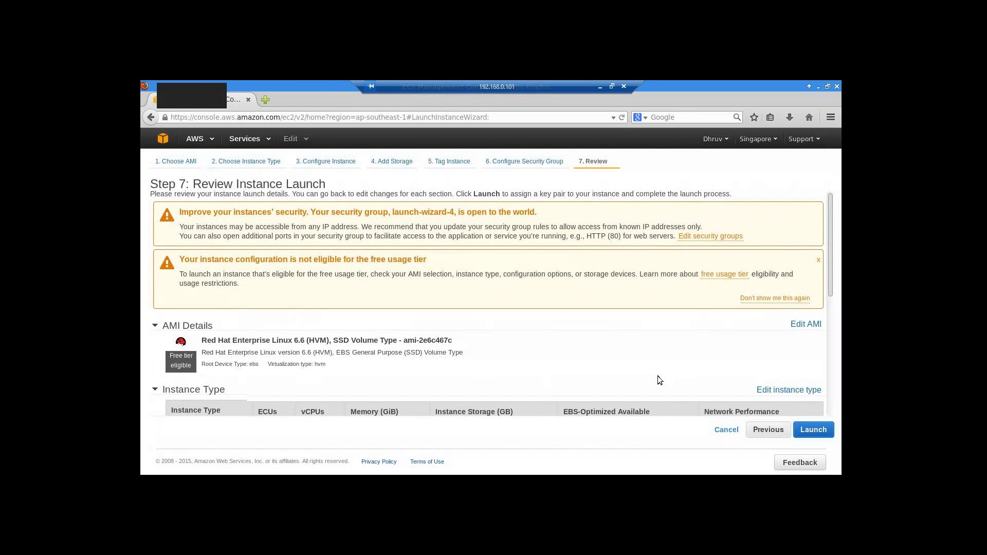
pyautogui.scroll(-1, 658, 376)
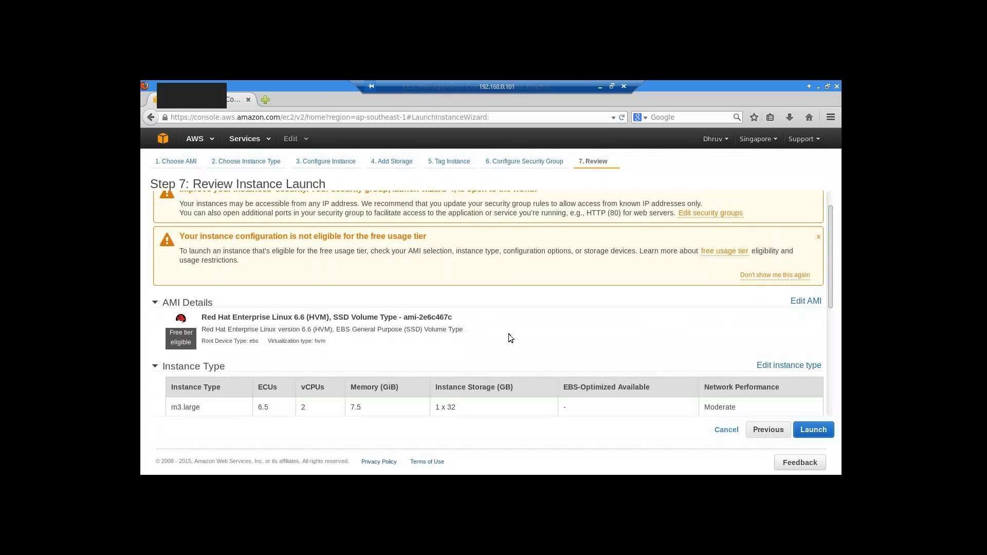
pyautogui.scroll(-4, 508, 334)
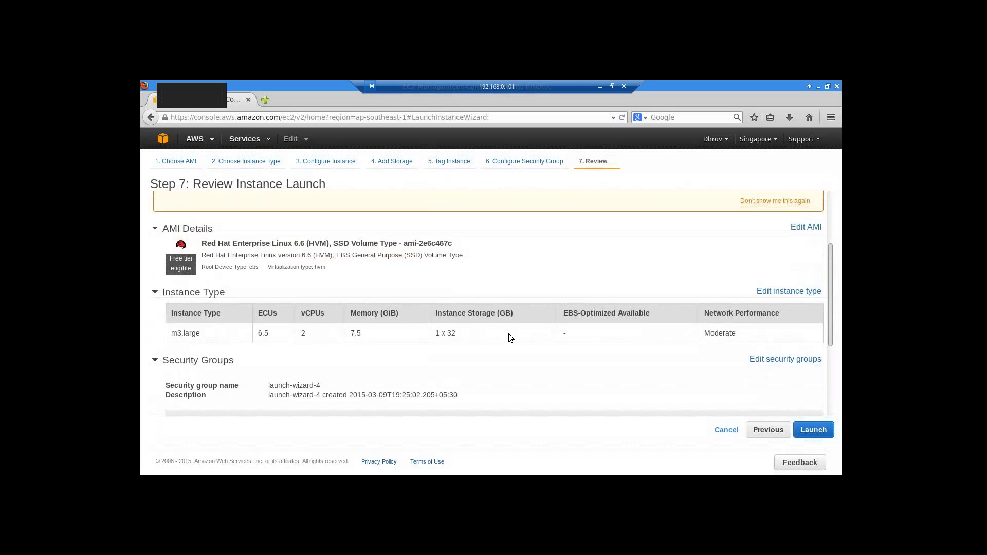
pyautogui.scroll(-1, 590, 358)
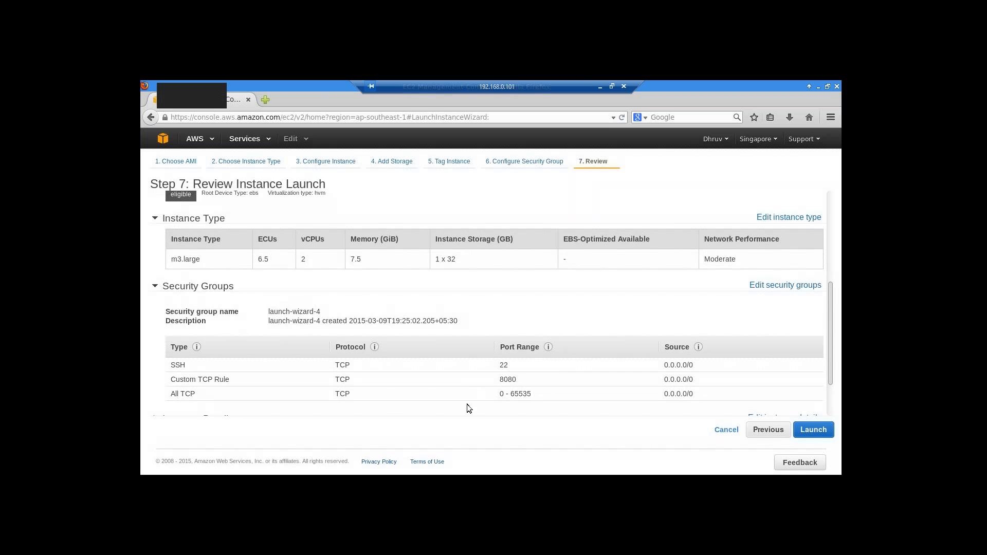
pyautogui.scroll(-2, 467, 404)
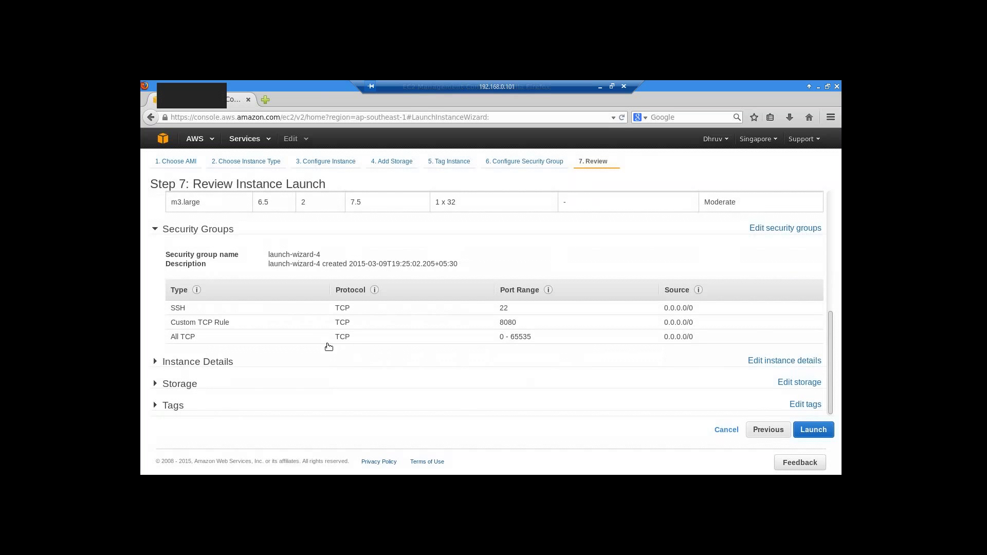
# - Launch using the existing clouderakeypair key pair, acknowledging access to clouderakeypair.pem
pyautogui.click(814, 431)
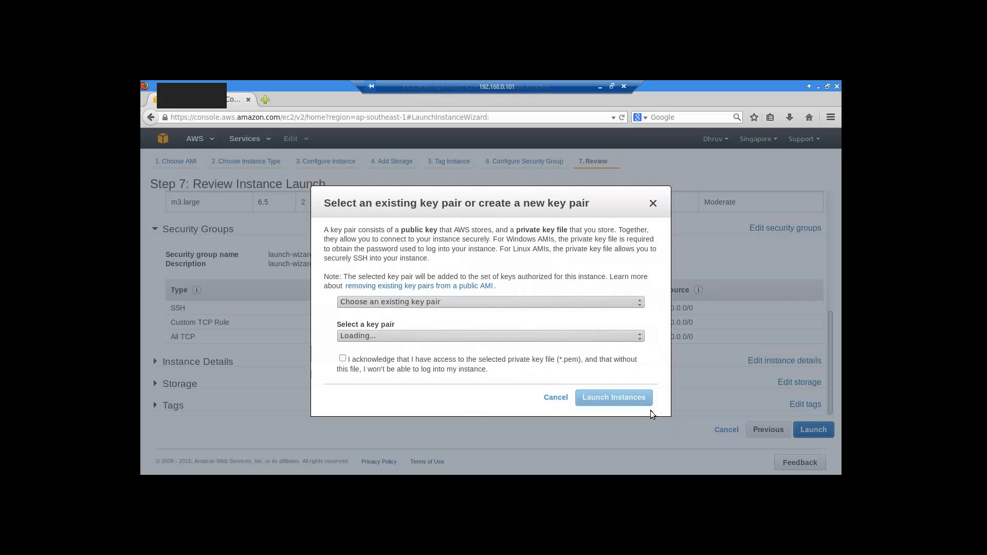
pyautogui.click(635, 337)
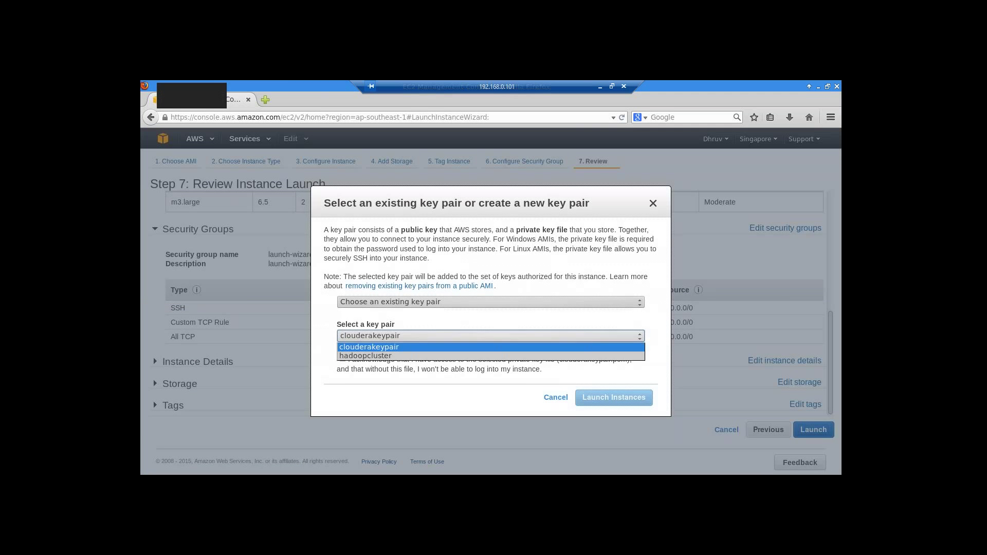
pyautogui.click(631, 336)
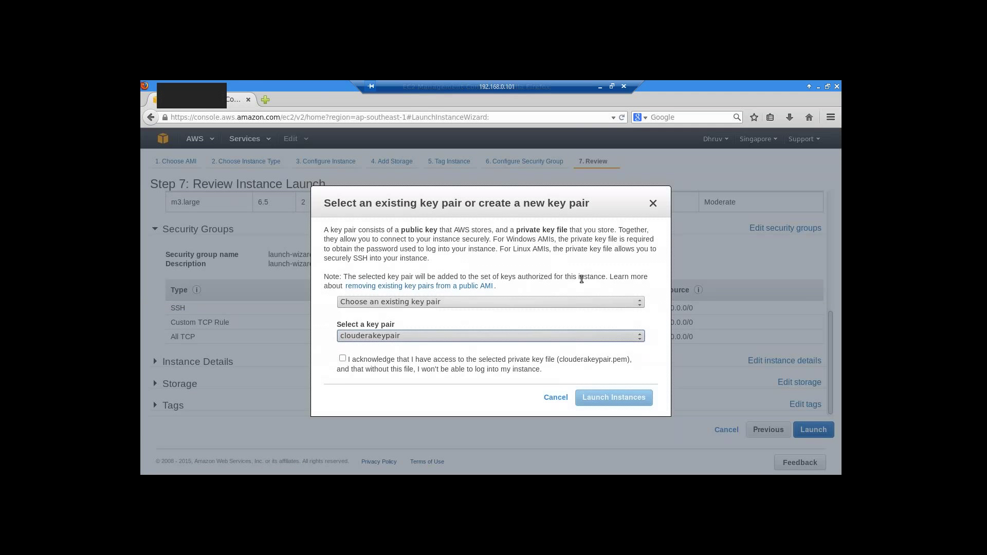
pyautogui.click(342, 359)
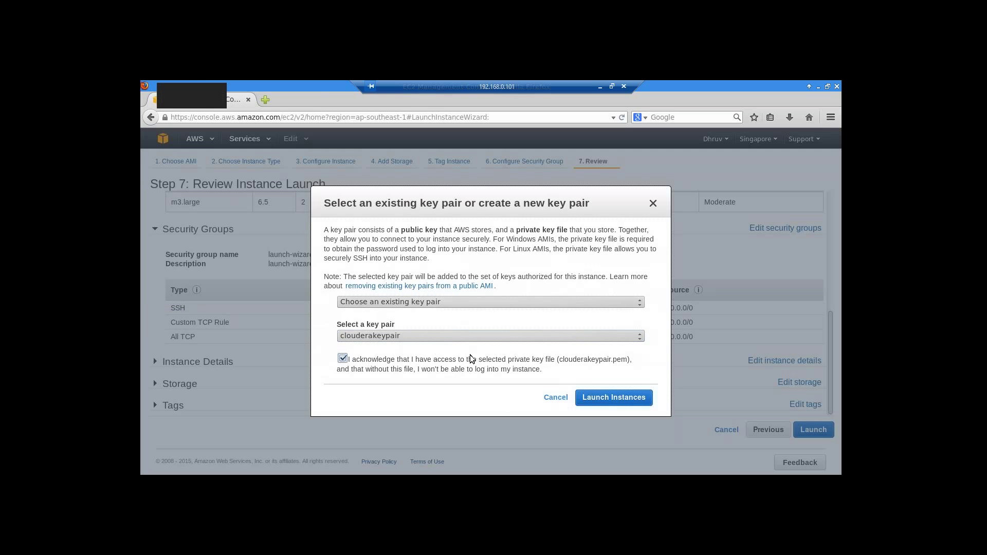
pyautogui.click(615, 400)
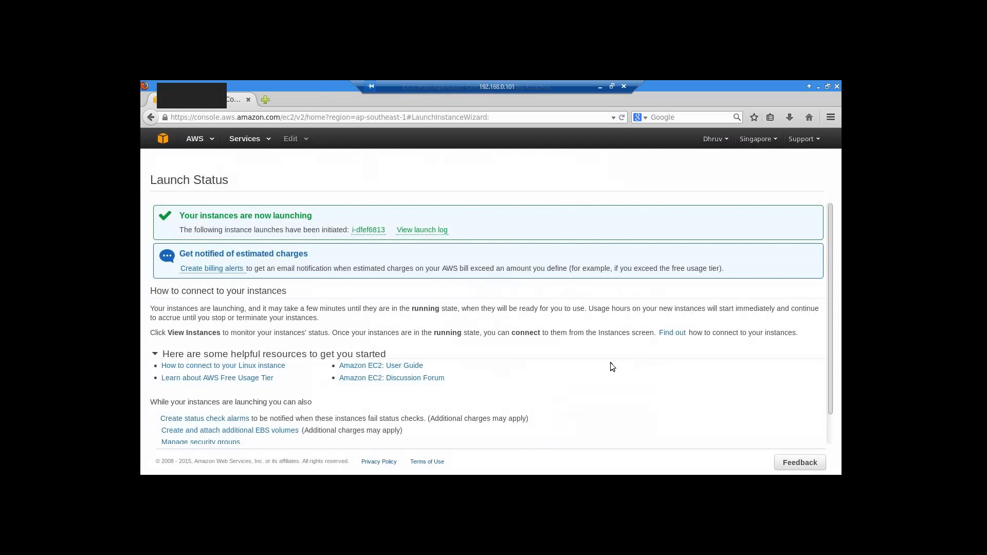
# - Open instance i-dfef6813 in the Instances list and enlarge its details pane
pyautogui.click(367, 230)
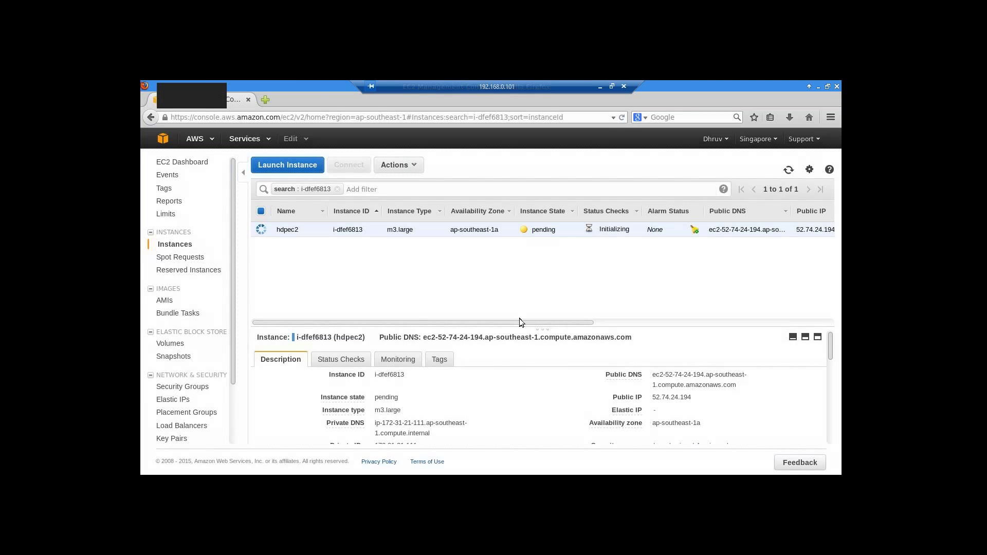
pyautogui.moveTo(519, 320); pyautogui.dragTo(519, 294)
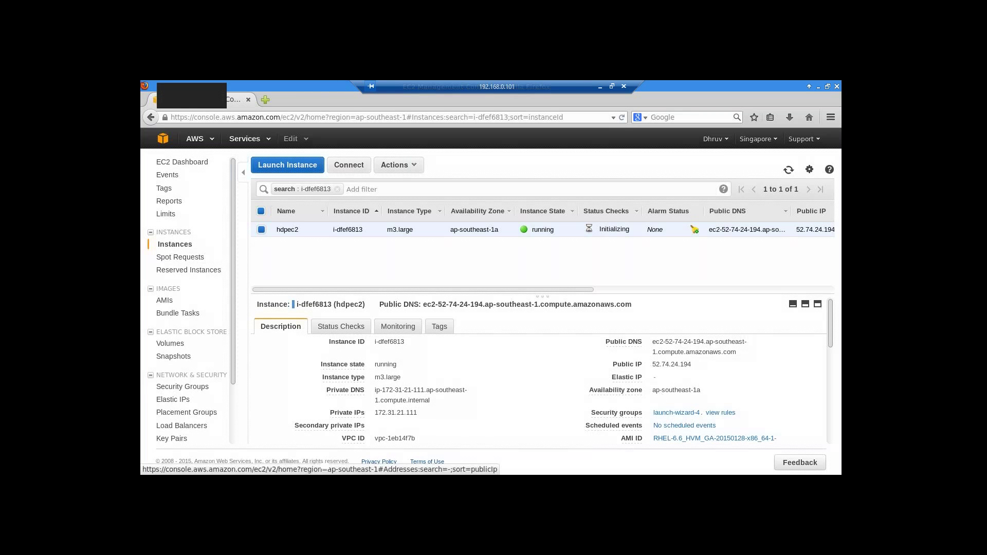
# - Copy the hdpec2 instance's Public DNS name and switch to the terminal
pyautogui.moveTo(652, 343); pyautogui.dragTo(742, 354)
pyautogui.hotkey('ctrl', 'c')
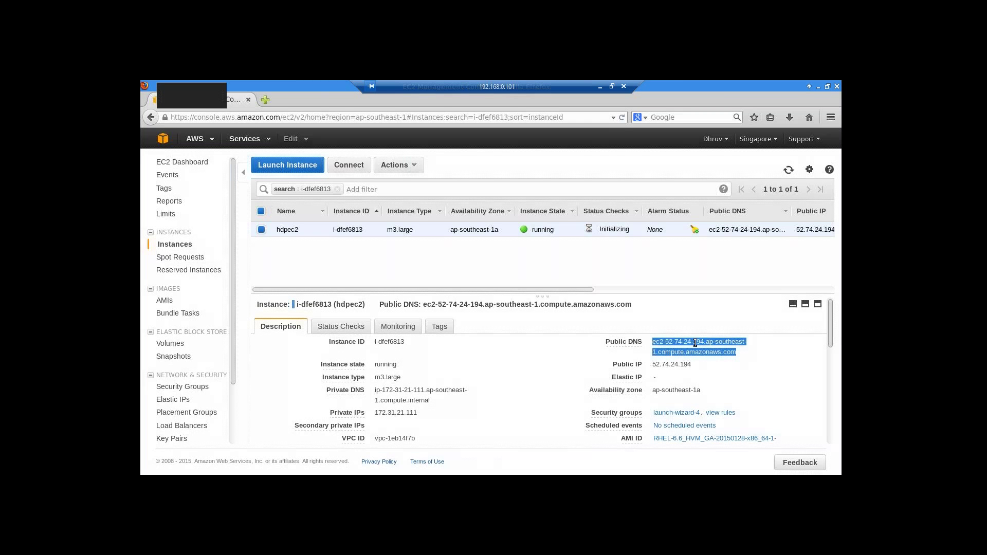
pyautogui.rightClick(695, 343)
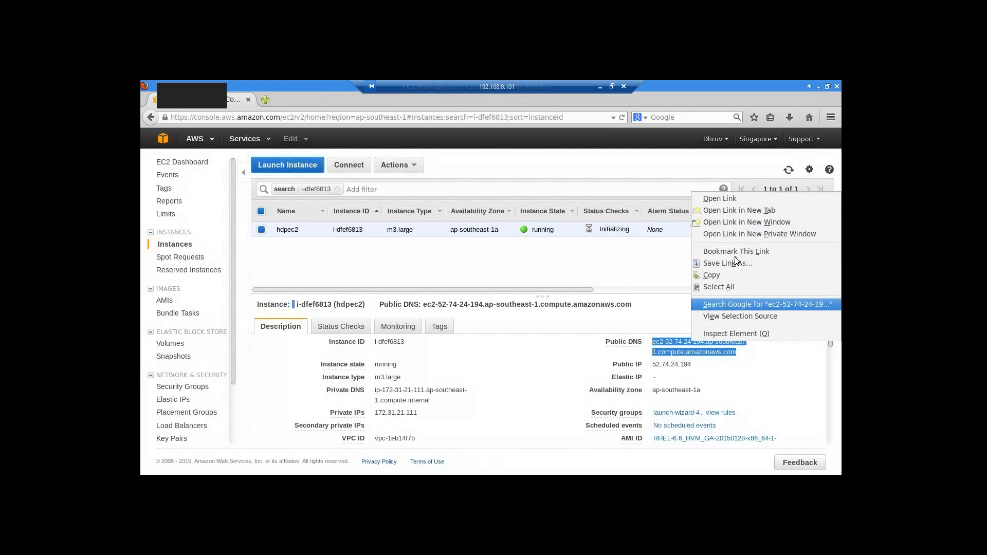
pyautogui.click(728, 275)
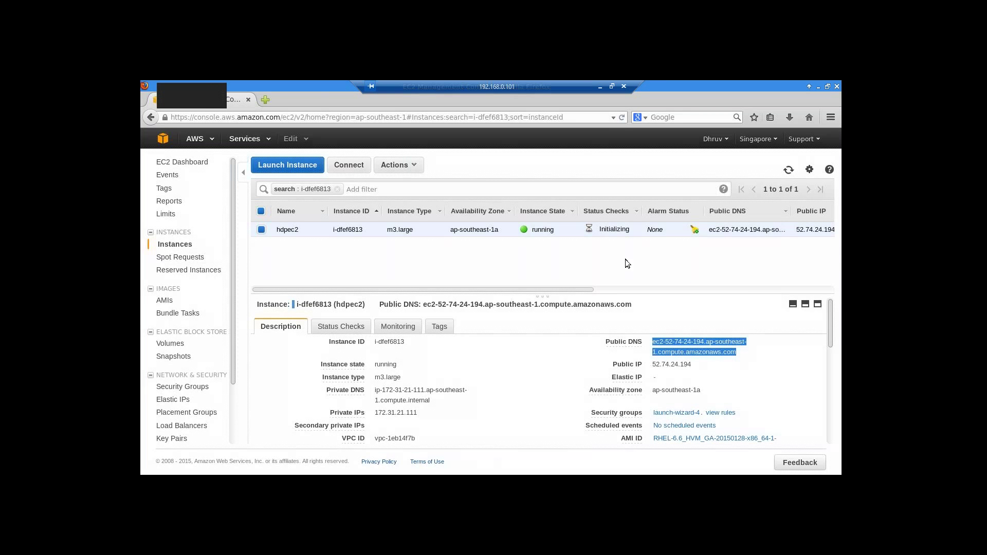
pyautogui.hotkey('alt', 'Tab')
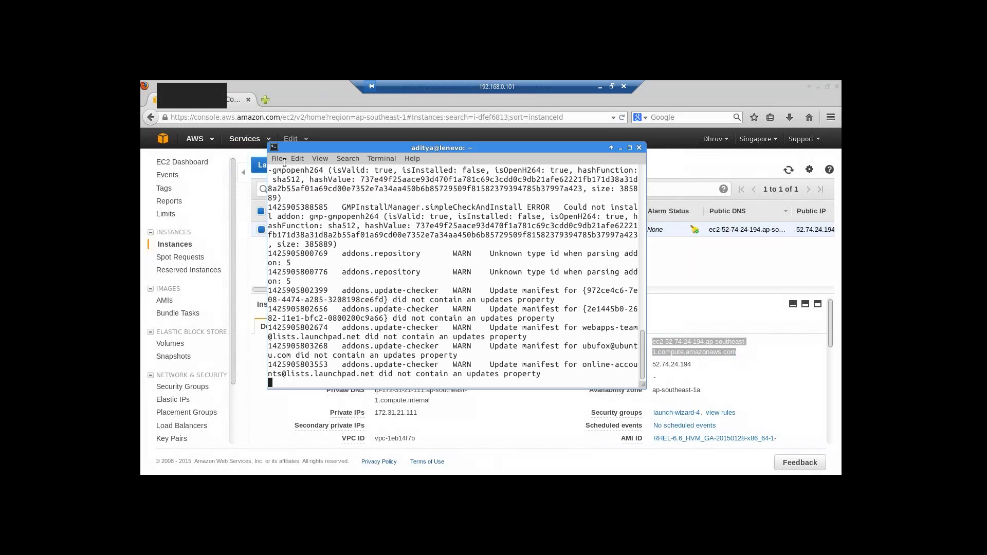
# - Open a new terminal window and minimize the old one
pyautogui.click(277, 159)
pyautogui.click(287, 170)
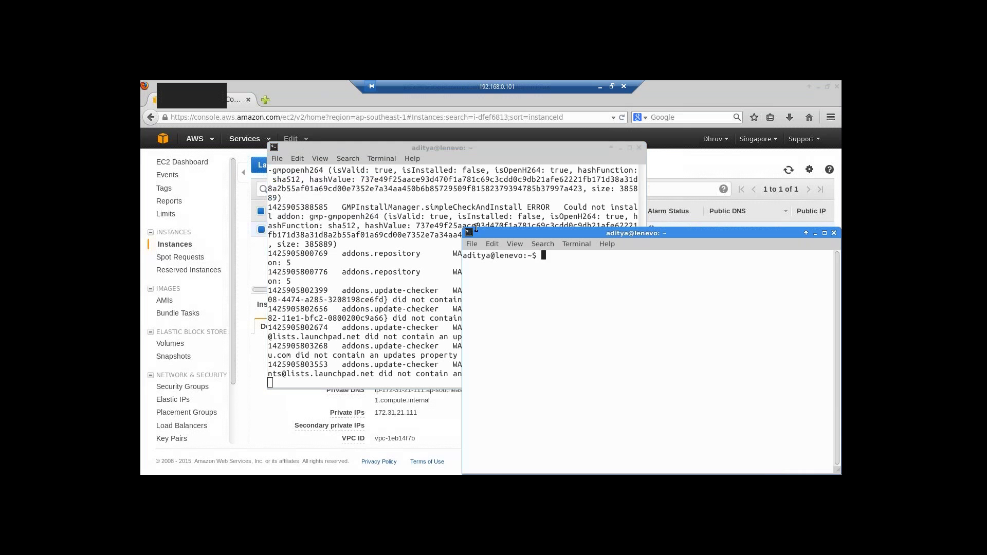
pyautogui.click(620, 150)
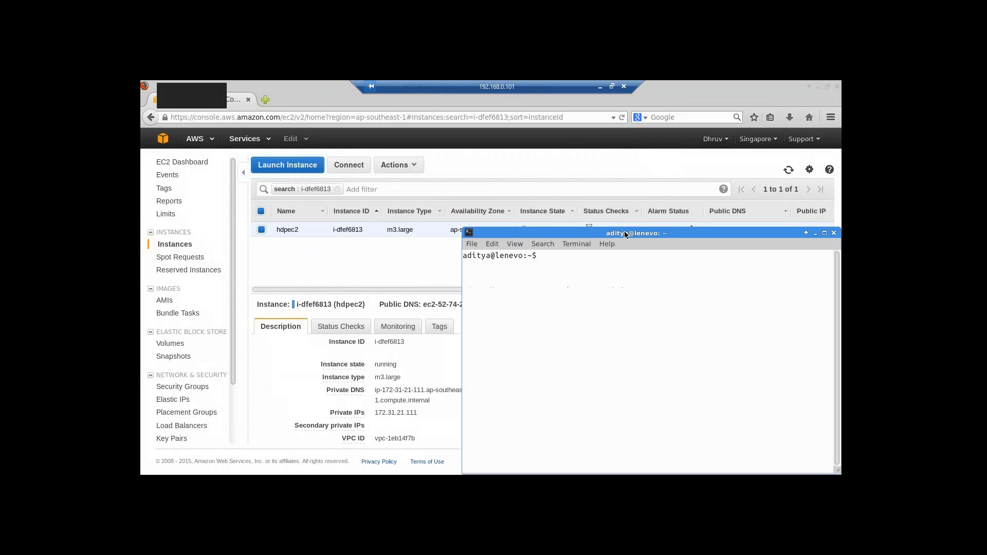
pyautogui.moveTo(622, 233); pyautogui.dragTo(482, 181)
# - Change into the Downloads folder and list its files to confirm clouderakeypair.pem
pyautogui.write('cd')
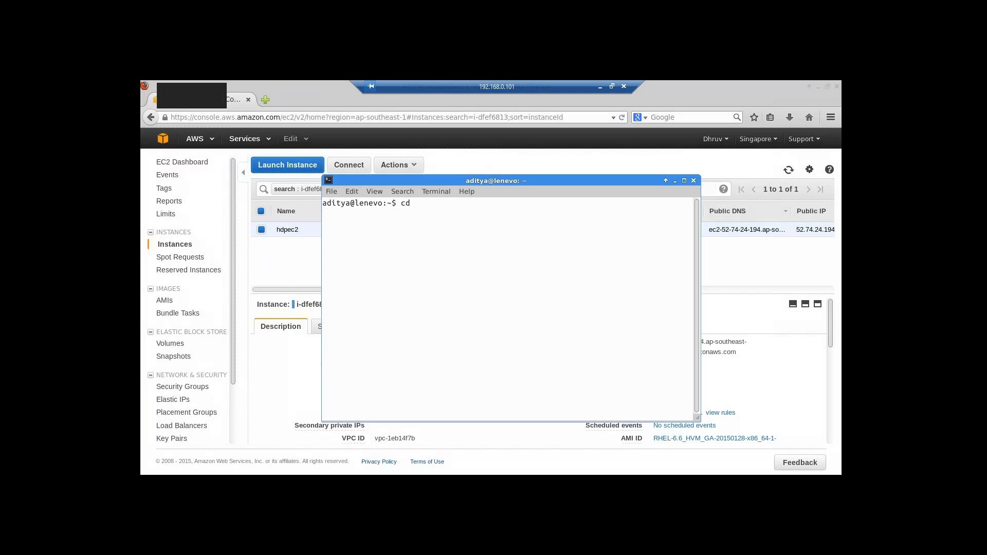
pyautogui.press('BackSpace')
pyautogui.press('BackSpace')
pyautogui.write('lear')
pyautogui.press('BackSpace')
pyautogui.press('BackSpace')
pyautogui.press('BackSpace')
pyautogui.press('BackSpace')
pyautogui.write('d Downloads')
pyautogui.press('Return')
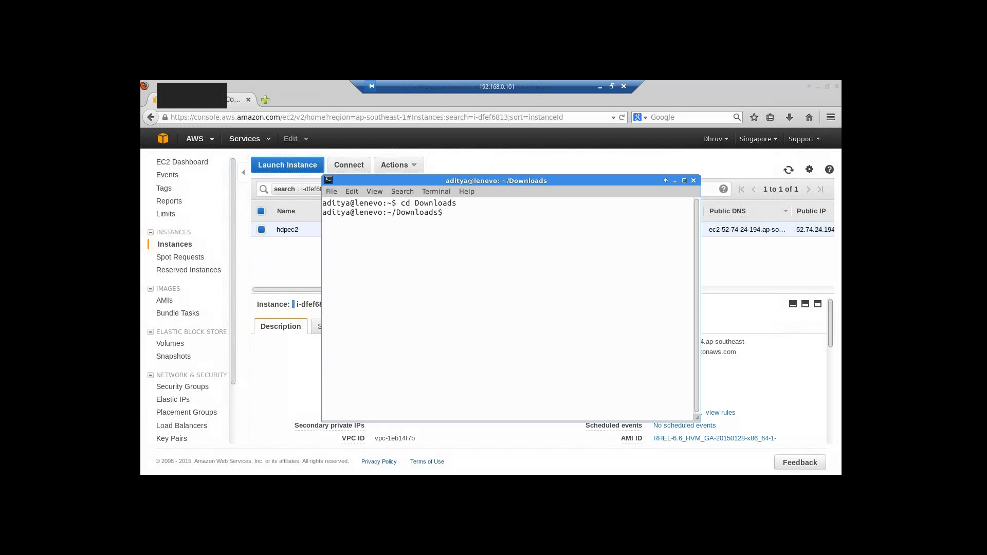
pyautogui.write('ls')
pyautogui.press('Return')
# - Clear the screen and start typing 'ssh -i clouderakeypair.pem'
pyautogui.write('cd')
pyautogui.press('BackSpace')
pyautogui.press('BackSpace')
pyautogui.press('BackSpace')
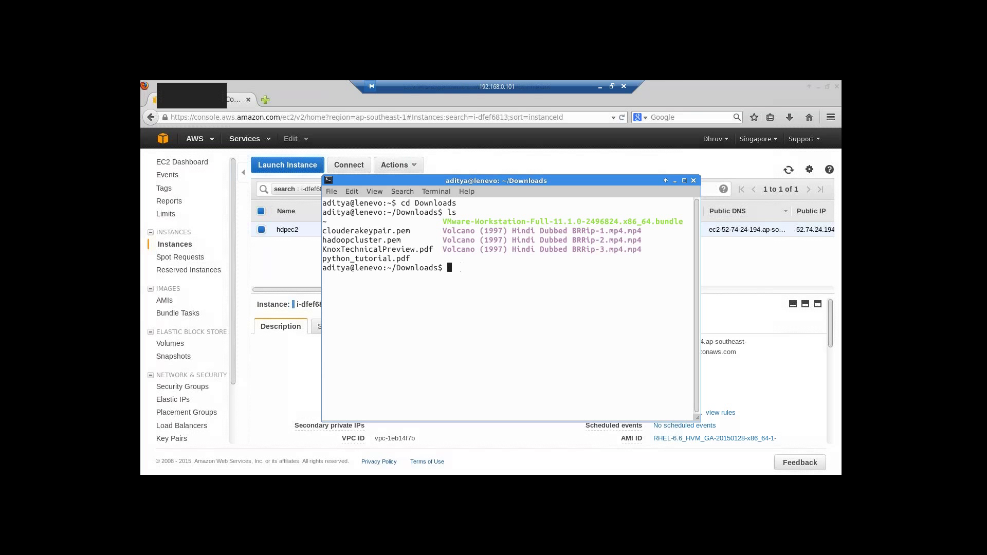
pyautogui.write('clear')
pyautogui.press('Return')
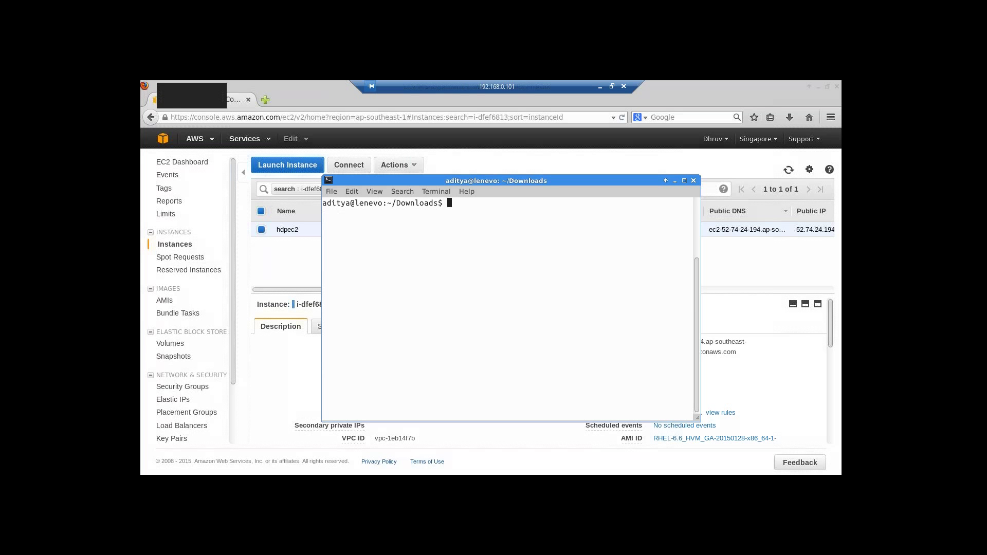
pyautogui.write('ssh -i clouderakeypair.pem')
# - SSH with clouderakeypair.pem to the instance's pasted public DNS, accepting the host key
pyautogui.rightClick(575, 205)
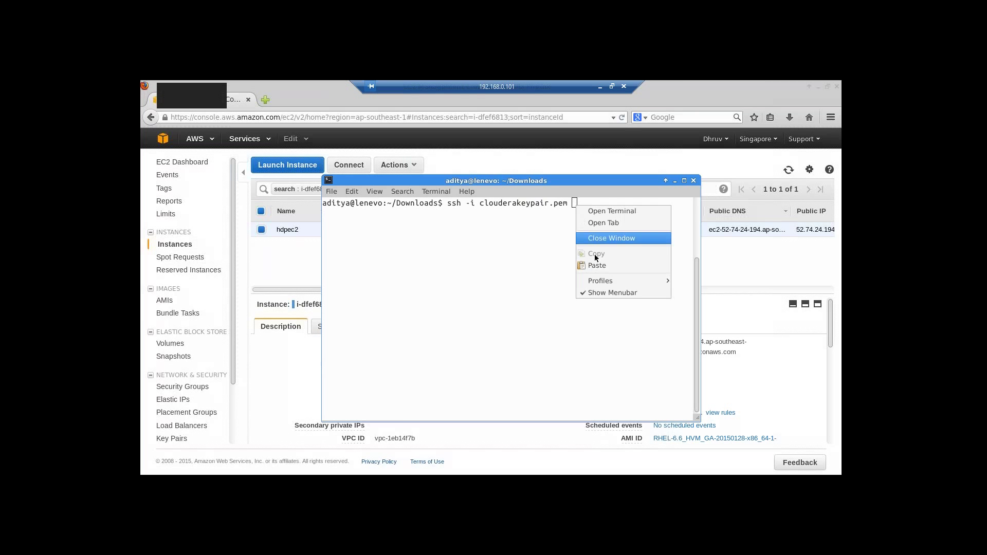
pyautogui.click(599, 266)
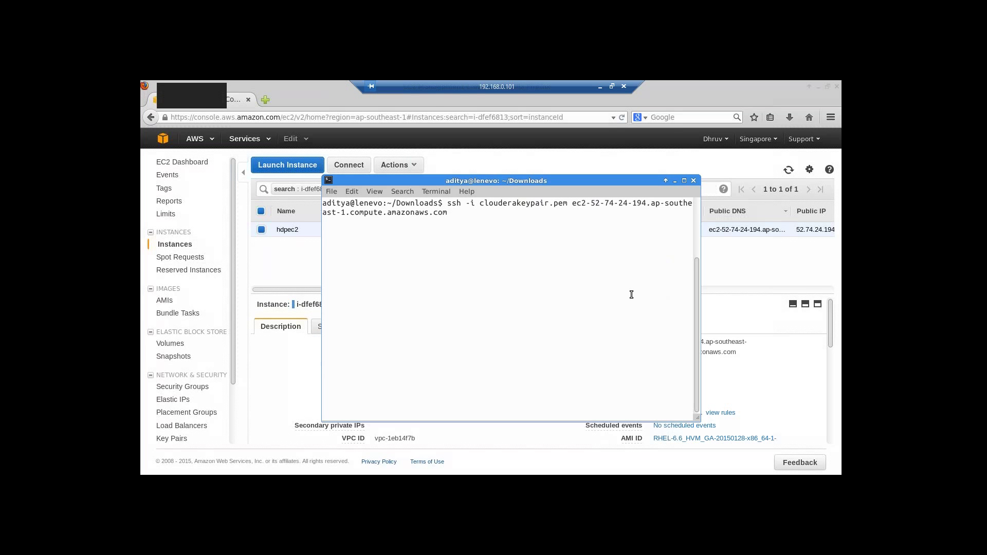
pyautogui.press('Return')
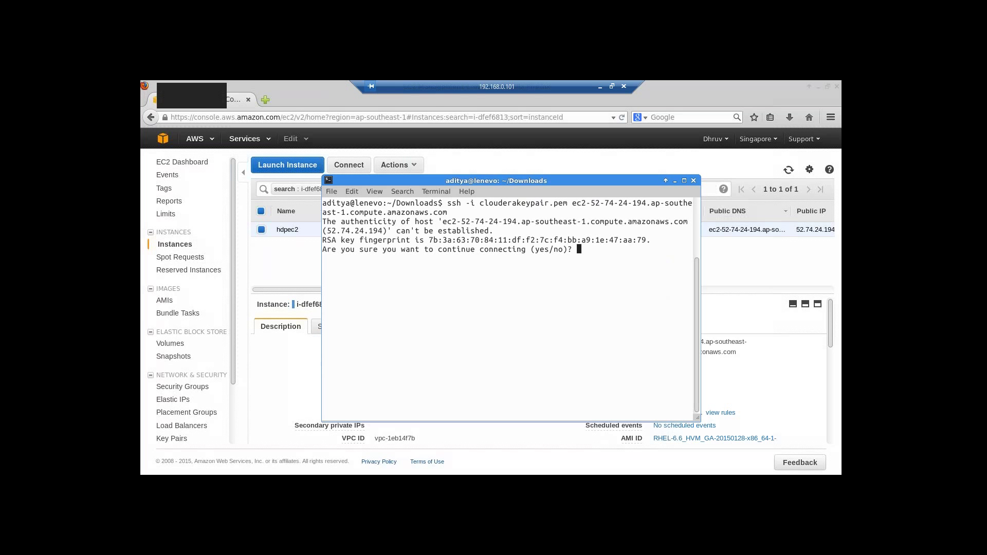
pyautogui.write('yes')
pyautogui.press('Return')
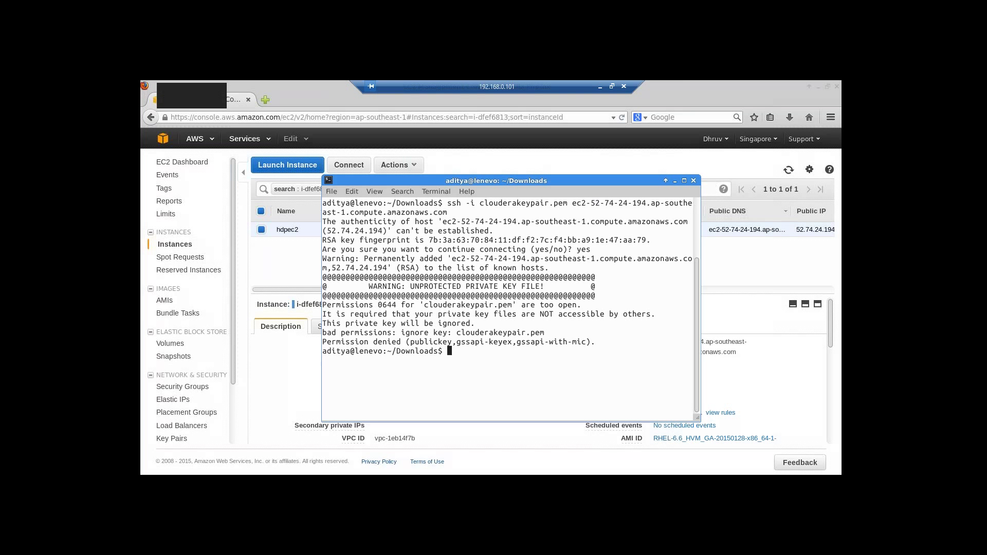
# - Retry as sudo ssh -i clouderakeypair.pem to the host, entering the password and accepting the host
pyautogui.write('sudo ssh -i clouderakeypair.pem')
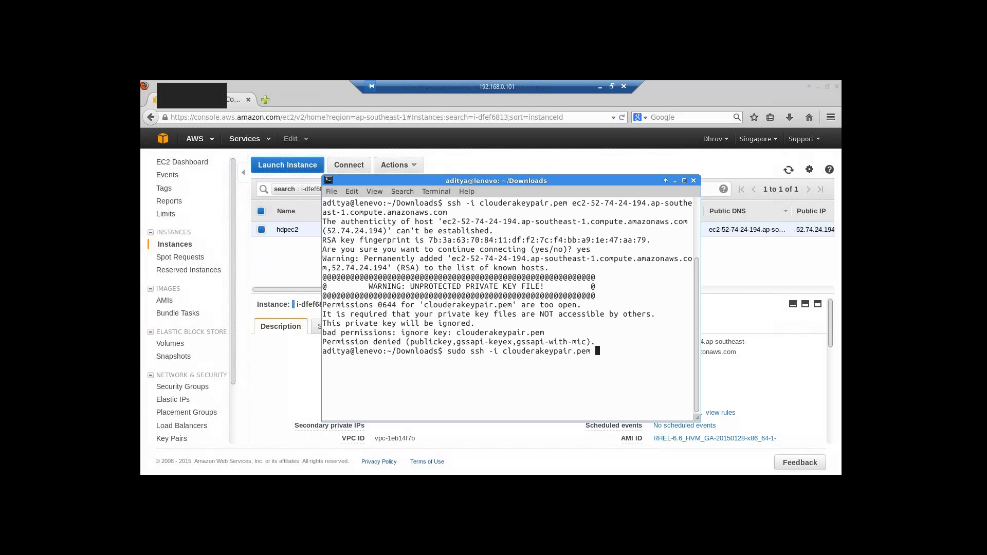
pyautogui.rightClick(598, 349)
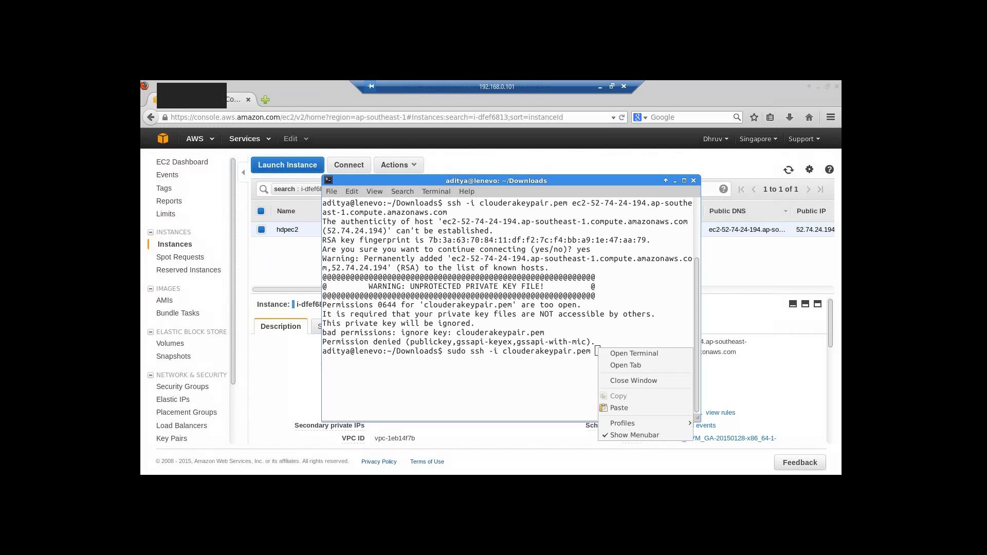
pyautogui.click(618, 407)
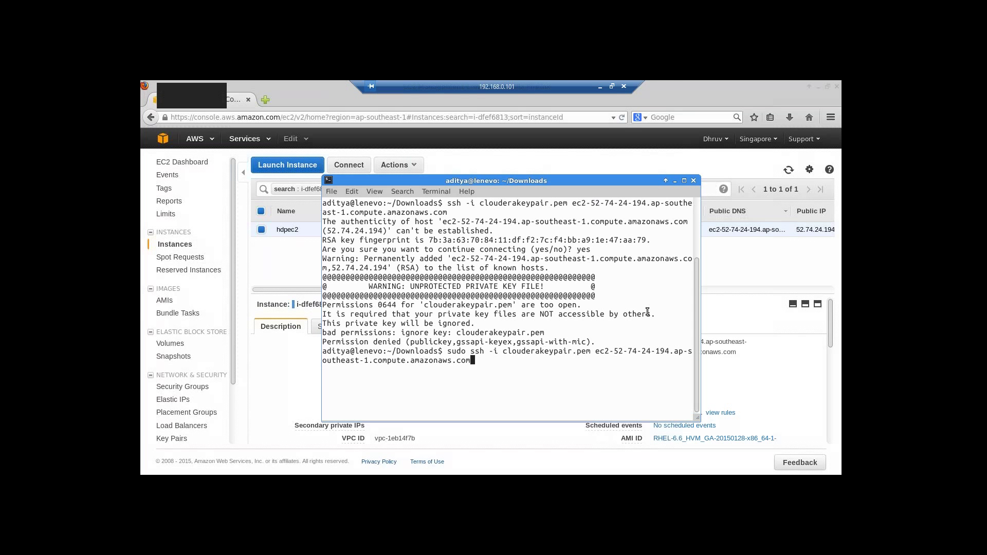
pyautogui.press('Return')
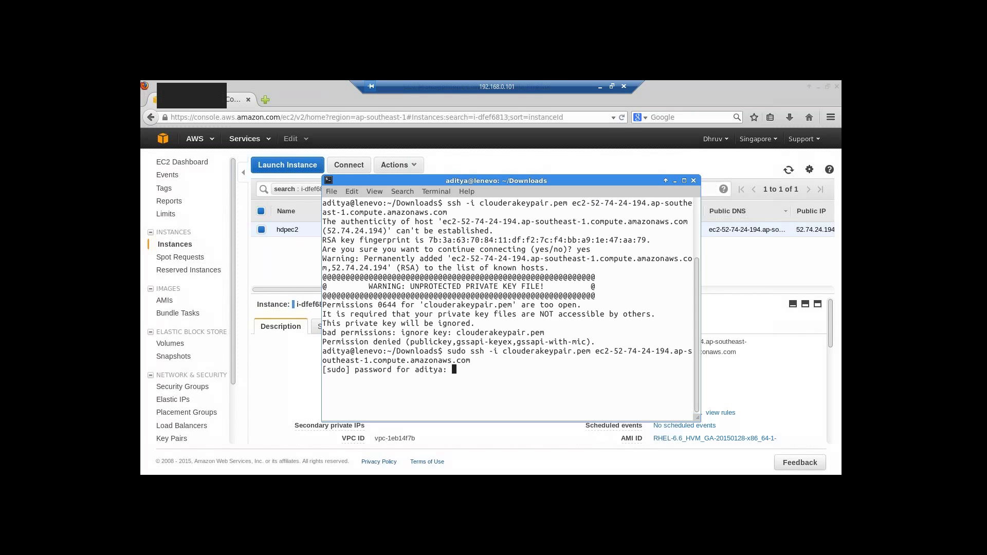
pyautogui.press('Return')
pyautogui.write('y')
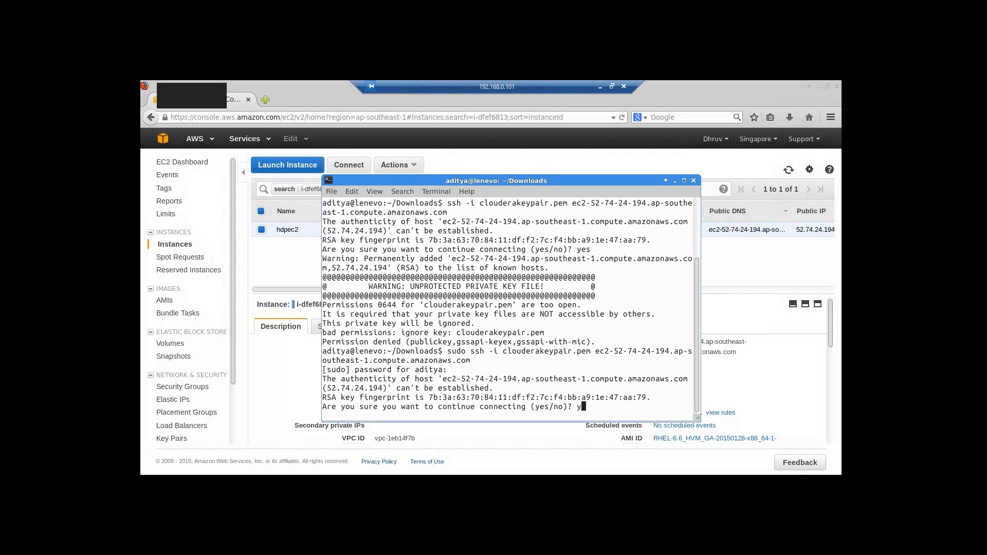
pyautogui.write('es')
pyautogui.press('Return')
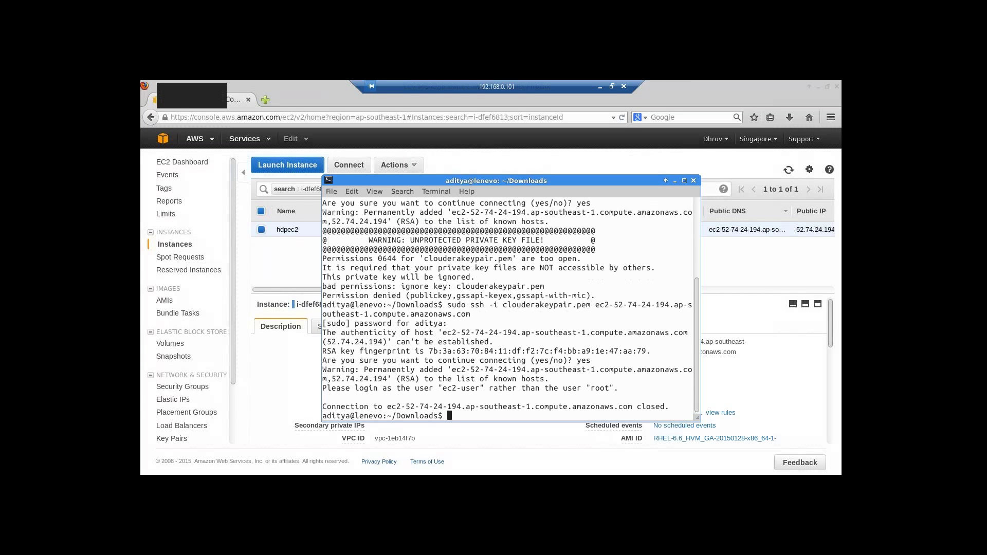
# - Clear the screen and run sudo ssh -i clouderakeypair.pem ec2-user@ with the instance's public DNS
pyautogui.write('clear')
pyautogui.press('Return')
pyautogui.write('ssh ')
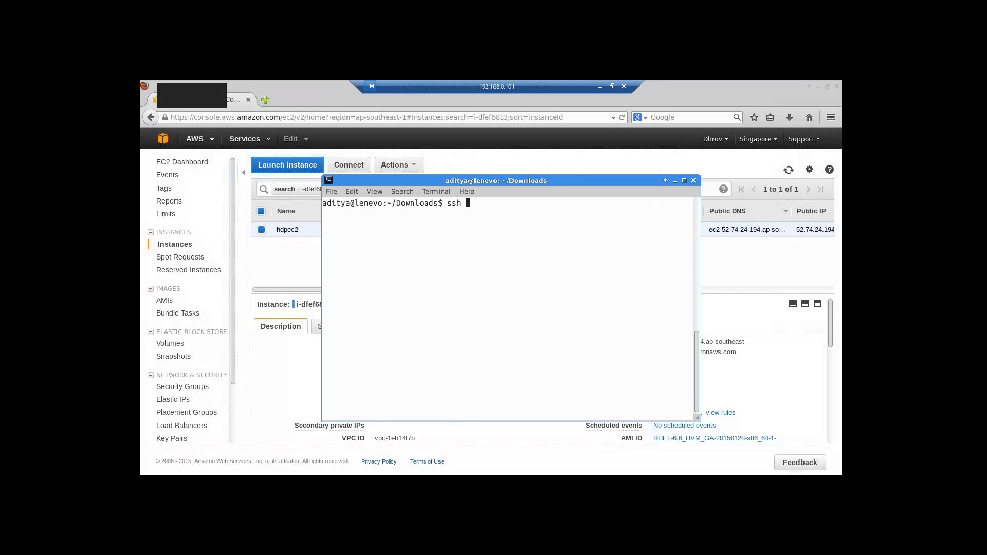
pyautogui.write('-i clouderakeypair.pem')
pyautogui.hotkey('ctrl', 'Left')
pyautogui.hotkey('ctrl', 'Left')
pyautogui.hotkey('ctrl', 'Left')
pyautogui.hotkey('ctrl', 'Left')
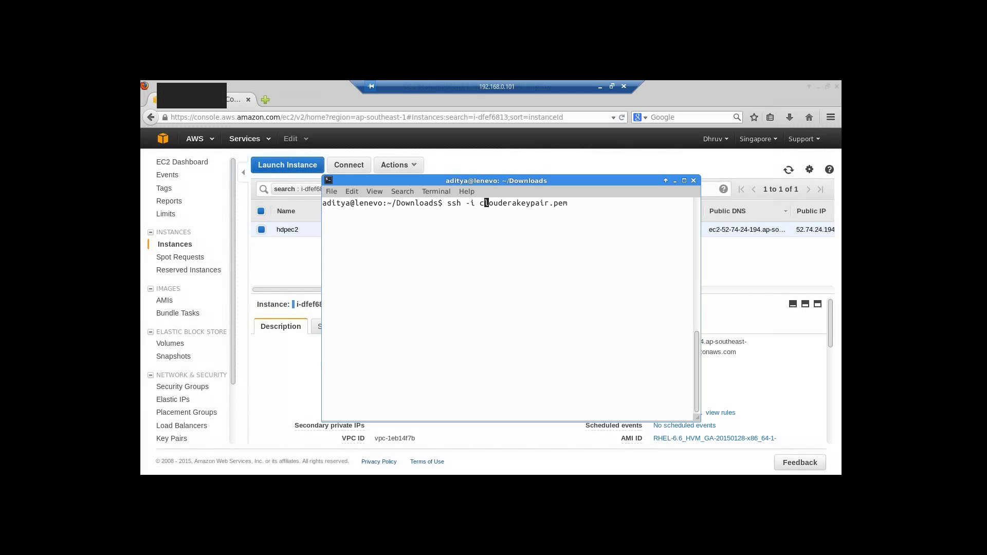
pyautogui.write('sudo')
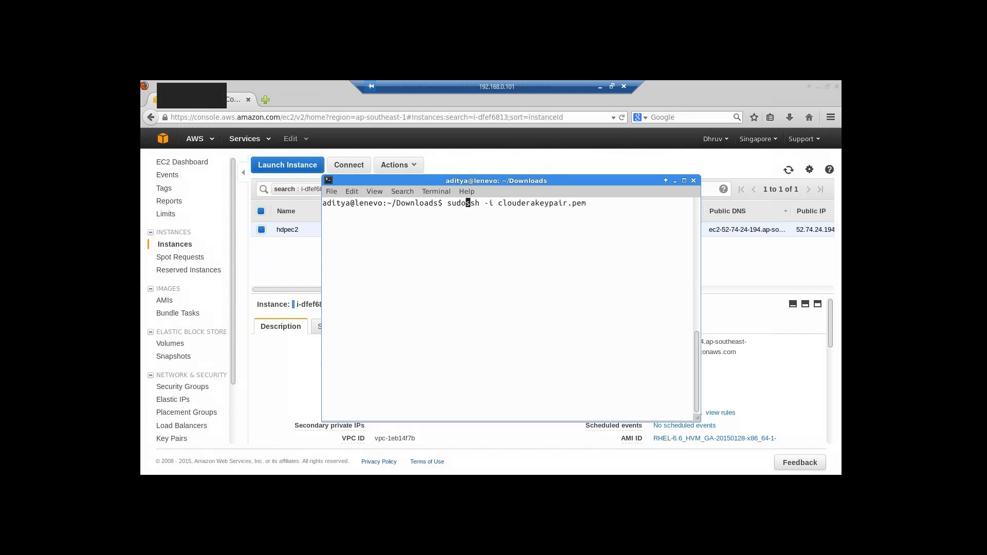
pyautogui.press('Right')
pyautogui.press('Right')
pyautogui.press('Right')
pyautogui.press('Right')
pyautogui.press('Right')
pyautogui.press('Right')
pyautogui.press('Right')
pyautogui.press('Right')
pyautogui.press('Right')
pyautogui.press('Right')
pyautogui.press('Right')
pyautogui.press('Right')
pyautogui.press('Right')
pyautogui.press('Right')
pyautogui.press('Right')
pyautogui.press('Right')
pyautogui.press('Right')
pyautogui.press('Right')
pyautogui.press('Right')
pyautogui.press('Right')
pyautogui.press('Right')
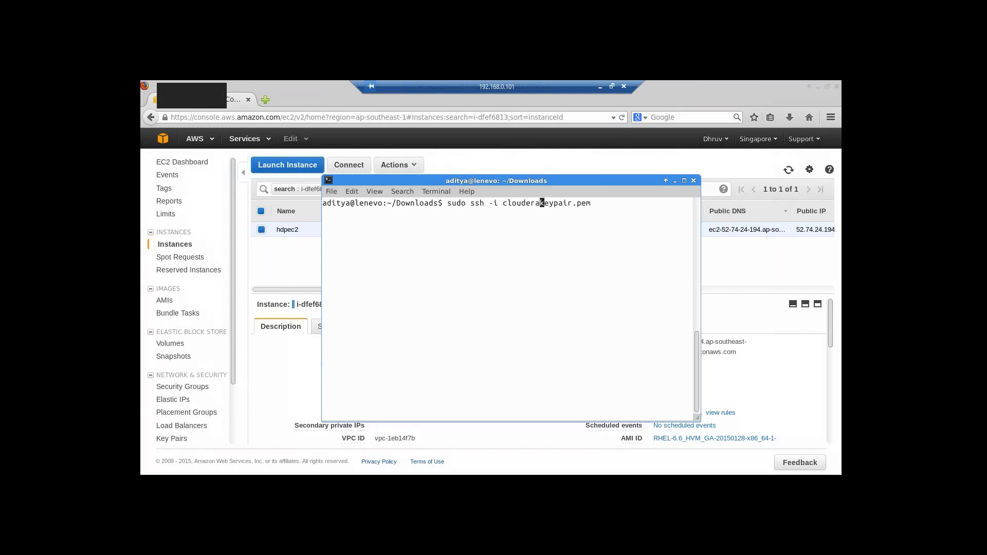
pyautogui.press('Right')
pyautogui.press('Right')
pyautogui.write('ec2-user@')
pyautogui.rightClick(639, 203)
pyautogui.click(659, 262)
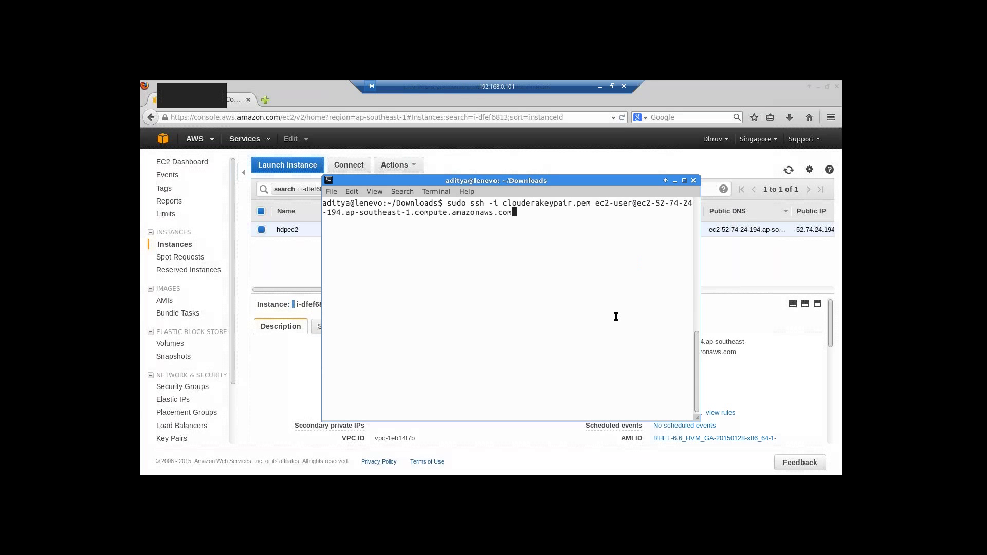
pyautogui.press('Return')
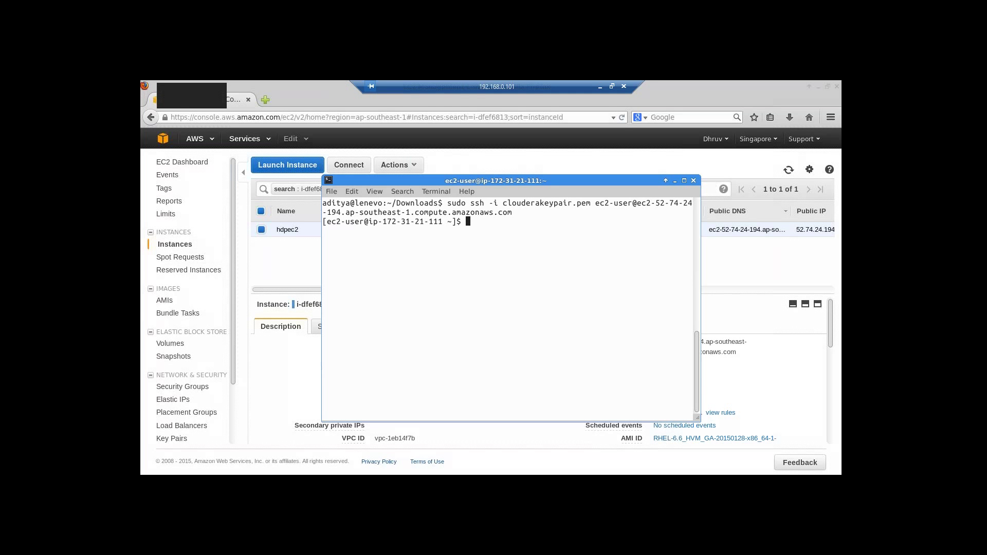
# - Enable ntpd and disable iptables at boot with sudo chkconfig ntpd on and chkconfig iptables off
pyautogui.write('sudo chkconfig ntpd on')
pyautogui.press('Return')
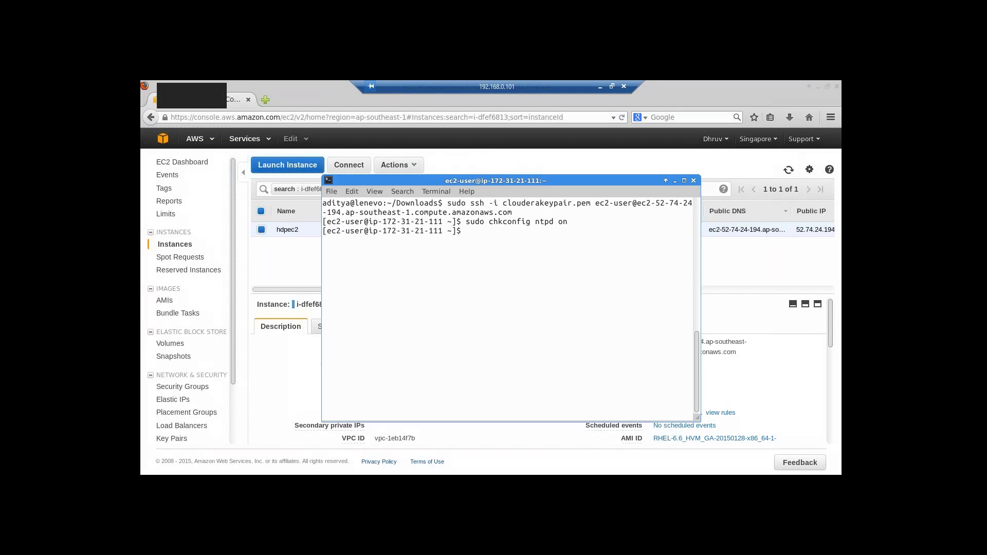
pyautogui.write('chkconfig')
pyautogui.write('iptables off')
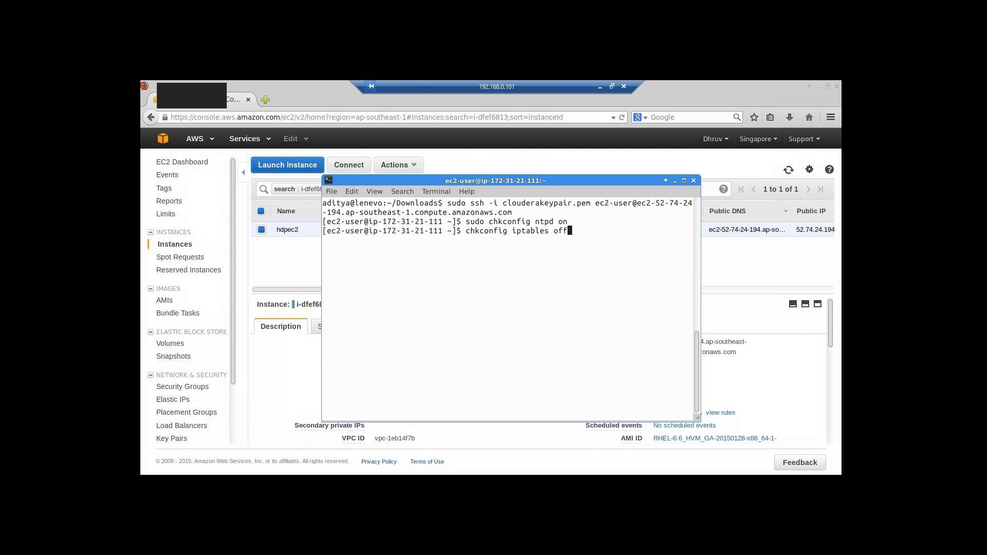
pyautogui.press('Return')
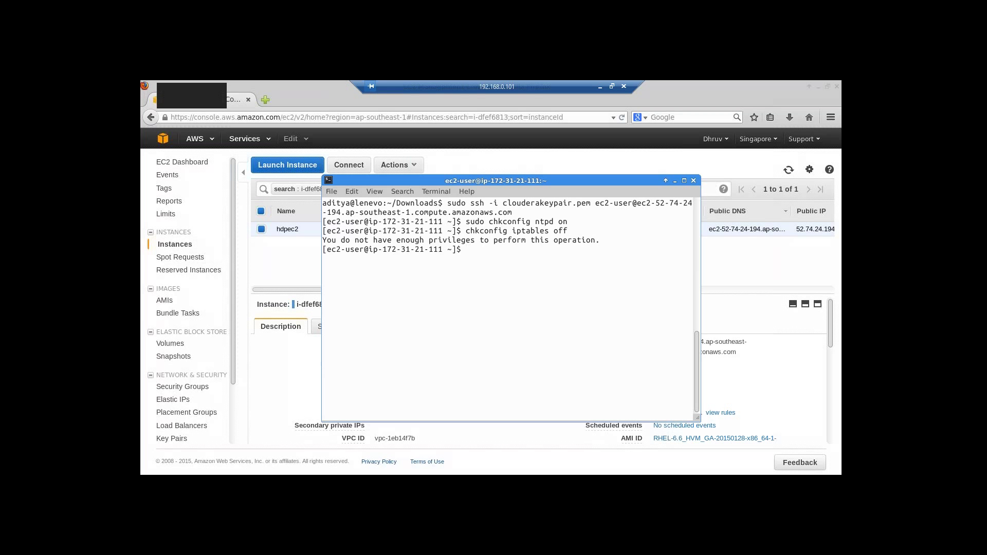
pyautogui.write('sudo chkconfig iptables off')
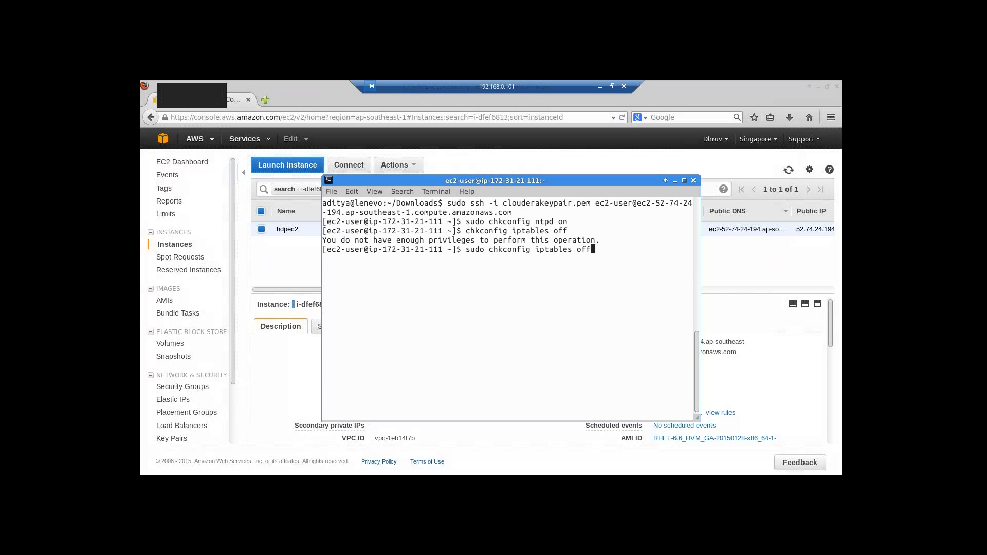
pyautogui.press('Return')
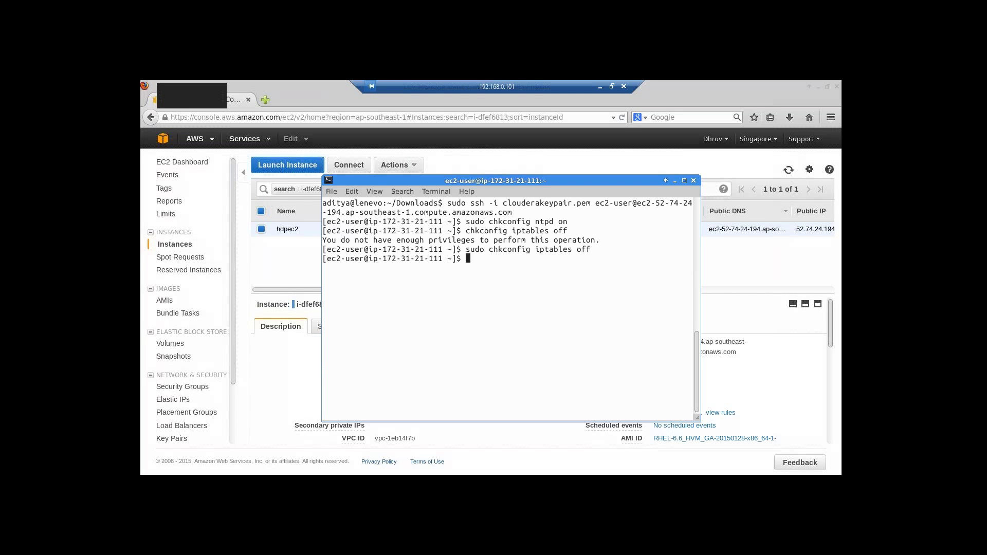
# - Stop iptables via /etc/init.d/iptables stop, start the ntpd service, and minimize the terminal
pyautogui.write('sudo /etc/')
pyautogui.write('init.d/iptable')
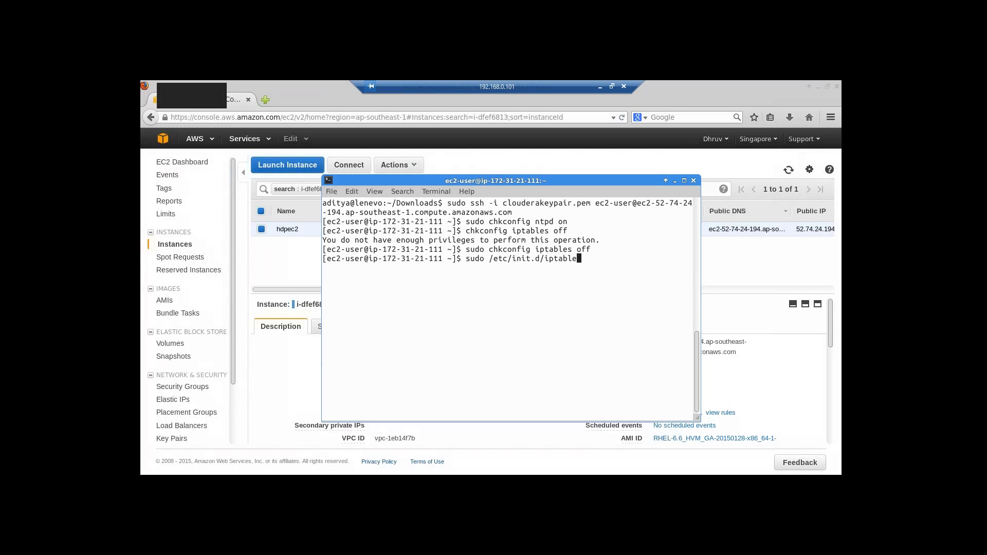
pyautogui.write('s stop')
pyautogui.press('Return')
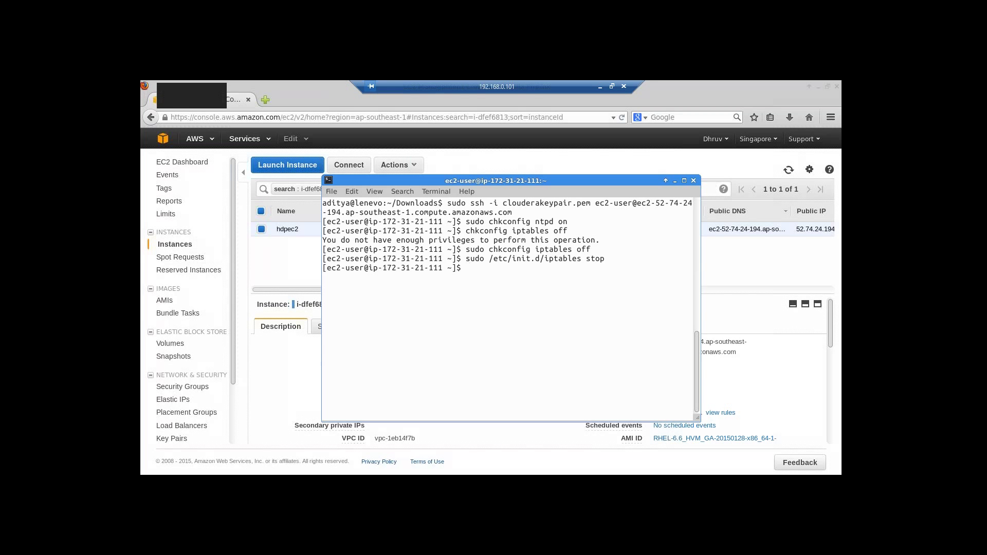
pyautogui.write('sudo service ntpd start')
pyautogui.press('Return')
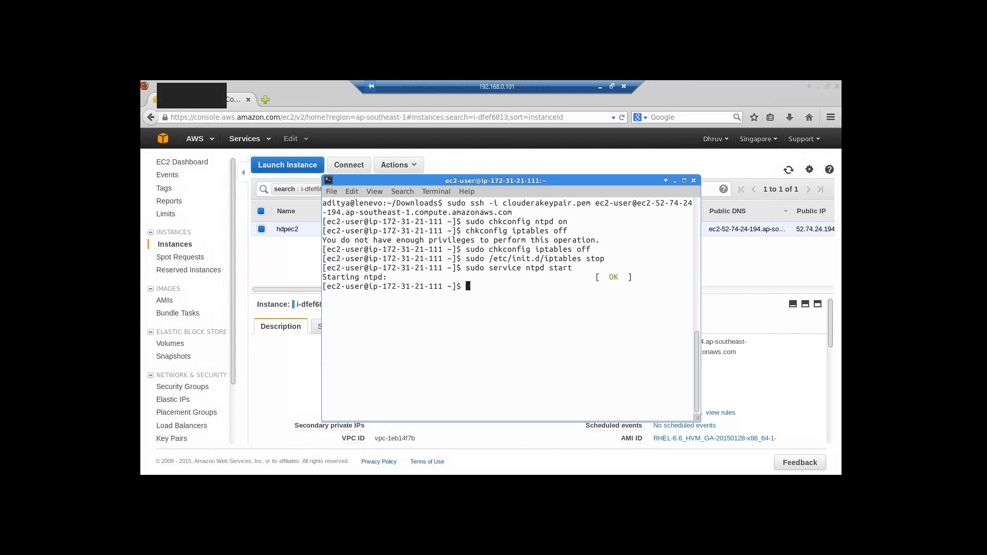
pyautogui.click(675, 181)
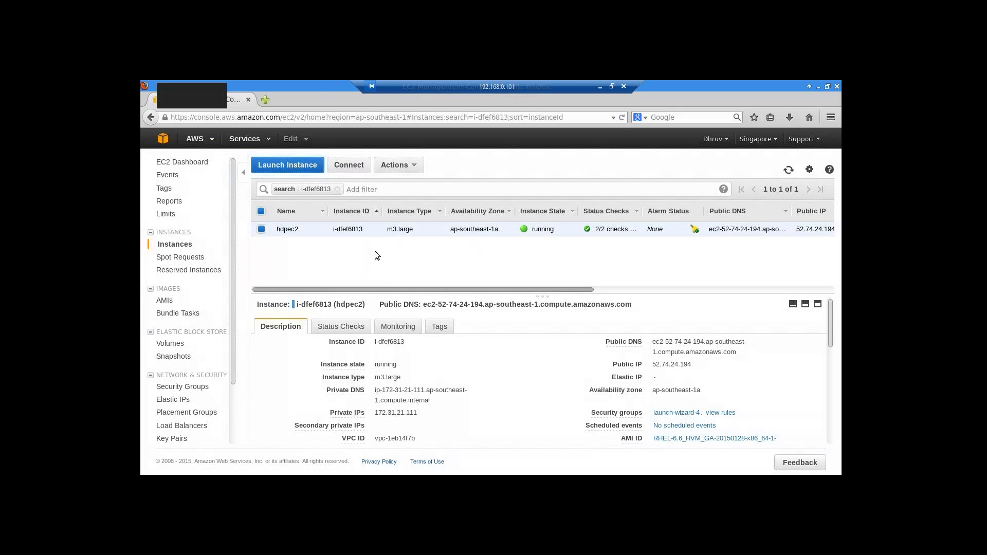
# - Choose Actions > Image > Create Image for the hdpec2 instance
pyautogui.click(413, 170)
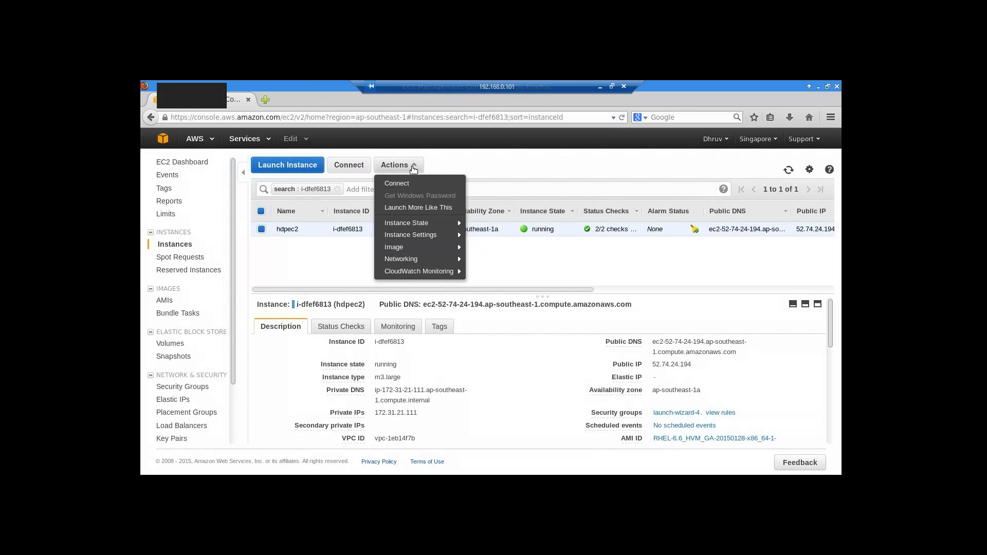
pyautogui.moveTo(433, 248)
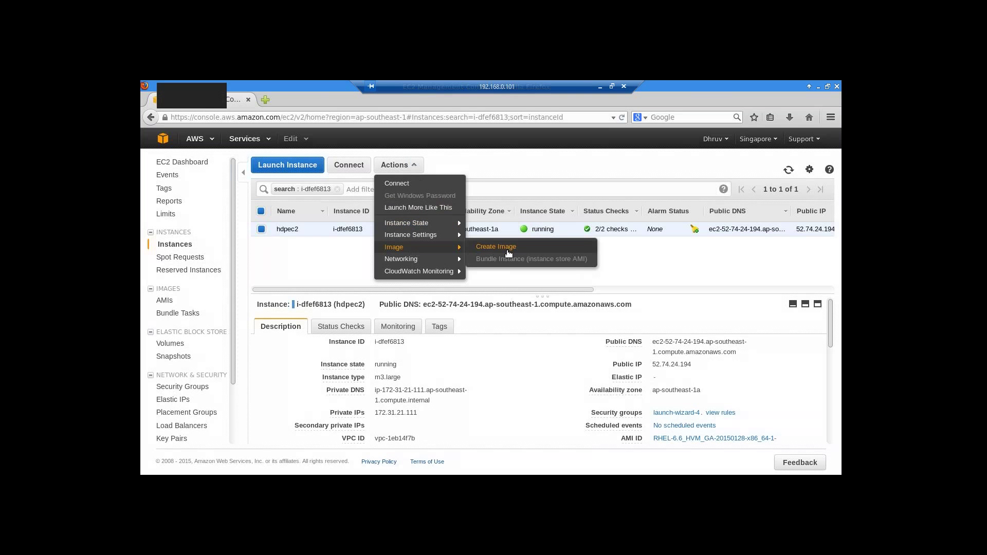
pyautogui.click(507, 252)
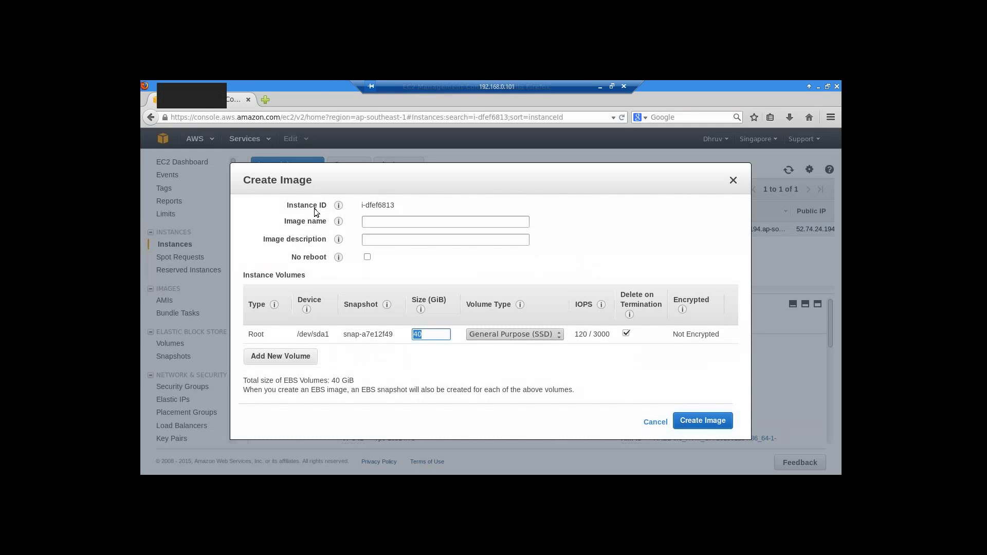
# - Tick No reboot and add two volumes of type Instance Store 0 and Instance Store 1
pyautogui.click(368, 260)
pyautogui.click(313, 358)
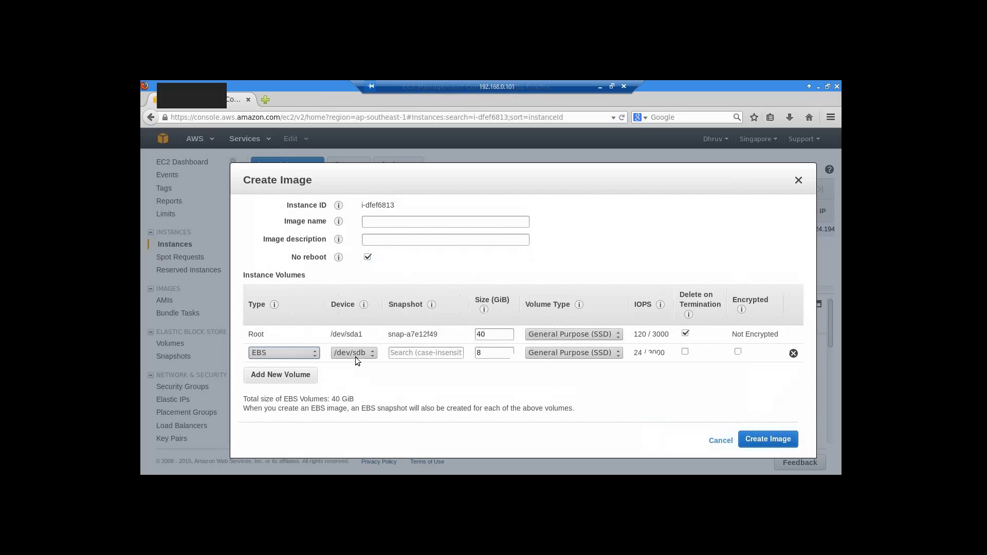
pyautogui.click(310, 355)
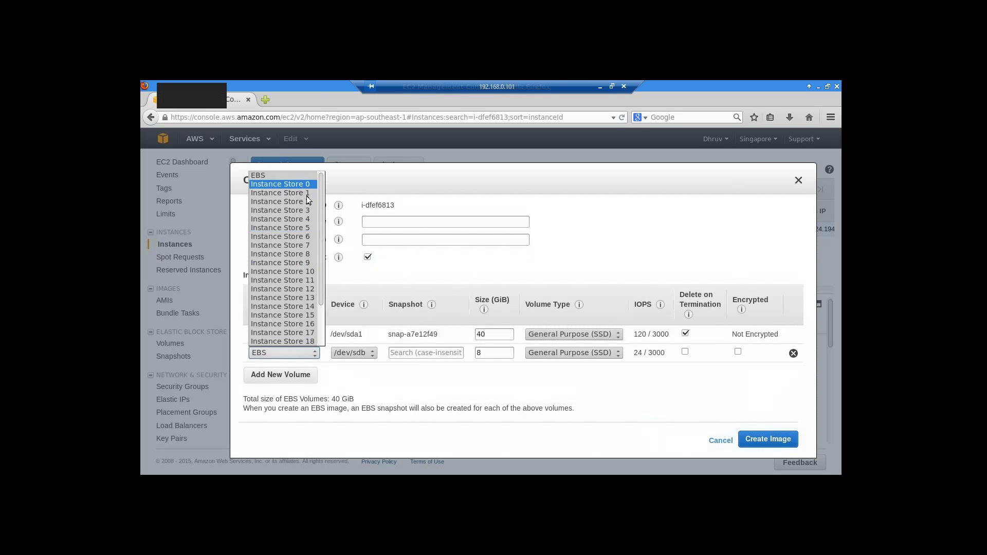
pyautogui.click(296, 184)
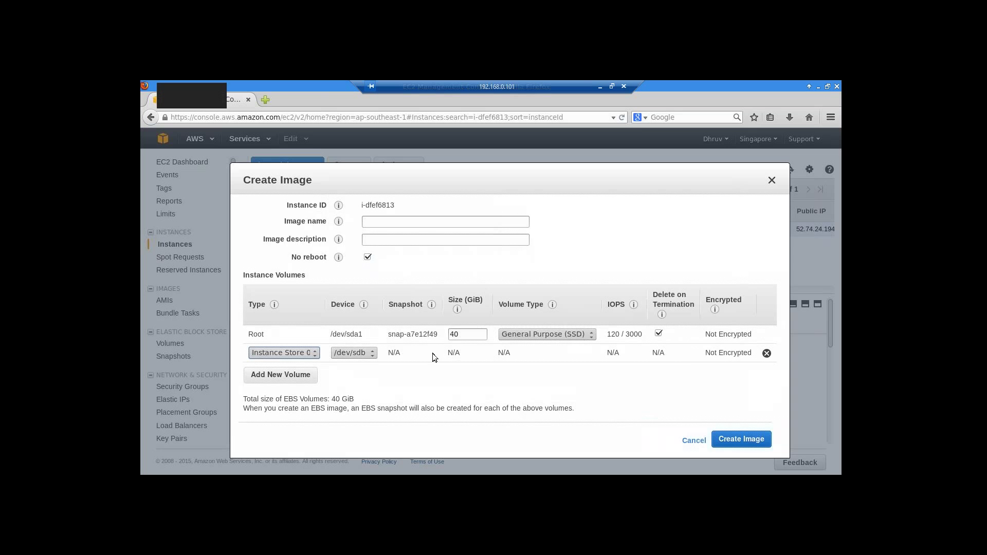
pyautogui.click(281, 375)
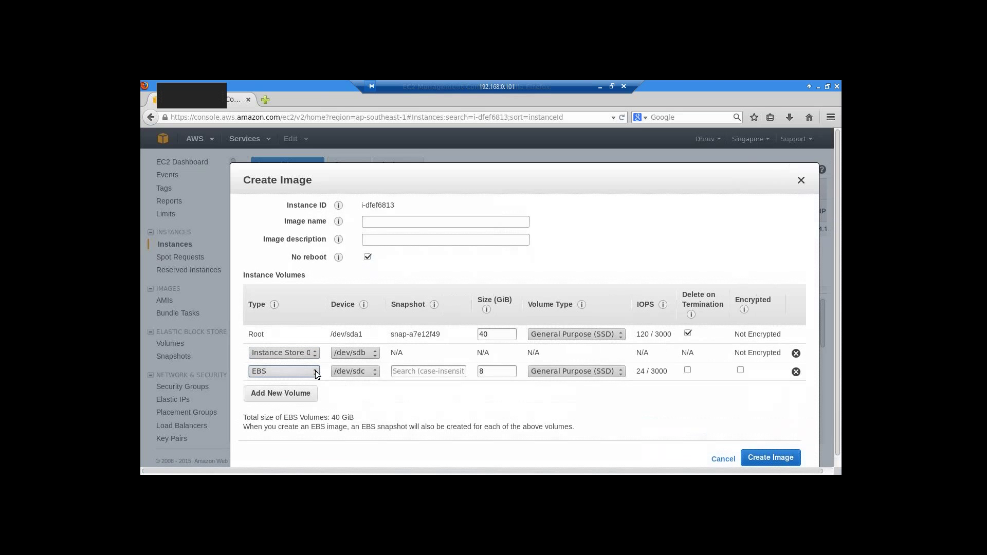
pyautogui.click(314, 371)
pyautogui.click(280, 203)
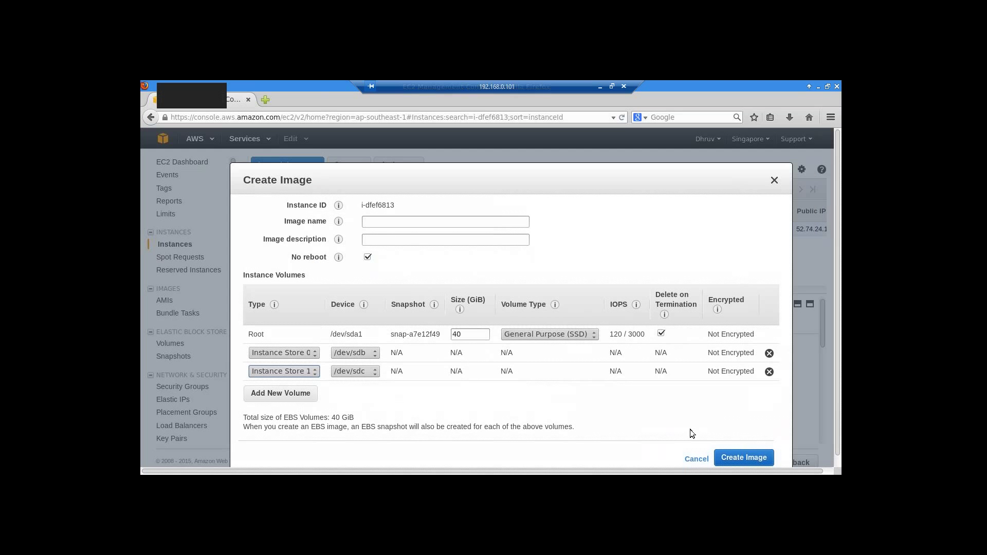
# - Name the image hdp-base-config
pyautogui.click(374, 224)
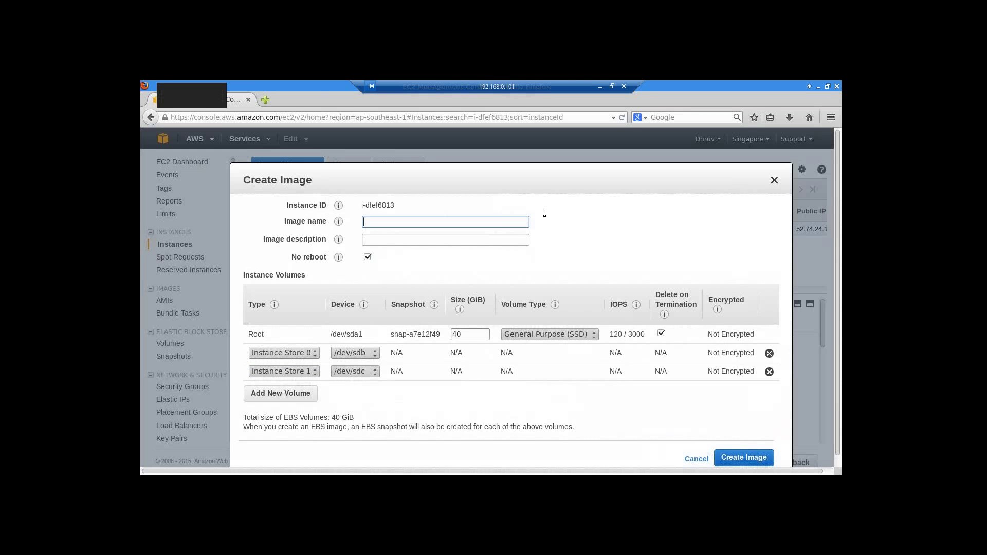
pyautogui.write('hdp-base-config')
pyautogui.moveTo(341, 238)
# - Submit the hdp-base-config image, dismiss the confirmation, and view the AMIs list
pyautogui.click(733, 458)
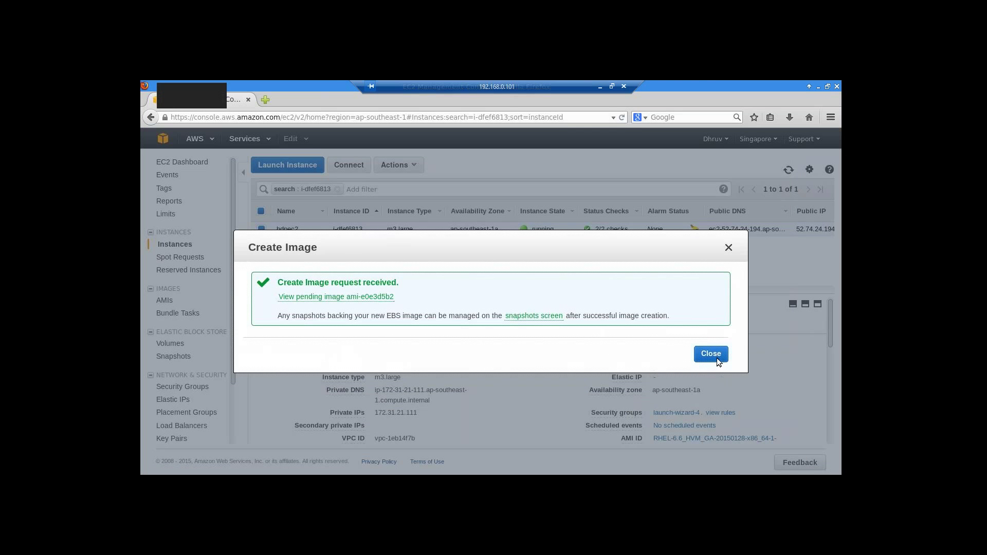
pyautogui.click(710, 354)
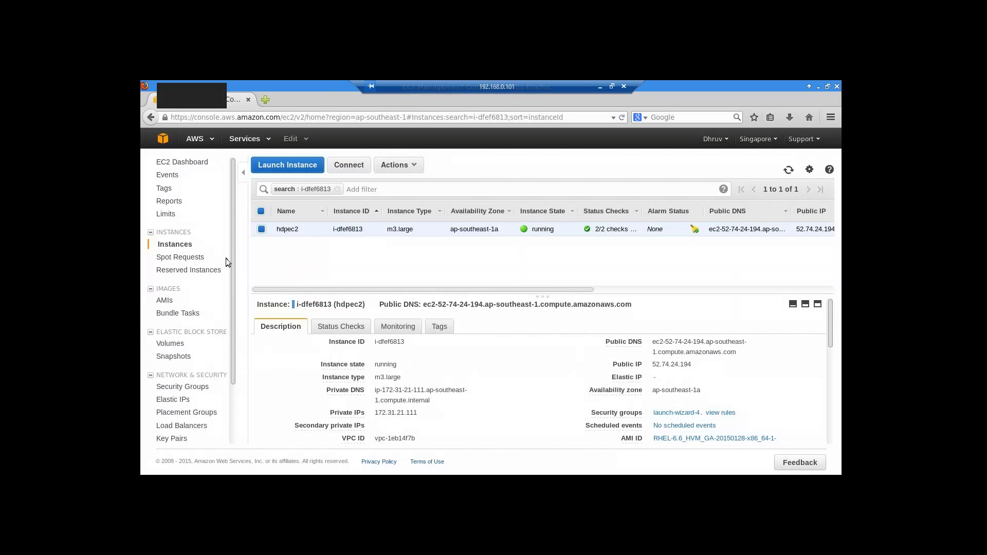
pyautogui.click(164, 302)
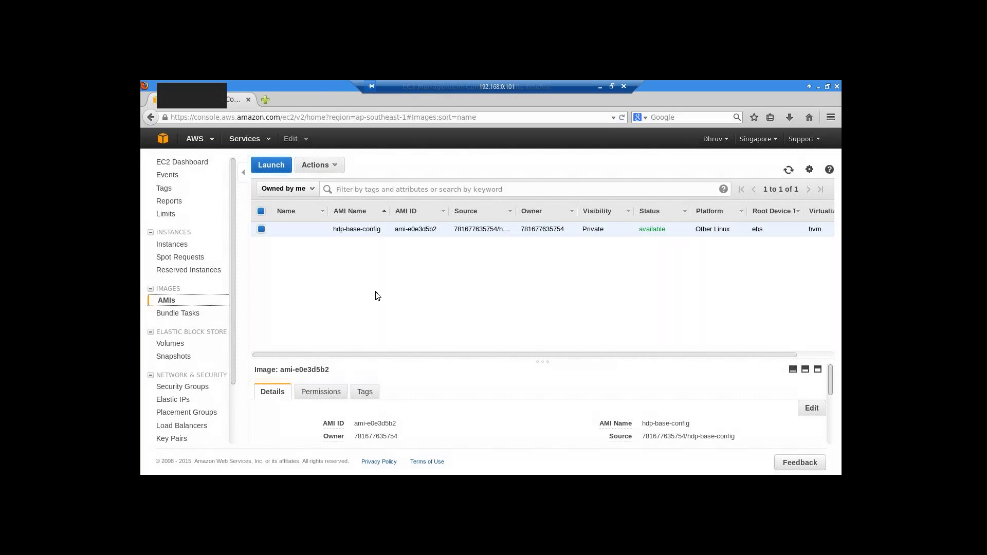
# - Bring up the ec2-user SSH terminal, minimize the local log terminal, and return to the EC2 AMI list
pyautogui.hotkey('alt', 'Tab')
pyautogui.hotkey('alt', 'Tab')
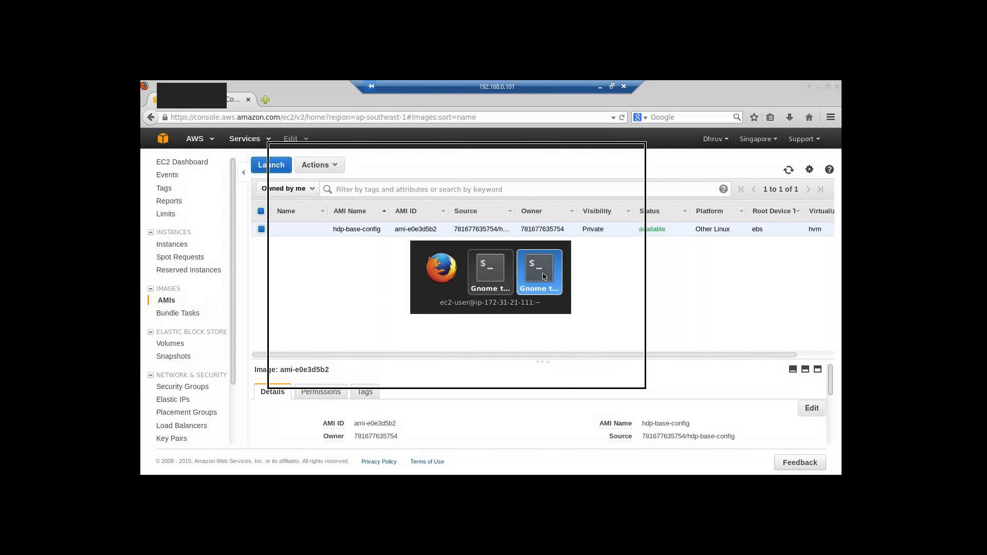
pyautogui.hotkey('alt', 'Tab')
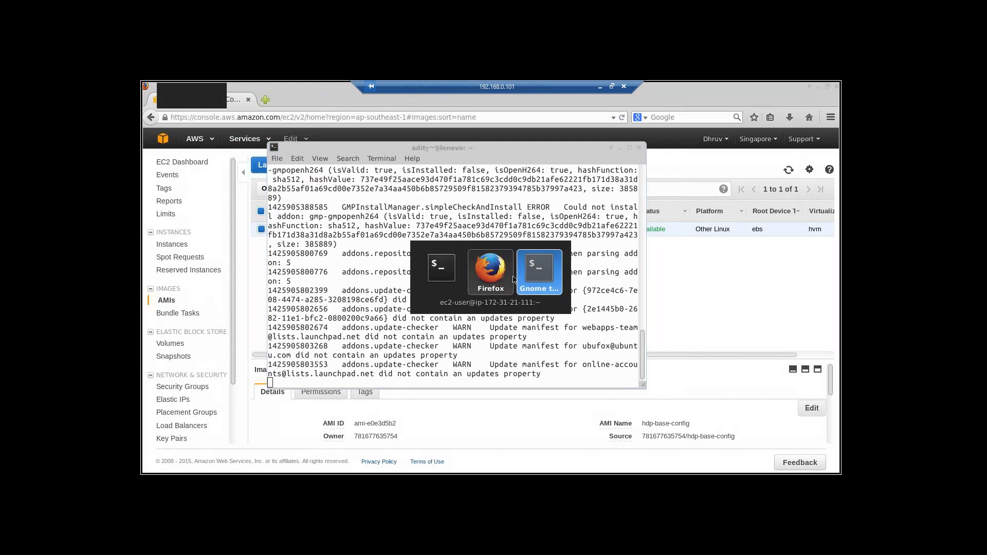
pyautogui.hotkey('alt', 'Tab')
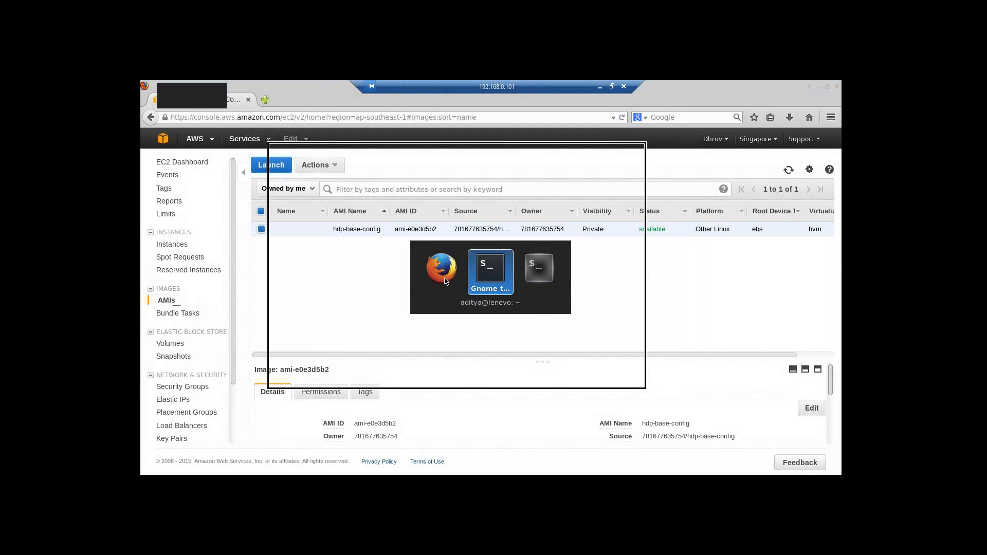
pyautogui.click(485, 282)
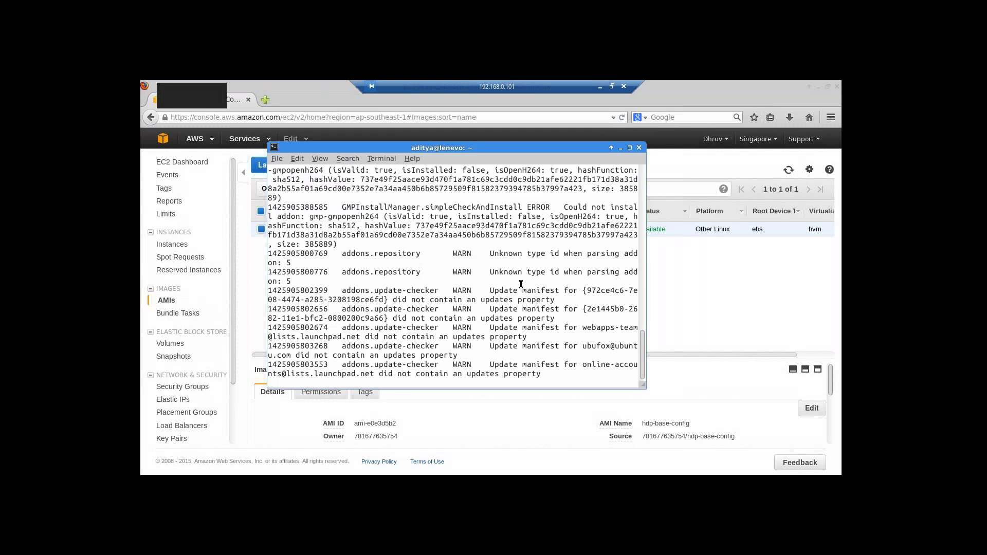
pyautogui.hotkey('alt', 'Tab')
pyautogui.hotkey('alt', 'Tab')
pyautogui.click(526, 279)
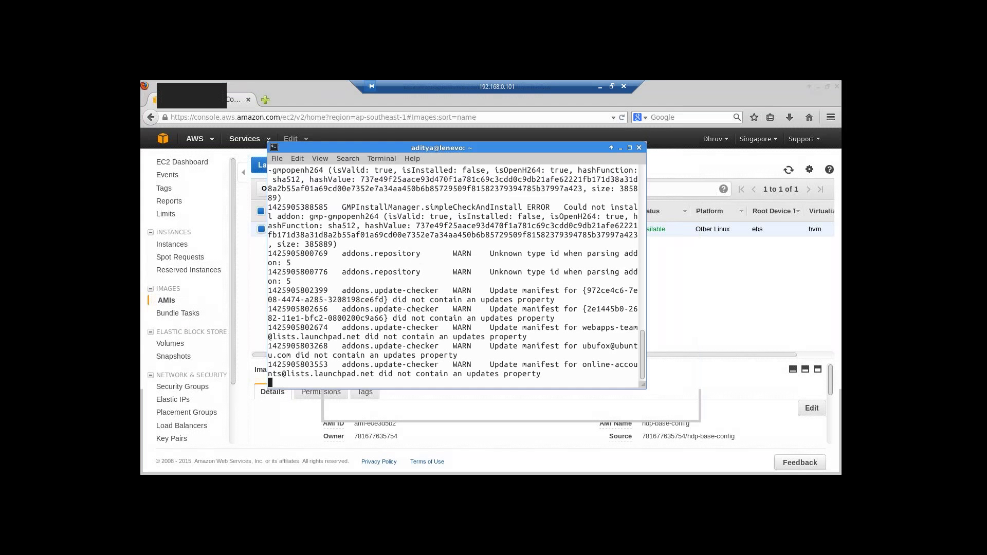
pyautogui.hotkey('alt', 'Tab')
pyautogui.click(544, 273)
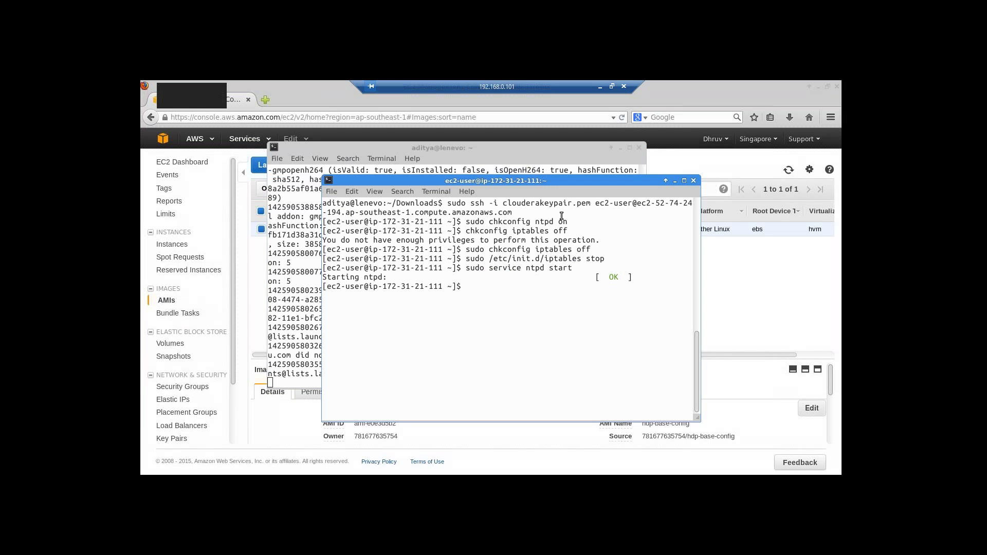
pyautogui.click(619, 148)
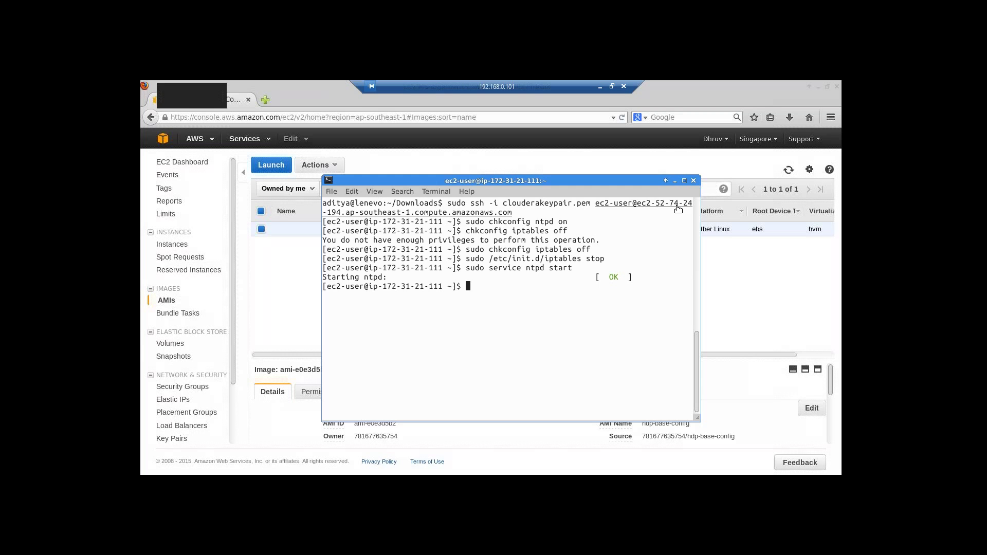
pyautogui.click(674, 181)
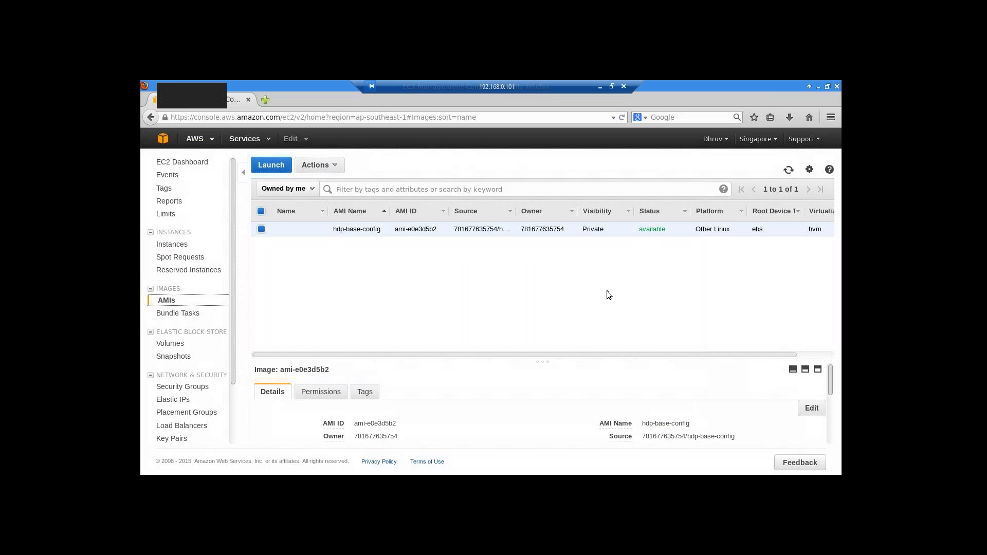
# - Switch to the SSH terminal and run exit to close the instance session
pyautogui.hotkey('alt', 'Tab')
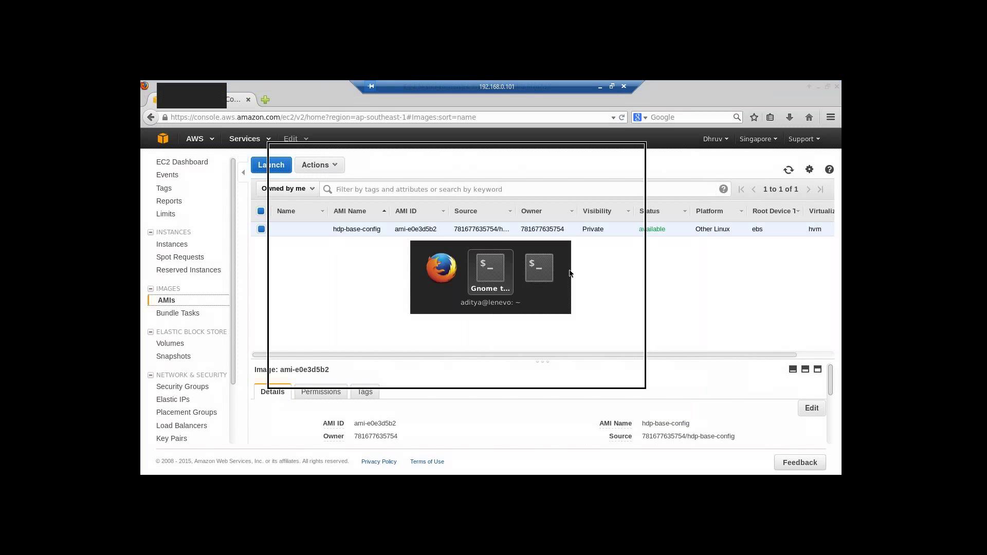
pyautogui.hotkey('alt', 'Tab')
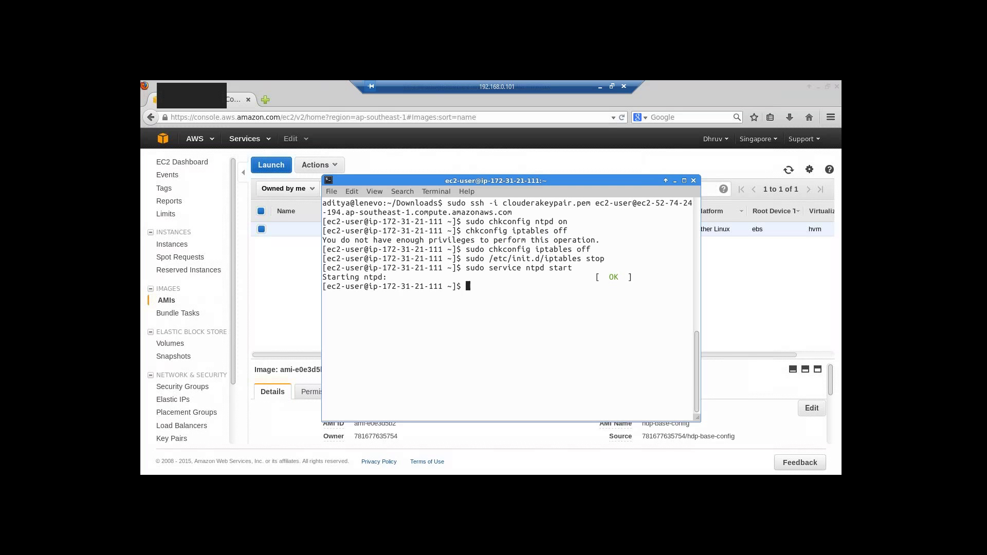
pyautogui.write('s')
pyautogui.write('p')
pyautogui.write(' -i ')
pyautogui.write('clouder')
pyautogui.press('BackSpace')
pyautogui.press('BackSpace')
pyautogui.press('BackSpace')
pyautogui.press('BackSpace')
pyautogui.press('BackSpace')
pyautogui.press('BackSpace')
pyautogui.press('BackSpace')
pyautogui.press('BackSpace')
pyautogui.press('BackSpace')
pyautogui.press('BackSpace')
pyautogui.press('BackSpace')
pyautogui.press('BackSpace')
pyautogui.press('BackSpace')
pyautogui.press('BackSpace')
pyautogui.write('cd Downloads')
pyautogui.press('BackSpace')
pyautogui.press('BackSpace')
pyautogui.press('BackSpace')
pyautogui.press('BackSpace')
pyautogui.press('BackSpace')
pyautogui.press('BackSpace')
pyautogui.press('BackSpace')
pyautogui.press('BackSpace')
pyautogui.press('BackSpace')
pyautogui.press('BackSpace')
pyautogui.press('BackSpace')
pyautogui.write('exit')
pyautogui.press('Return')
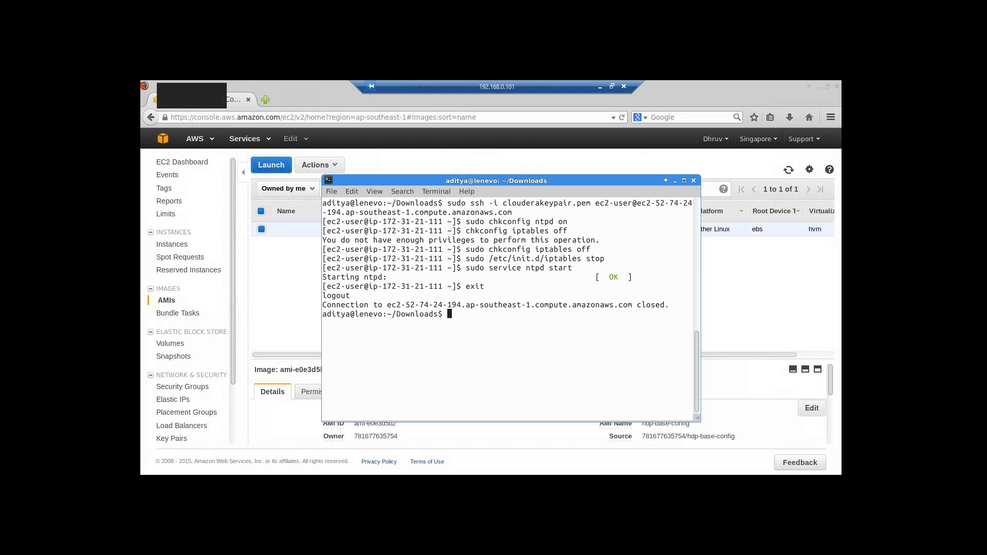
# - Run scp -i clouderakeypair.pem to ec2-user@ the instance's public DNS with ': clouderakeypair.pem' appended
pyautogui.write('scp -i clouderakeypair.pem ec2')
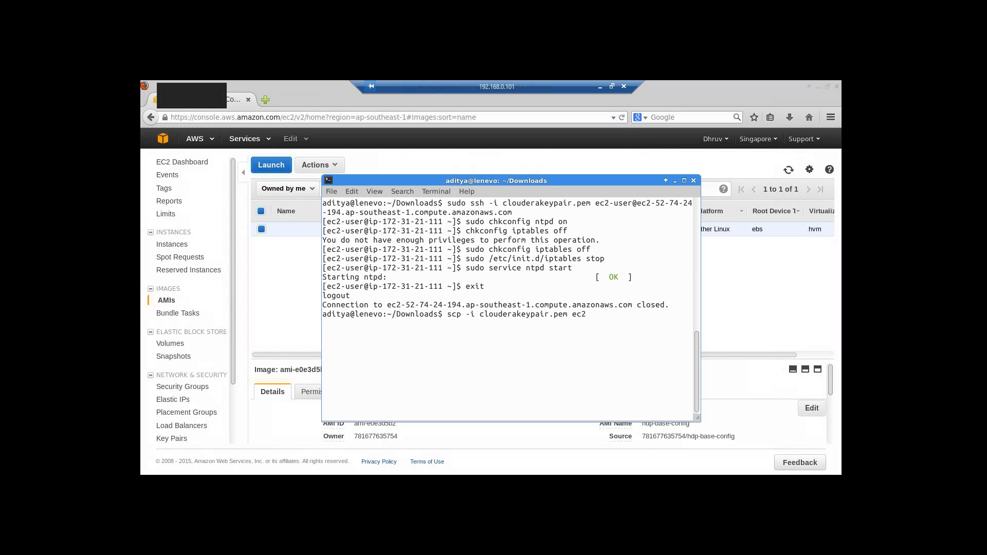
pyautogui.write('-user@')
pyautogui.rightClick(616, 314)
pyautogui.click(638, 374)
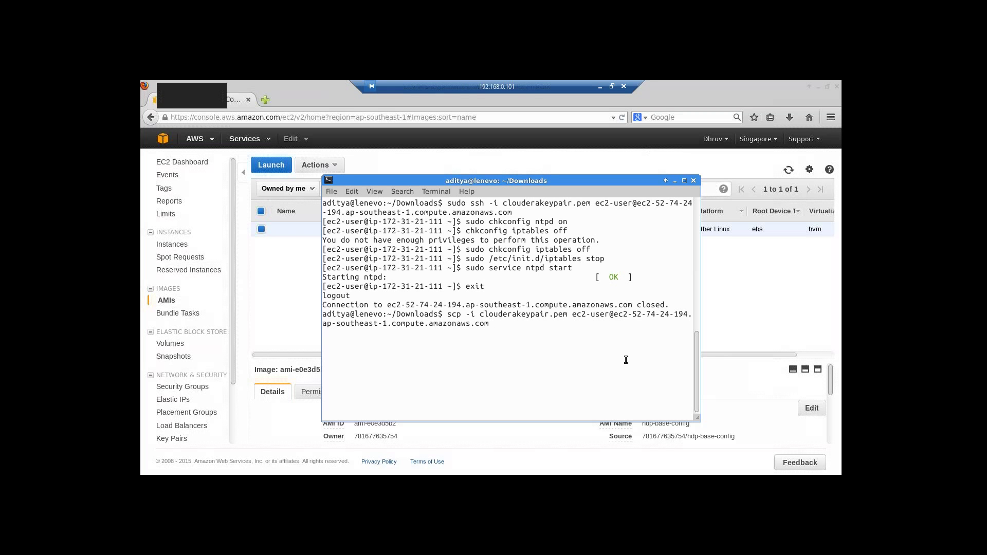
pyautogui.write(': clouderakeypair.pem')
pyautogui.press('Return')
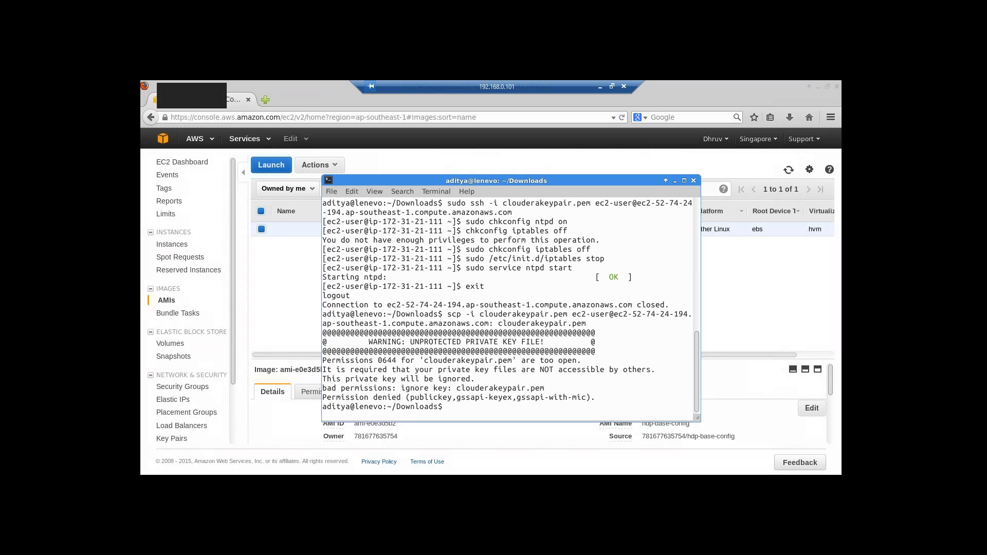
pyautogui.press('Up')
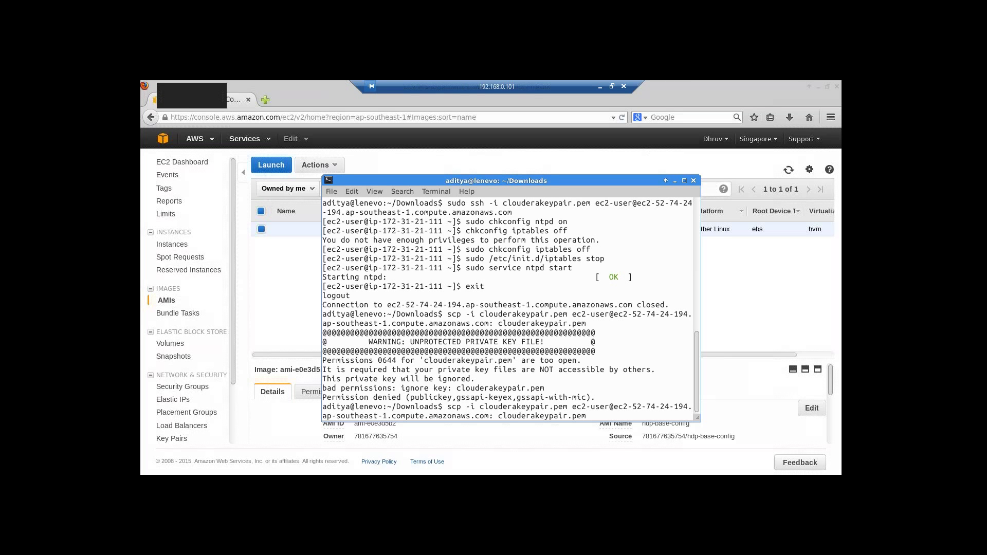
# - Rerun the copy with sudo, then retype scp -i clouderakeypair.pem ec2-user@ with the pasted hostname
pyautogui.press('Left')
pyautogui.press('Left')
pyautogui.press('Left')
pyautogui.press('Left')
pyautogui.press('Left')
pyautogui.press('Left')
pyautogui.press('Left')
pyautogui.press('Left')
pyautogui.press('Left')
pyautogui.press('Left')
pyautogui.press('Left')
pyautogui.press('Left')
pyautogui.press('Left')
pyautogui.press('Left')
pyautogui.press('Left')
pyautogui.press('Left')
pyautogui.press('Left')
pyautogui.press('Left')
pyautogui.press('Left')
pyautogui.press('Left')
pyautogui.press('Left')
pyautogui.press('Left')
pyautogui.press('Left')
pyautogui.press('Left')
pyautogui.press('Left')
pyautogui.press('Left')
pyautogui.press('Left')
pyautogui.press('Left')
pyautogui.press('Left')
pyautogui.press('Left')
pyautogui.press('Left')
pyautogui.press('Left')
pyautogui.press('Left')
pyautogui.press('Left')
pyautogui.press('Left')
pyautogui.press('Left')
pyautogui.press('Left')
pyautogui.press('Left')
pyautogui.press('Left')
pyautogui.press('Left')
pyautogui.press('Left')
pyautogui.press('Left')
pyautogui.press('Left')
pyautogui.press('Left')
pyautogui.press('Left')
pyautogui.press('Left')
pyautogui.press('Left')
pyautogui.press('Left')
pyautogui.press('Left')
pyautogui.press('Left')
pyautogui.press('Left')
pyautogui.press('Left')
pyautogui.write('sudo')
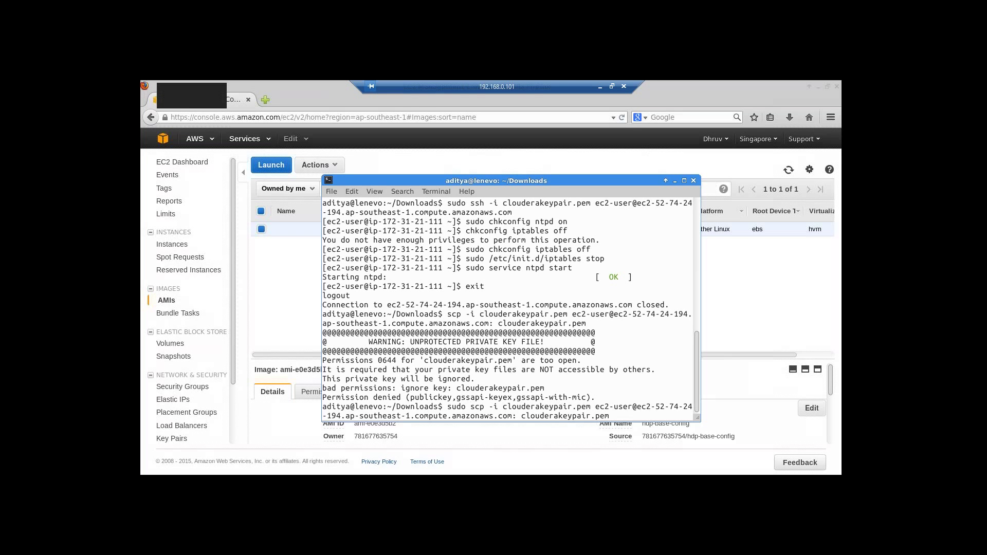
pyautogui.press('Return')
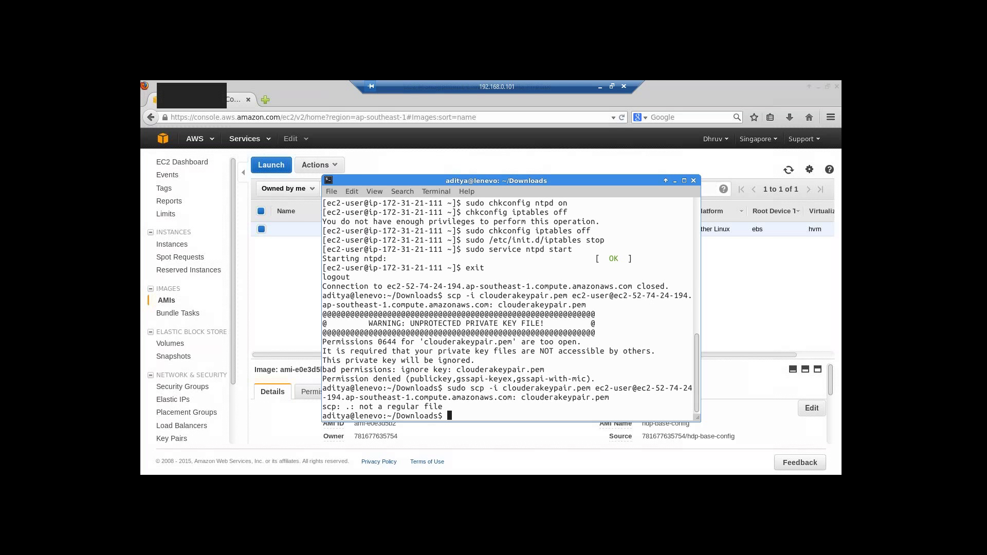
pyautogui.write('sudo ')
pyautogui.write('sc')
pyautogui.press('BackSpace')
pyautogui.press('BackSpace')
pyautogui.press('BackSpace')
pyautogui.press('BackSpace')
pyautogui.press('BackSpace')
pyautogui.press('BackSpace')
pyautogui.write('cp -i clouderakeypair.pem ')
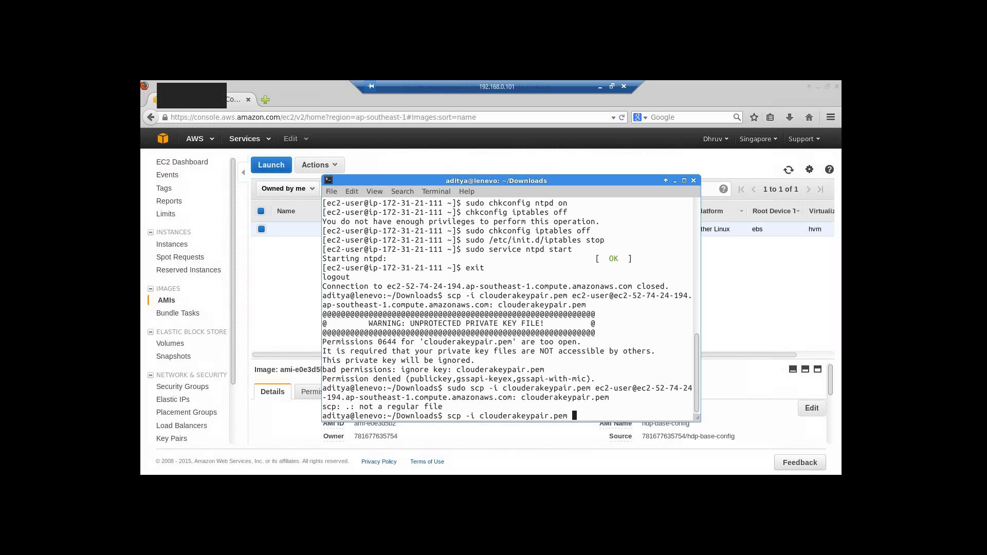
pyautogui.write('ec2-user@')
pyautogui.rightClick(617, 412)
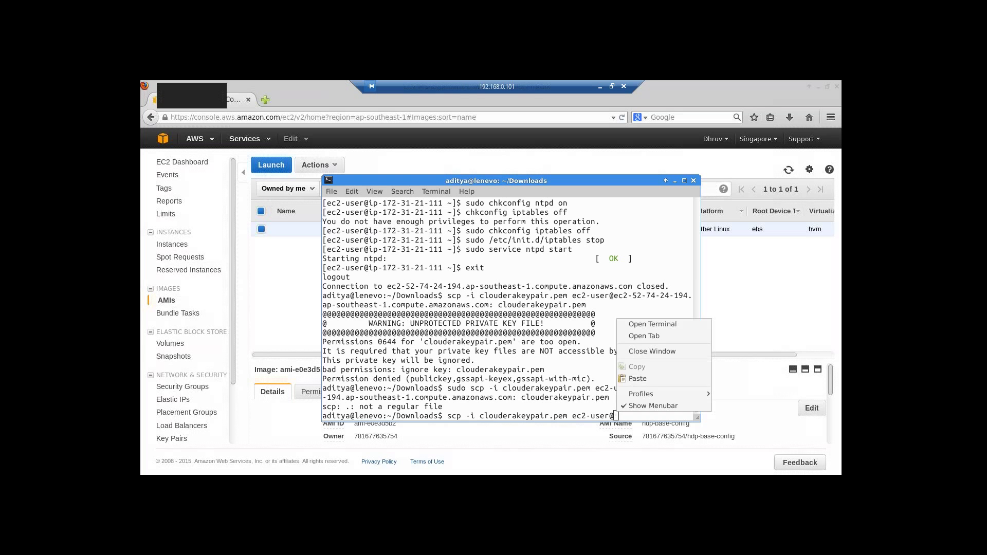
pyautogui.click(639, 379)
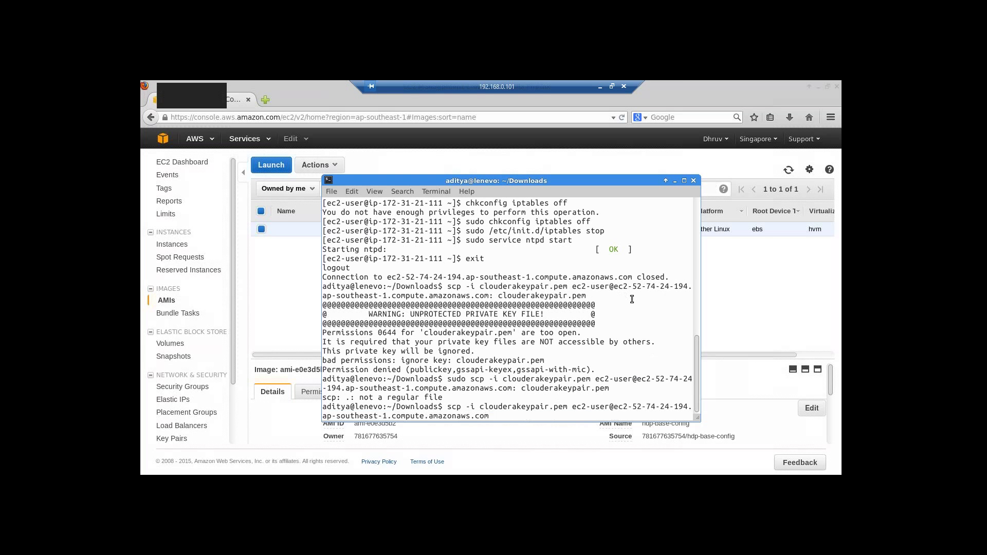
pyautogui.press('Return')
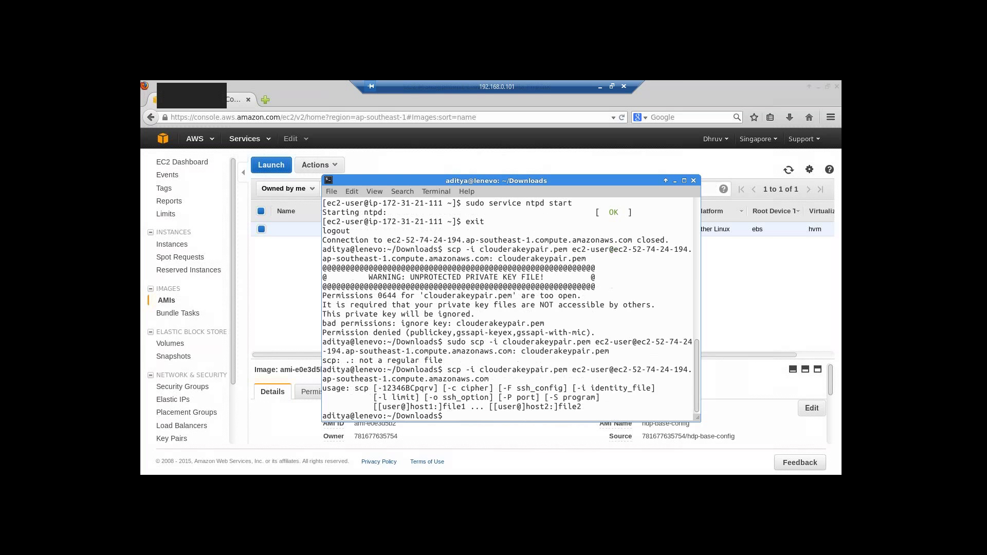
# - Clear the screen and rerun the scp command with a colon appended after the host
pyautogui.write('clear')
pyautogui.press('Return')
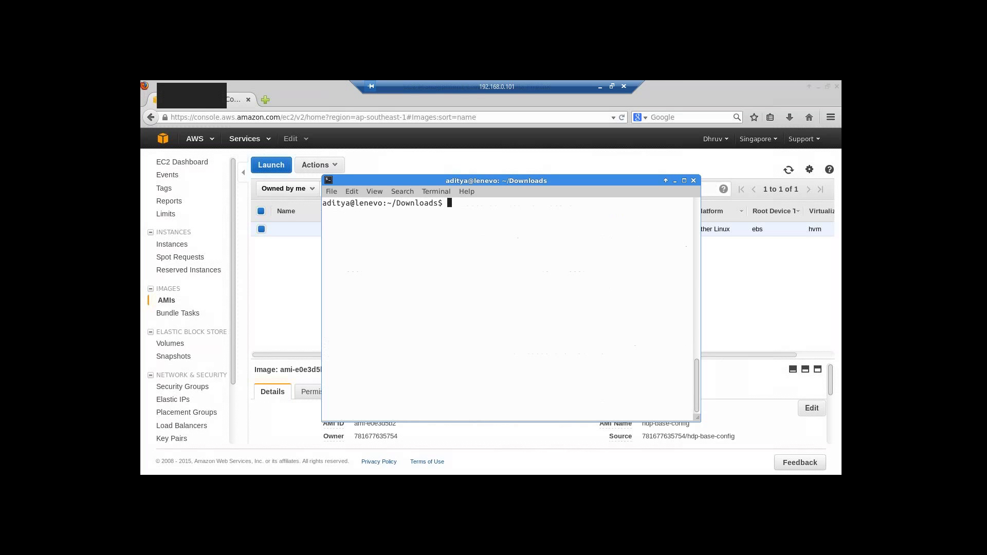
pyautogui.press('Up')
pyautogui.press('Up')
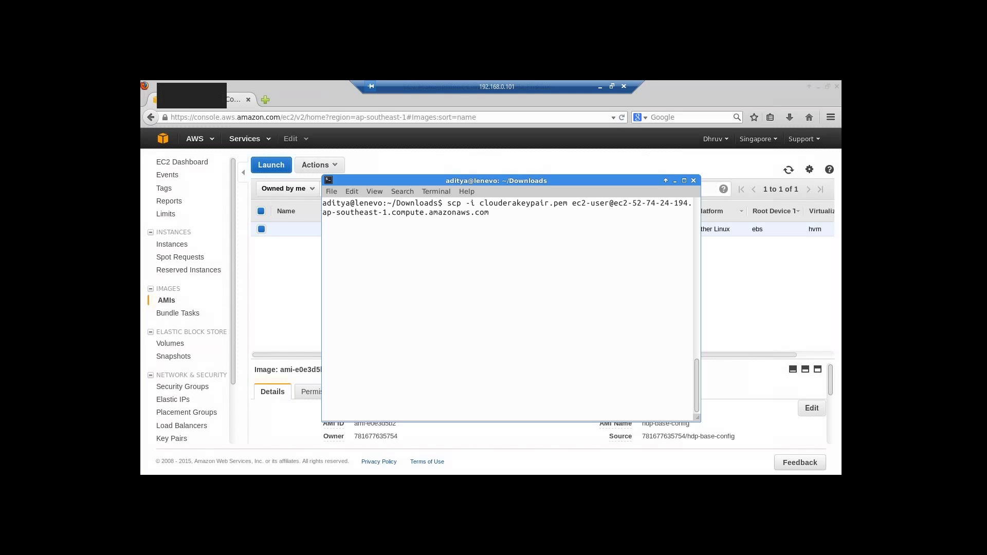
pyautogui.write(':')
pyautogui.press('Return')
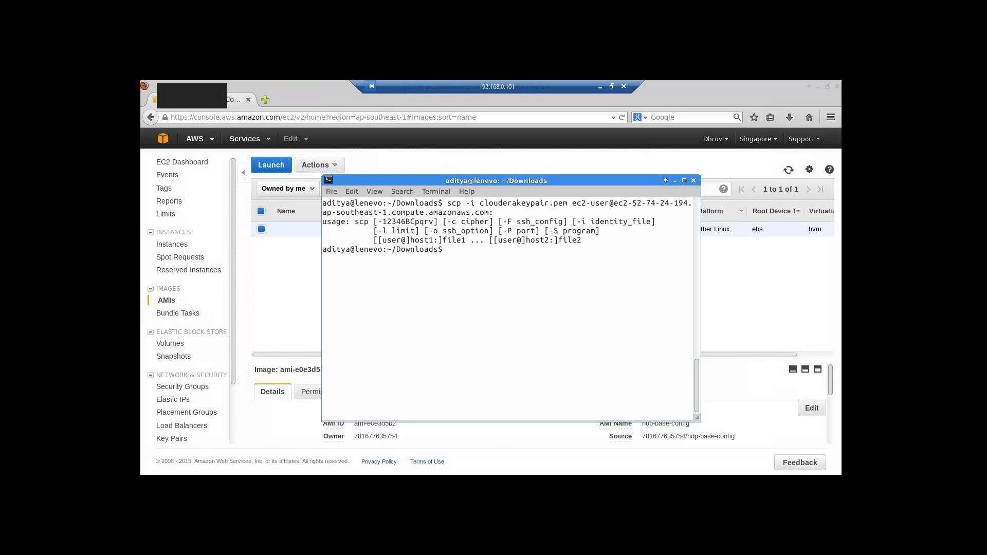
pyautogui.press('Up')
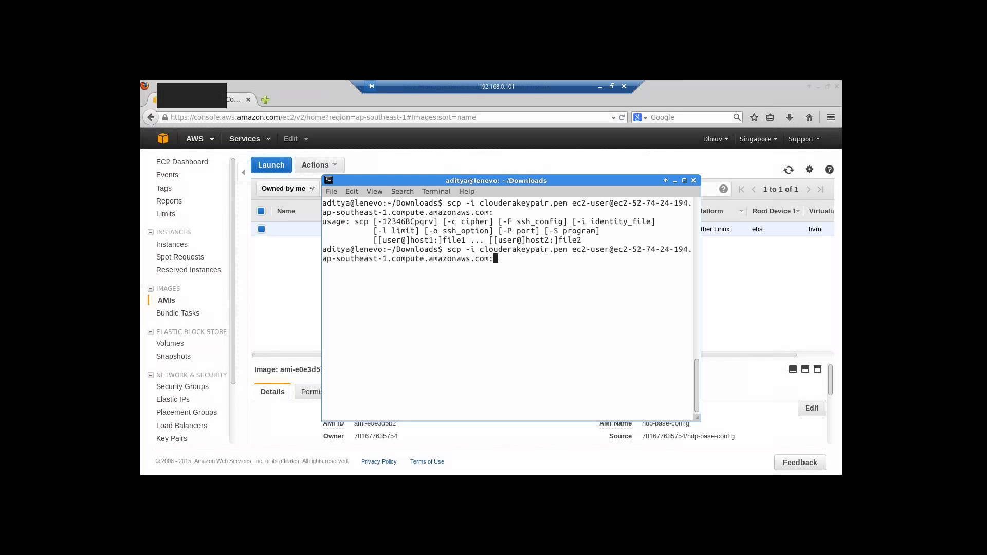
pyautogui.press('Return')
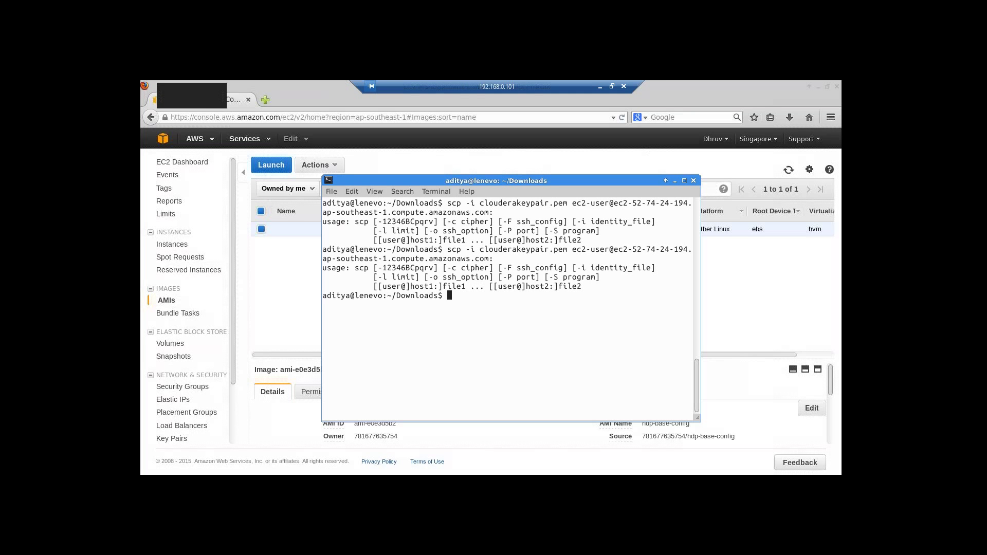
# - Add clouderakeypair.pem as the file to copy and rerun the scp command
pyautogui.press('Up')
pyautogui.write('cloudera')
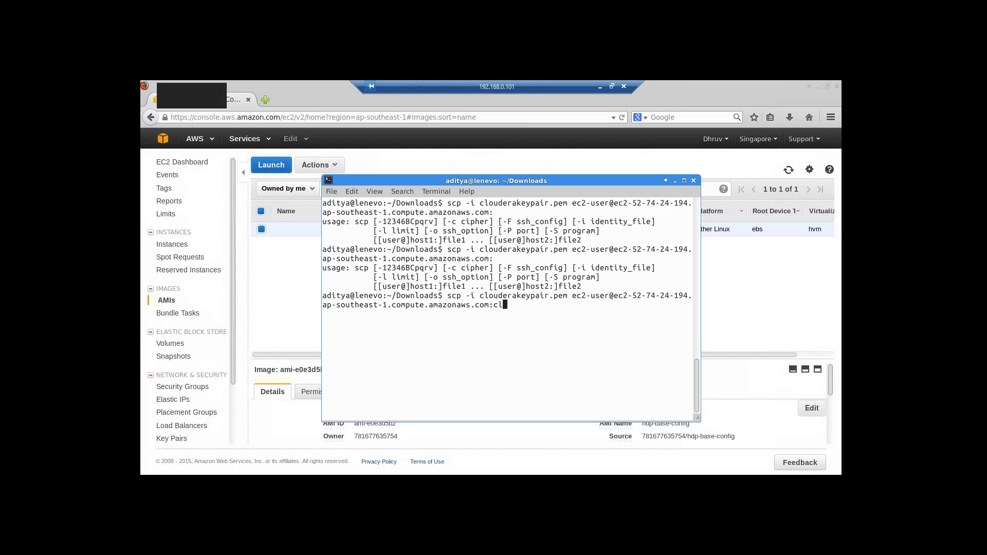
pyautogui.write('keypair.pm')
pyautogui.write('m')
pyautogui.press('Return')
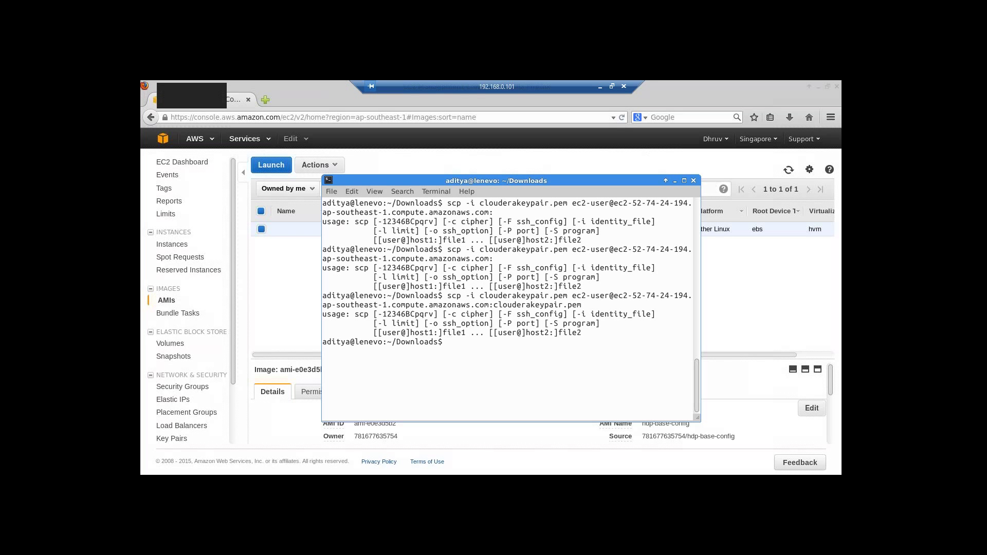
pyautogui.press('Up')
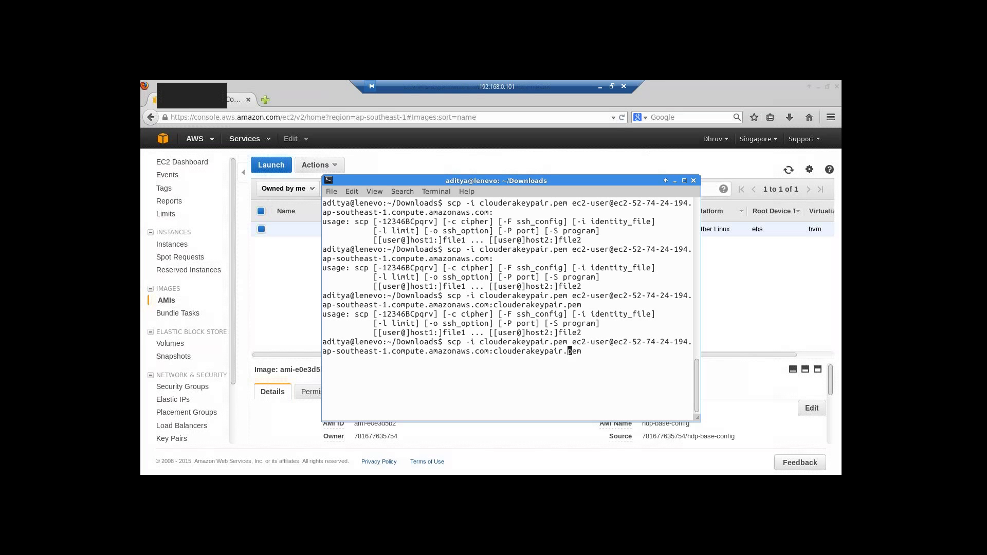
pyautogui.press('Left')
pyautogui.press('Left')
pyautogui.press('Left')
pyautogui.press('Left')
pyautogui.press('Left')
pyautogui.press('Left')
pyautogui.press('Left')
pyautogui.press('Left')
pyautogui.press('Left')
pyautogui.press('Left')
pyautogui.press('Left')
pyautogui.press('Left')
pyautogui.press('Left')
pyautogui.press('Left')
pyautogui.press('Left')
pyautogui.press('Left')
pyautogui.press('Left')
pyautogui.press('Left')
pyautogui.press('Left')
pyautogui.press('Left')
pyautogui.press('Left')
pyautogui.press('Left')
pyautogui.press('Left')
pyautogui.press('Left')
pyautogui.press('Left')
pyautogui.press('Left')
pyautogui.press('Left')
pyautogui.press('Left')
pyautogui.press('Left')
pyautogui.press('Left')
pyautogui.press('Left')
pyautogui.press('Left')
pyautogui.press('Left')
pyautogui.press('Left')
pyautogui.press('Left')
pyautogui.press('Left')
pyautogui.press('Left')
pyautogui.press('Left')
pyautogui.press('Left')
pyautogui.press('Left')
pyautogui.press('Left')
pyautogui.press('Left')
pyautogui.press('Left')
pyautogui.press('Left')
pyautogui.press('Left')
pyautogui.press('Left')
pyautogui.write('cloudera')
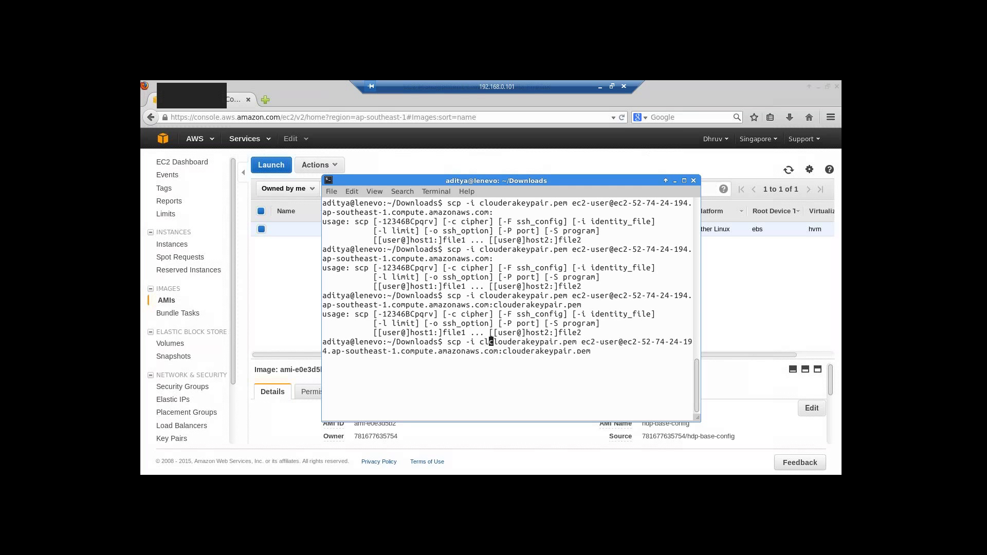
pyautogui.write('keypair.')
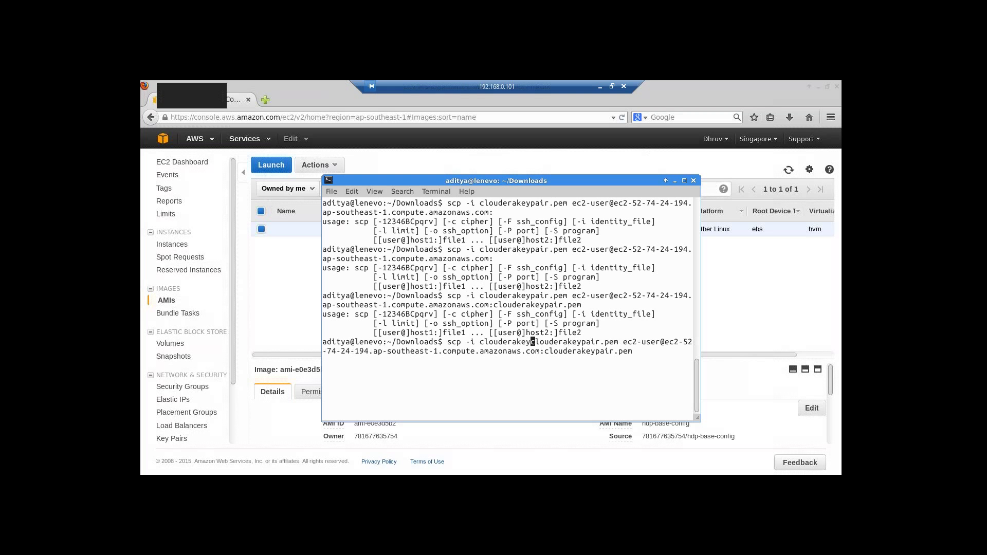
pyautogui.write('pem')
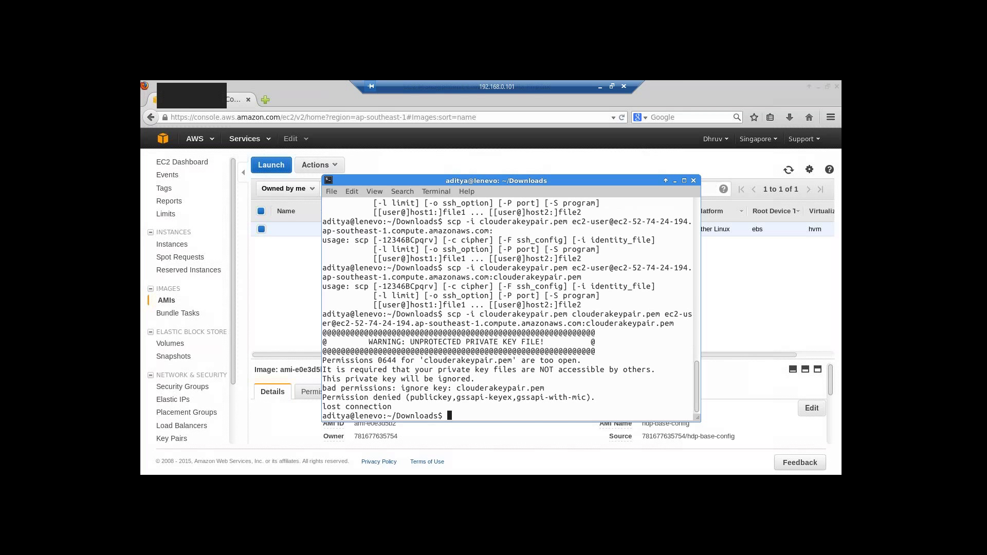
pyautogui.press('Up')
# - Rerun the scp copy of clouderakeypair.pem with sudo so all 1696 bytes transfer, then clear the screen
pyautogui.press('Left')
pyautogui.press('Left')
pyautogui.press('Left')
pyautogui.press('Left')
pyautogui.press('Left')
pyautogui.press('Left')
pyautogui.press('Left')
pyautogui.press('Left')
pyautogui.press('Left')
pyautogui.press('Left')
pyautogui.press('Left')
pyautogui.press('Left')
pyautogui.press('Left')
pyautogui.press('Left')
pyautogui.press('Left')
pyautogui.press('Left')
pyautogui.press('Left')
pyautogui.press('Left')
pyautogui.press('Left')
pyautogui.press('Left')
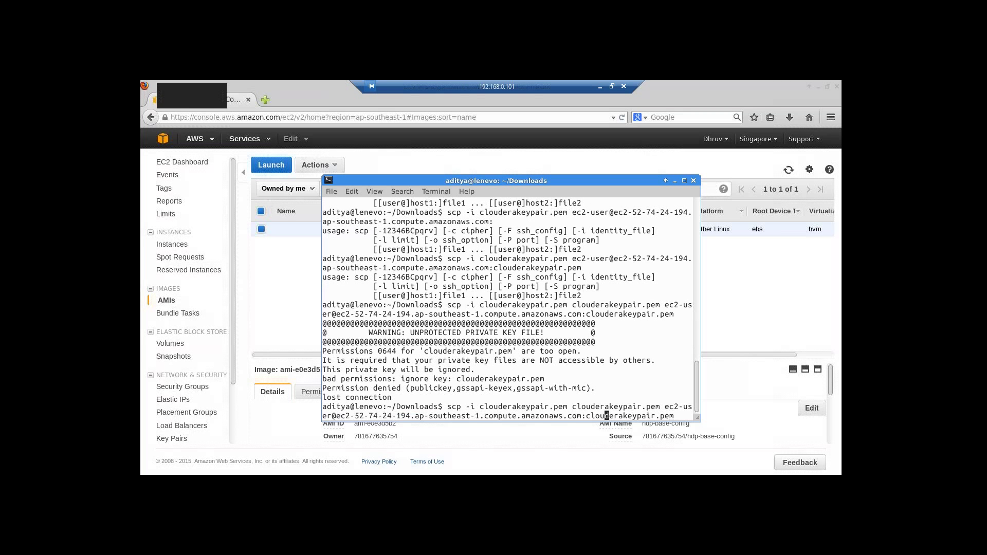
pyautogui.press('Left')
pyautogui.press('Left')
pyautogui.press('Left')
pyautogui.press('Left')
pyautogui.press('Left')
pyautogui.press('Left')
pyautogui.press('Left')
pyautogui.press('Left')
pyautogui.press('Left')
pyautogui.press('Left')
pyautogui.press('Left')
pyautogui.press('Left')
pyautogui.press('Left')
pyautogui.press('Left')
pyautogui.press('Left')
pyautogui.press('Left')
pyautogui.press('Left')
pyautogui.press('Left')
pyautogui.press('Left')
pyautogui.press('Left')
pyautogui.press('Left')
pyautogui.press('Left')
pyautogui.press('Left')
pyautogui.press('Left')
pyautogui.press('Left')
pyautogui.press('Left')
pyautogui.press('Left')
pyautogui.press('Left')
pyautogui.press('Left')
pyautogui.press('Left')
pyautogui.press('Left')
pyautogui.press('Left')
pyautogui.press('Left')
pyautogui.press('Left')
pyautogui.press('Left')
pyautogui.press('Left')
pyautogui.press('Left')
pyautogui.write('sudo')
pyautogui.press('Return')
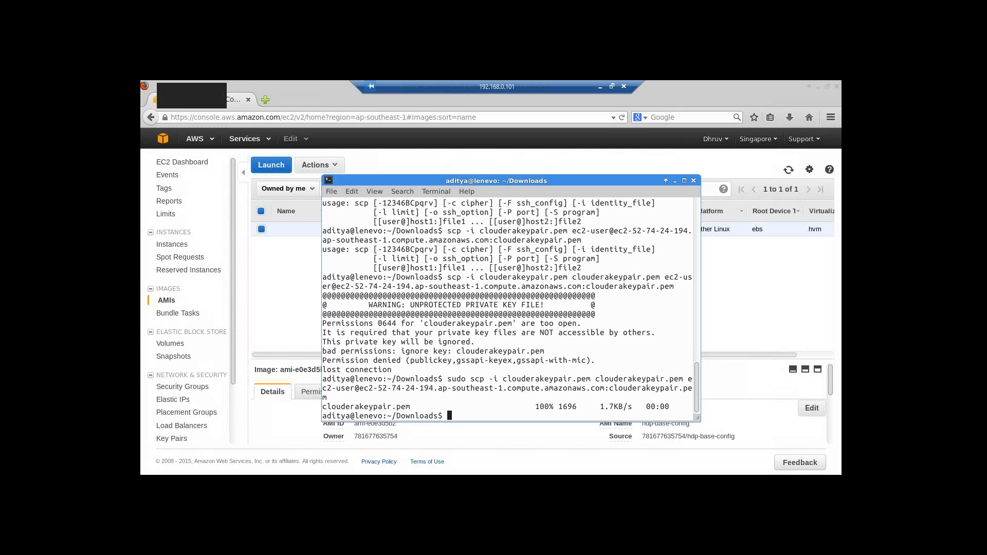
pyautogui.write('clear')
pyautogui.press('Return')
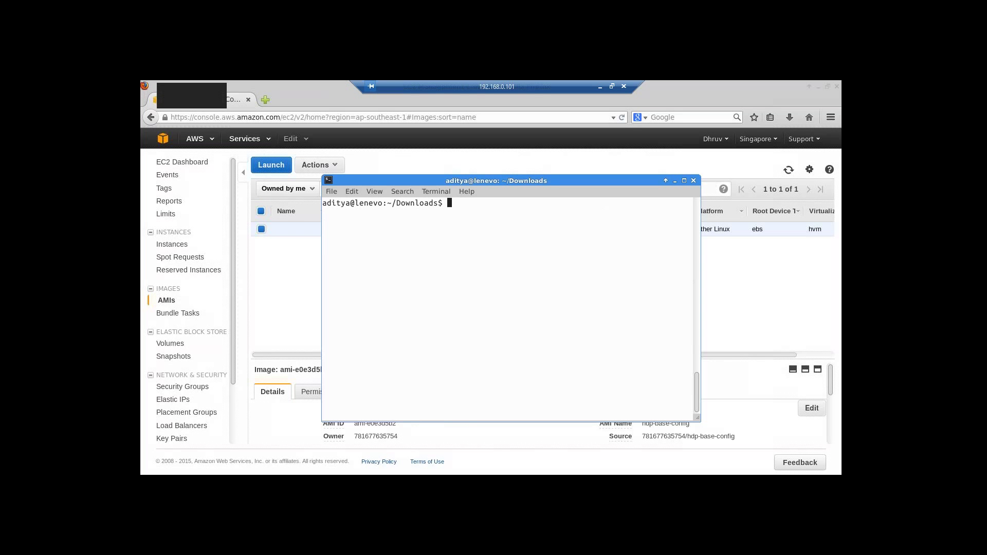
# - Run sudo ssh -i clouderakeypair.pem ec2-user@ with the pasted instance hostname
pyautogui.write('sudo ssh -i clouderakeypair.')
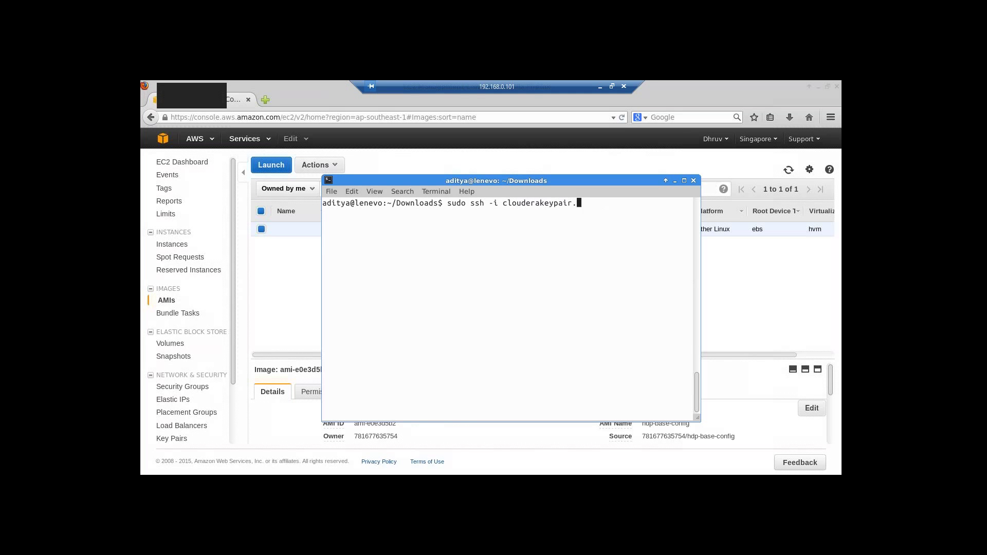
pyautogui.write('pem ec2-user@')
pyautogui.rightClick(640, 203)
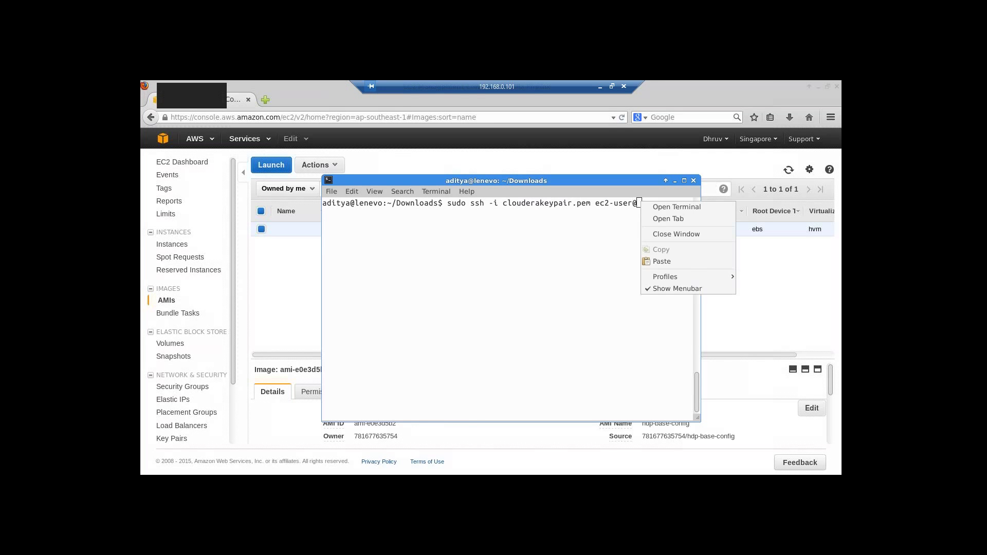
pyautogui.click(662, 261)
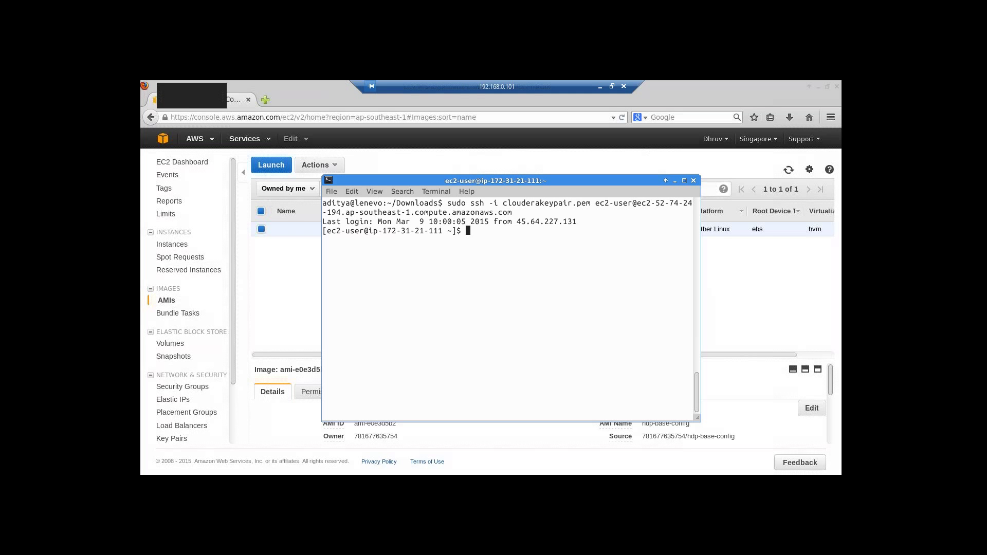
# - Enable ntpd and disable iptables at boot with sudo chkconfig
pyautogui.write('sudo chkconfig ntpd on')
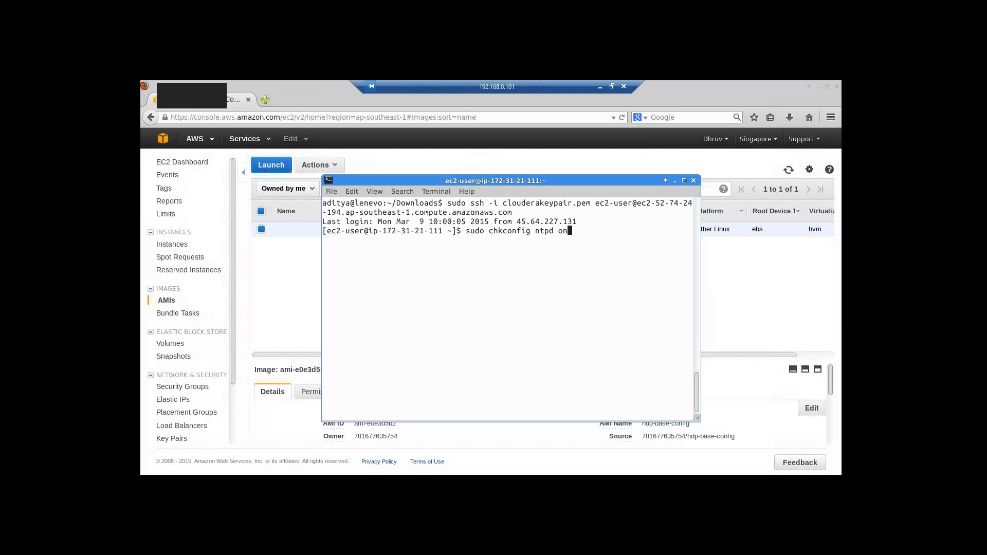
pyautogui.press('Return')
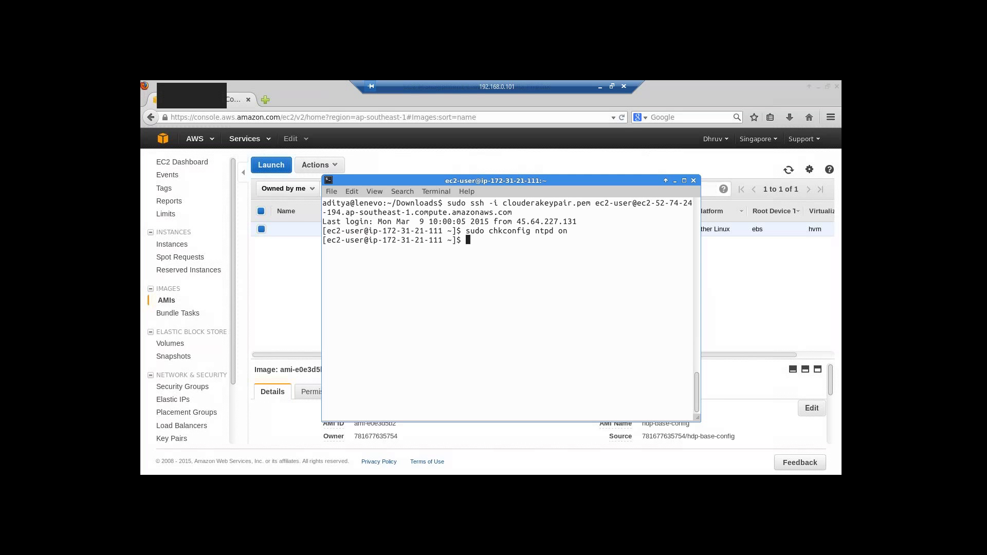
pyautogui.write('sudo chkconfig iptabl')
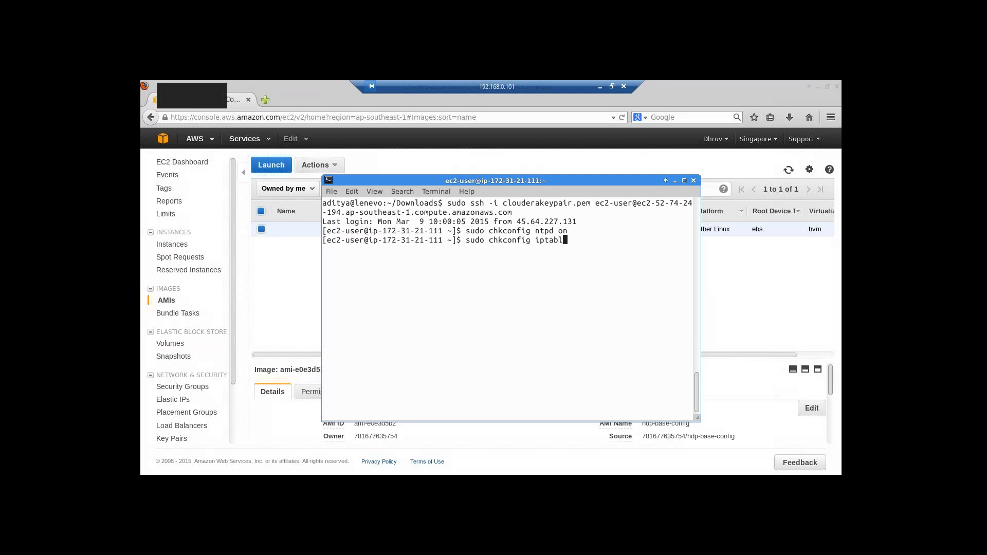
pyautogui.write('es off')
pyautogui.press('Return')
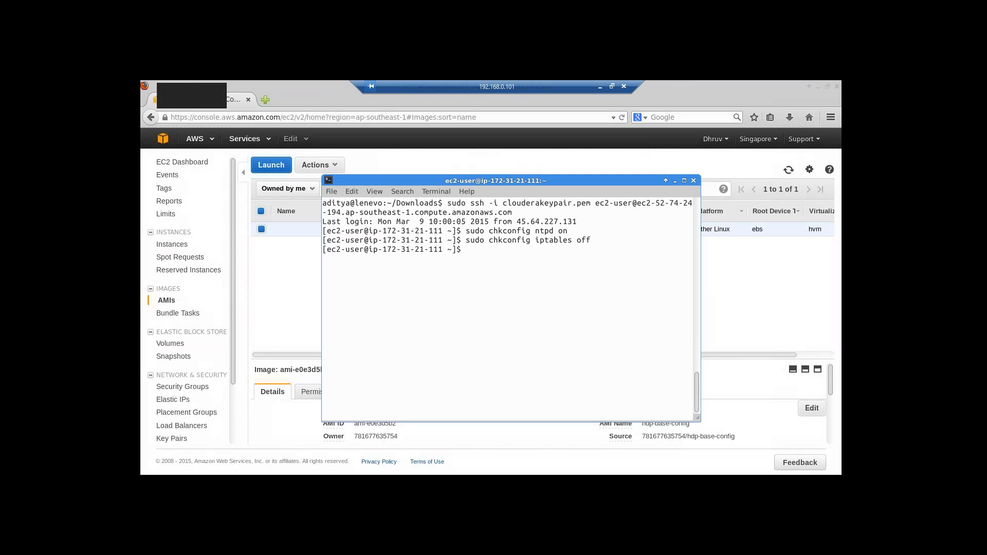
# - Stop the iptables firewall with sudo /etc/init.d/iptables stop
pyautogui.write('sudo /etc/init.diptables')
pyautogui.press('Left')
pyautogui.press('Left')
pyautogui.press('Left')
pyautogui.press('Left')
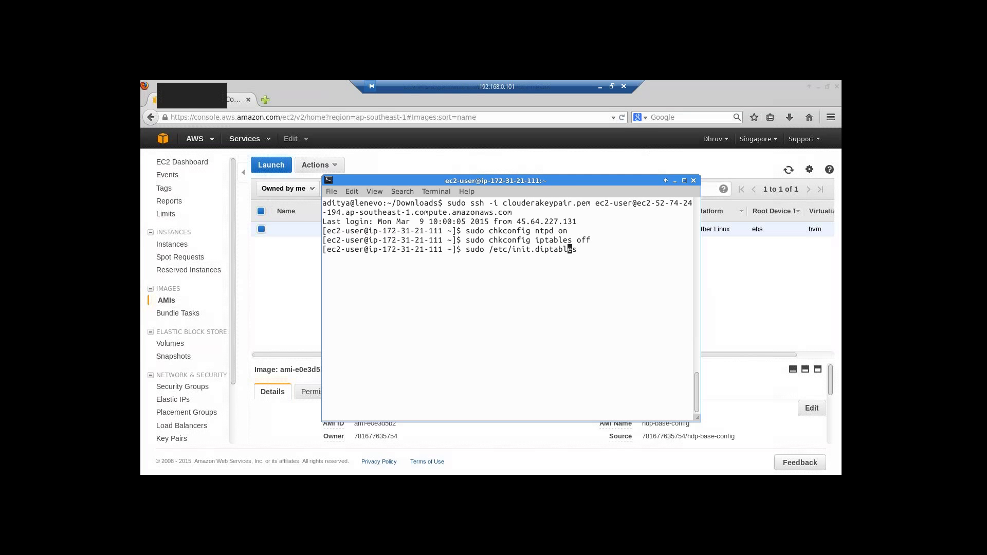
pyautogui.press('Left')
pyautogui.press('Left')
pyautogui.press('Left')
pyautogui.press('Left')
pyautogui.write('/')
pyautogui.press('Right')
pyautogui.press('Right')
pyautogui.press('Right')
pyautogui.press('Right')
pyautogui.press('Right')
pyautogui.press('Right')
pyautogui.press('Right')
pyautogui.press('Right')
pyautogui.write('stop')
pyautogui.press('Return')
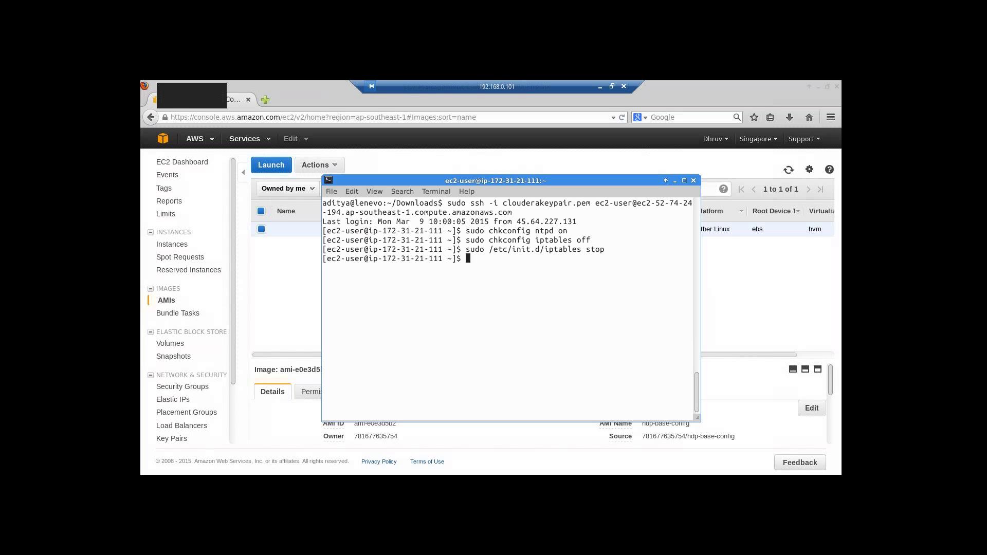
# - Start ntpd with sudo service ntpd start and list the home folder with ls -l
pyautogui.write('sudo service ntpd start')
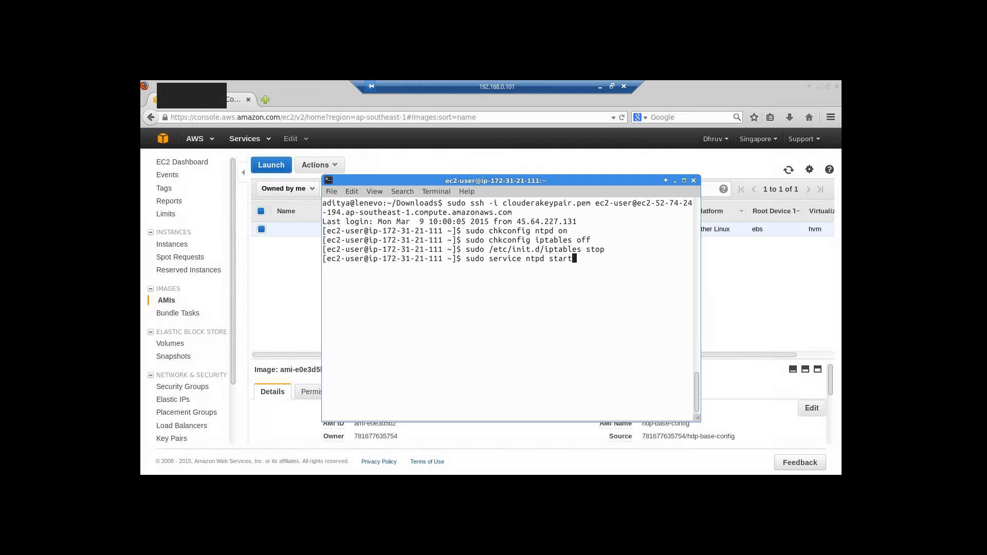
pyautogui.press('Return')
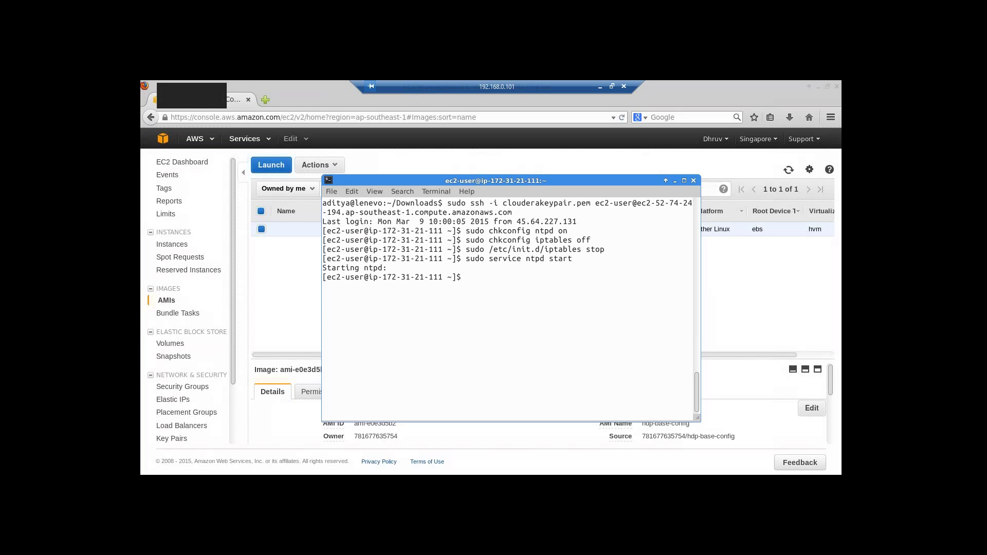
pyautogui.write('ls -l')
pyautogui.press('Return')
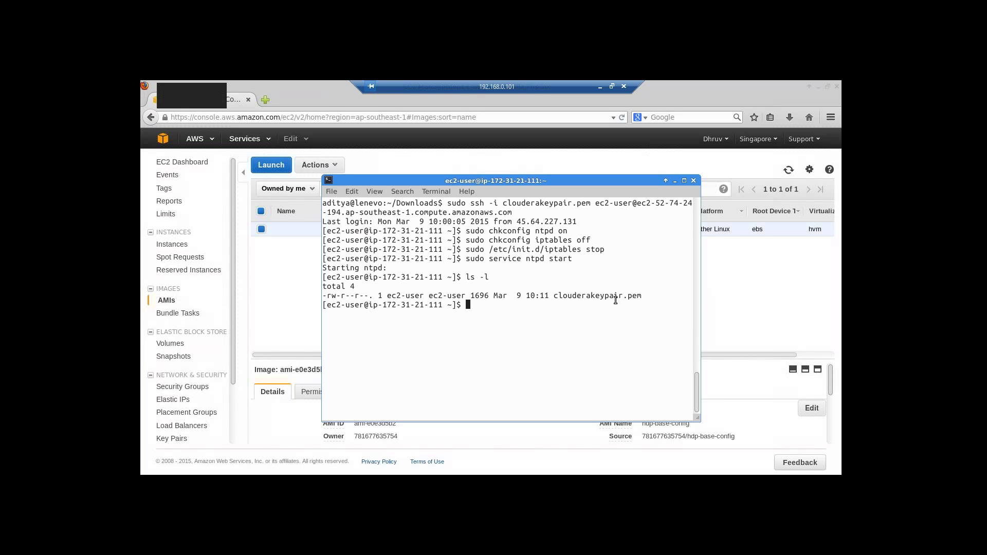
# - Create the .ssh folder and attempt moving clouderakeypair.pem to ./ssh/id_rsa
pyautogui.write('mkdir .ssh')
pyautogui.press('Return')
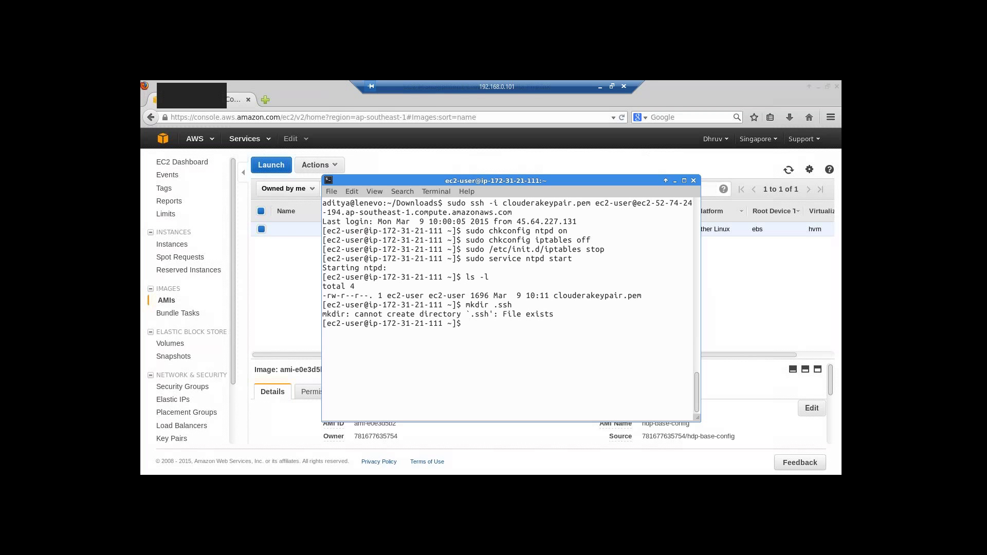
pyautogui.write('mv')
pyautogui.write('clouderakeypair.pem ./ssh/')
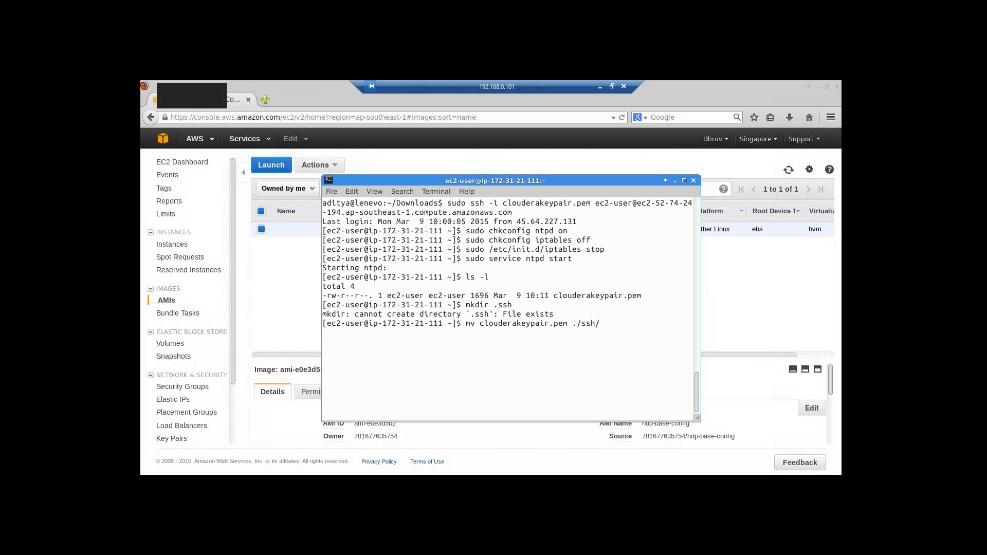
pyautogui.write('id_rsa')
pyautogui.press('Return')
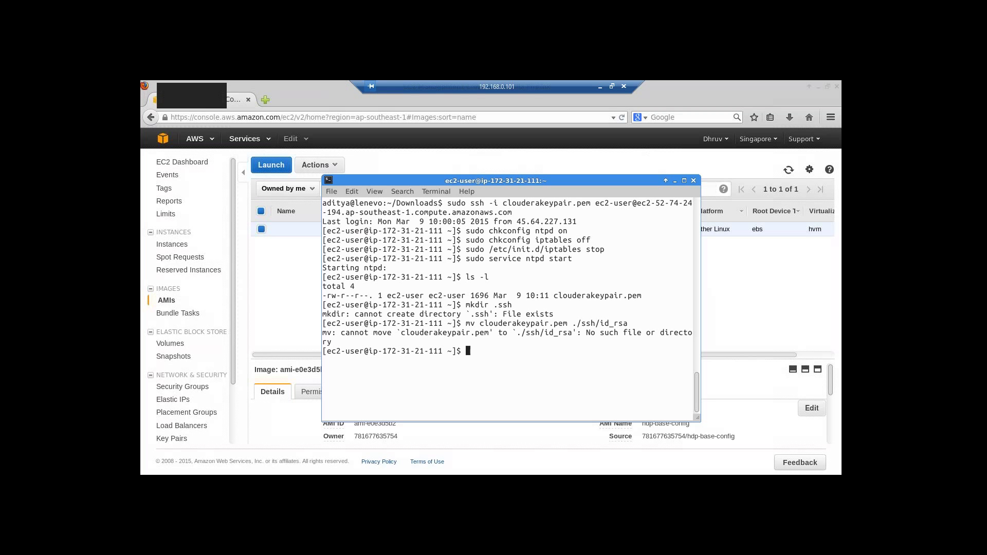
# - Fix the path to ./.ssh/id_rsa so the key moves, then minimize the terminal
pyautogui.press('Up')
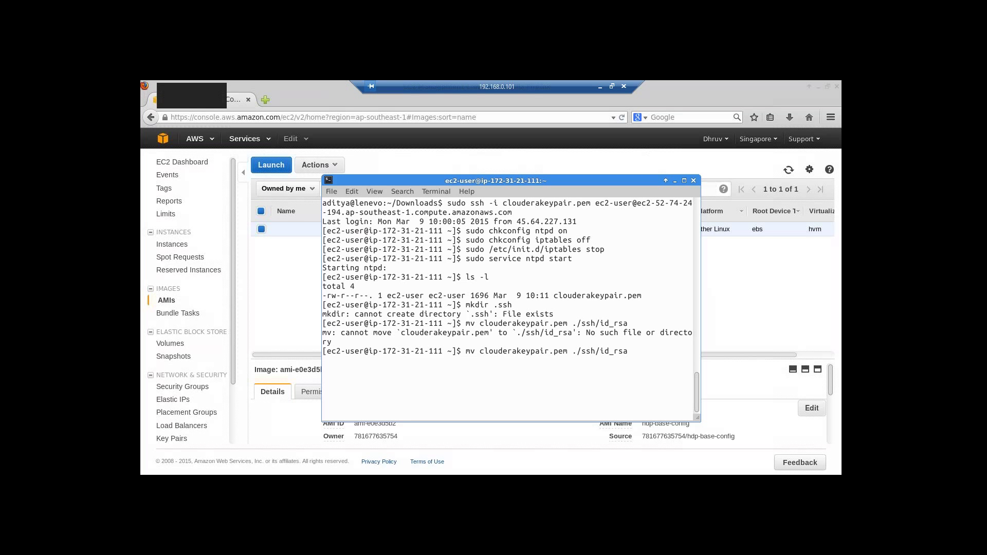
pyautogui.press('Left')
pyautogui.press('Left')
pyautogui.press('Left')
pyautogui.press('Left')
pyautogui.press('Left')
pyautogui.press('Left')
pyautogui.press('Left')
pyautogui.press('Left')
pyautogui.press('Left')
pyautogui.press('Left')
pyautogui.write('.')
pyautogui.press('Return')
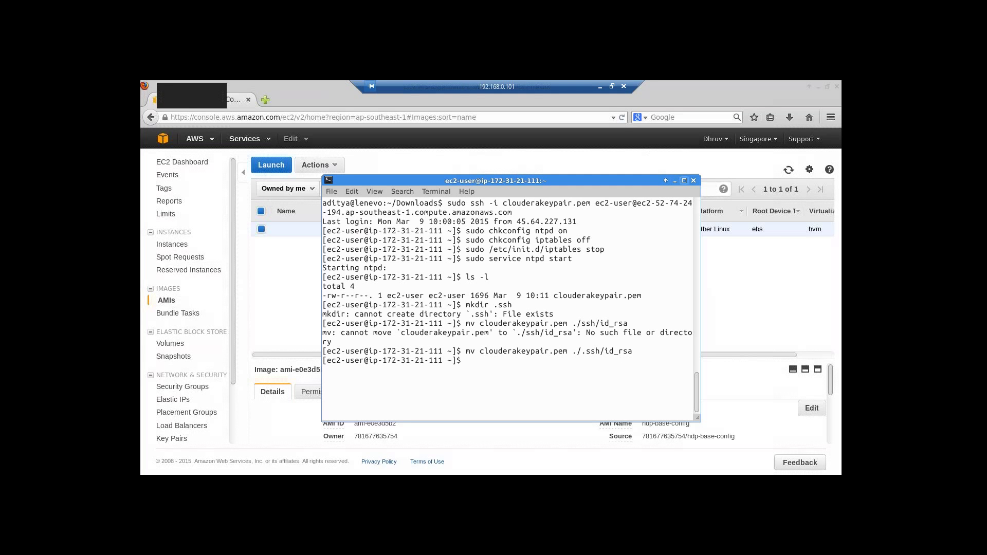
pyautogui.click(675, 181)
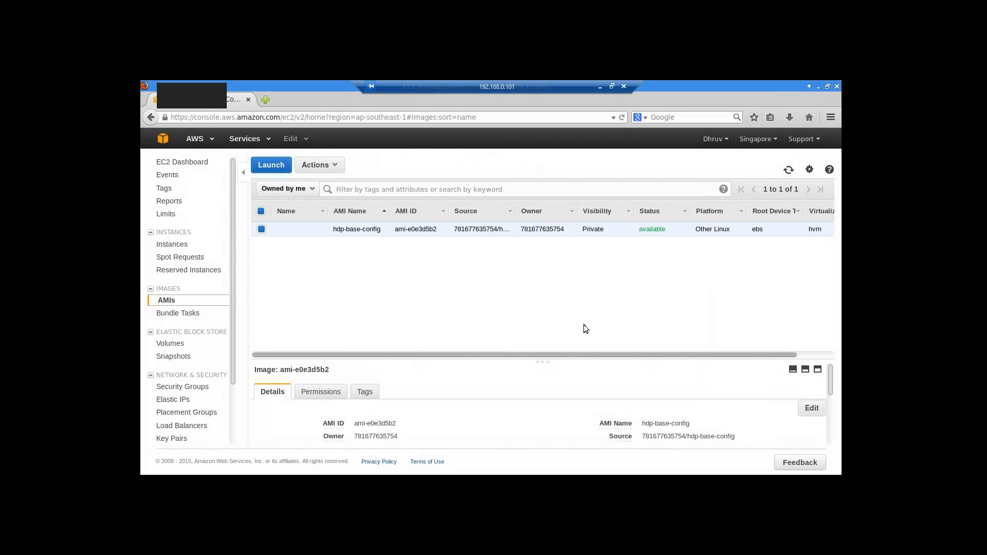
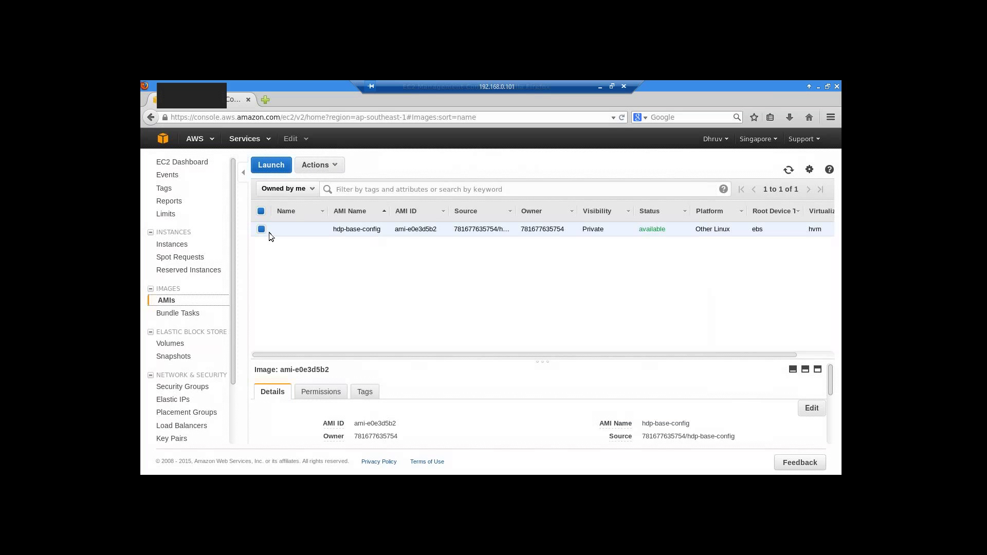
# - Launch from the hdp-base-config AMI and pick the m3.large instance type
pyautogui.click(277, 168)
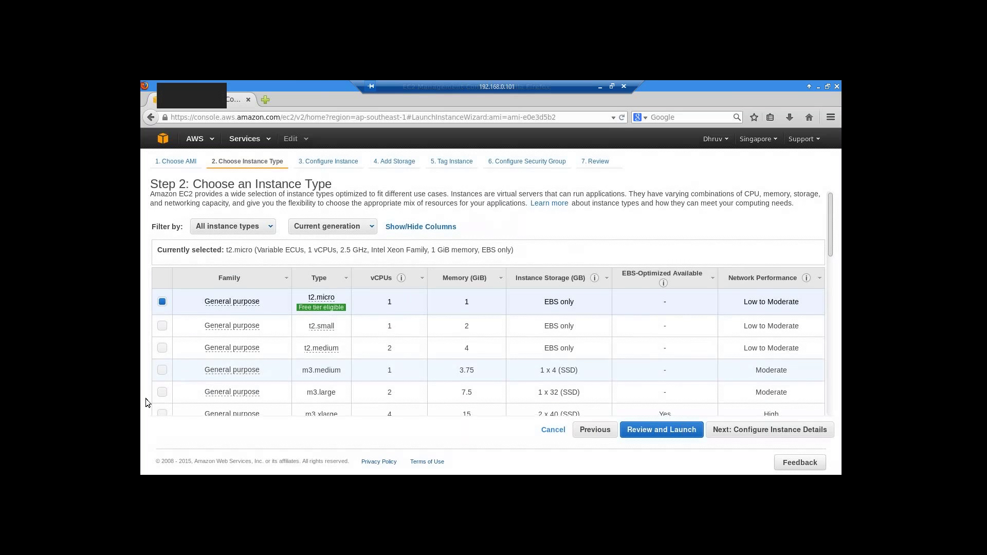
pyautogui.scroll(-1, 154, 394)
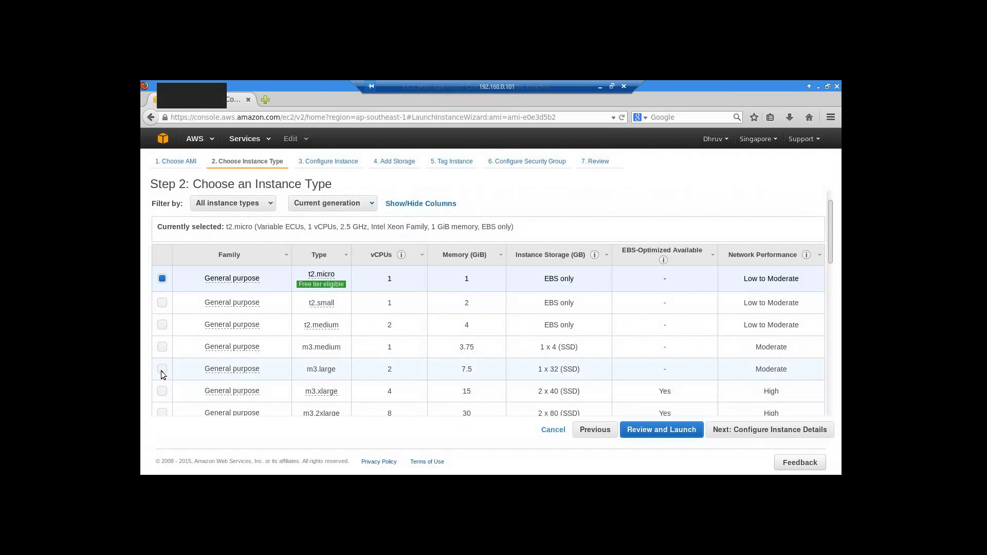
pyautogui.click(161, 370)
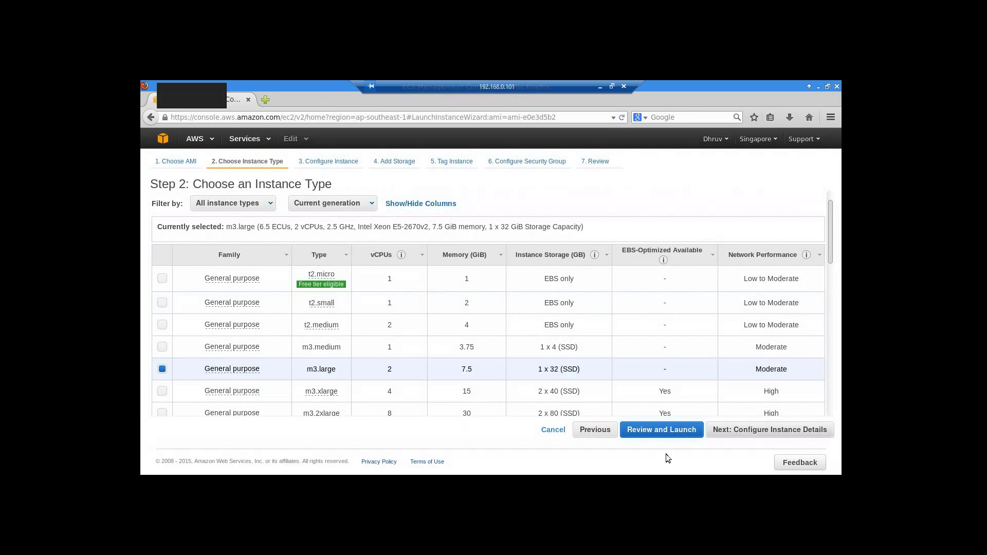
# - Go to instance details and set the number of instances to 6
pyautogui.click(756, 435)
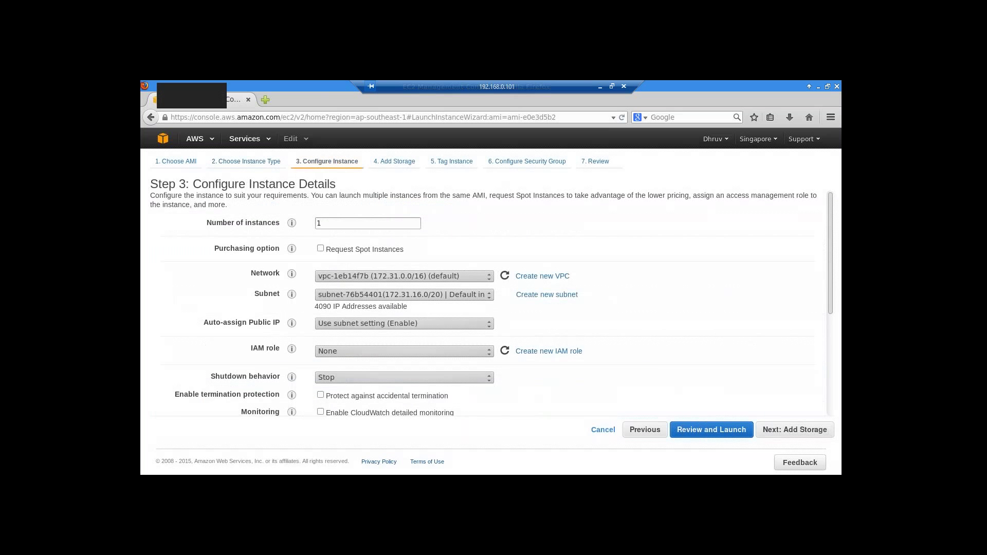
pyautogui.doubleClick(347, 225)
pyautogui.press('BackSpace')
pyautogui.write('6')
# - Keep the default network and the ap-southeast-1a subnet
pyautogui.click(489, 279)
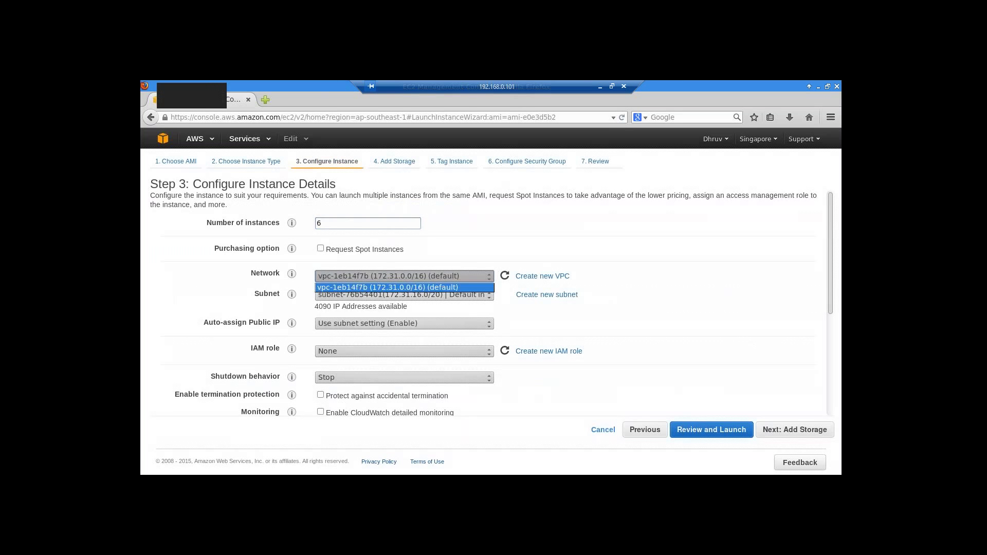
pyautogui.click(462, 287)
pyautogui.click(489, 294)
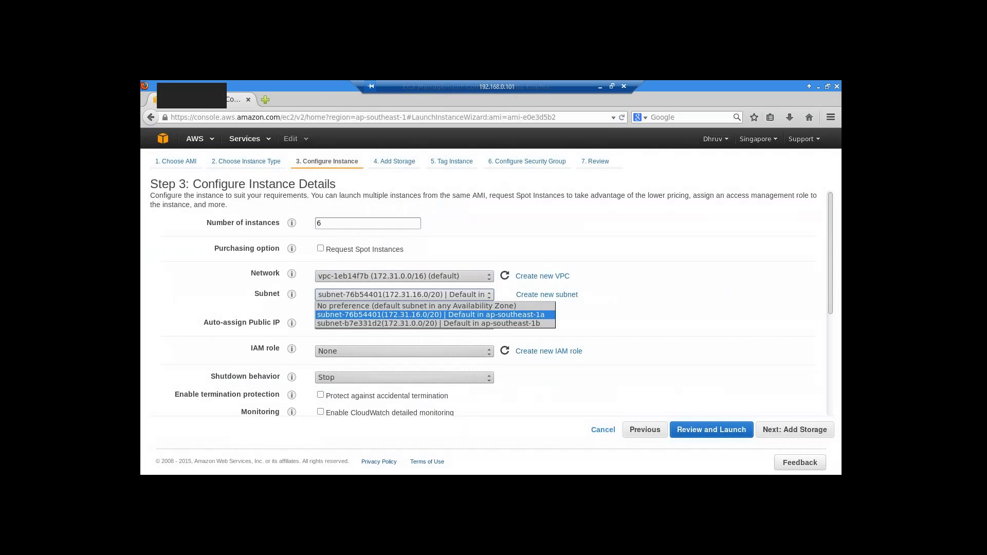
pyautogui.click(430, 314)
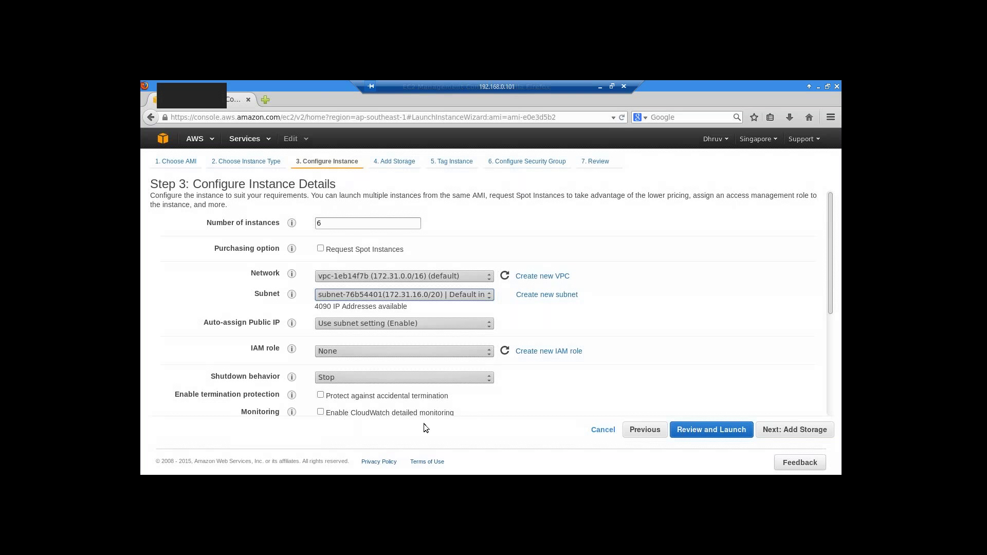
pyautogui.scroll(-2, 487, 406)
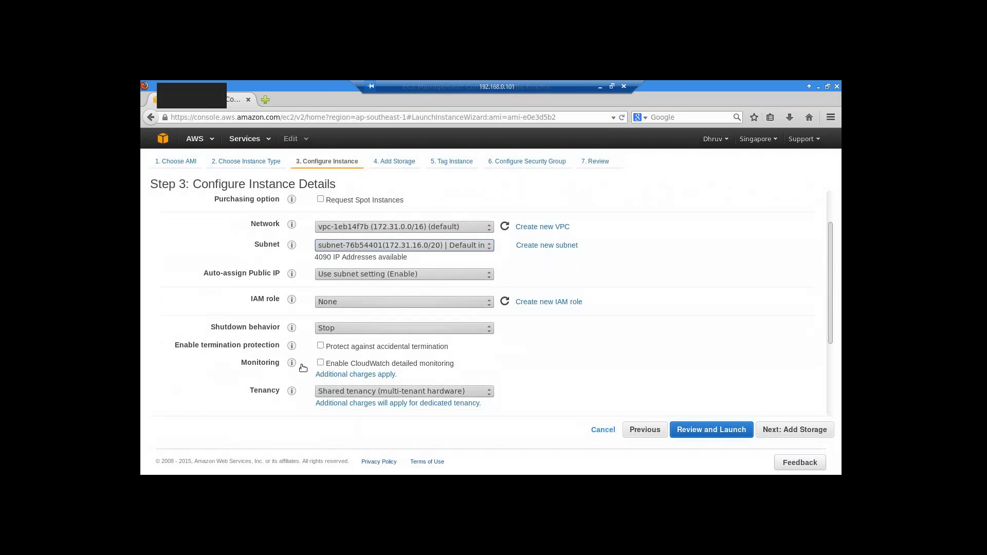
pyautogui.scroll(1, 531, 415)
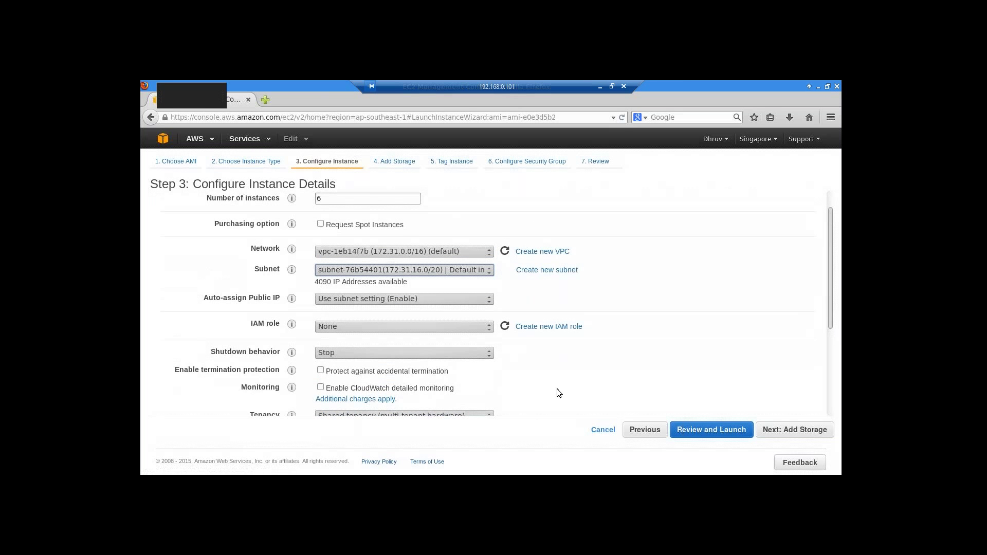
pyautogui.scroll(1, 556, 389)
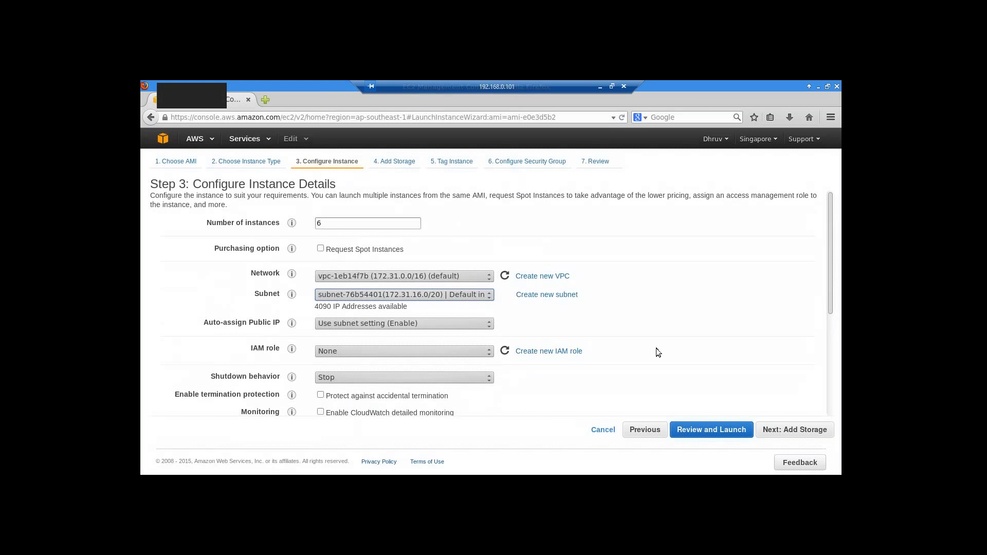
# - Pass the default storage settings and give the Name tag the value hdpec2
pyautogui.click(792, 431)
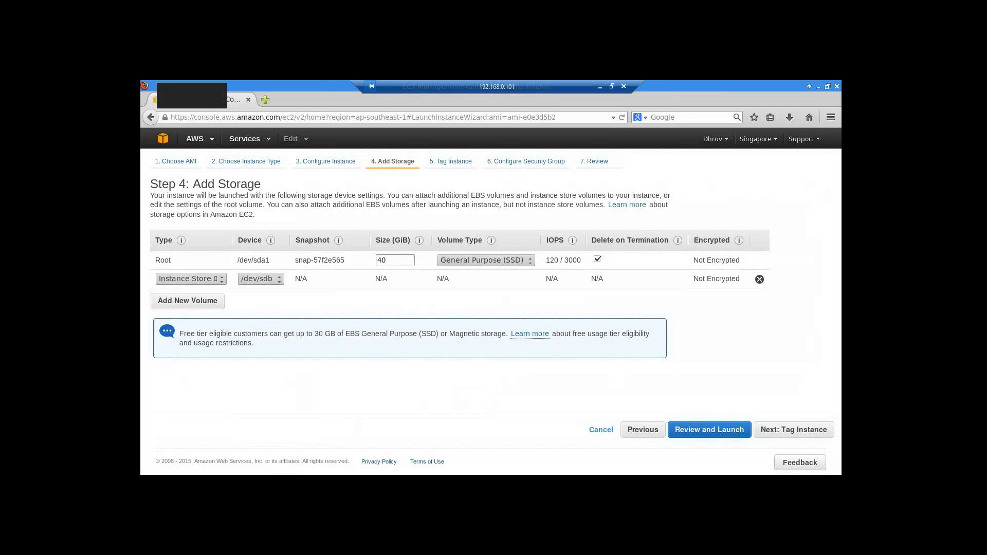
pyautogui.click(792, 430)
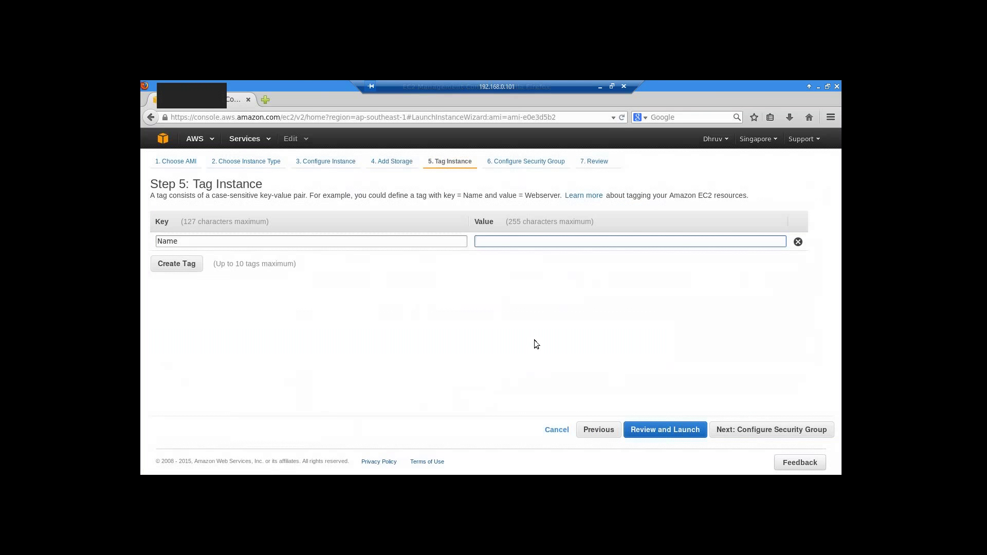
pyautogui.click(641, 431)
pyautogui.write('hdpec2')
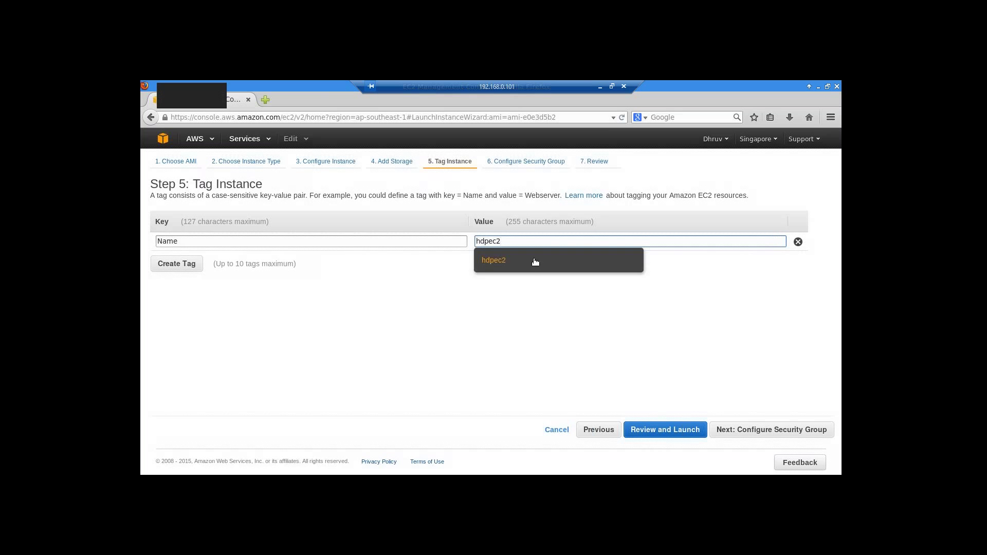
pyautogui.click(535, 262)
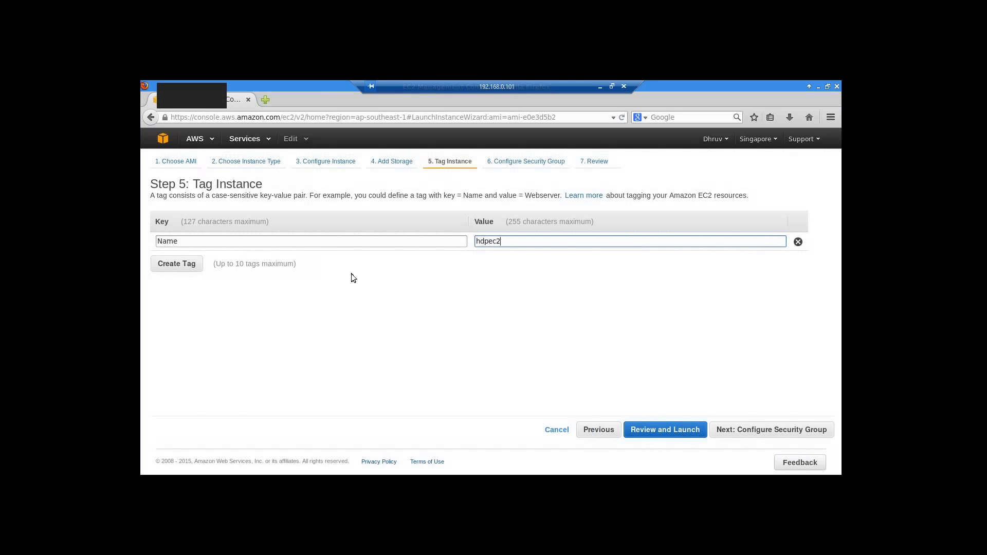
# - Use existing security groups launch-wizard-1 and launch-wizard-2, then step back to Tag Instance
pyautogui.click(754, 430)
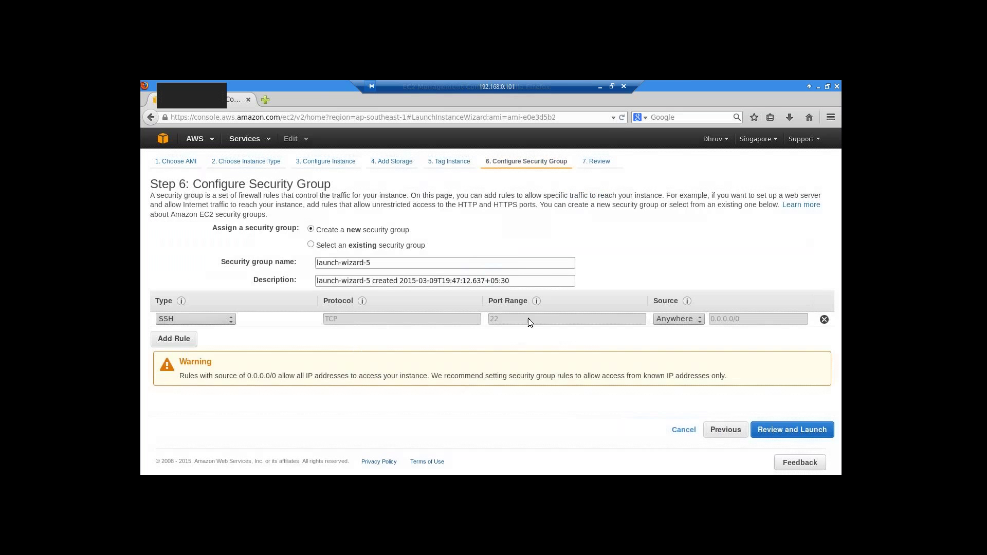
pyautogui.click(323, 245)
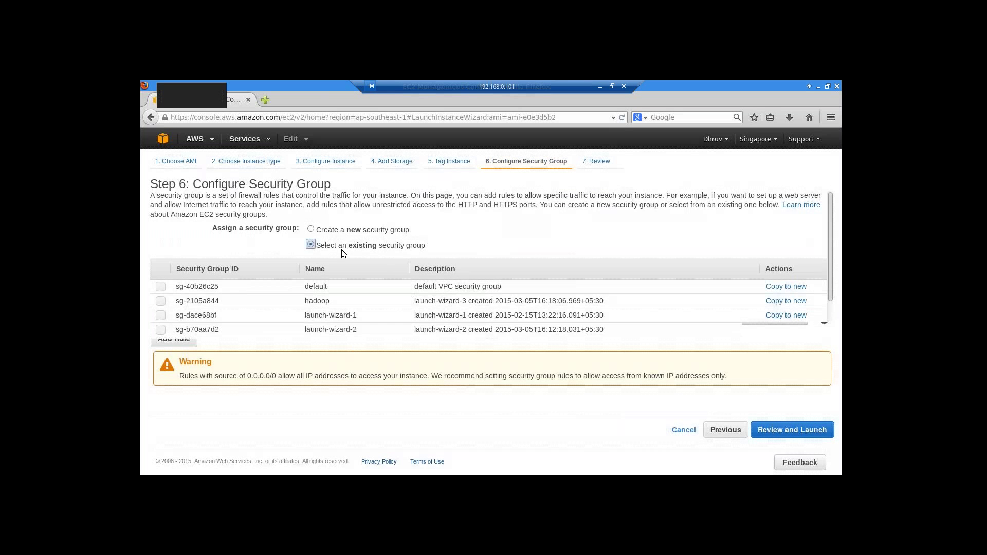
pyautogui.click(161, 301)
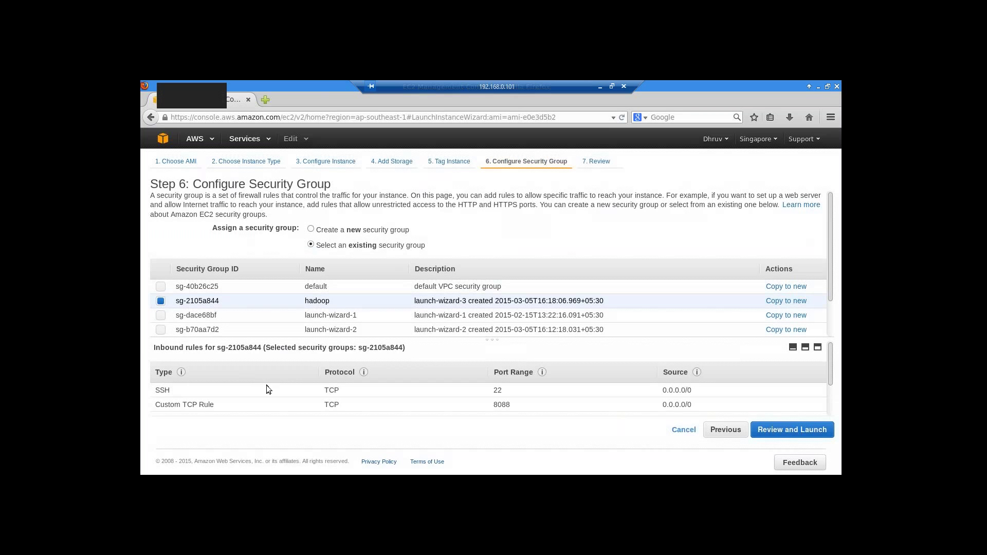
pyautogui.click(161, 287)
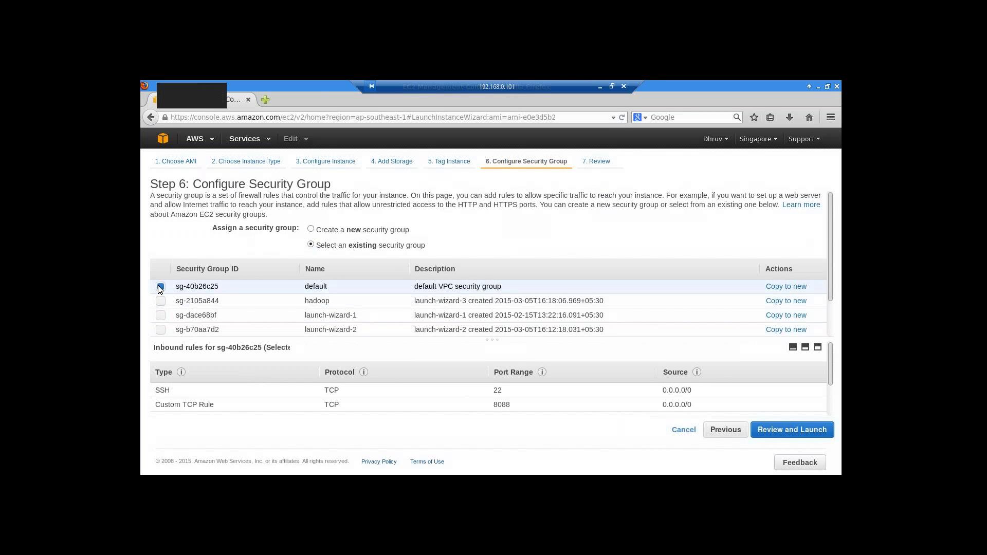
pyautogui.click(160, 315)
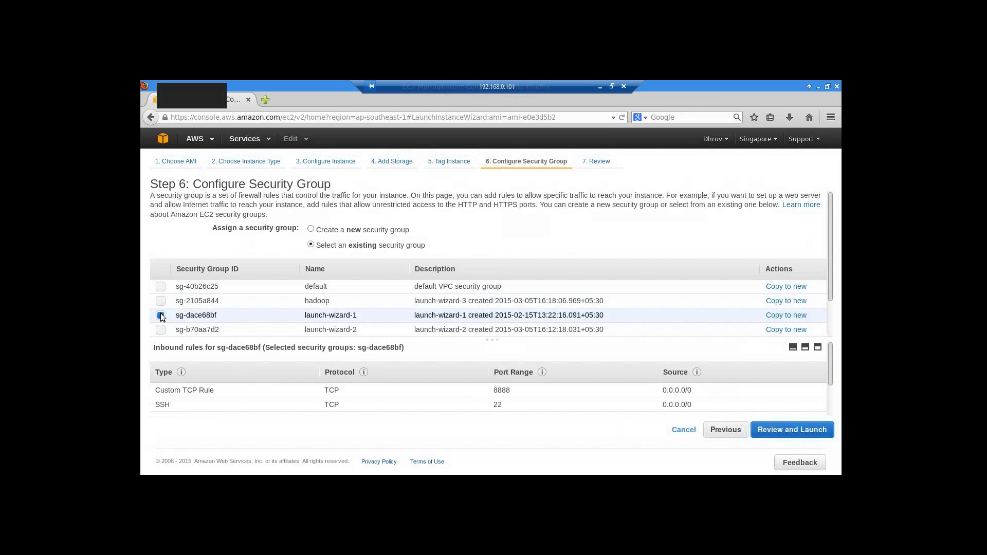
pyautogui.click(159, 326)
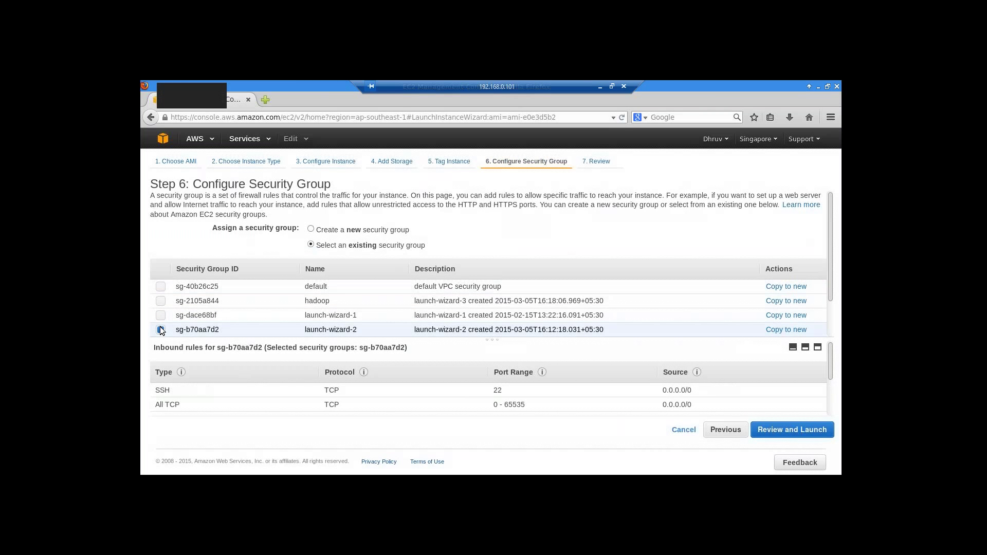
pyautogui.click(161, 286)
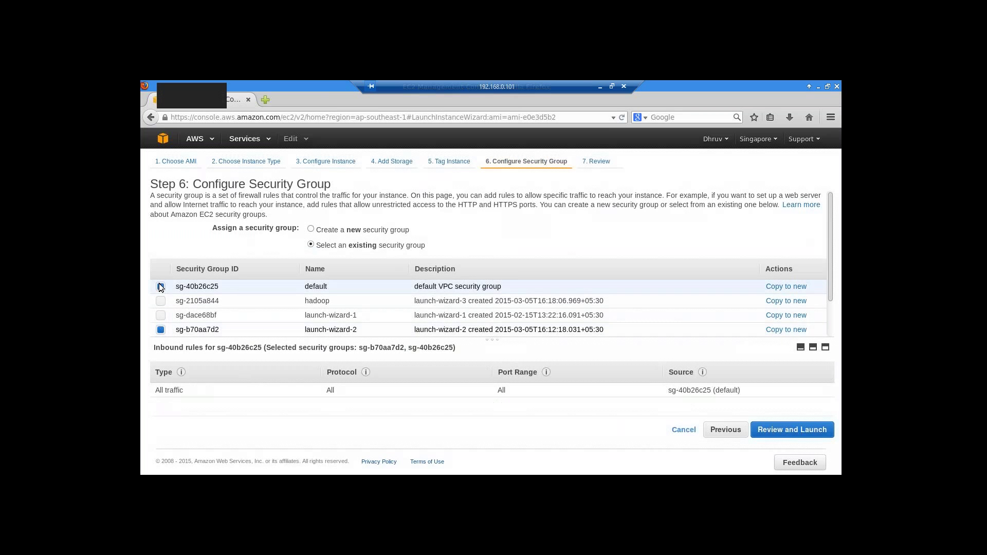
pyautogui.click(161, 315)
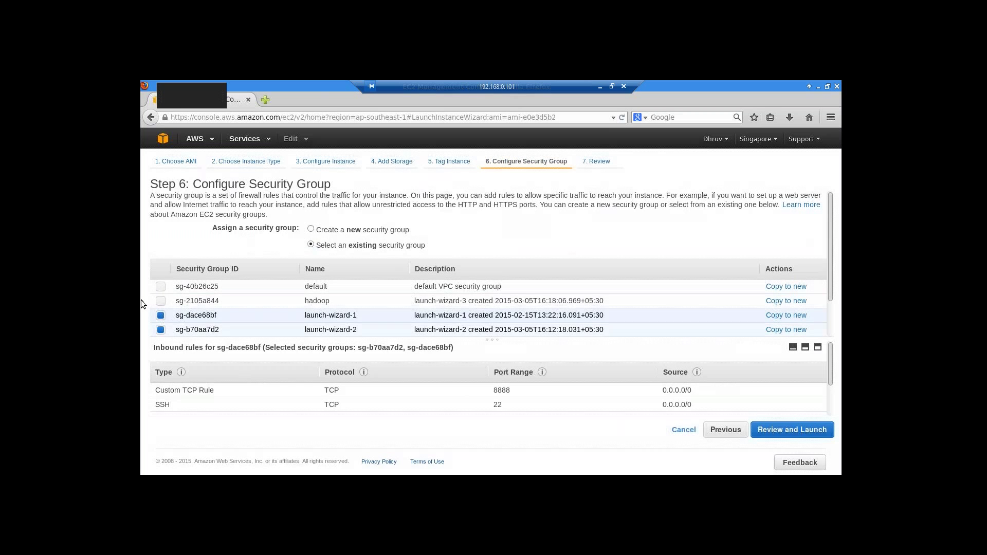
pyautogui.click(725, 429)
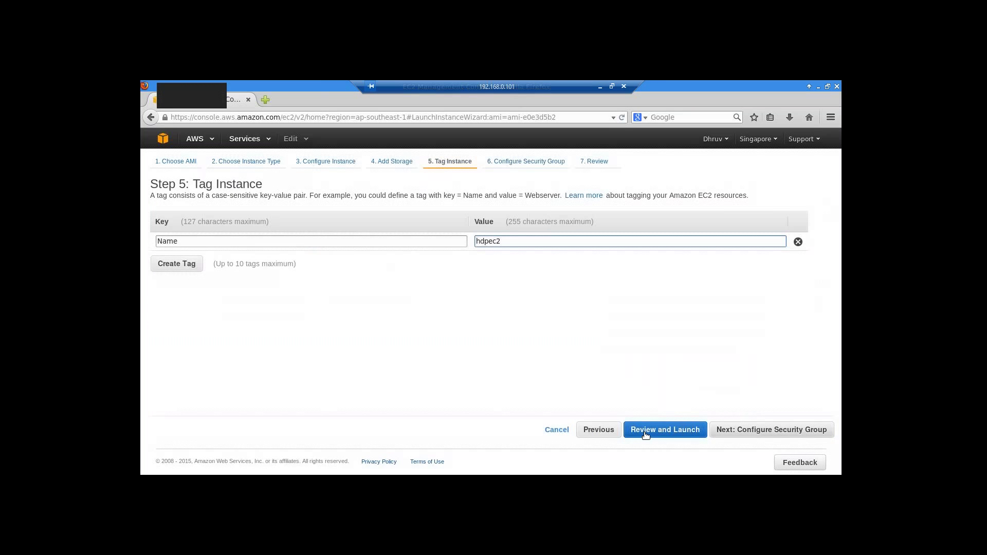
# - Jump to Review Instance Launch and check inbound rules of sg-dace68bf and sg-b70aa7d2
pyautogui.click(634, 434)
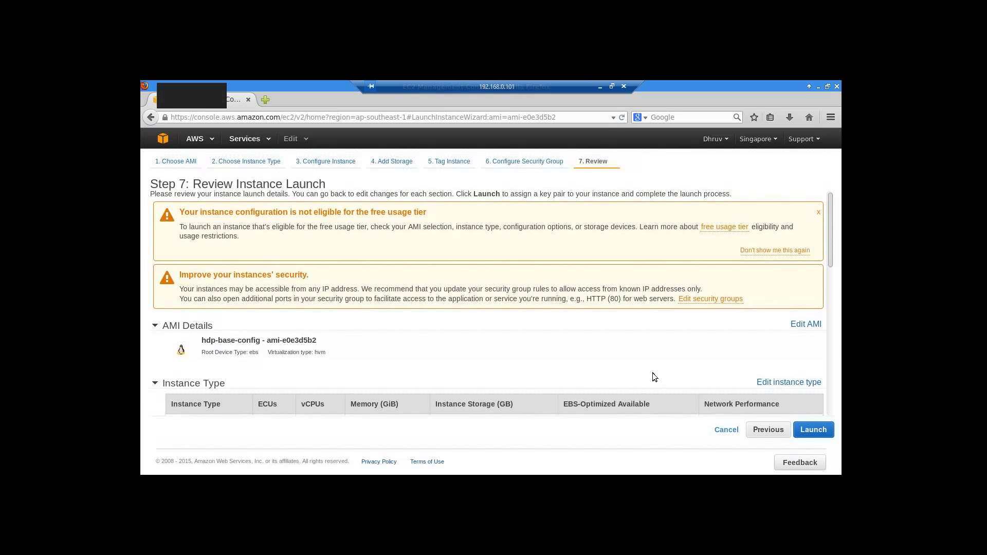
pyautogui.scroll(-3, 651, 373)
pyautogui.scroll(-3, 633, 374)
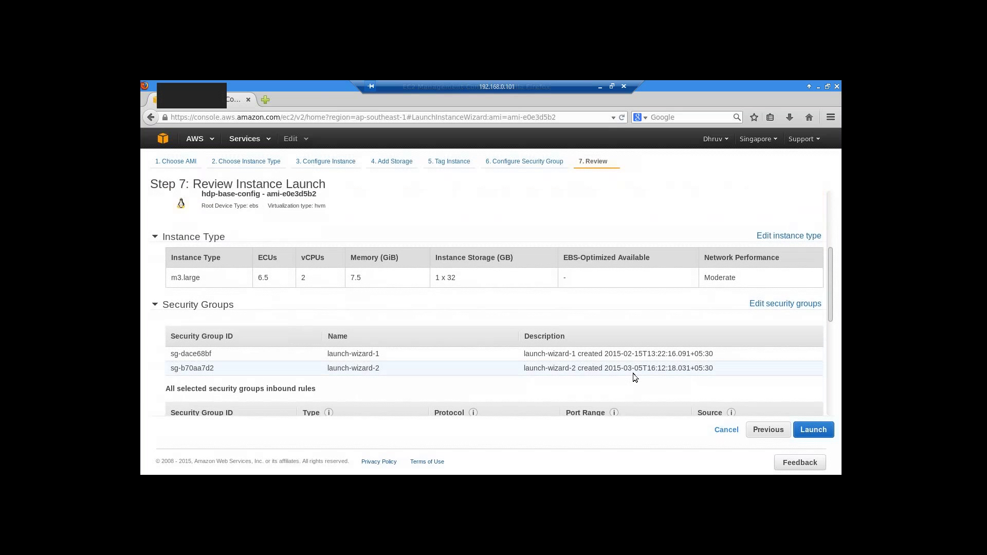
pyautogui.scroll(-1, 633, 373)
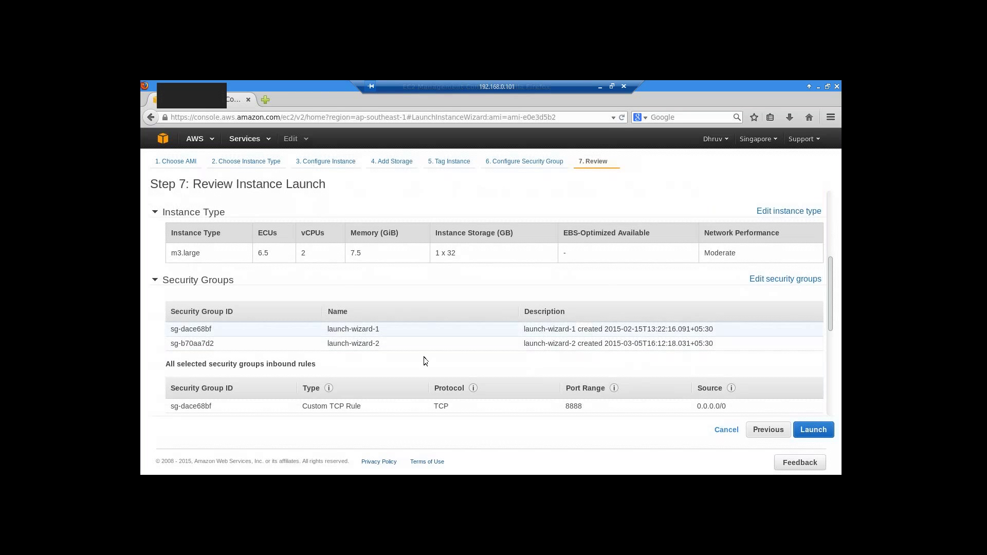
pyautogui.scroll(-3, 431, 366)
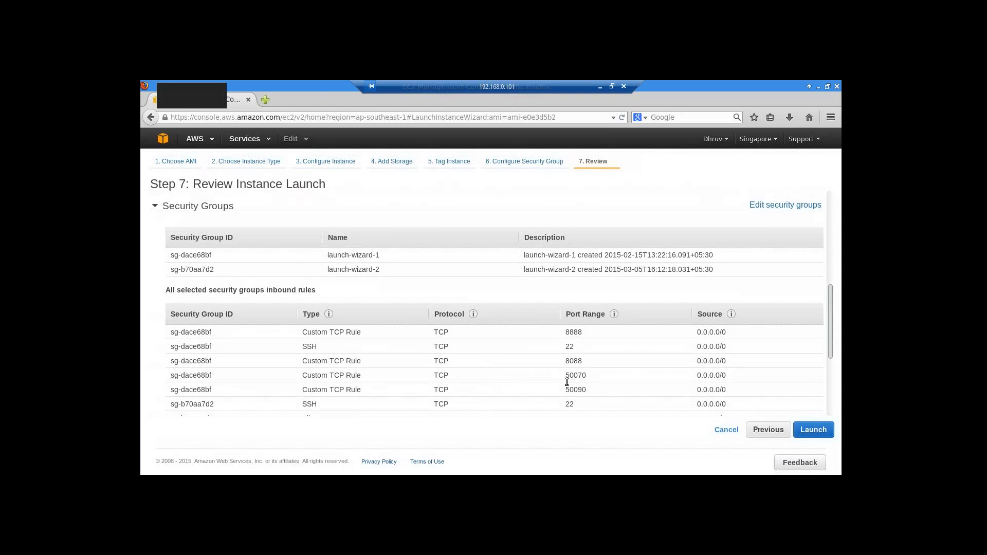
pyautogui.scroll(-4, 595, 407)
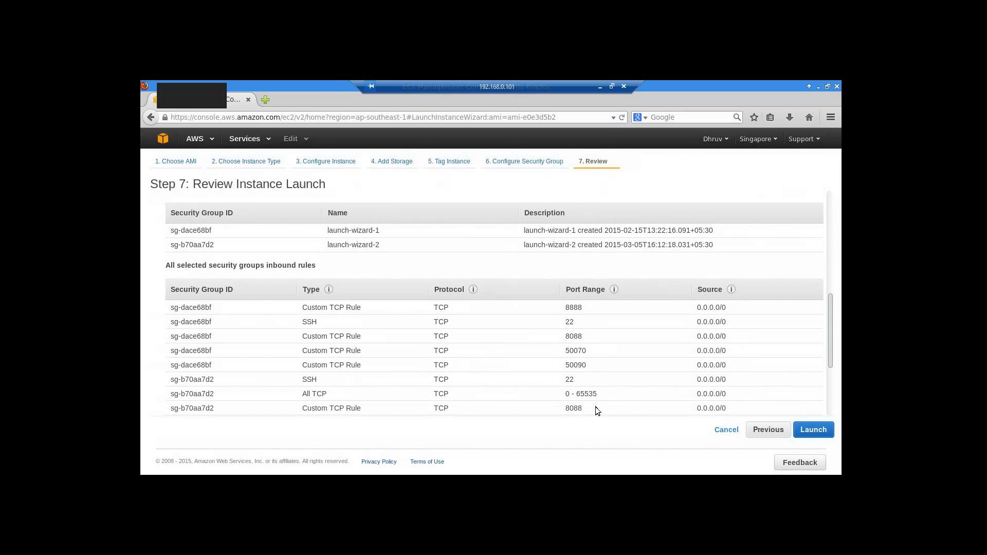
pyautogui.scroll(3, 596, 406)
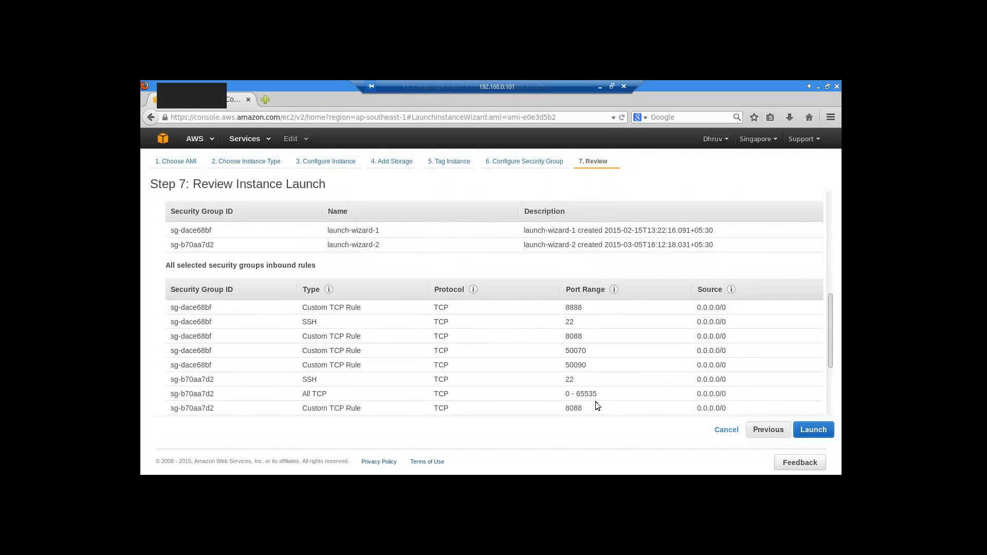
pyautogui.scroll(-3, 596, 405)
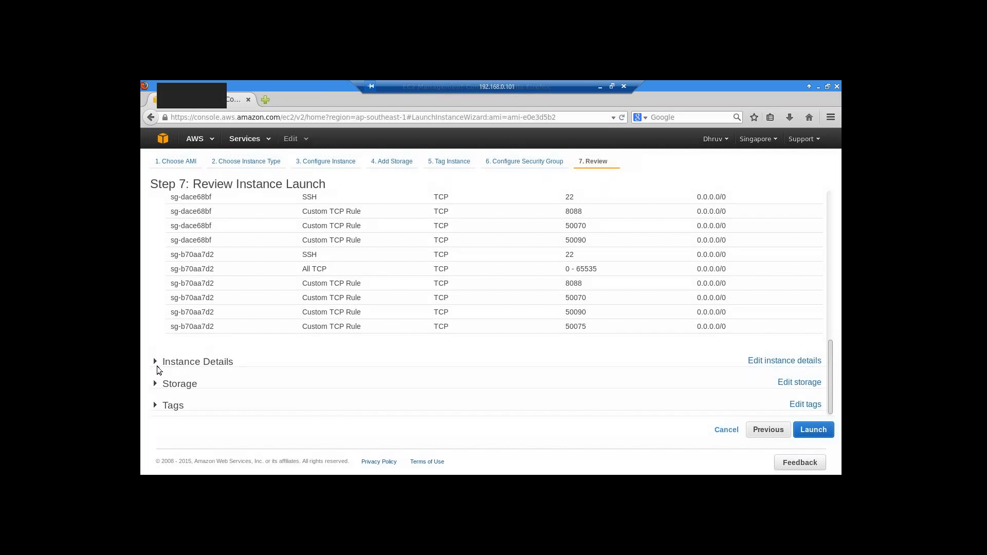
# - Expand Instance Details on the review page to confirm six instances
pyautogui.click(155, 361)
pyautogui.scroll(-3, 389, 364)
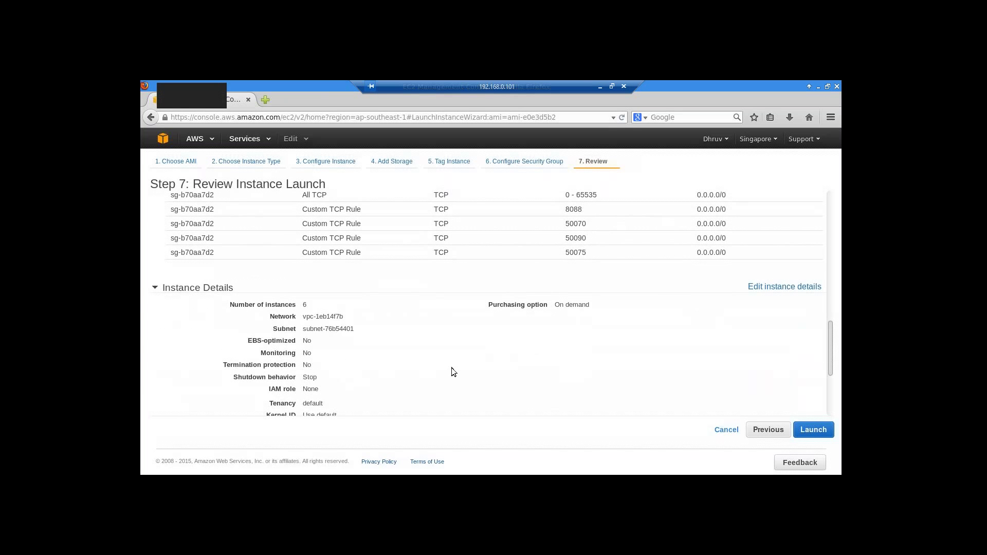
pyautogui.scroll(-1, 451, 371)
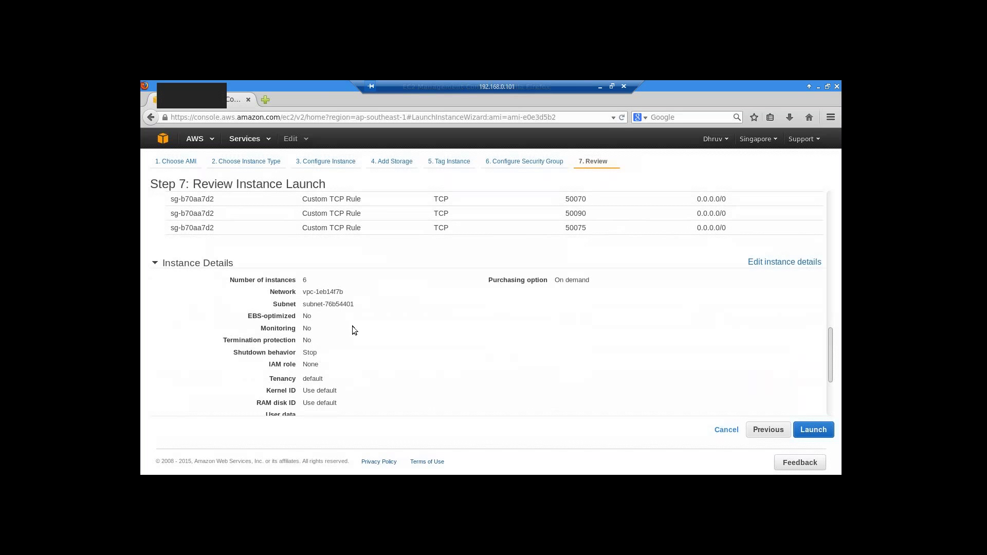
pyautogui.scroll(-1, 364, 334)
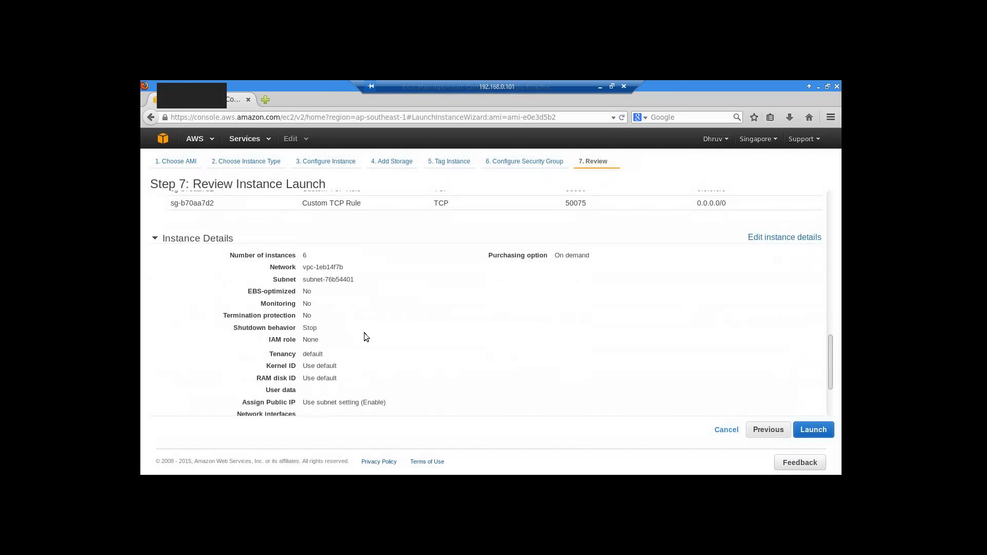
pyautogui.scroll(-3, 364, 335)
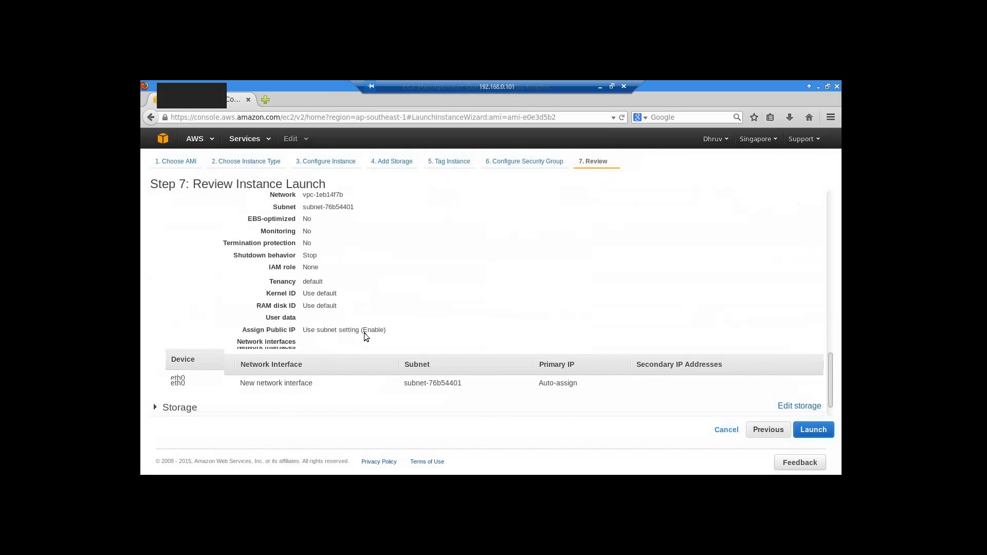
pyautogui.scroll(-1, 365, 337)
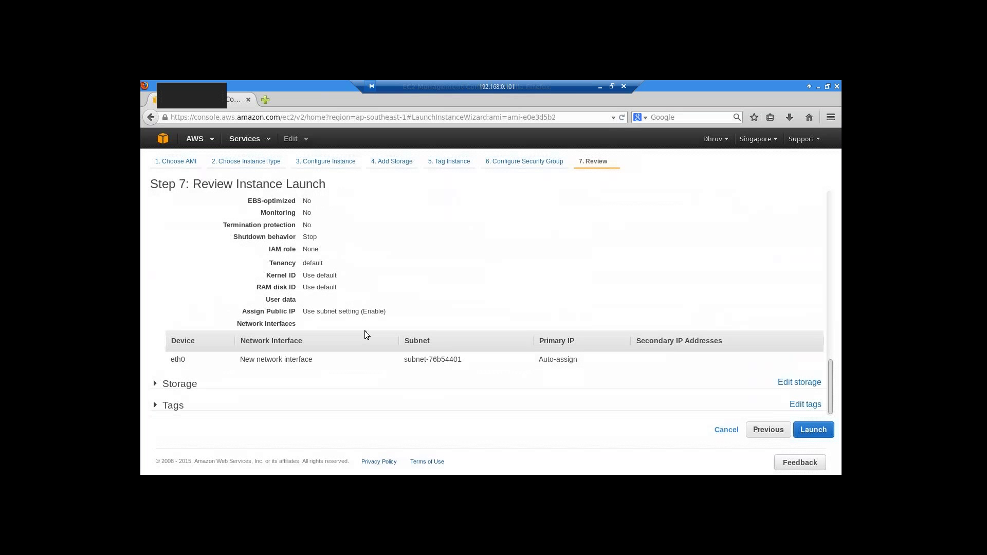
# - Expand Storage and Tags to confirm 40 GiB gp2 root disks and the name hdpec2
pyautogui.click(157, 384)
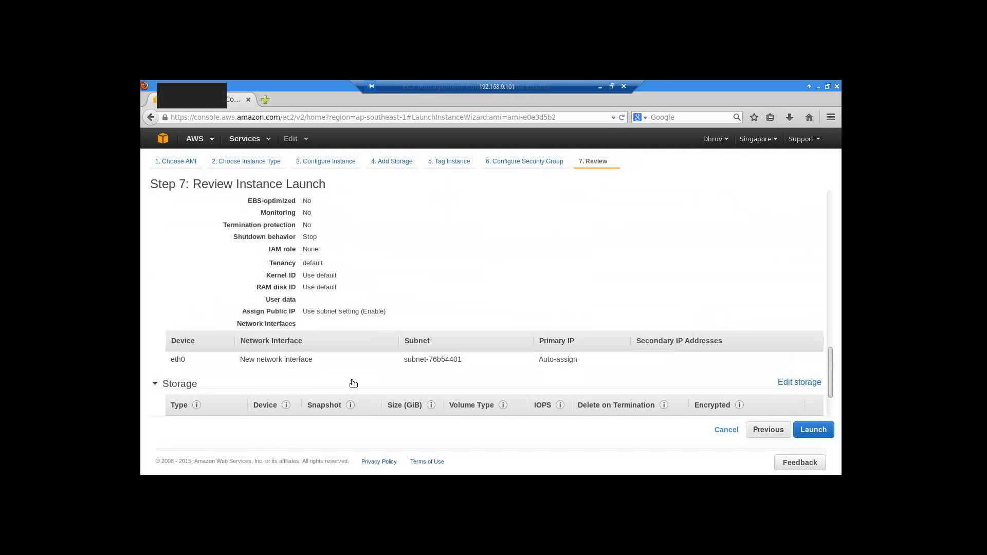
pyautogui.scroll(-2, 331, 381)
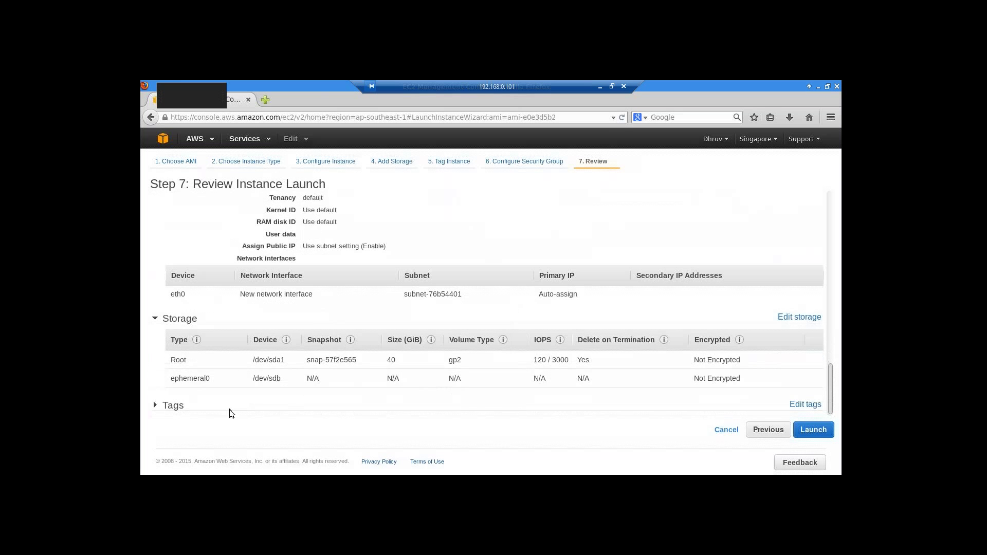
pyautogui.click(163, 406)
pyautogui.scroll(-1, 344, 409)
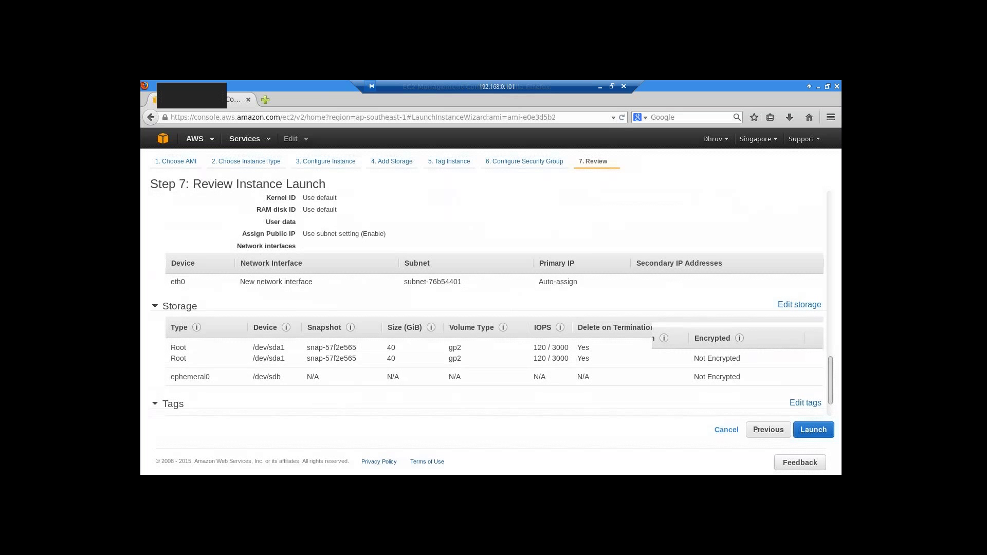
pyautogui.scroll(-1, 343, 409)
pyautogui.scroll(-1, 343, 409)
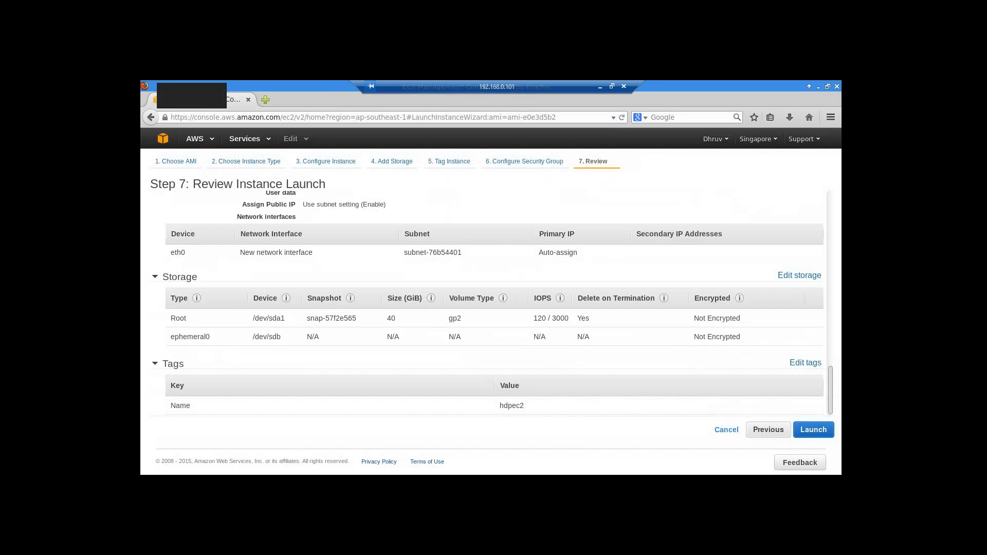
pyautogui.scroll(5, 343, 408)
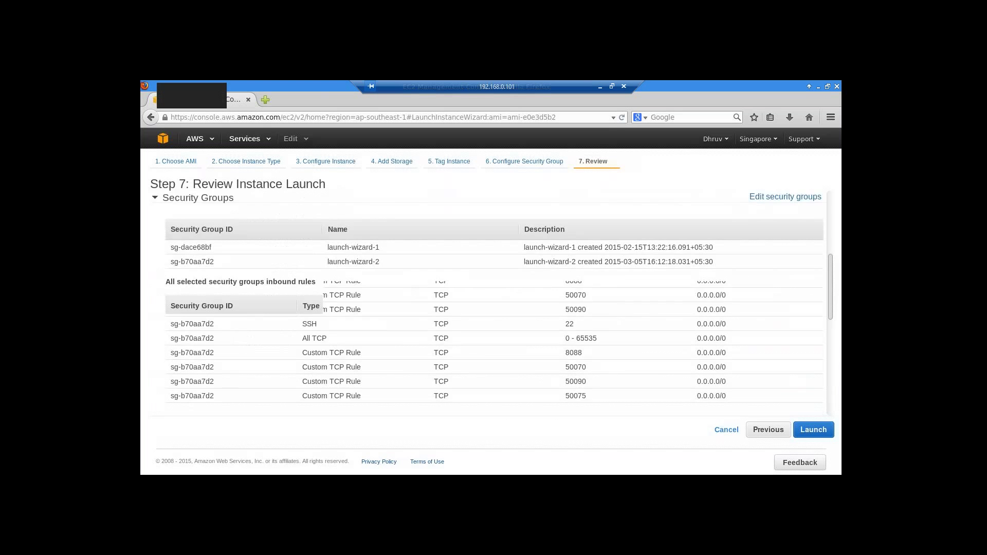
pyautogui.scroll(2, 817, 432)
# - Launch the instances with key pair clouderakeypair, acknowledging access to the private key file
pyautogui.click(814, 430)
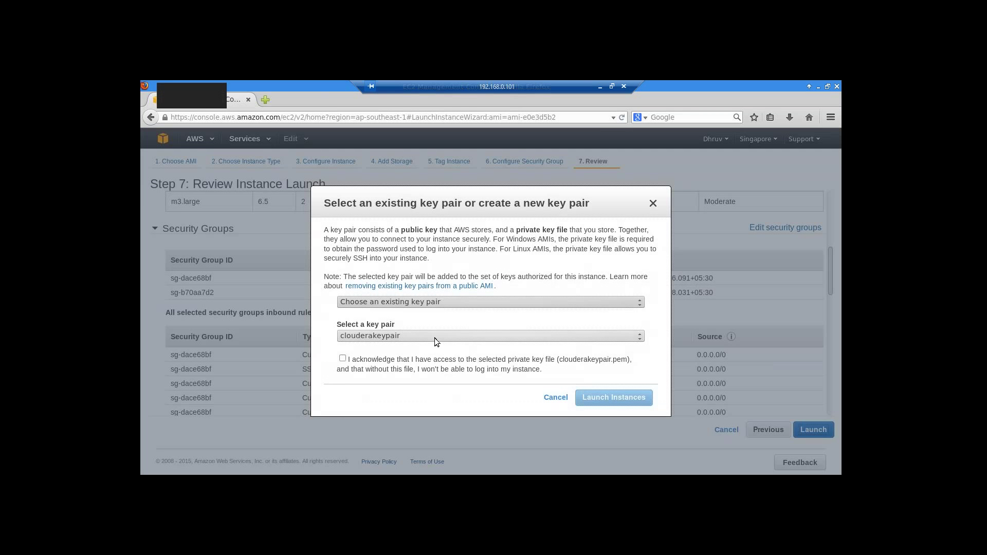
pyautogui.click(343, 359)
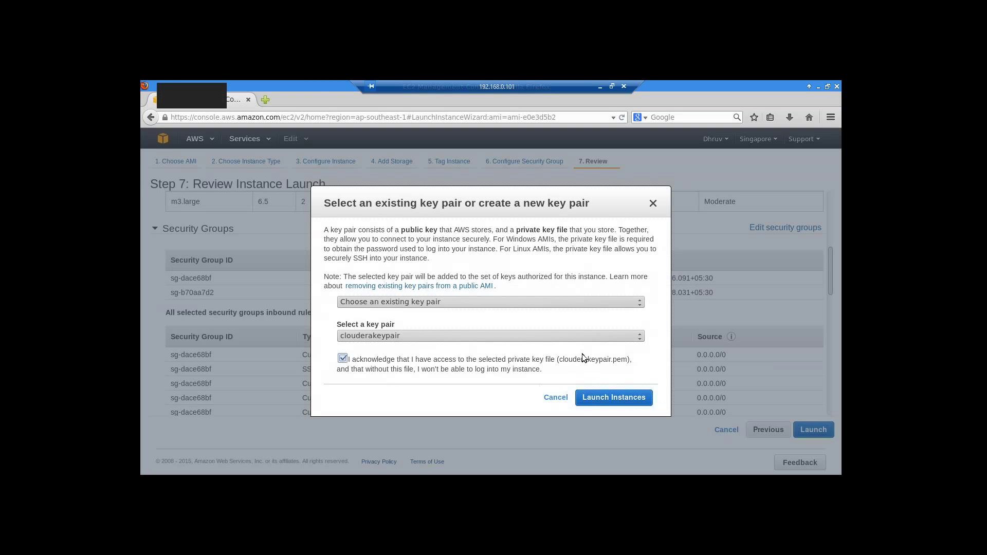
pyautogui.click(608, 397)
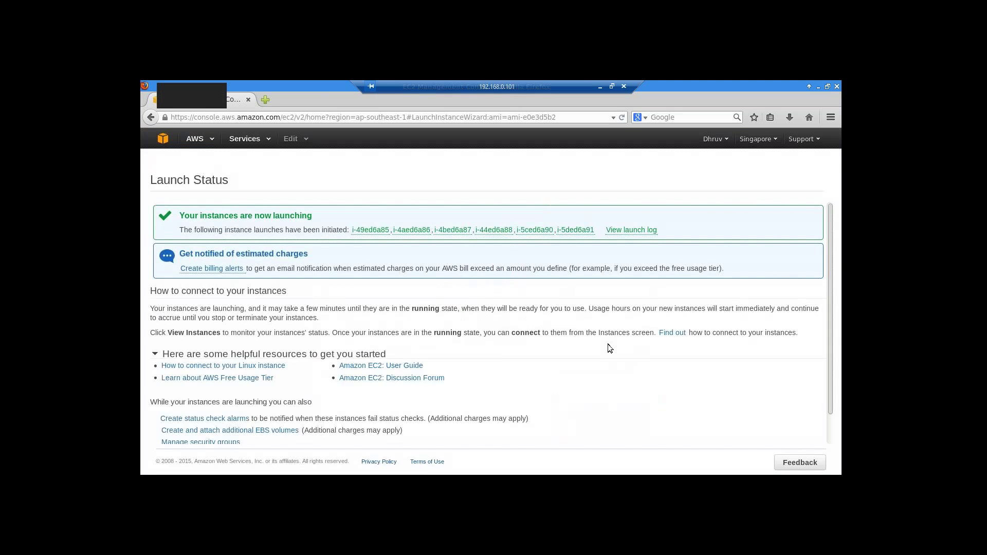
# - Go from instance i-49ed6a85 through the EC2 Dashboard to the Running Instances list
pyautogui.click(372, 230)
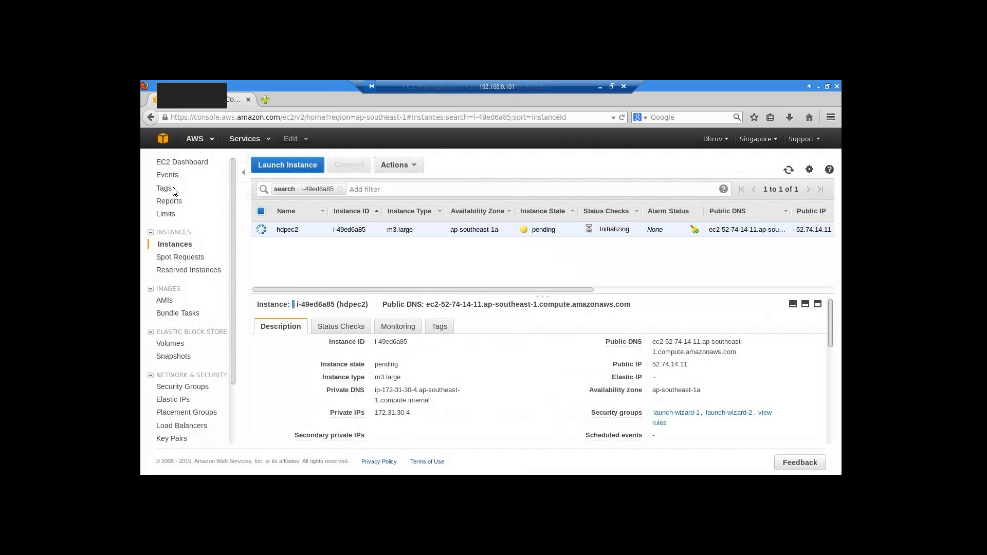
pyautogui.click(190, 164)
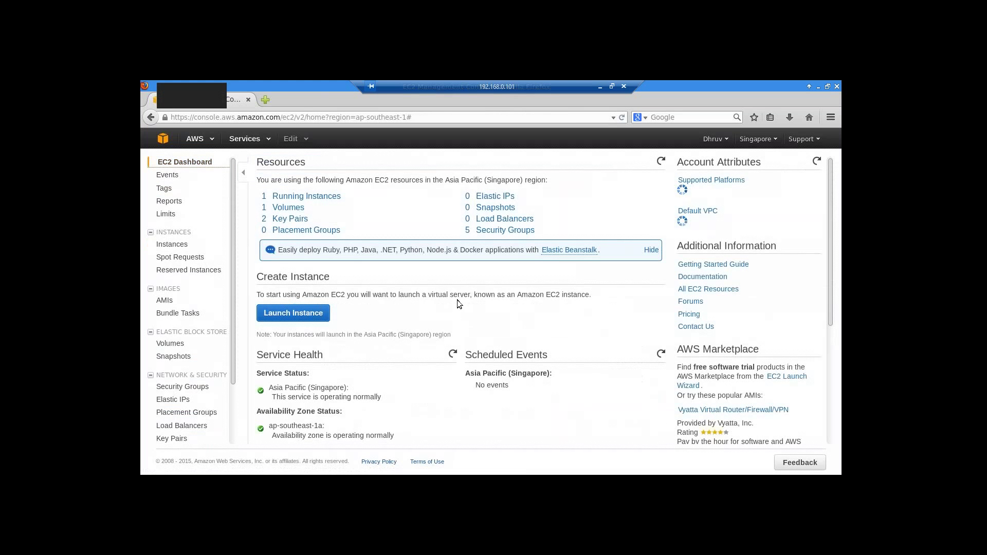
pyautogui.click(319, 202)
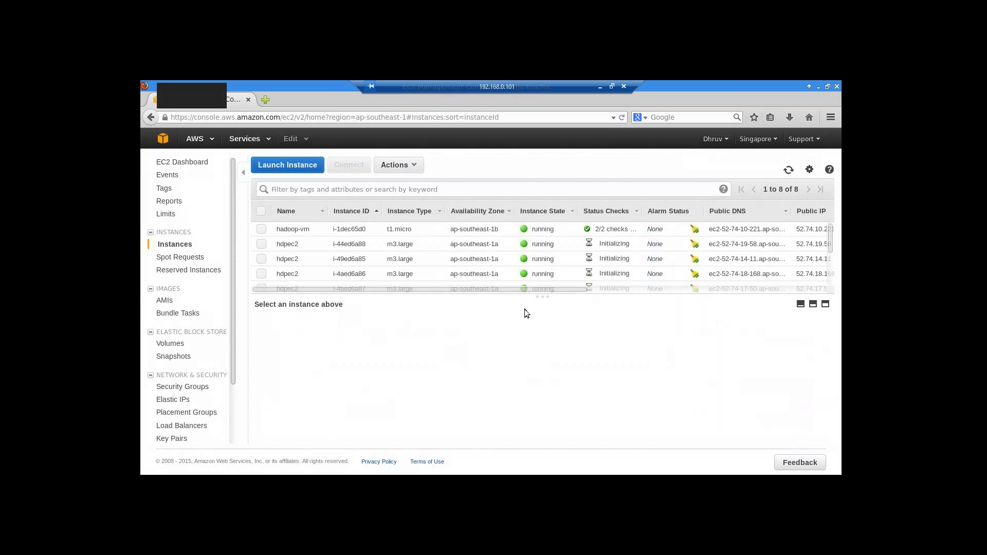
# - Drag the list splitter down so all eight instances are visible
pyautogui.moveTo(543, 297); pyautogui.dragTo(536, 360)
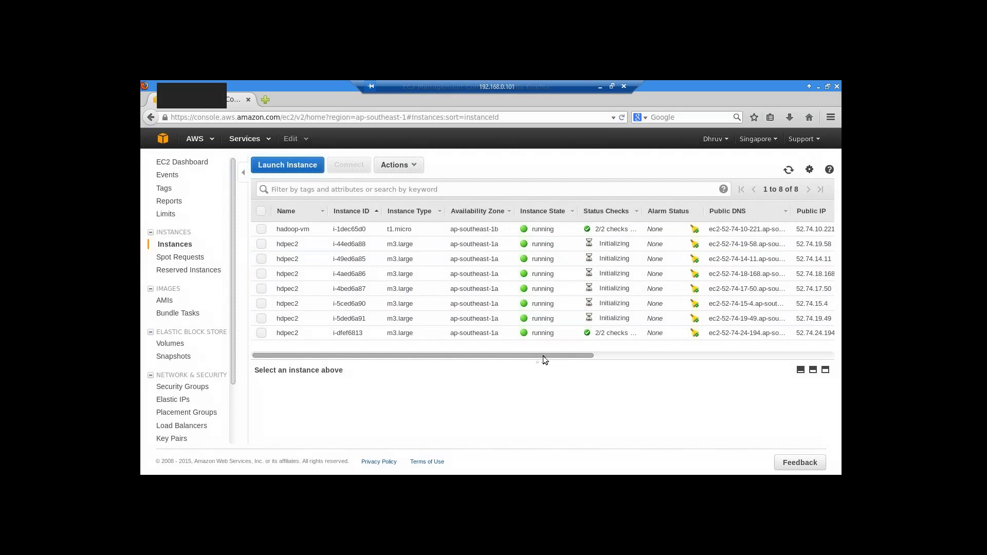
# - Select instance i-44ed6a88 and copy its private DNS ip-172-31-30-3.ap-southeast-1.compute.internal
pyautogui.click(261, 244)
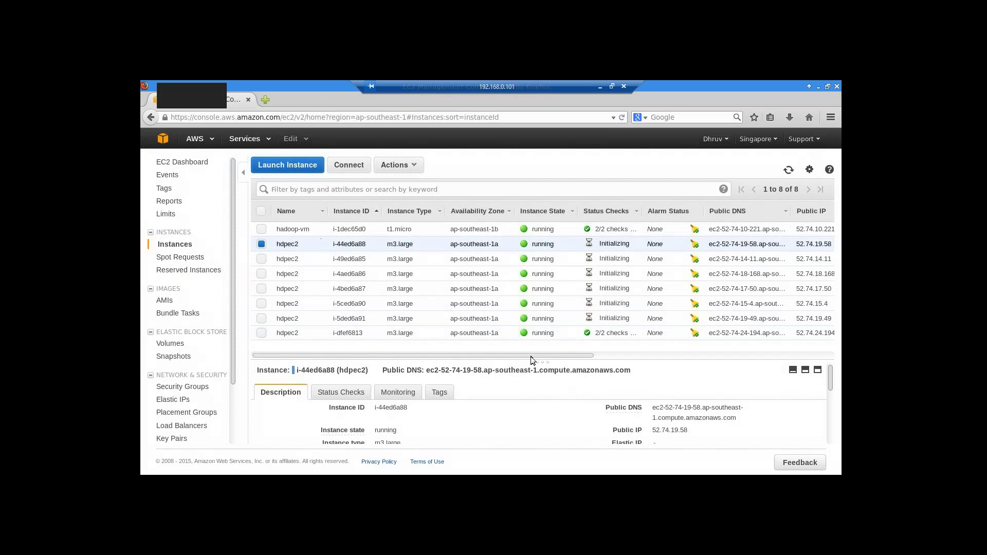
pyautogui.moveTo(542, 362); pyautogui.dragTo(549, 338)
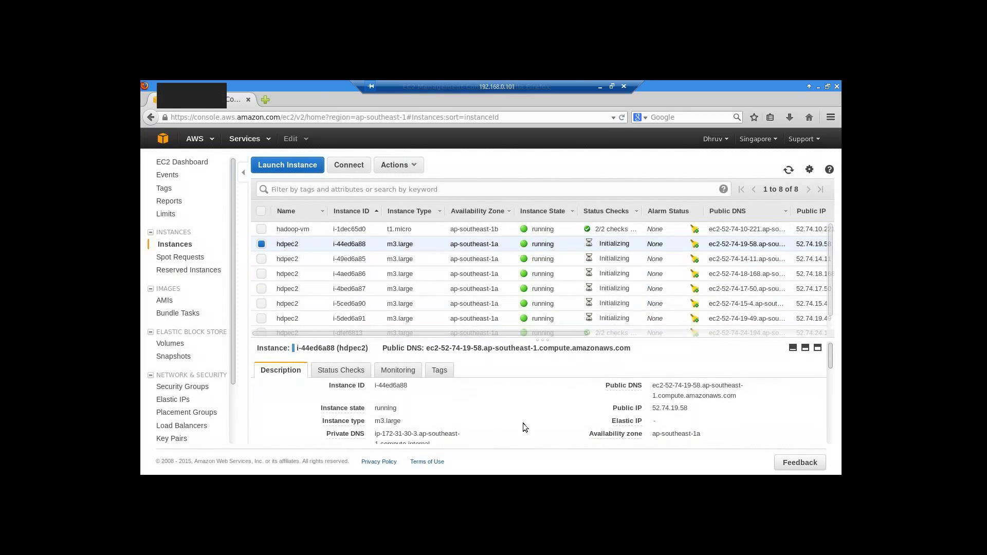
pyautogui.scroll(-1, 534, 416)
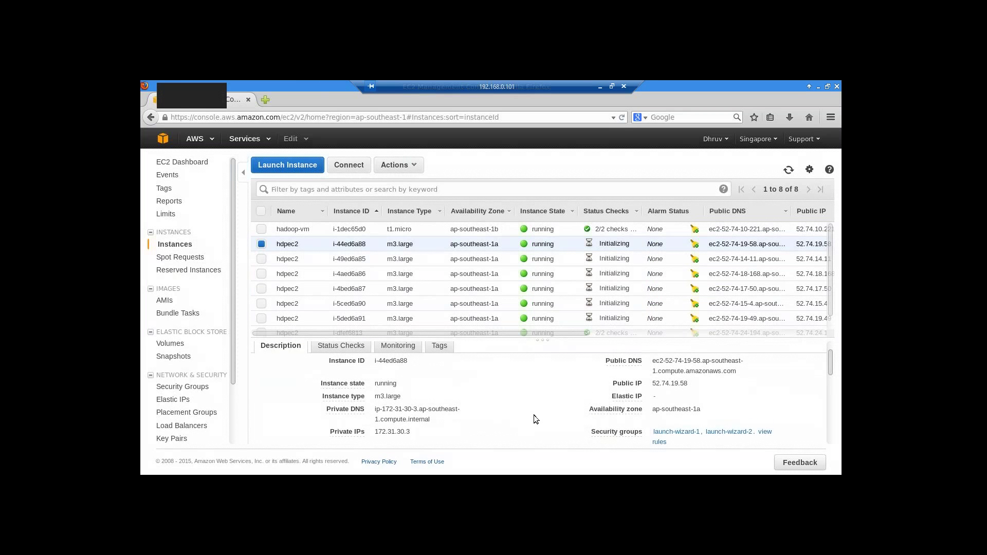
pyautogui.scroll(-1, 533, 415)
pyautogui.moveTo(332, 429)
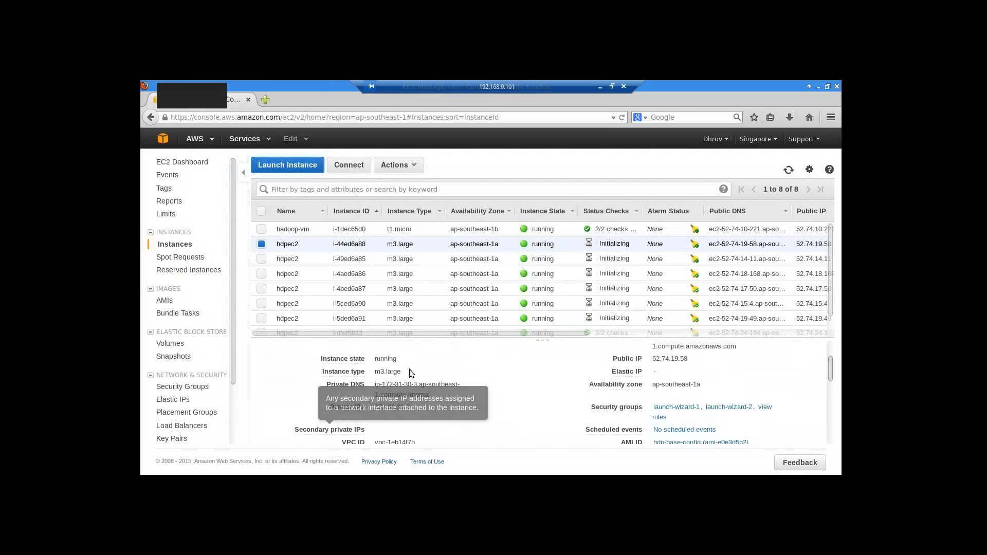
pyautogui.moveTo(376, 385); pyautogui.dragTo(434, 395)
pyautogui.rightClick(414, 388)
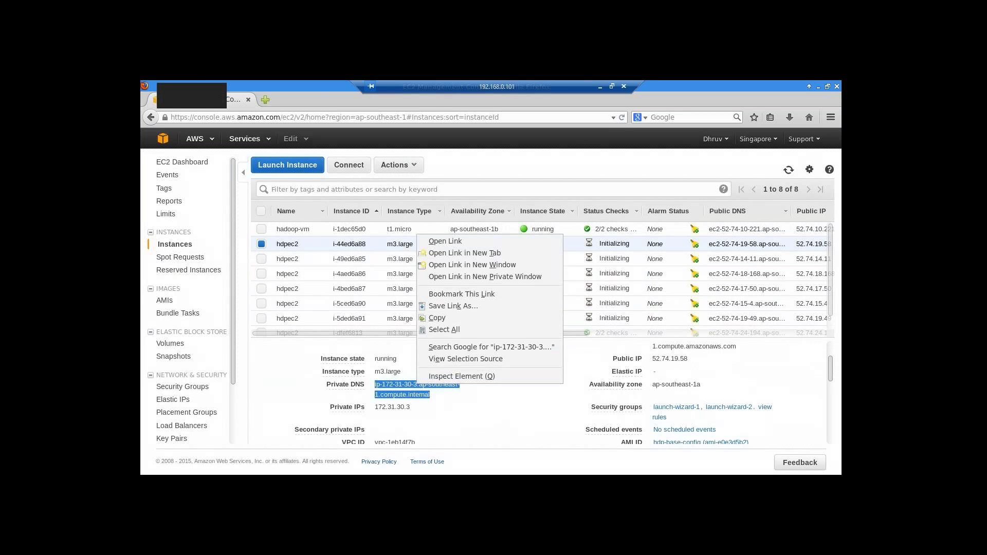
pyautogui.click(460, 317)
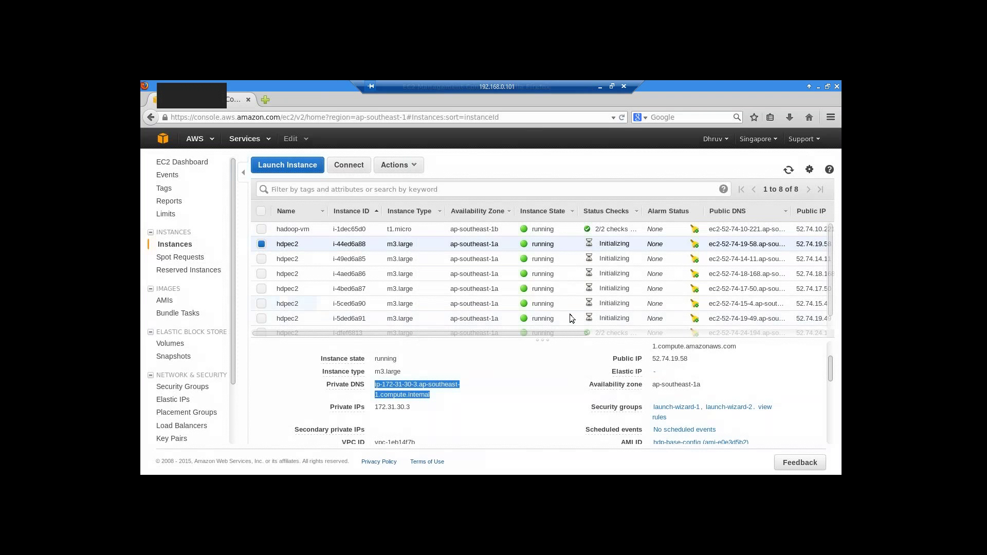
# - Launch gedit from the desktop menu and paste ip-172-31-30-3.ap-southeast-1.compute.internal as its first line
pyautogui.click(817, 87)
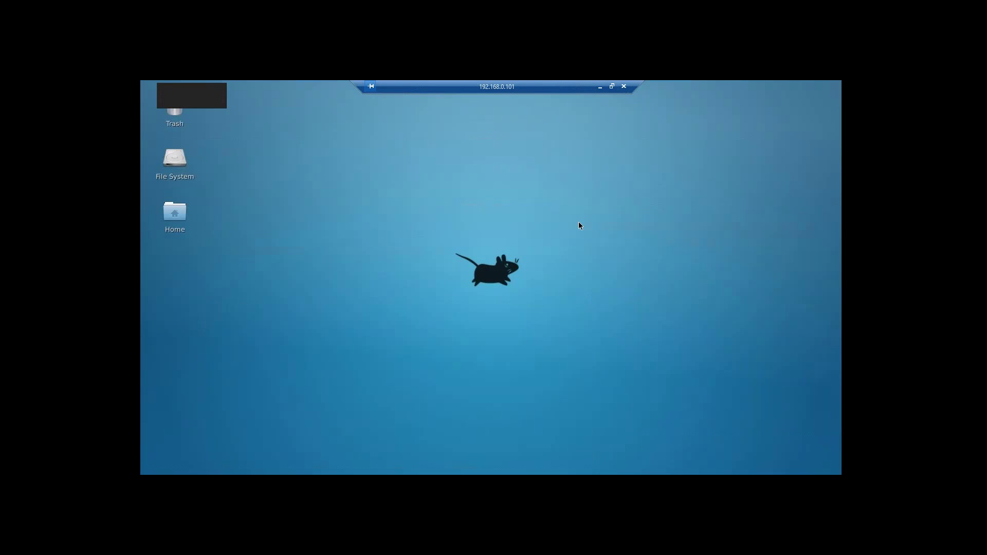
pyautogui.rightClick(578, 217)
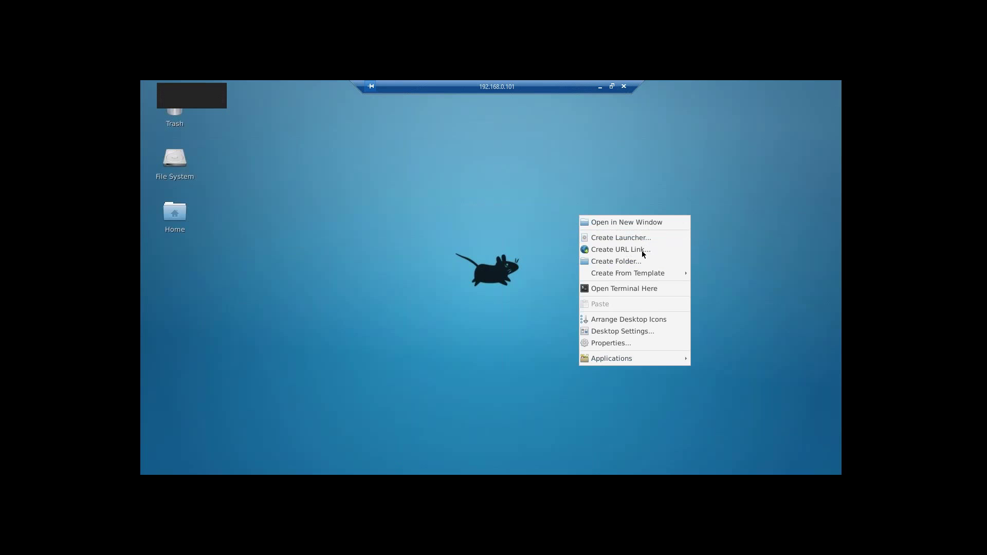
pyautogui.moveTo(630, 356)
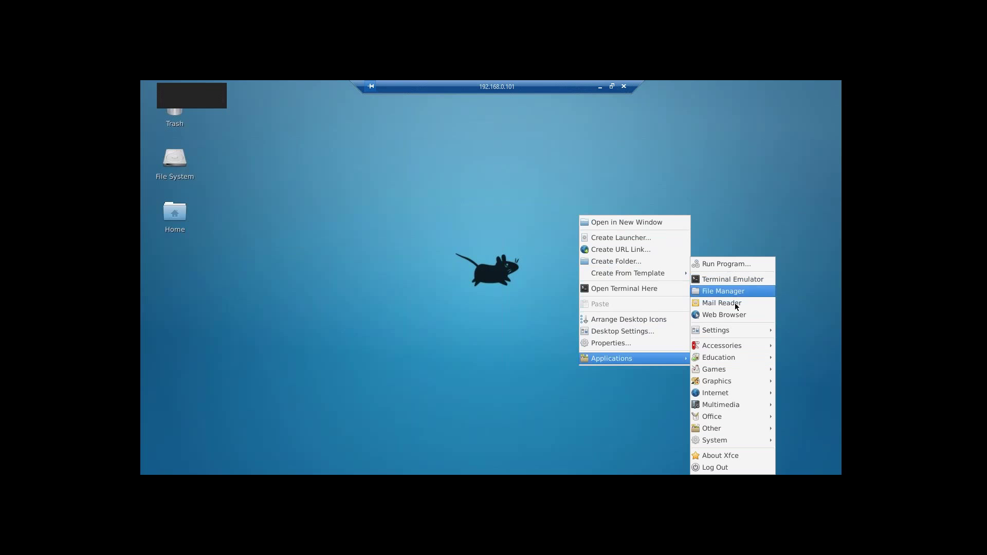
pyautogui.moveTo(730, 348)
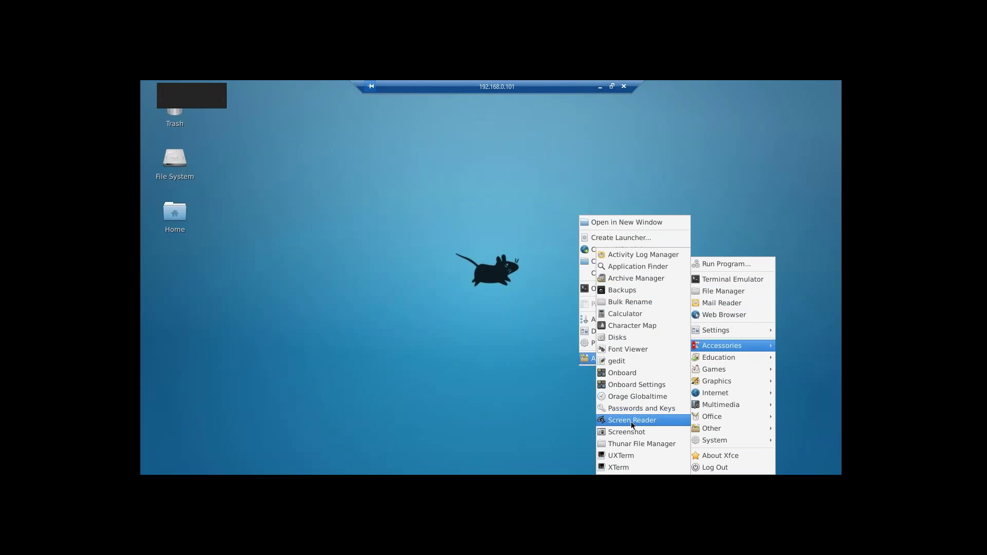
pyautogui.click(624, 361)
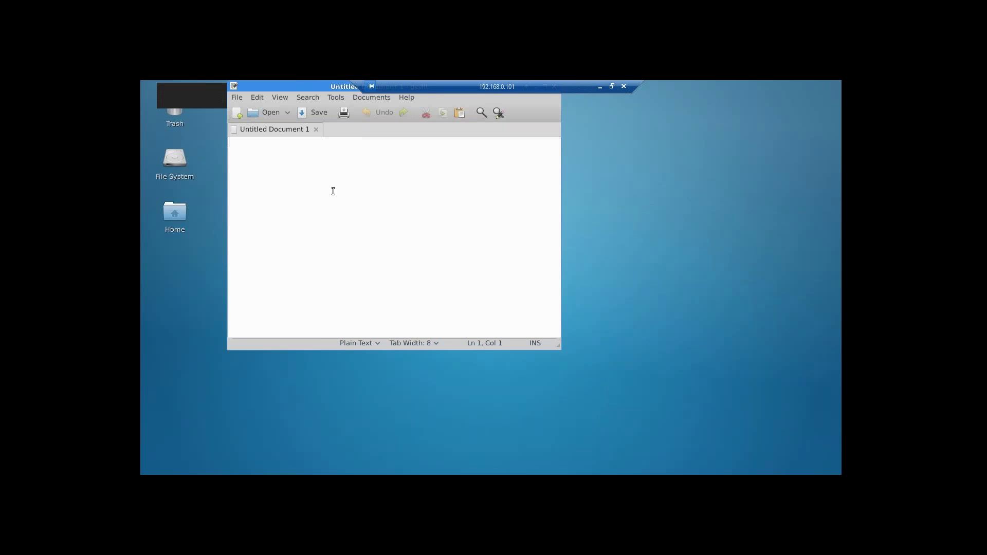
pyautogui.hotkey('ctrl', 'v')
pyautogui.press('Return')
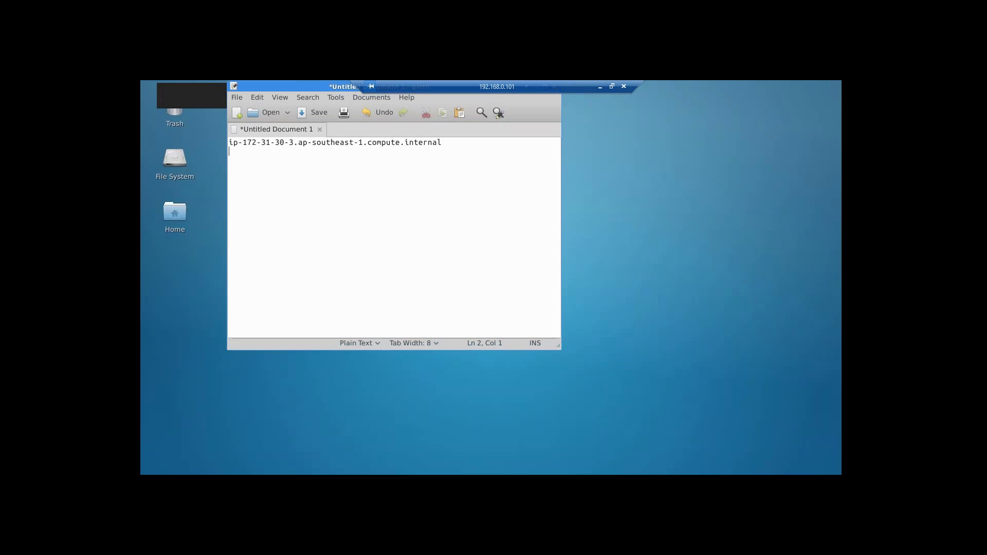
pyautogui.hotkey('alt', 'Tab')
pyautogui.hotkey('alt', 'Tab')
pyautogui.hotkey('alt', 'Tab')
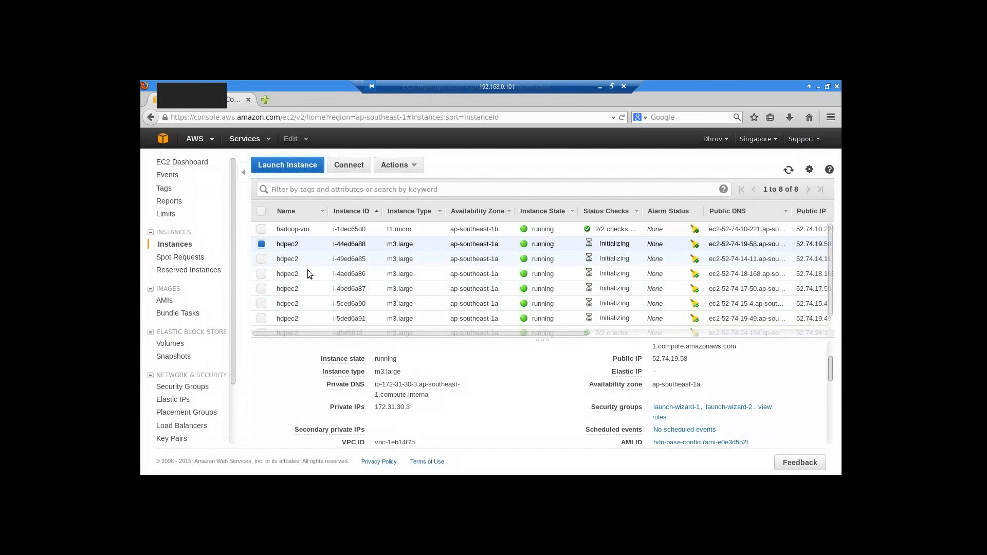
# - Copy instance i-49ed6a85's private DNS name into line 2 of the gedit note
pyautogui.click(261, 258)
pyautogui.click(261, 243)
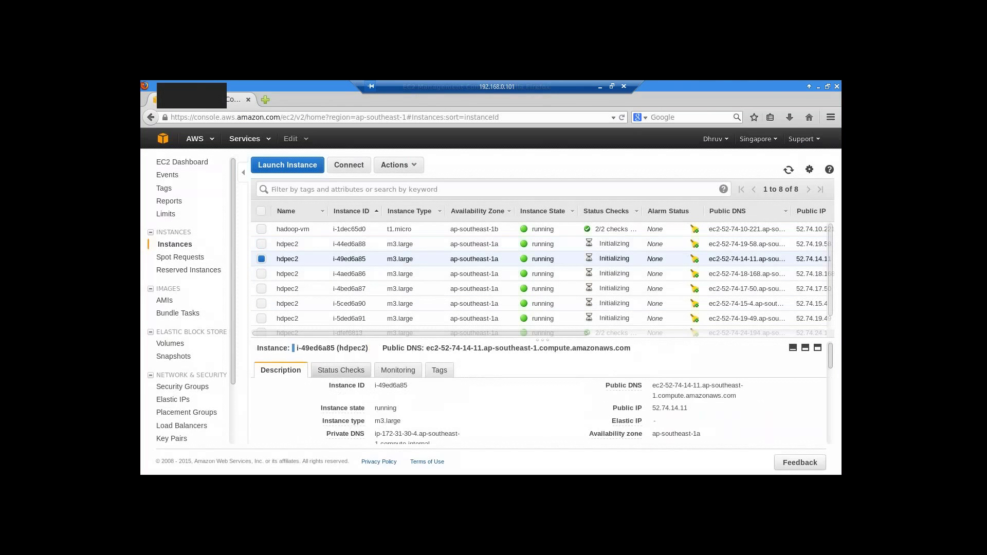
pyautogui.scroll(-1, 443, 421)
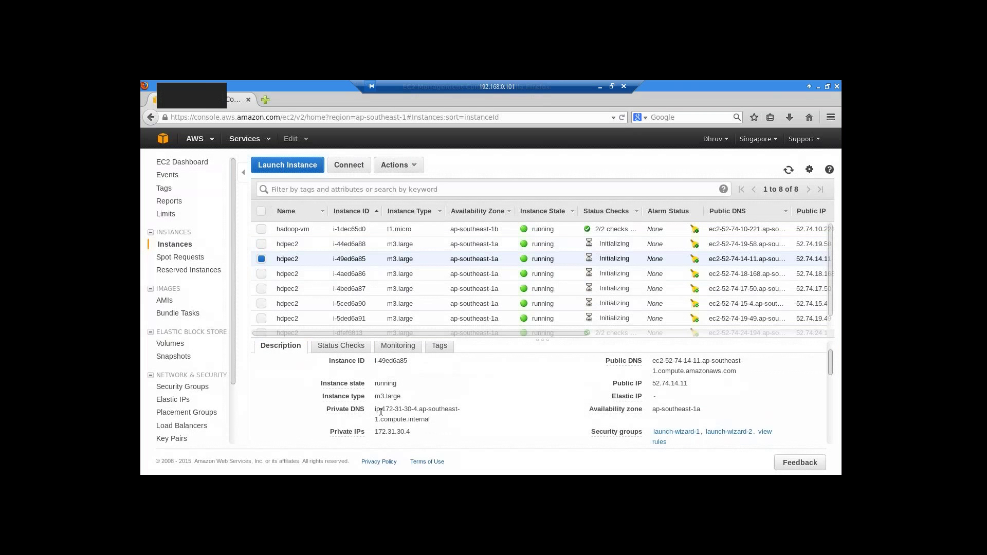
pyautogui.moveTo(377, 408); pyautogui.dragTo(401, 414)
pyautogui.moveTo(427, 419); pyautogui.dragTo(374, 409)
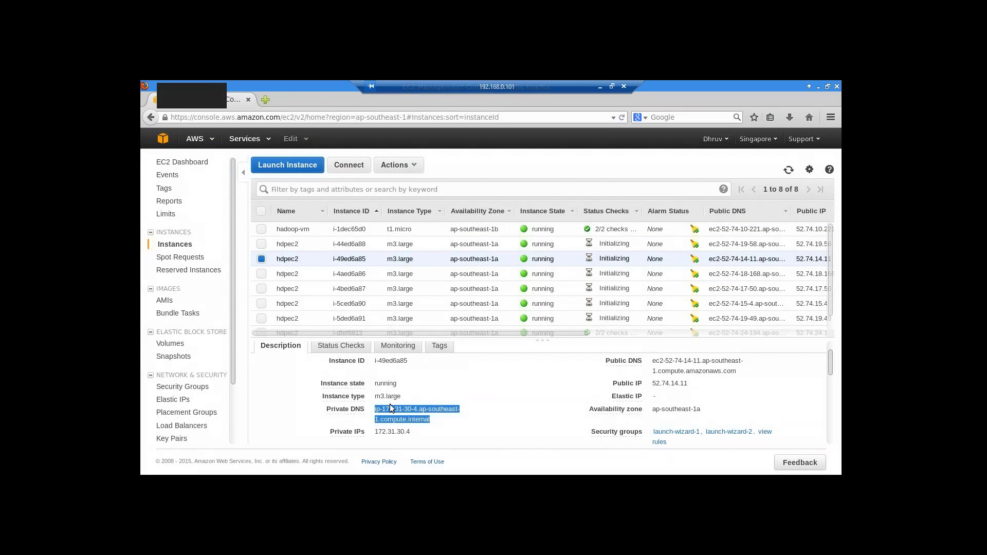
pyautogui.rightClick(389, 408)
pyautogui.click(417, 338)
pyautogui.hotkey('alt', 'Tab')
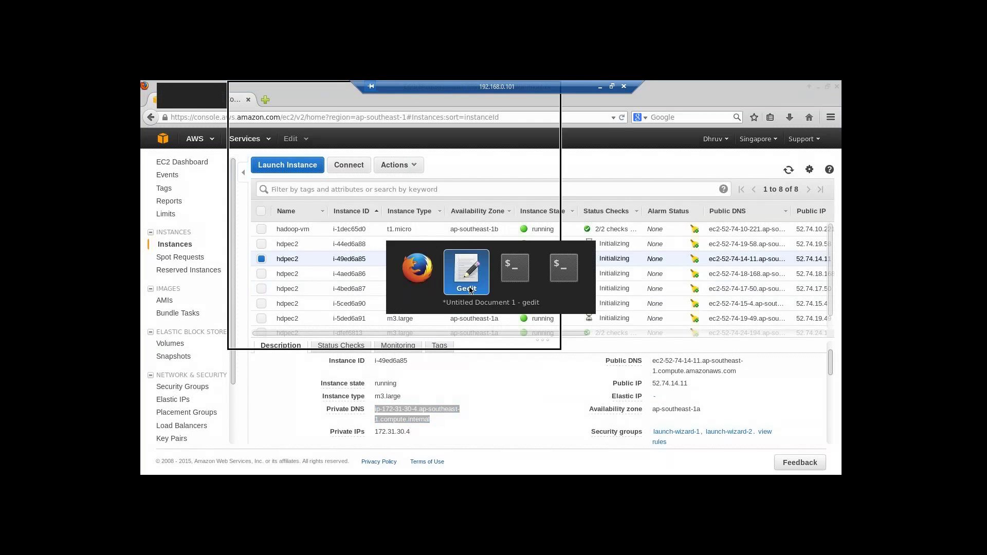
pyautogui.hotkey('ctrl', 'v')
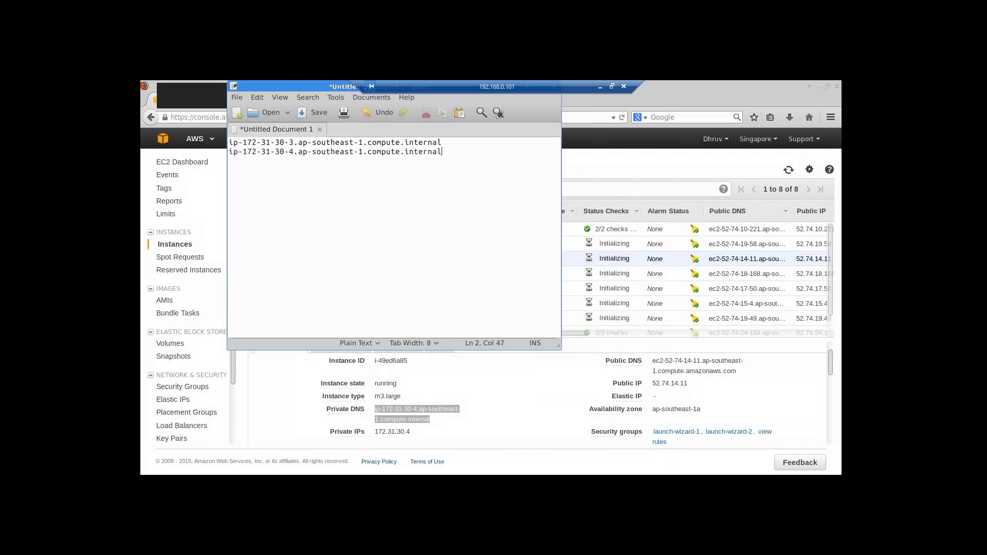
pyautogui.press('Return')
pyautogui.hotkey('alt', 'Tab')
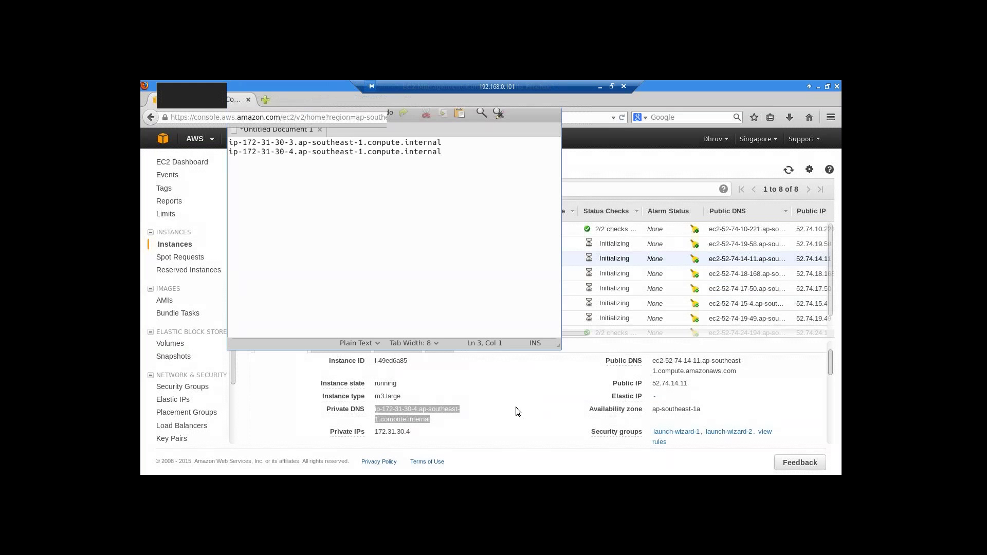
# - Copy instance i-4aed6a86's private DNS name into line 3 of the note
pyautogui.click(260, 274)
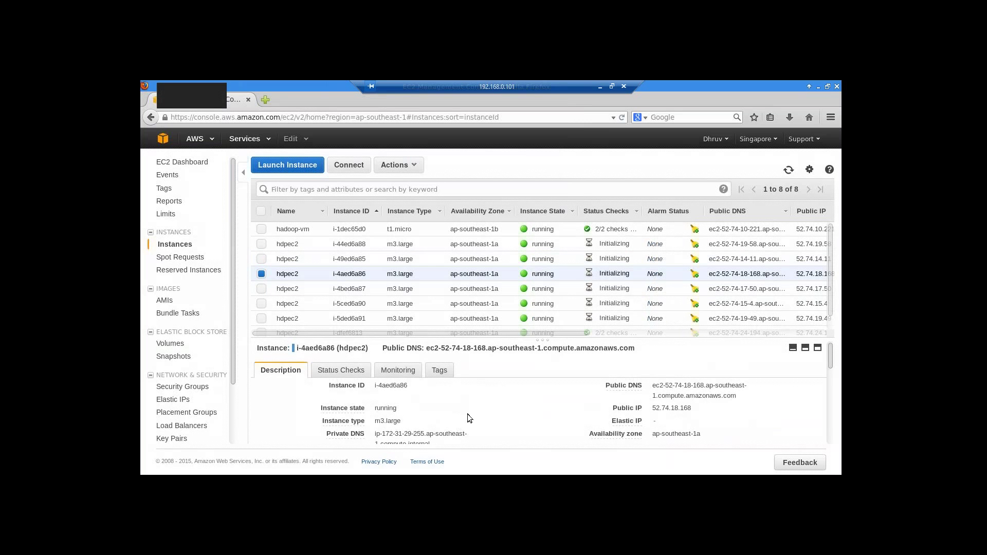
pyautogui.scroll(-1, 412, 426)
pyautogui.moveTo(540, 336); pyautogui.dragTo(541, 291)
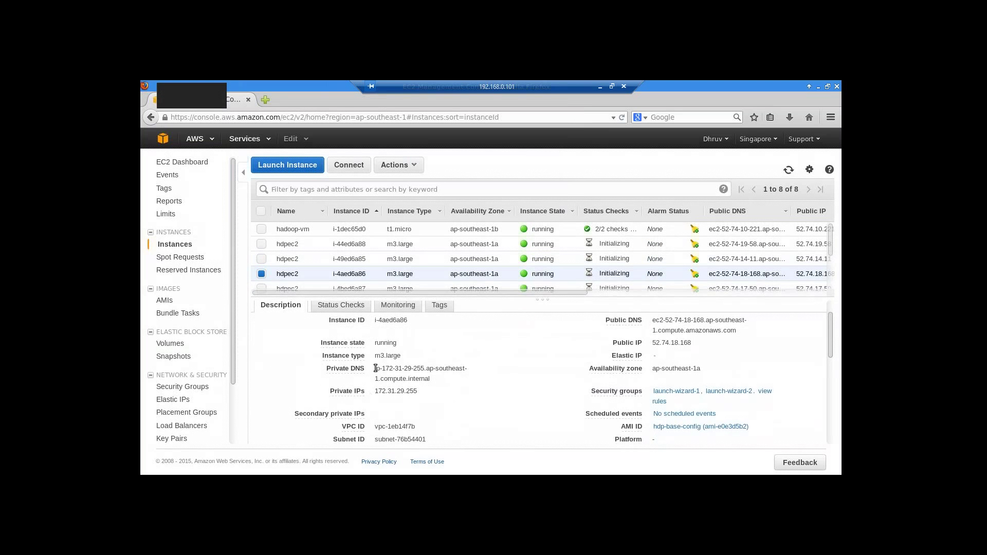
pyautogui.moveTo(375, 366); pyautogui.dragTo(430, 379)
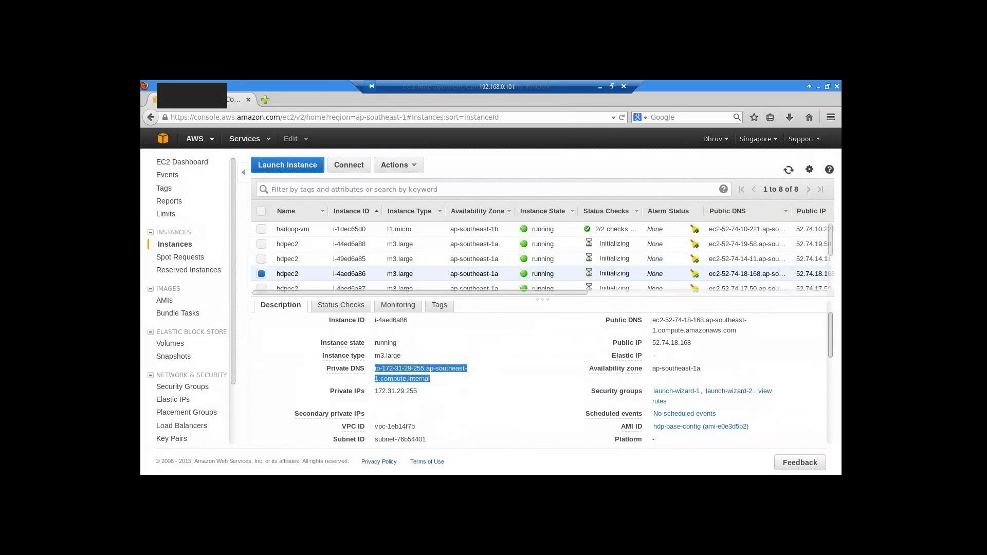
pyautogui.rightClick(412, 366)
pyautogui.click(437, 300)
pyautogui.hotkey('alt', 'Tab')
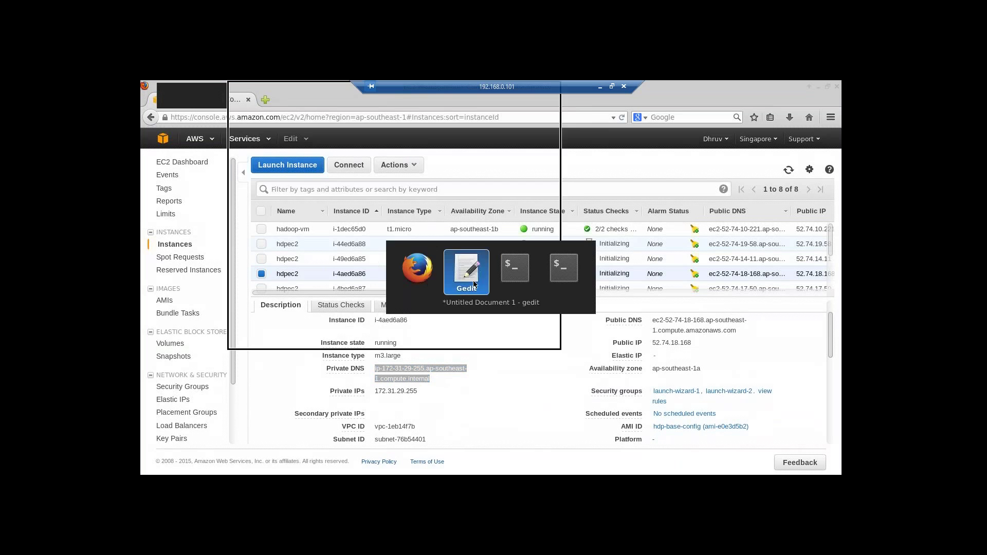
pyautogui.hotkey('ctrl', 'v')
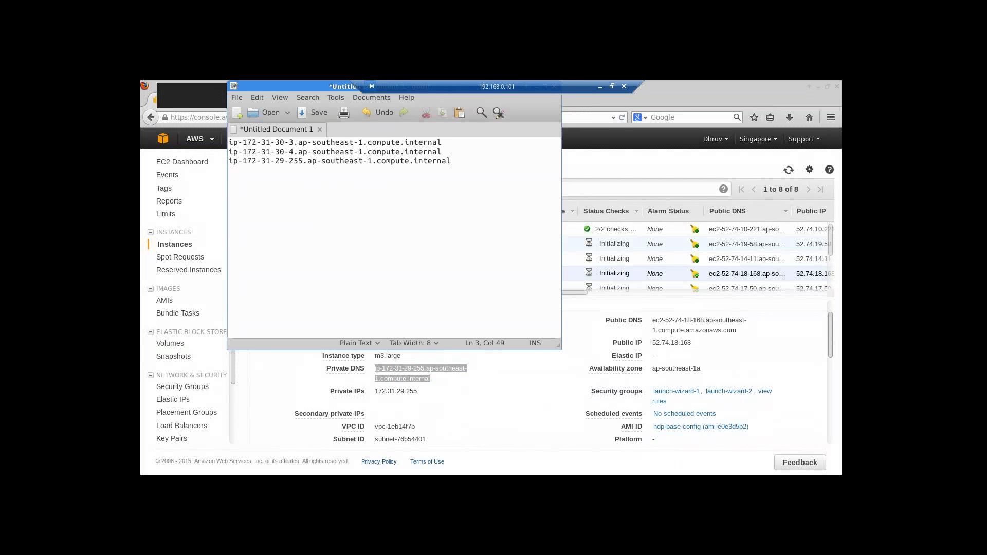
pyautogui.hotkey('alt', 'Tab')
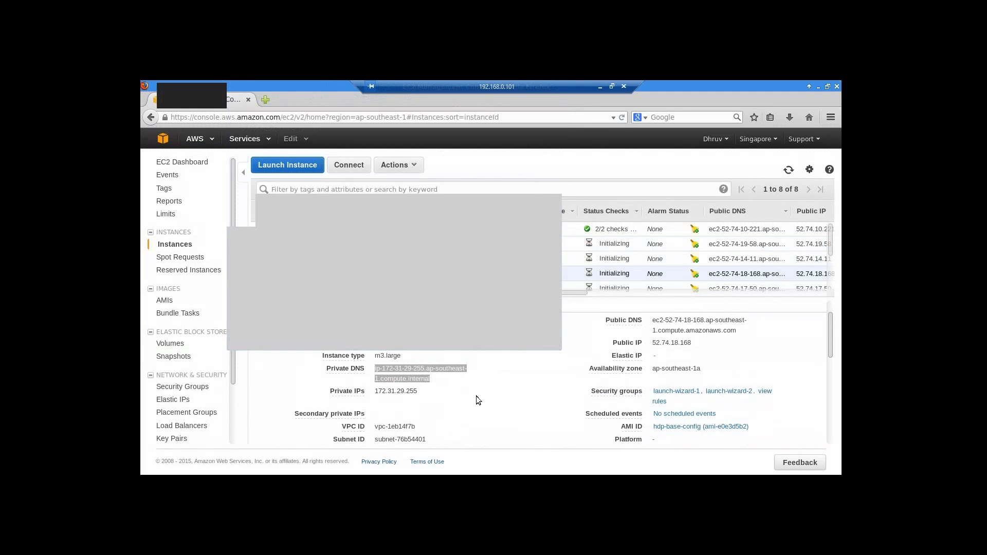
# - Add instance i-4bed6a87's private DNS name on its own line 4 of the note
pyautogui.scroll(1, 351, 263)
pyautogui.scroll(-2, 351, 263)
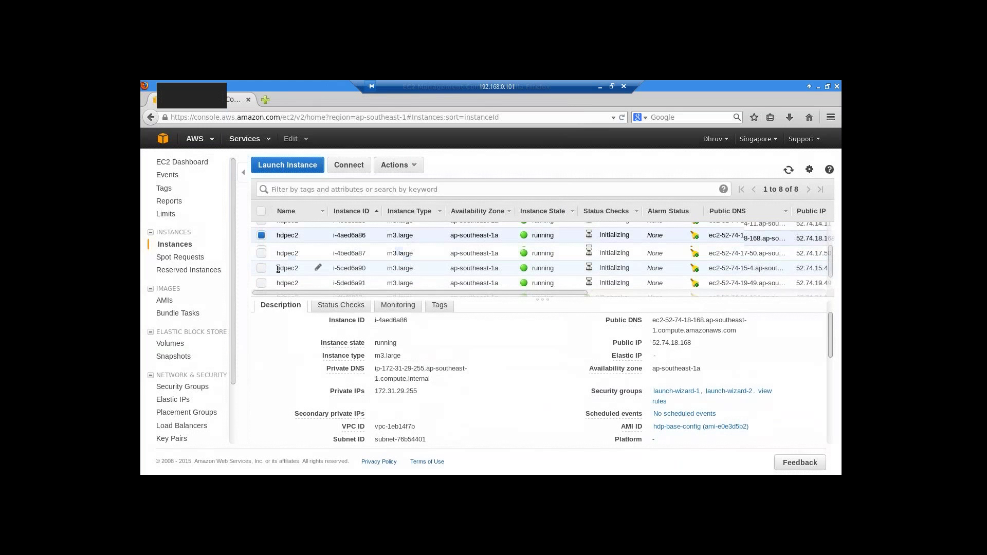
pyautogui.click(261, 242)
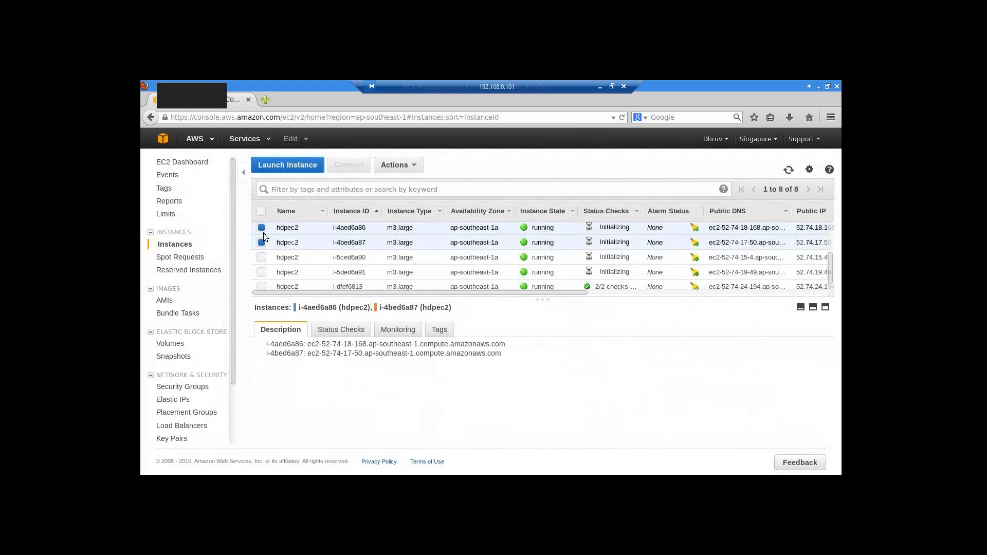
pyautogui.click(261, 227)
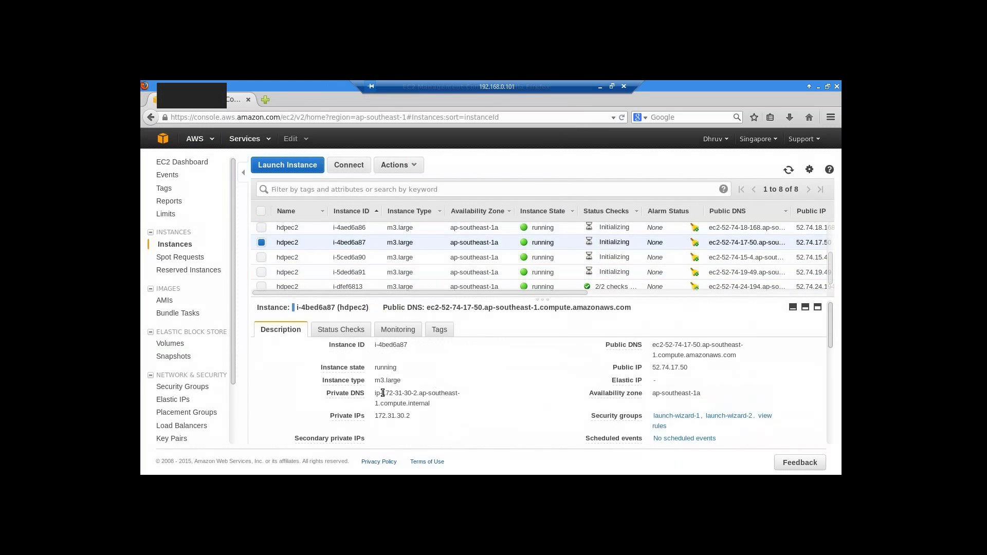
pyautogui.moveTo(376, 393); pyautogui.dragTo(429, 404)
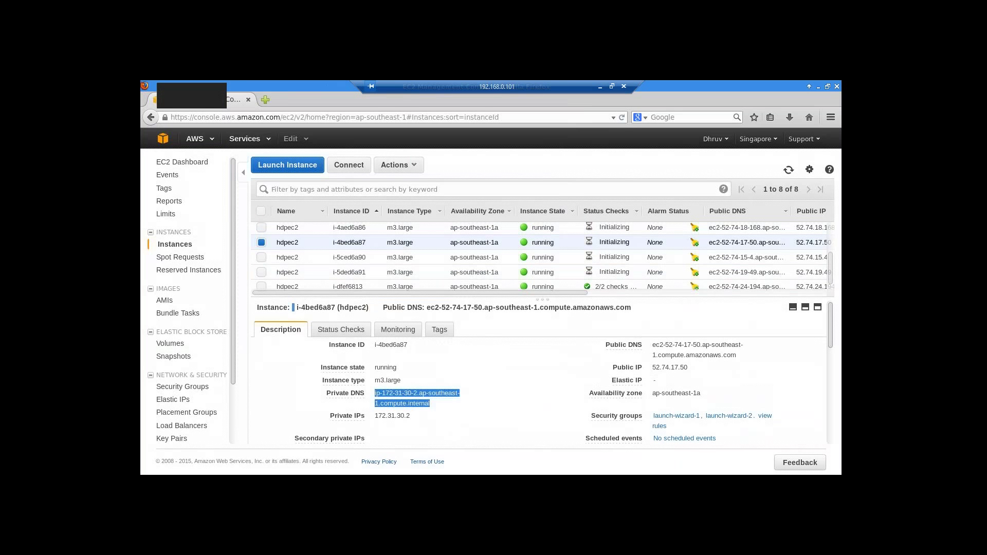
pyautogui.rightClick(431, 399)
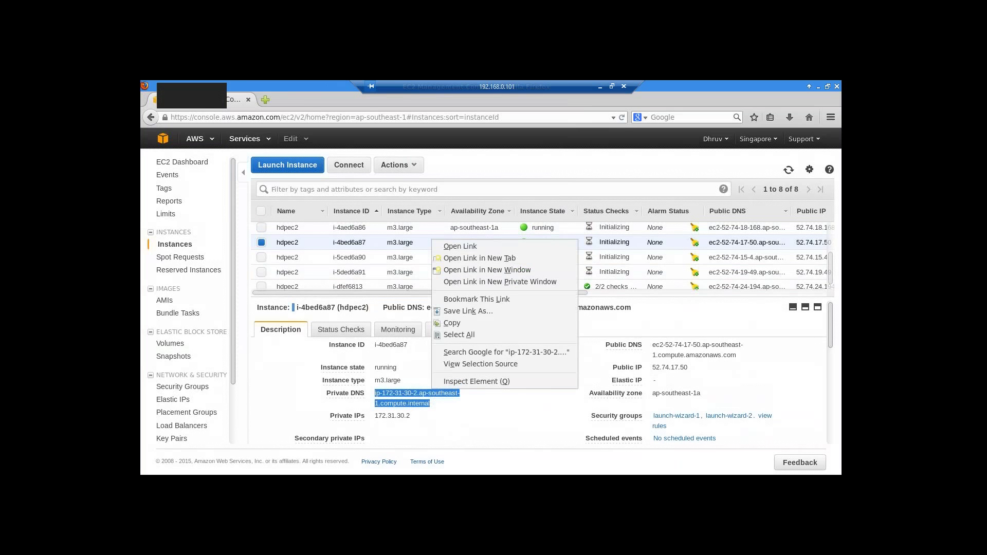
pyautogui.click(460, 328)
pyautogui.hotkey('alt', 'Tab')
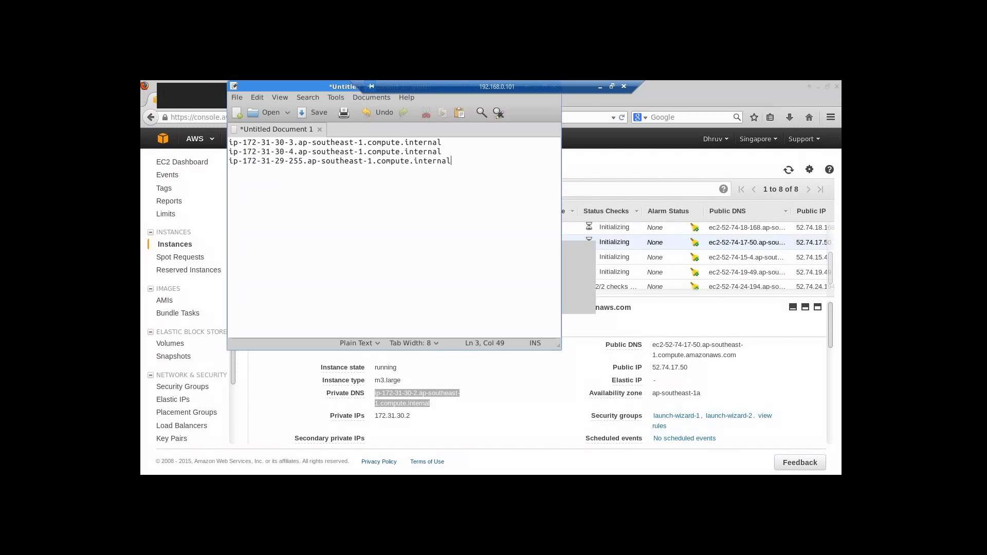
pyautogui.hotkey('ctrl', 'v')
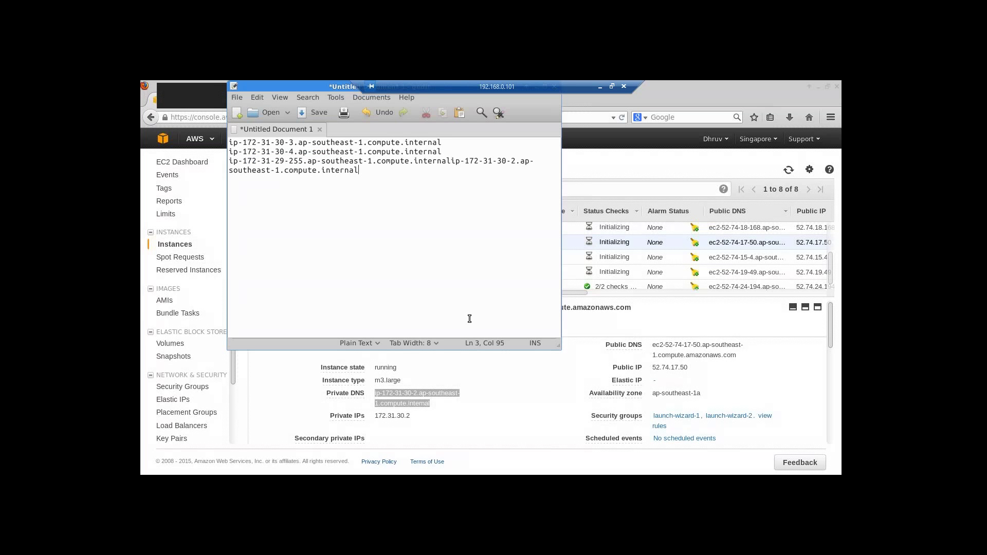
pyautogui.hotkey('ctrl', 'z')
pyautogui.press('Return')
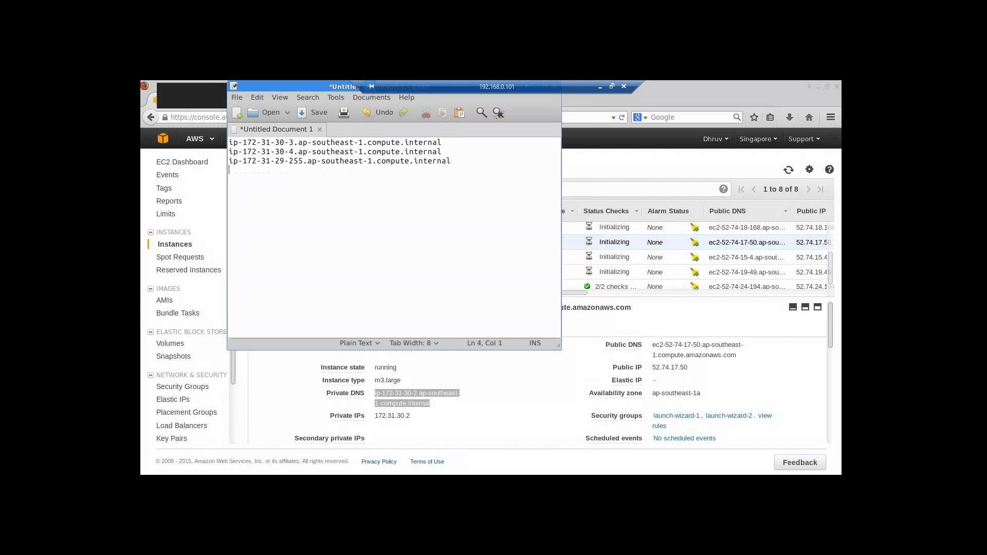
pyautogui.hotkey('ctrl', 'v')
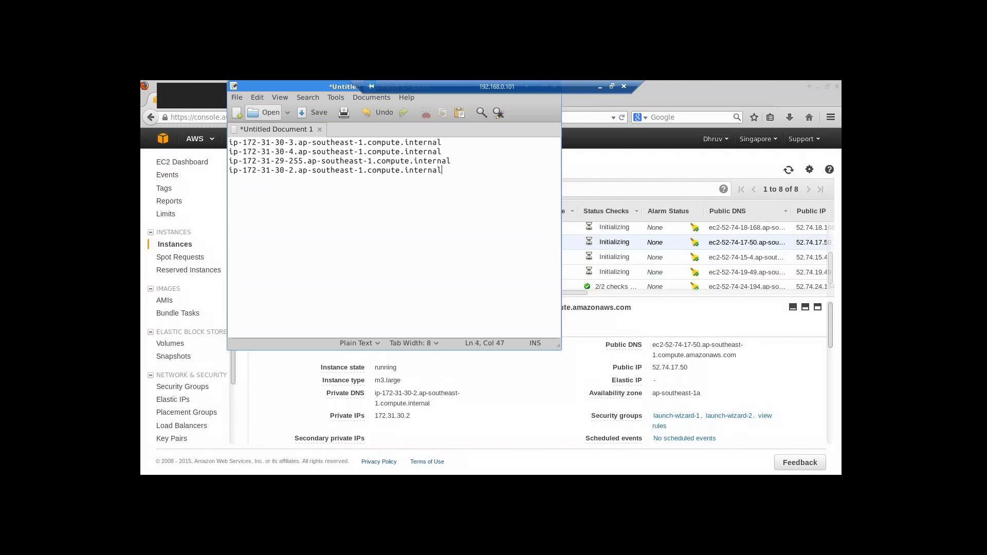
pyautogui.click(507, 394)
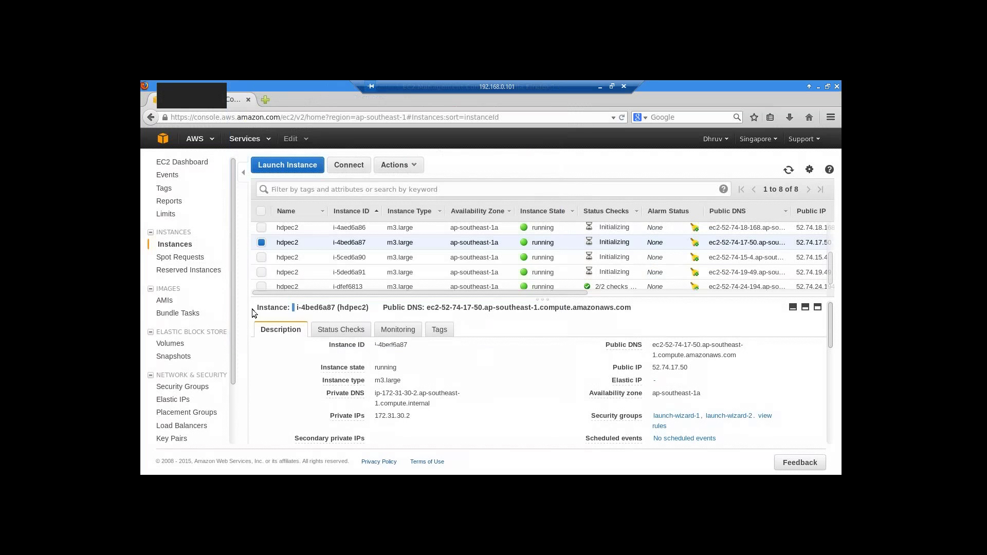
# - Add instance i-5ced6a90's private DNS name ip-172-31-30-1 as line 5
pyautogui.click(262, 257)
pyautogui.click(261, 242)
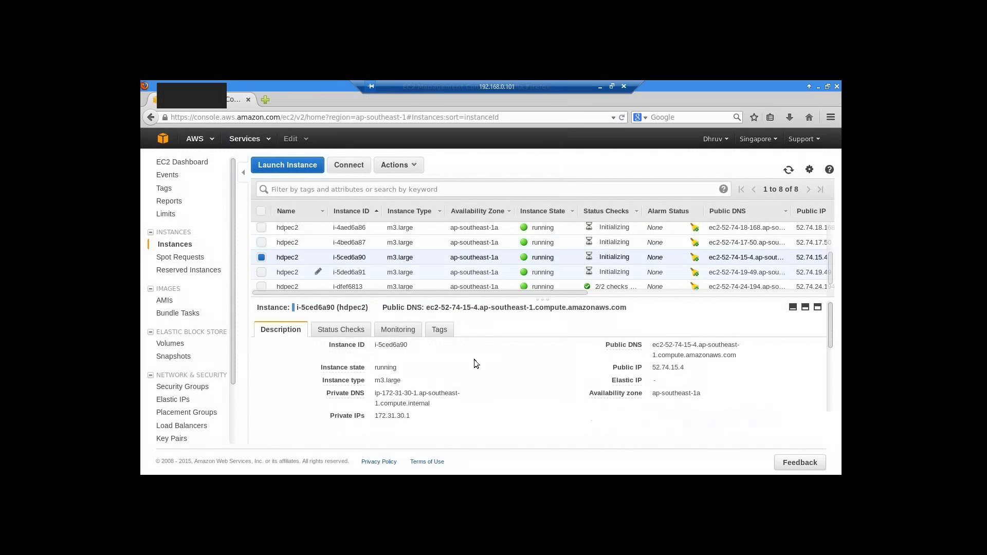
pyautogui.doubleClick(378, 393)
pyautogui.moveTo(403, 402); pyautogui.dragTo(438, 405)
pyautogui.rightClick(430, 400)
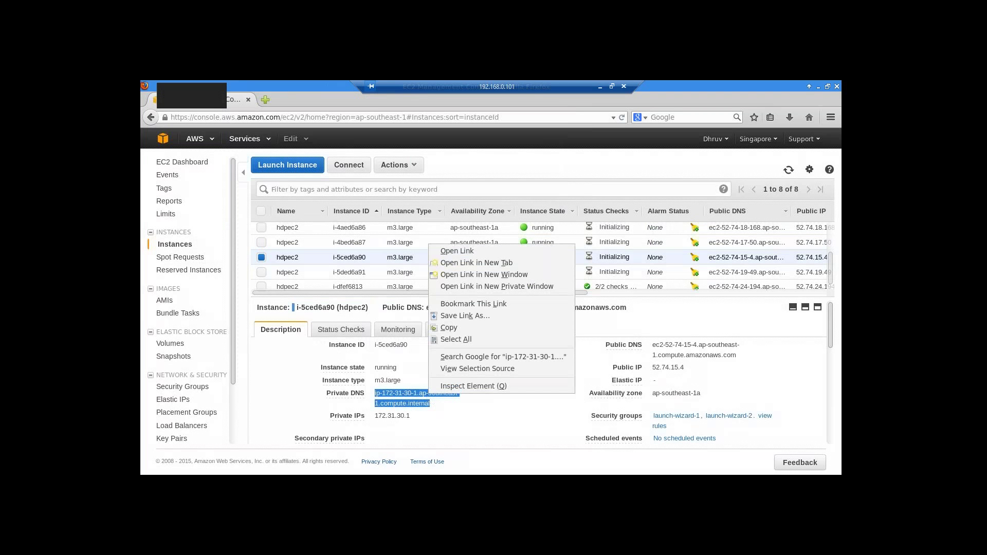
pyautogui.click(445, 327)
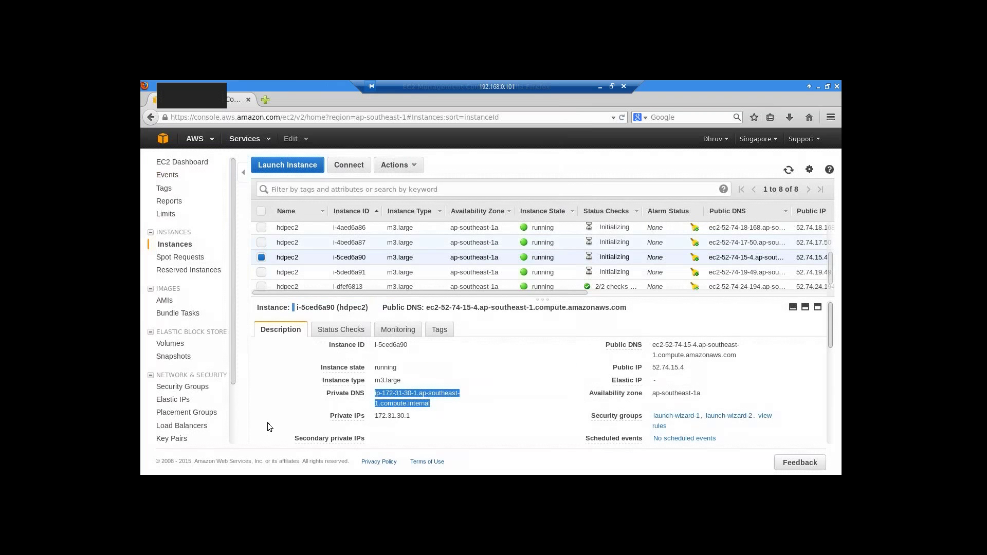
pyautogui.hotkey('alt', 'Tab')
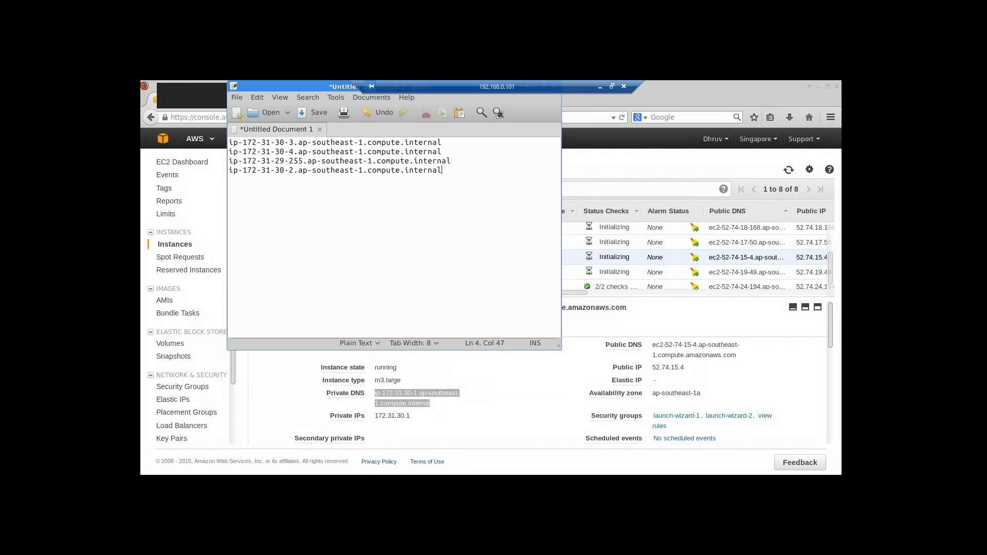
pyautogui.press('Return')
pyautogui.hotkey('ctrl', 'v')
pyautogui.press('Return')
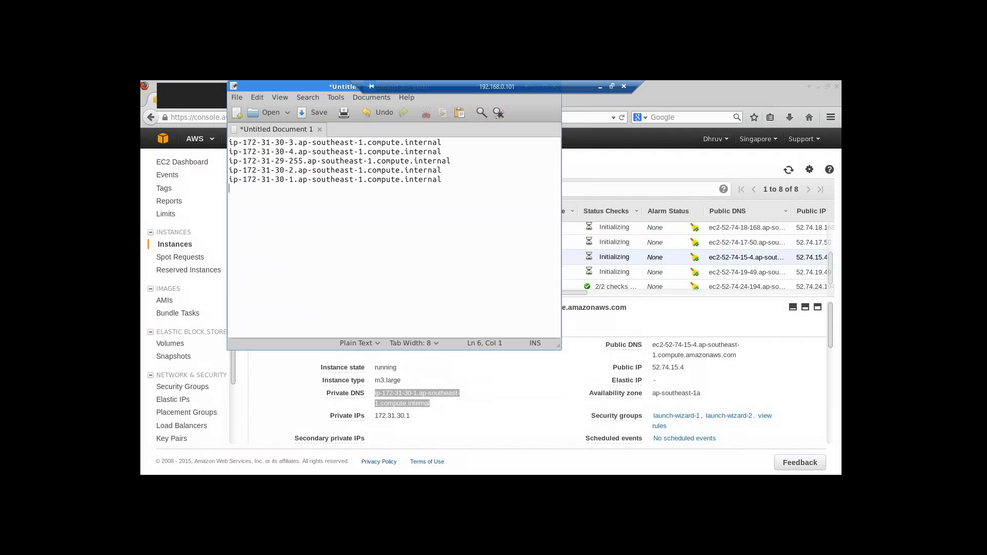
pyautogui.hotkey('alt', 'Tab')
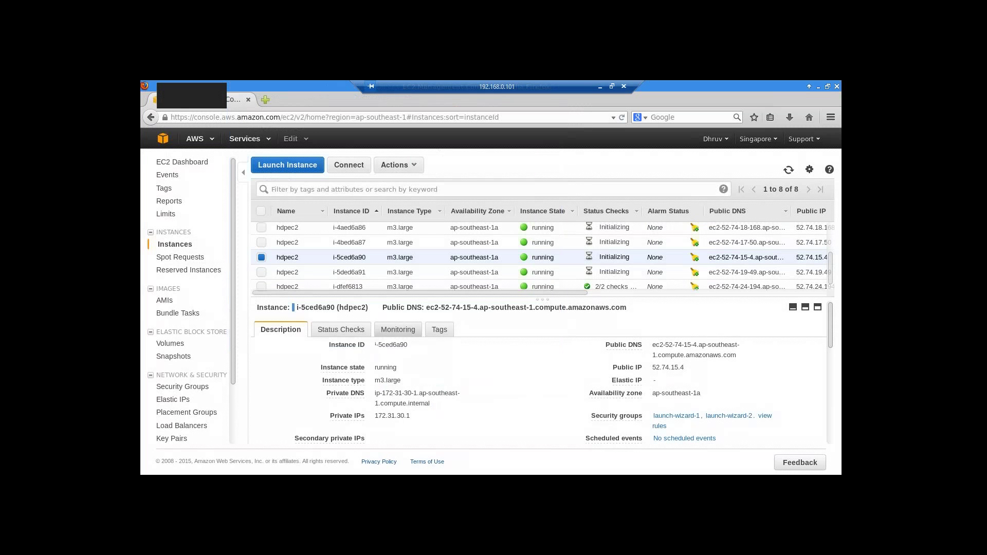
# - Add instance i-5ded6a91's private DNS name ip-172-31-30-0 as line 6
pyautogui.scroll(-1, 325, 270)
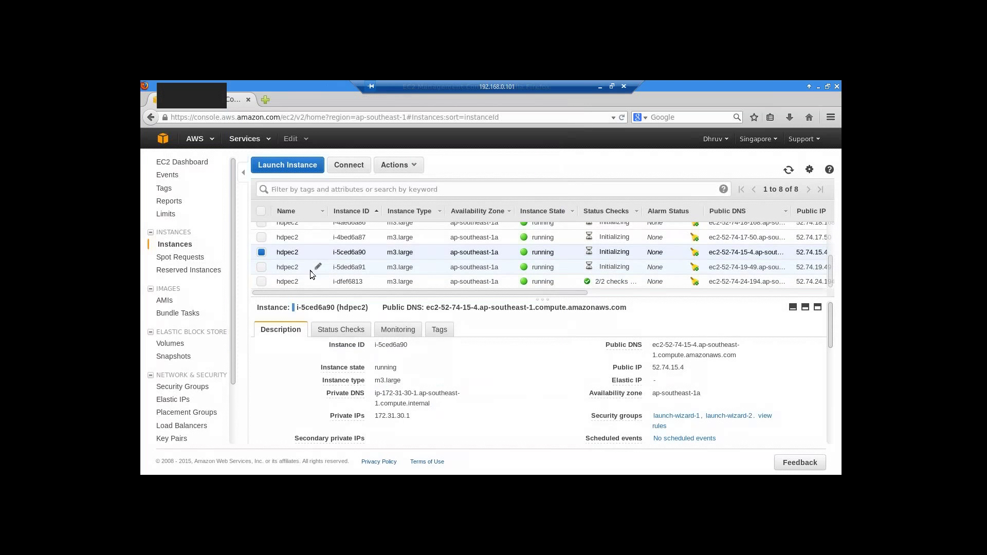
pyautogui.click(261, 267)
pyautogui.click(501, 267)
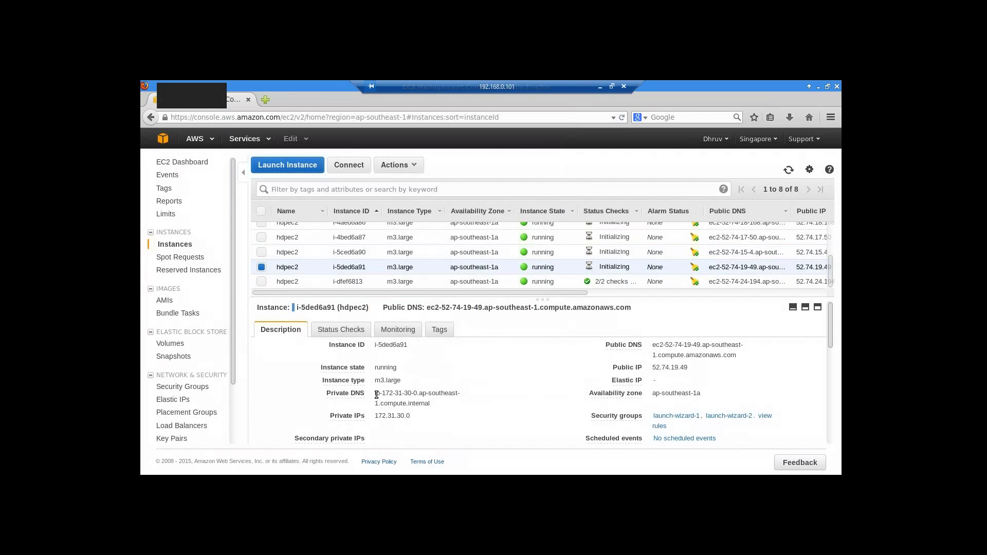
pyautogui.moveTo(377, 394); pyautogui.dragTo(452, 408)
pyautogui.click(425, 390)
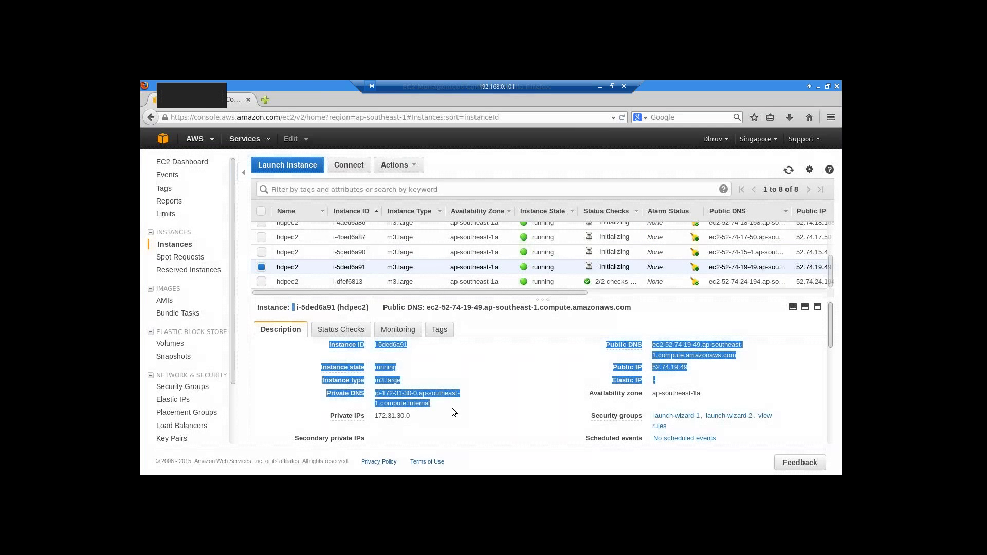
pyautogui.click(452, 408)
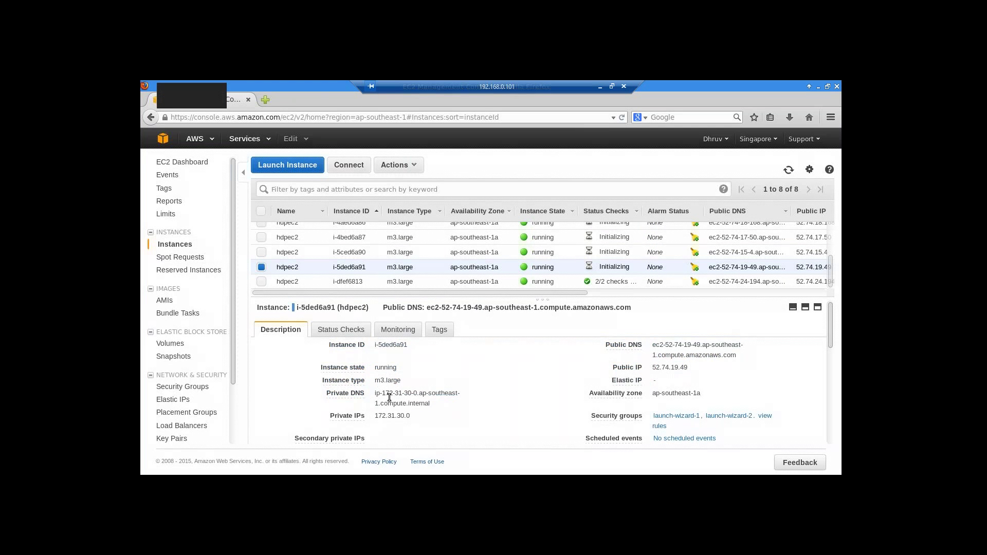
pyautogui.moveTo(375, 394); pyautogui.dragTo(436, 405)
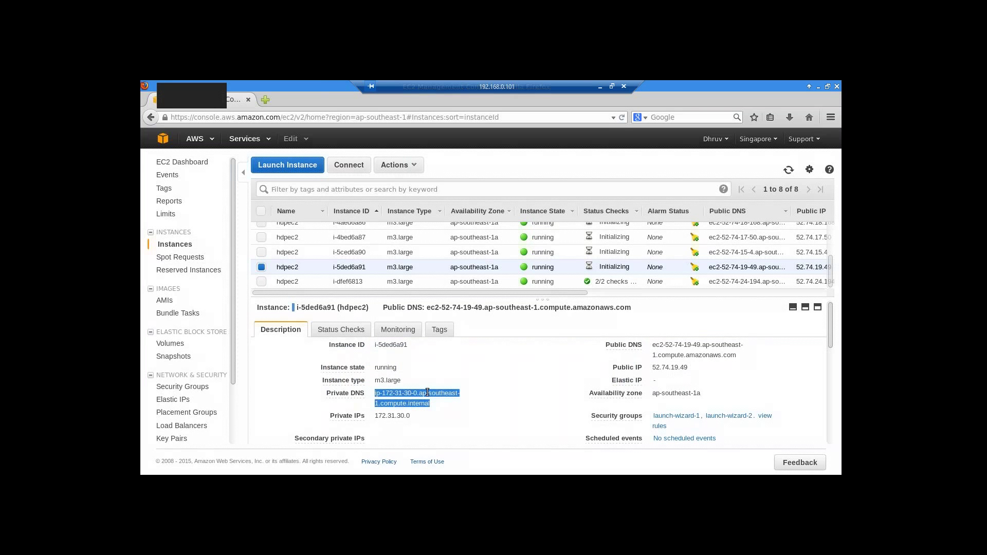
pyautogui.rightClick(427, 392)
pyautogui.click(447, 325)
pyautogui.hotkey('alt', 'Tab')
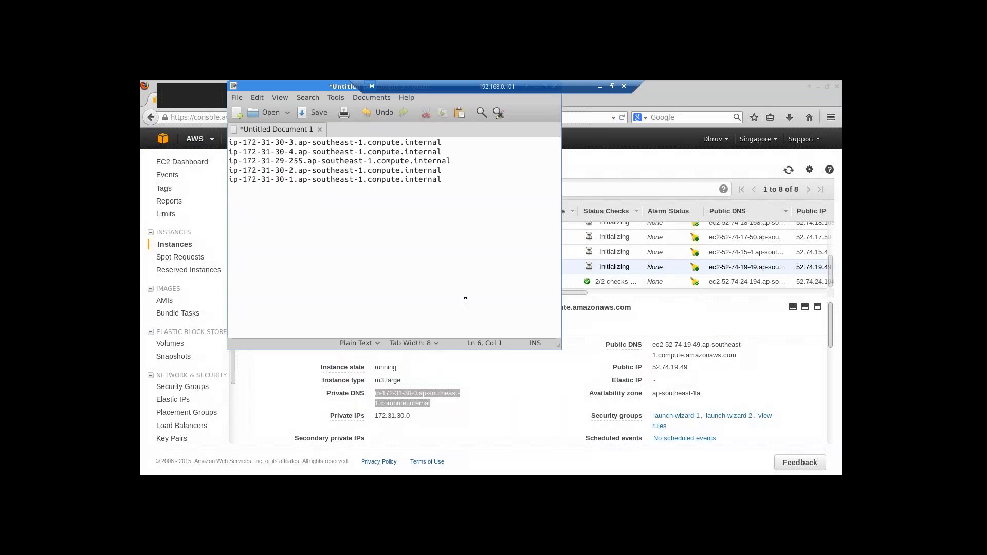
pyautogui.hotkey('ctrl', 'v')
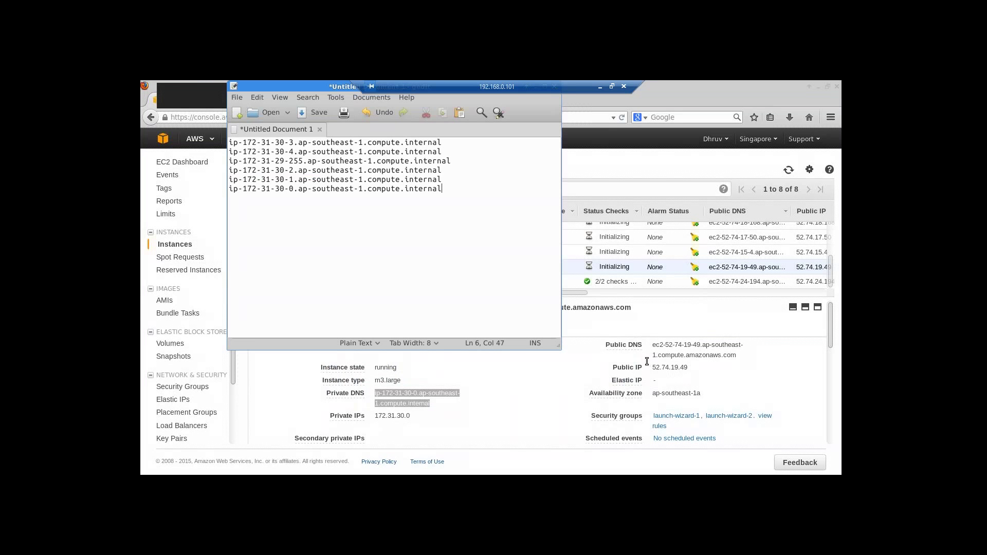
pyautogui.click(563, 280)
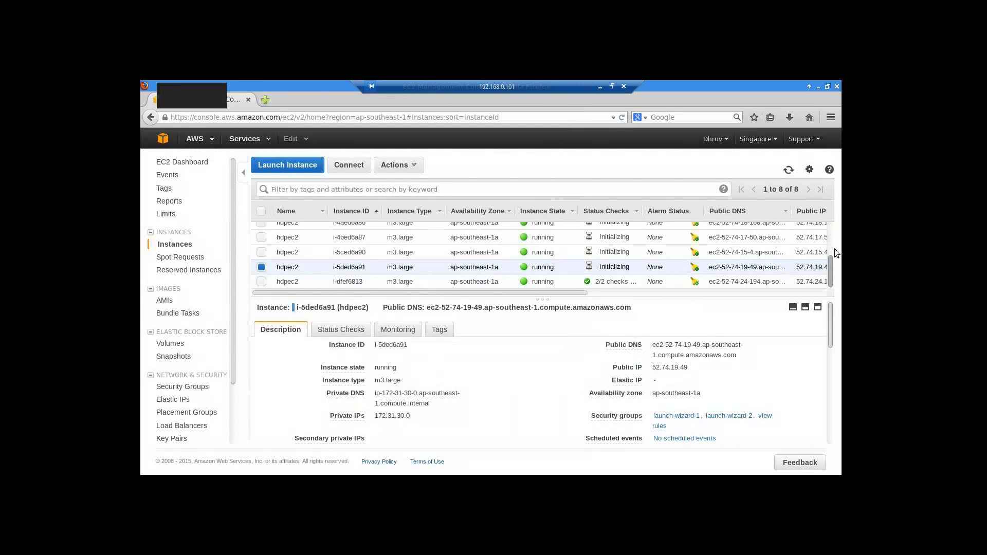
# - Copy i-dfef6813's private DNS name ip-172-31-21-111.ap-southeast-1.compute.internal onto line 7
pyautogui.moveTo(831, 257); pyautogui.dragTo(834, 231)
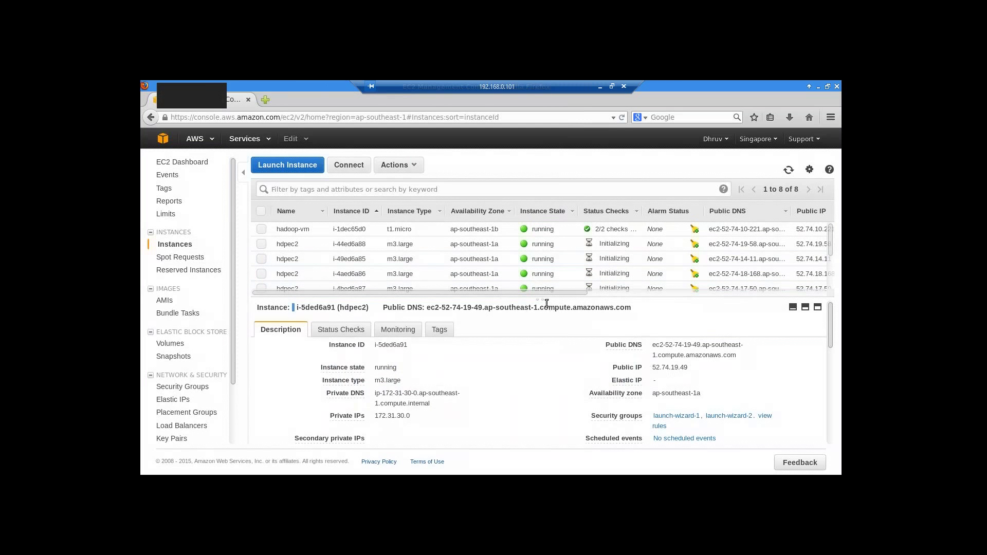
pyautogui.moveTo(548, 303); pyautogui.dragTo(548, 373)
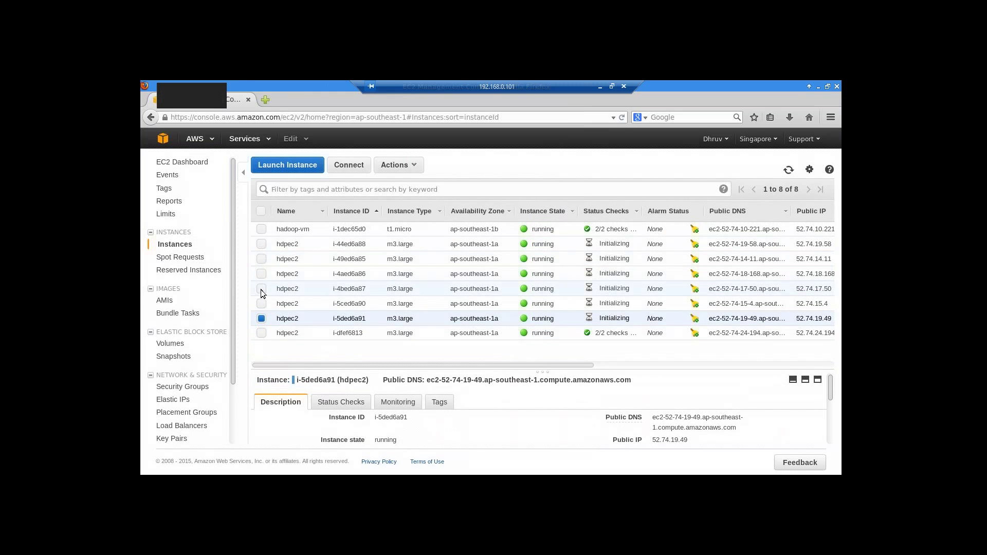
pyautogui.click(261, 332)
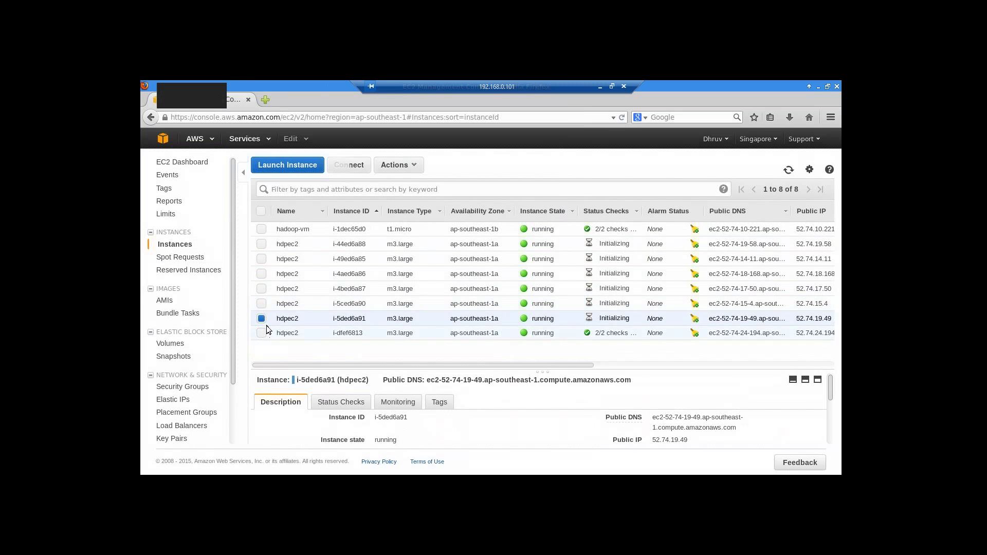
pyautogui.click(261, 318)
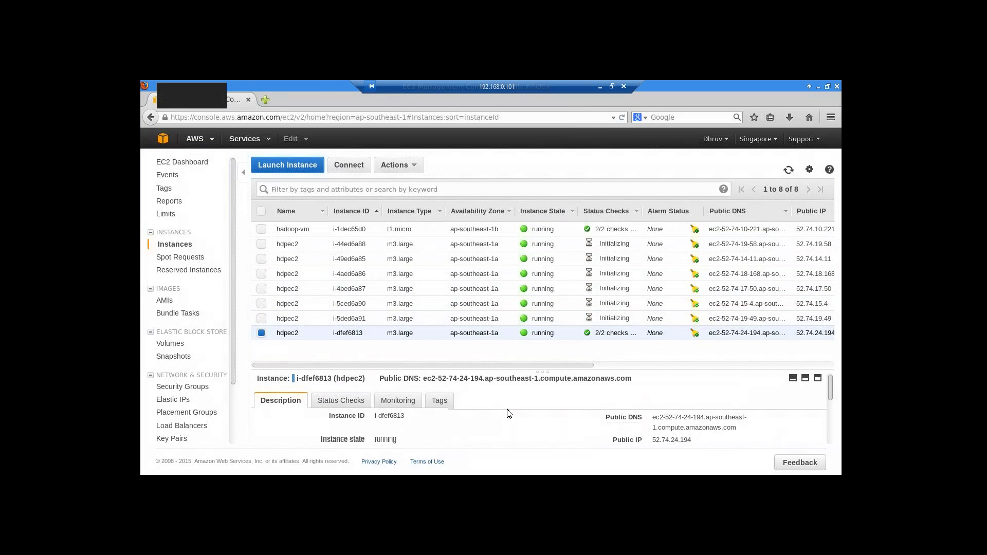
pyautogui.scroll(-3, 507, 411)
pyautogui.moveTo(376, 417); pyautogui.dragTo(440, 428)
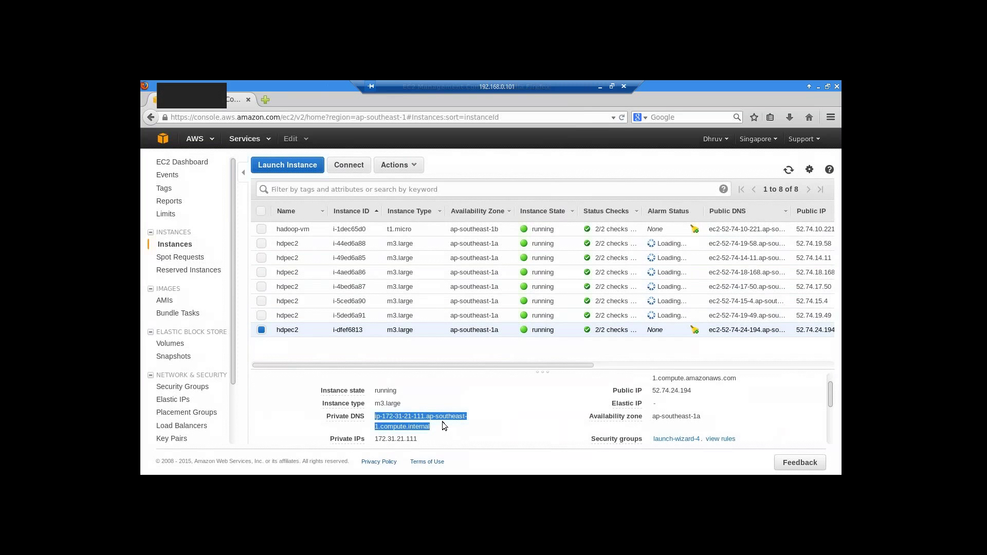
pyautogui.rightClick(398, 415)
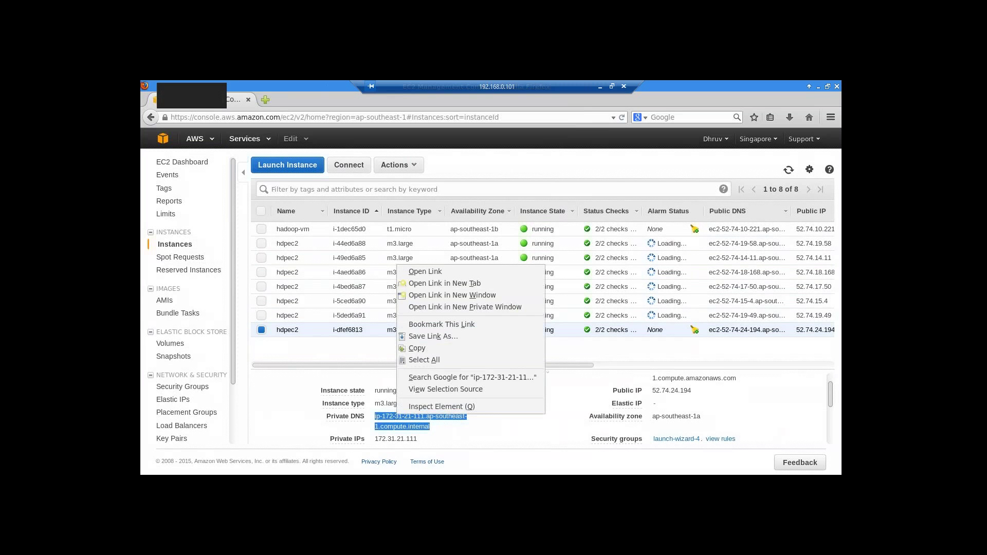
pyautogui.click(462, 351)
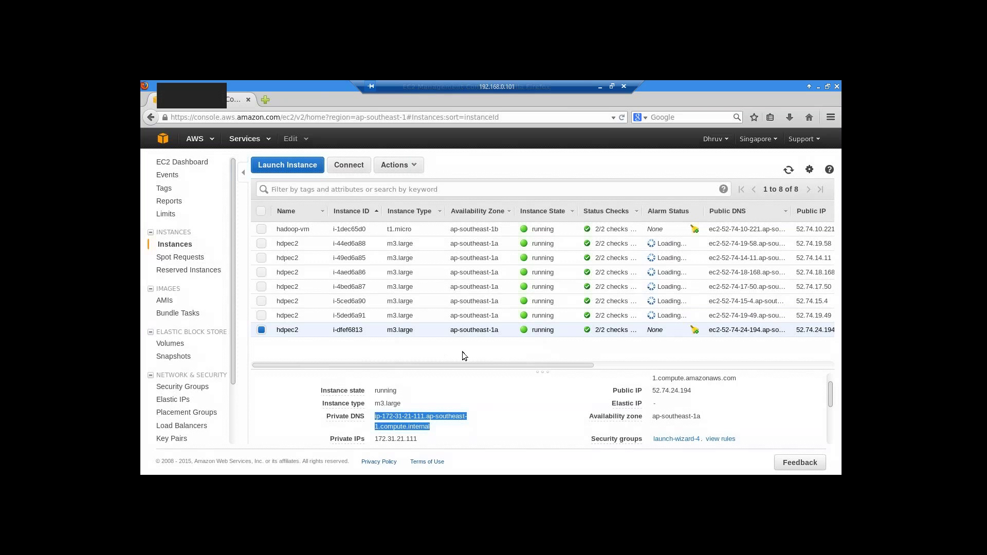
pyautogui.hotkey('alt', 'Tab')
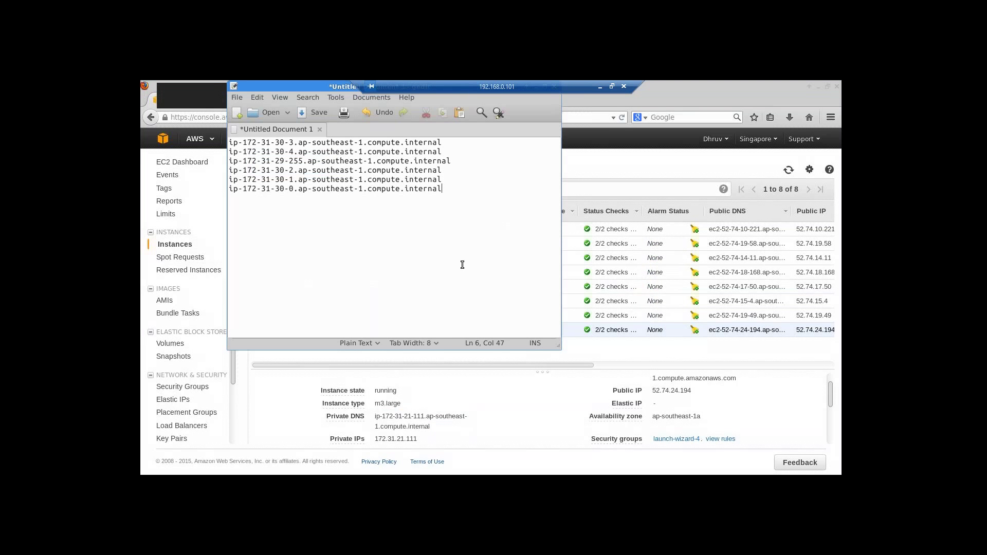
pyautogui.press('Return')
pyautogui.hotkey('ctrl', 'v')
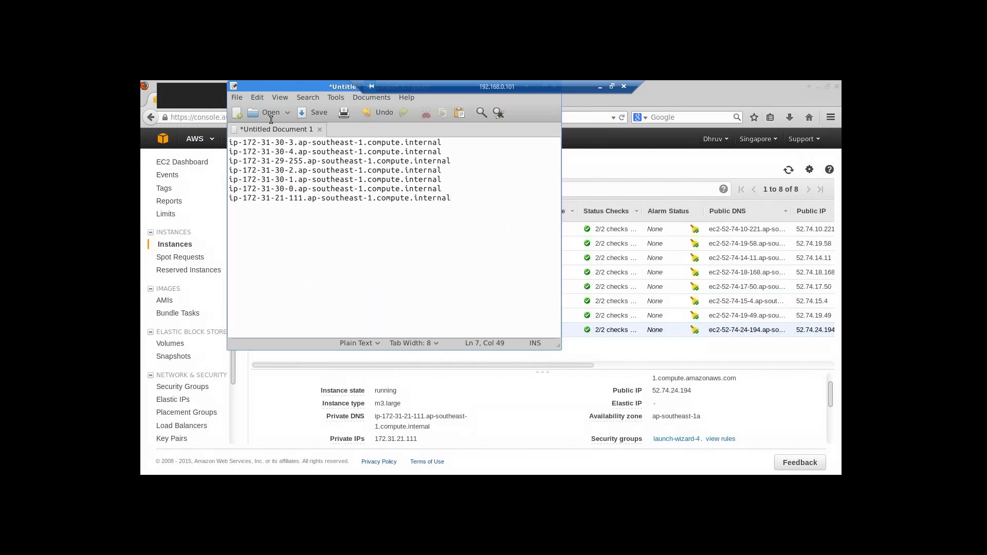
# - Open and dismiss gedit's view settings twice without changing anything
pyautogui.click(281, 97)
pyautogui.click(463, 277)
pyautogui.click(547, 392)
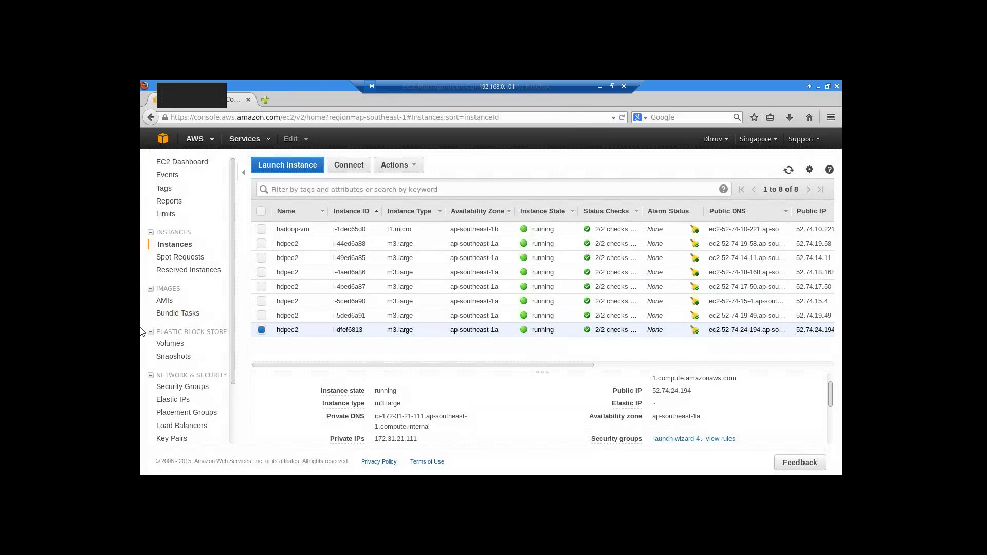
pyautogui.hotkey('alt', 'Tab')
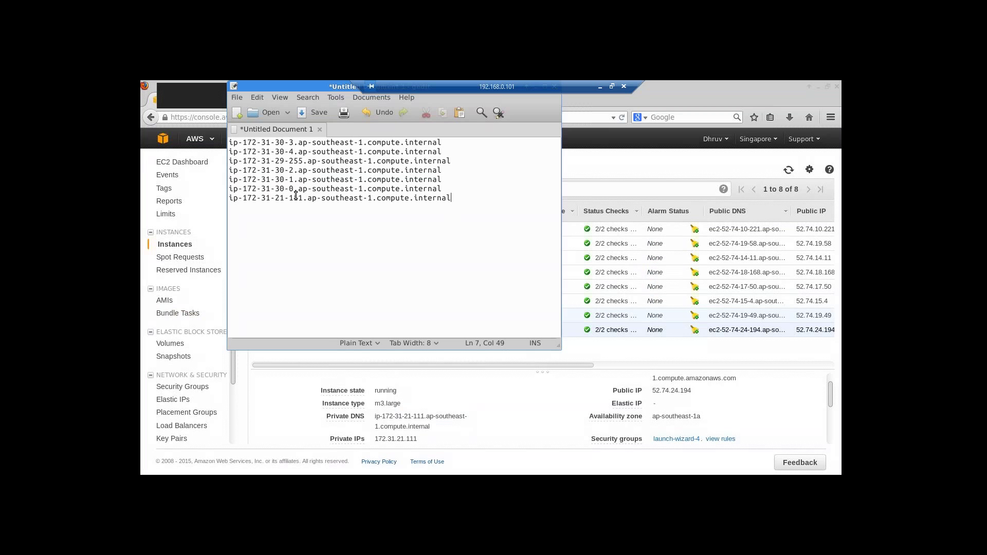
pyautogui.click(281, 98)
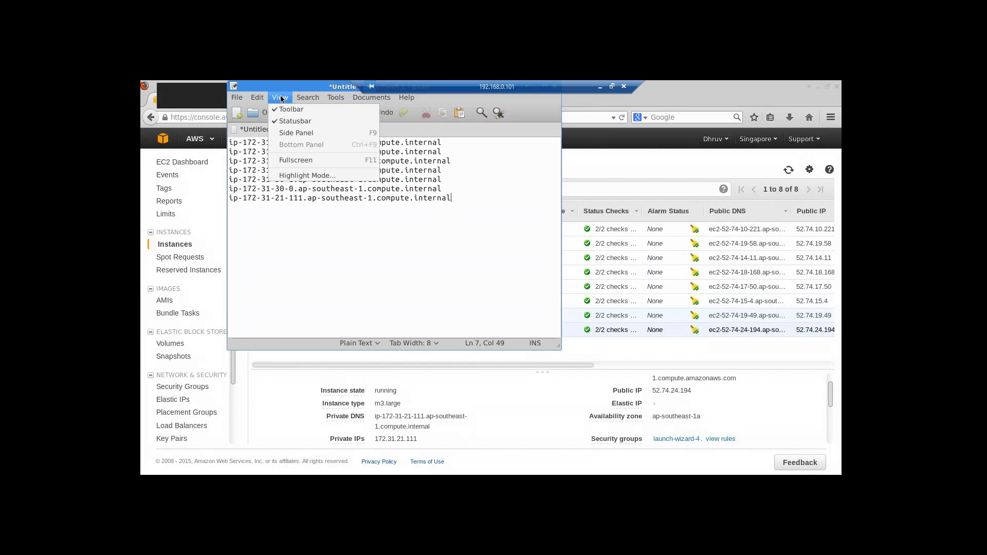
pyautogui.click(506, 257)
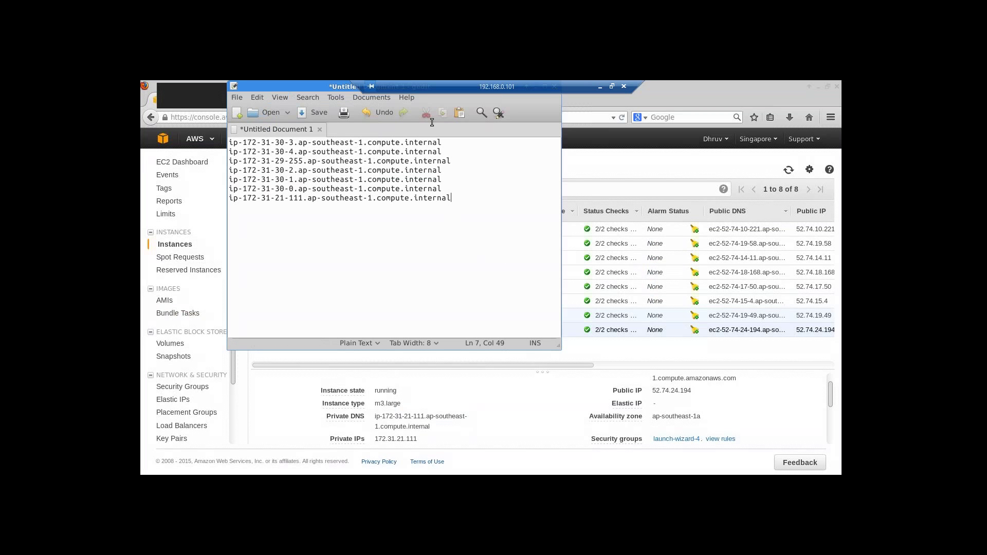
# - Enlarge the details pane and view i-dfef6813's Status Checks, Monitoring, Tags and Description tabs
pyautogui.click(524, 385)
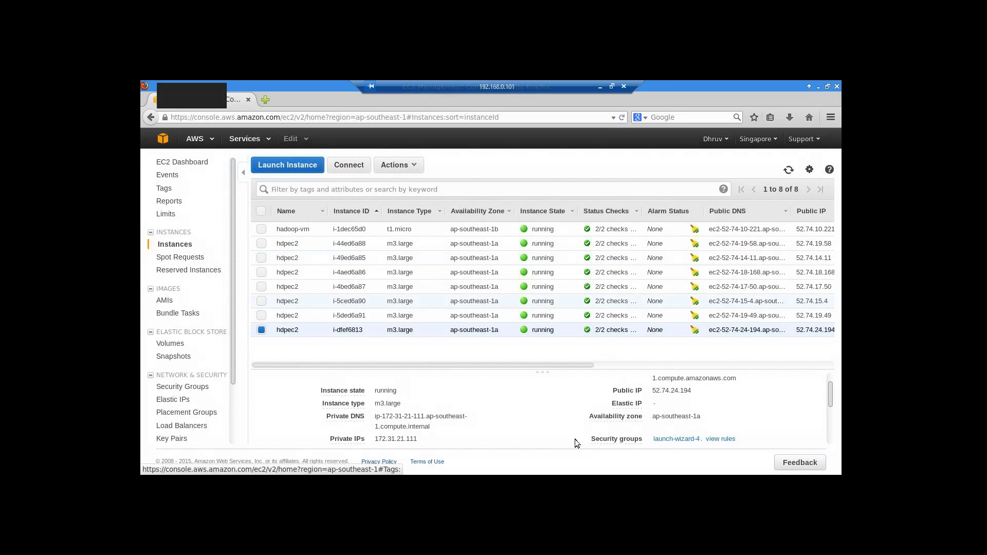
pyautogui.moveTo(542, 371); pyautogui.dragTo(547, 301)
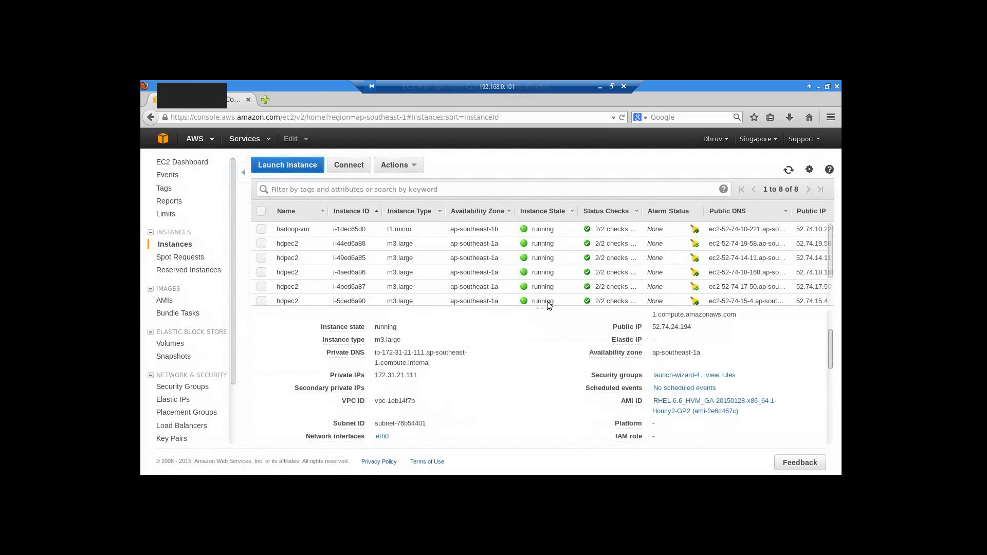
pyautogui.scroll(2, 541, 409)
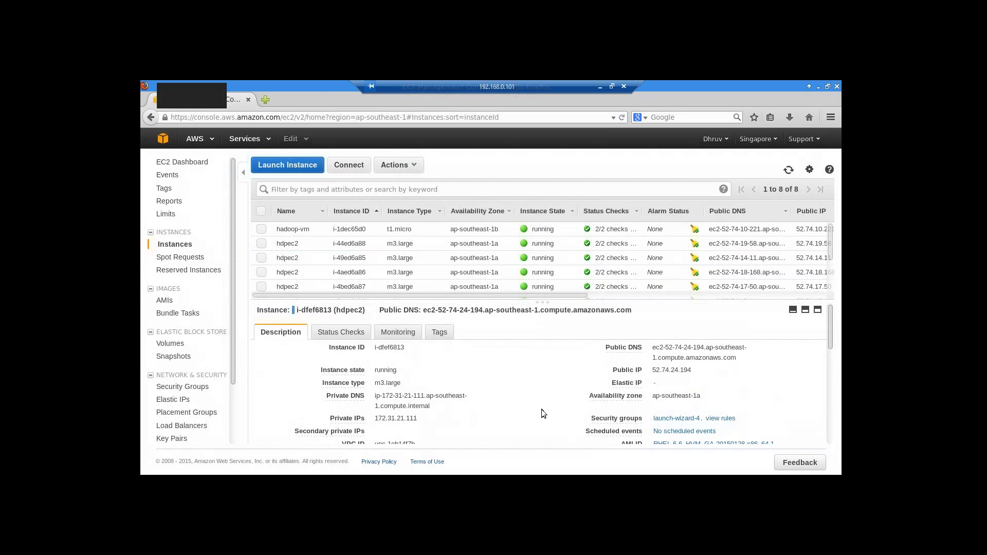
pyautogui.click(344, 332)
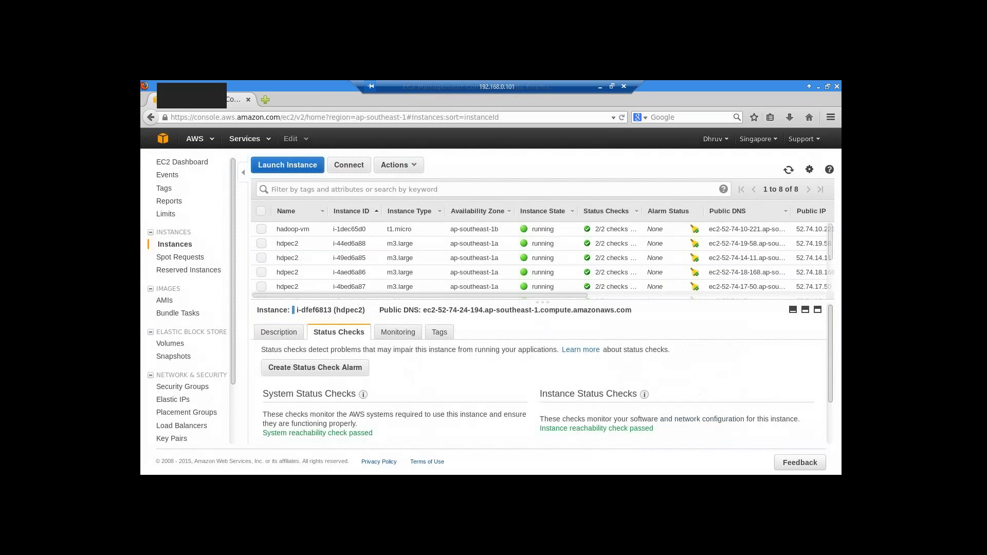
pyautogui.click(396, 335)
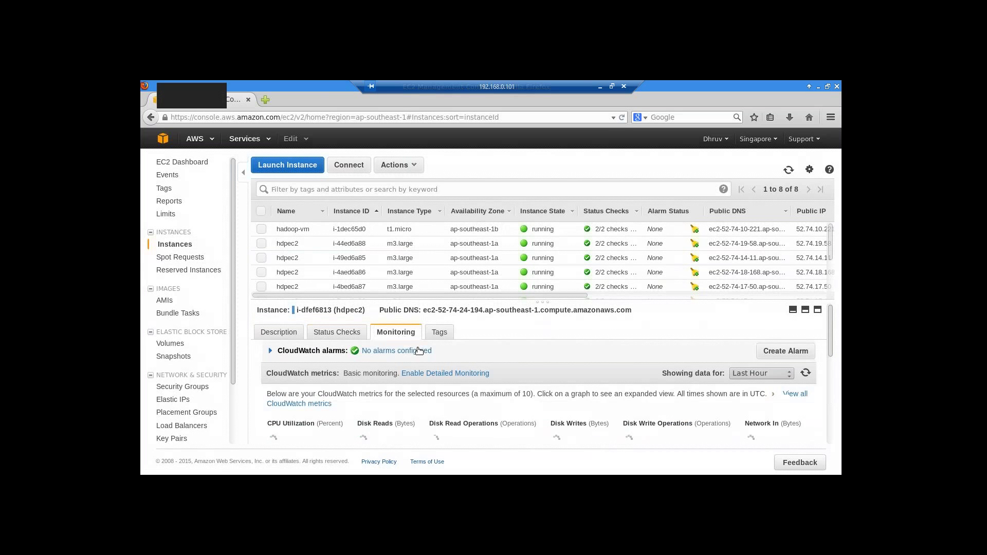
pyautogui.click(439, 332)
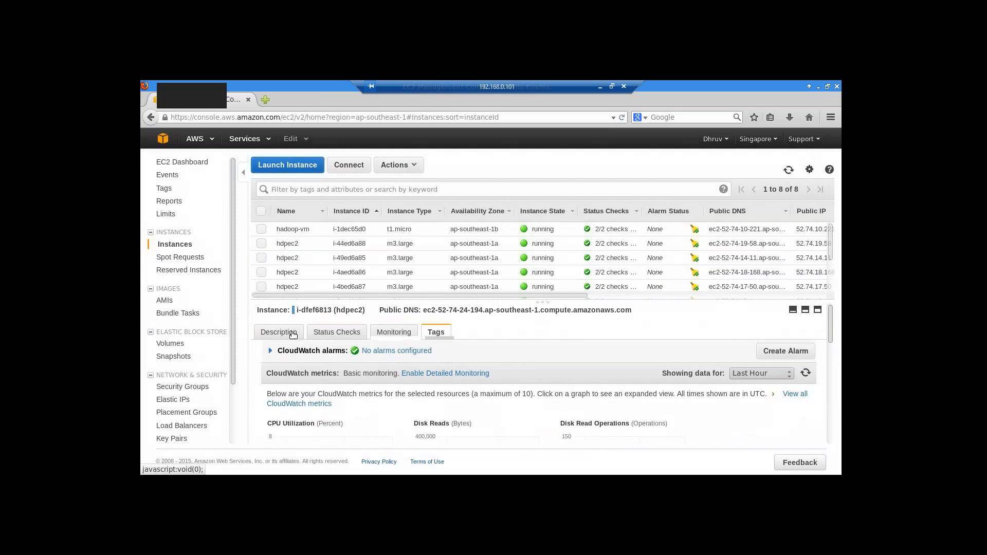
pyautogui.click(287, 332)
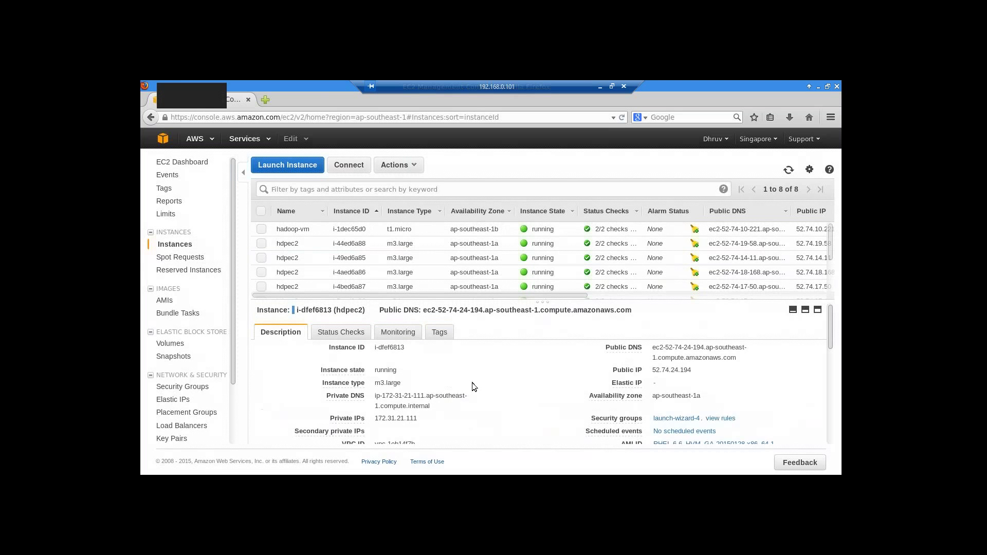
pyautogui.scroll(-5, 472, 382)
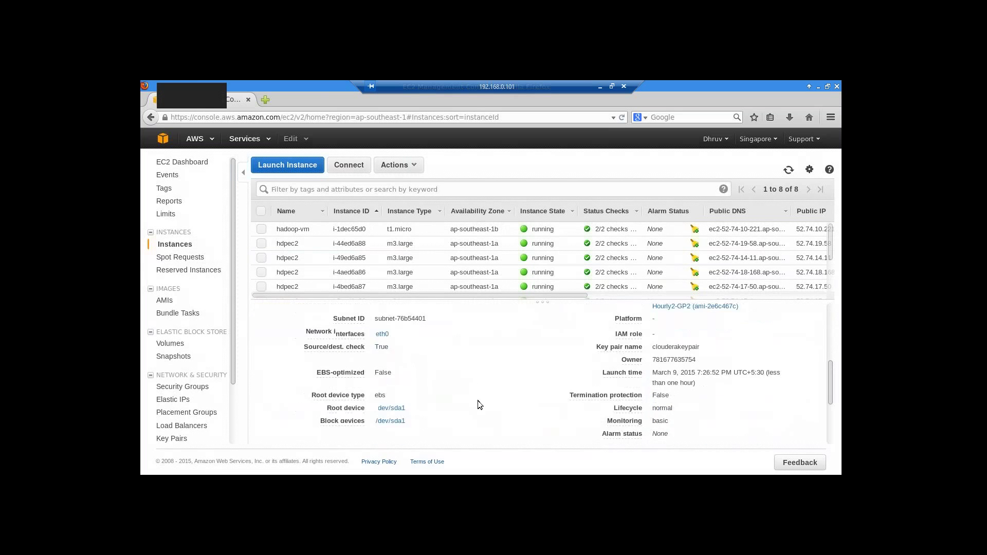
pyautogui.scroll(-4, 477, 401)
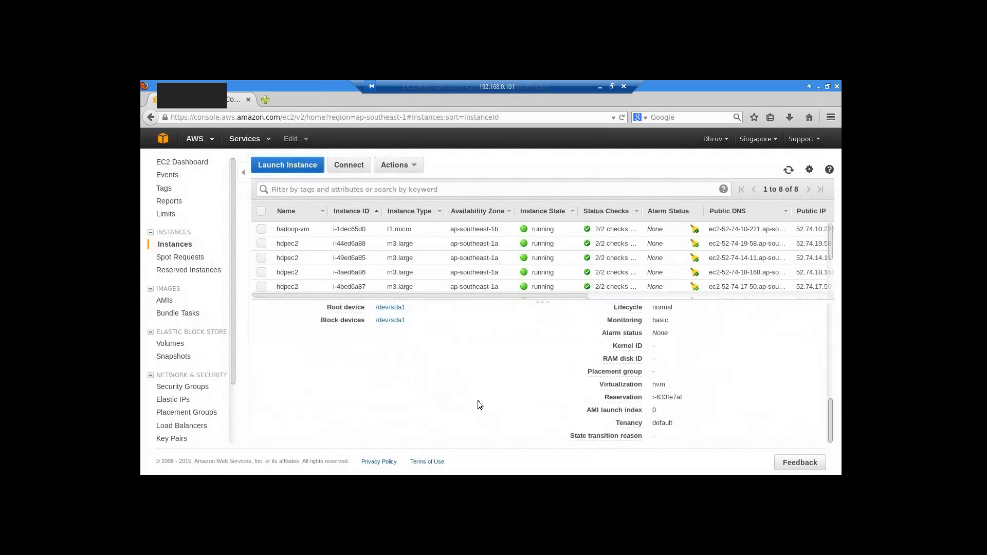
pyautogui.scroll(9, 477, 400)
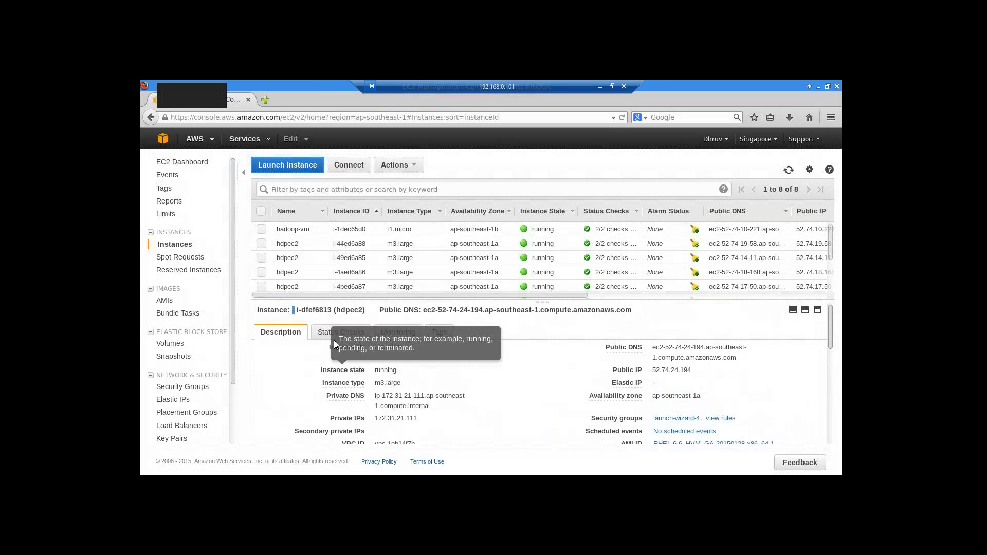
# - Recheck status checks and basic monitoring with no alarms, then resize to show all eight instances
pyautogui.click(337, 334)
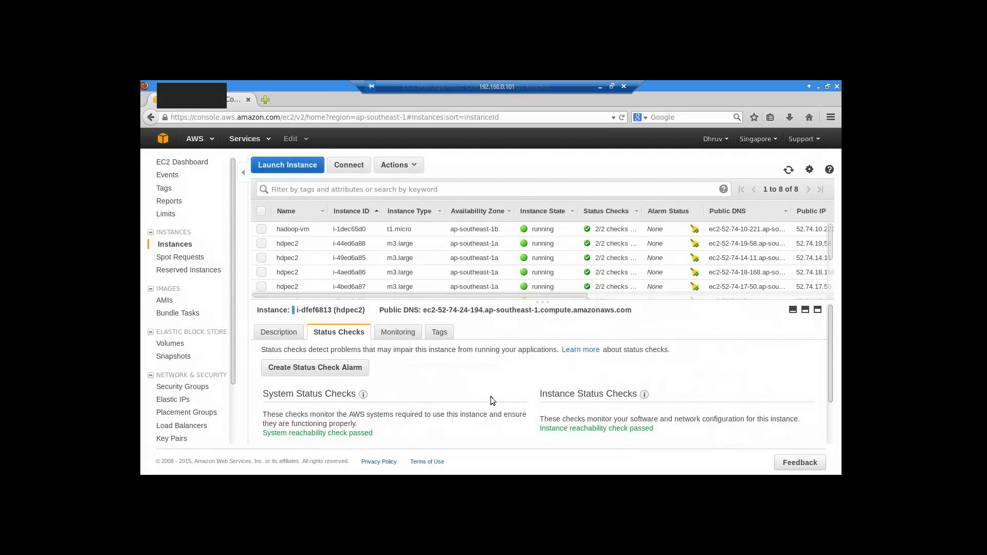
pyautogui.scroll(-2, 491, 399)
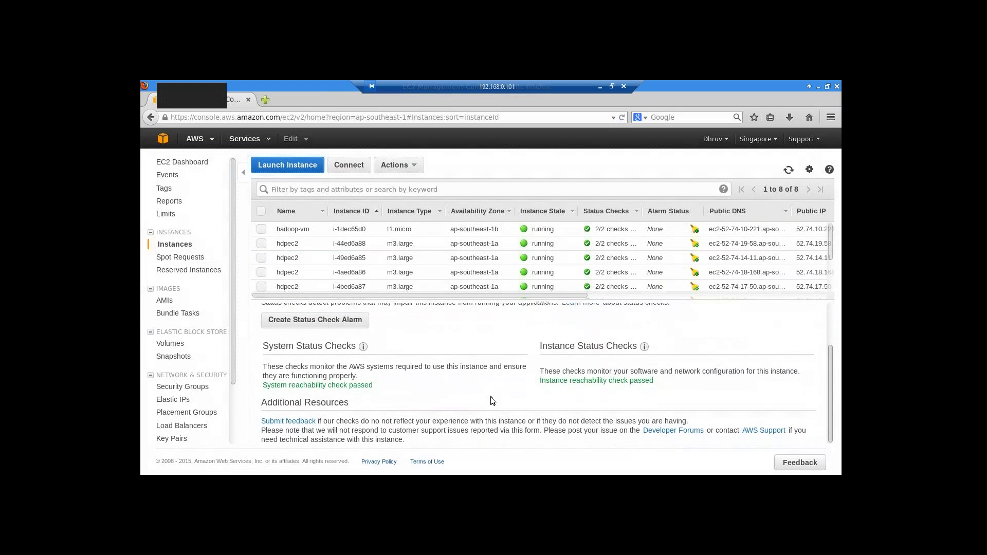
pyautogui.scroll(2, 491, 396)
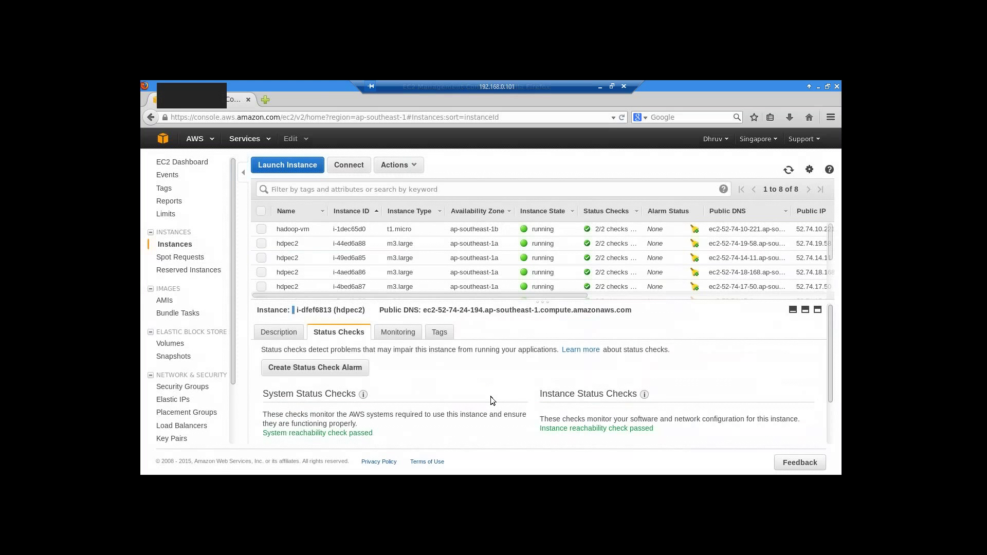
pyautogui.click(399, 333)
pyautogui.scroll(-4, 535, 408)
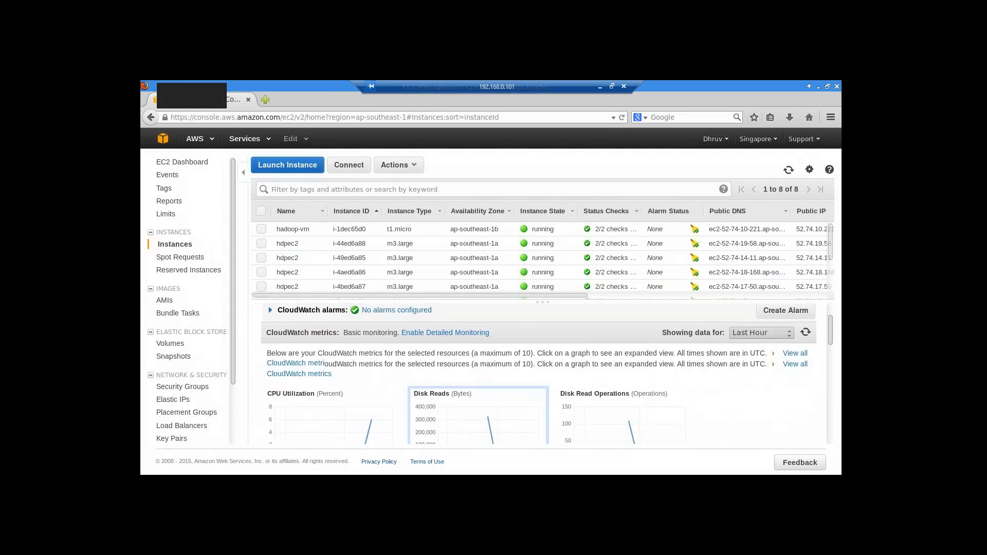
pyautogui.scroll(4, 536, 408)
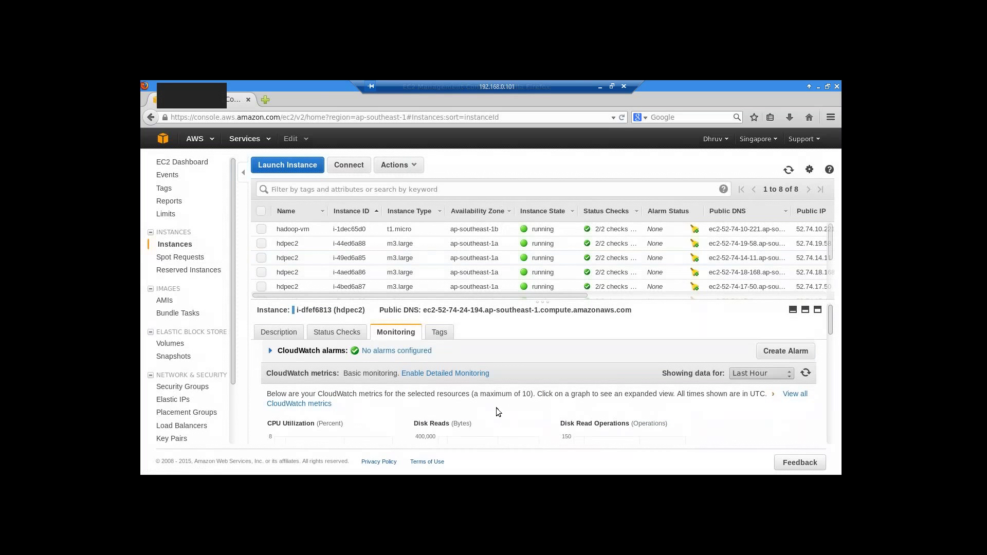
pyautogui.moveTo(545, 327); pyautogui.dragTo(545, 364)
pyautogui.moveTo(543, 360); pyautogui.dragTo(544, 364)
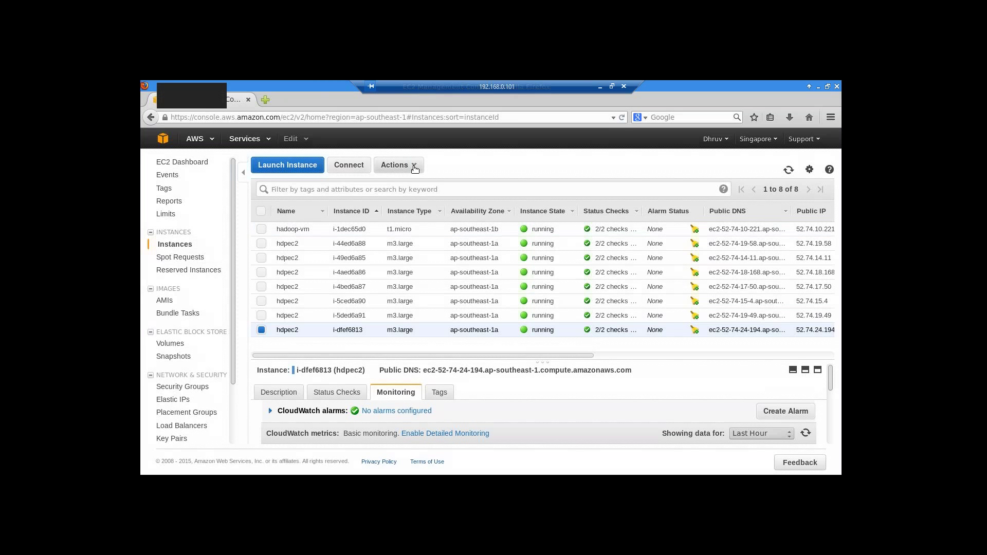
# - Select the launch-wizard-4 security group and view its inbound rules
pyautogui.click(180, 388)
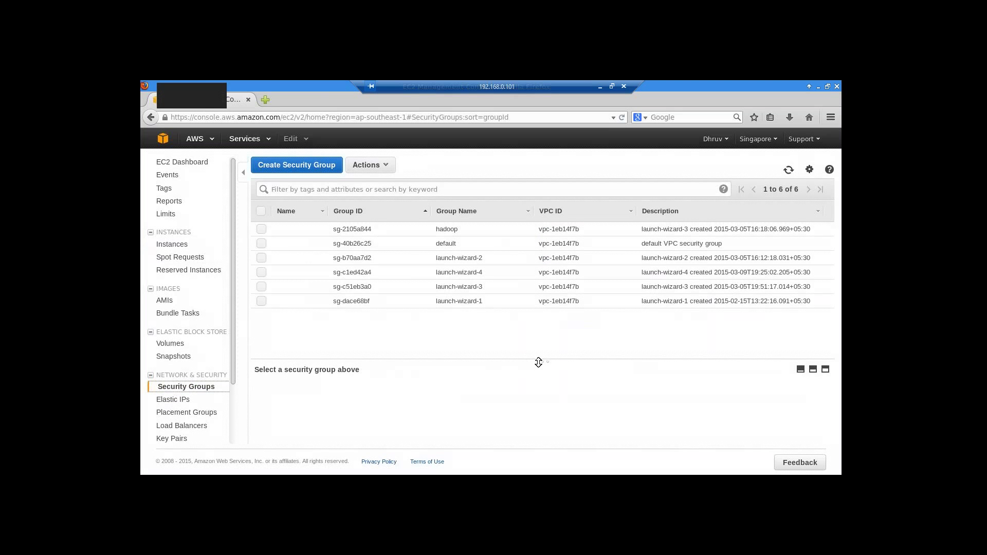
pyautogui.moveTo(542, 359); pyautogui.dragTo(545, 326)
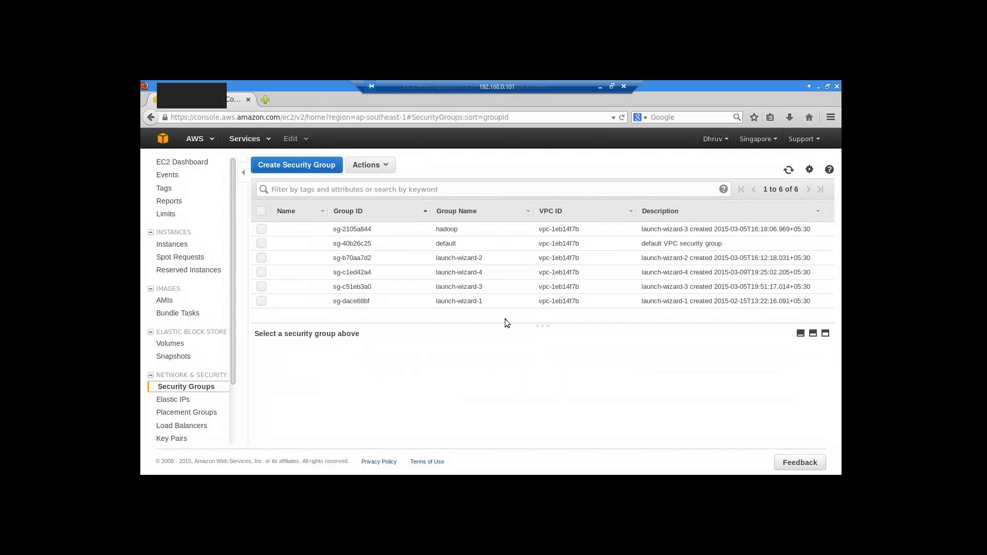
pyautogui.click(261, 273)
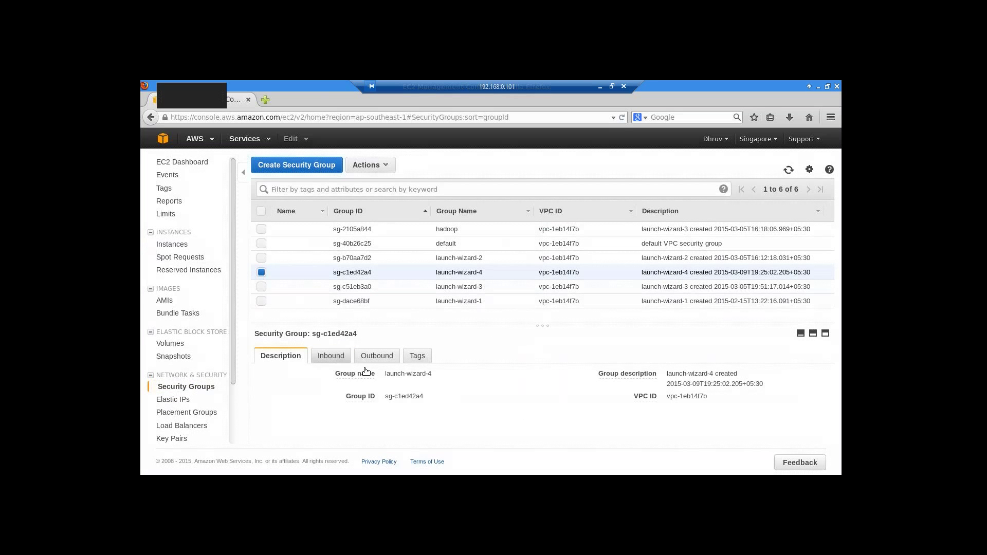
pyautogui.click(330, 355)
pyautogui.scroll(-1, 484, 397)
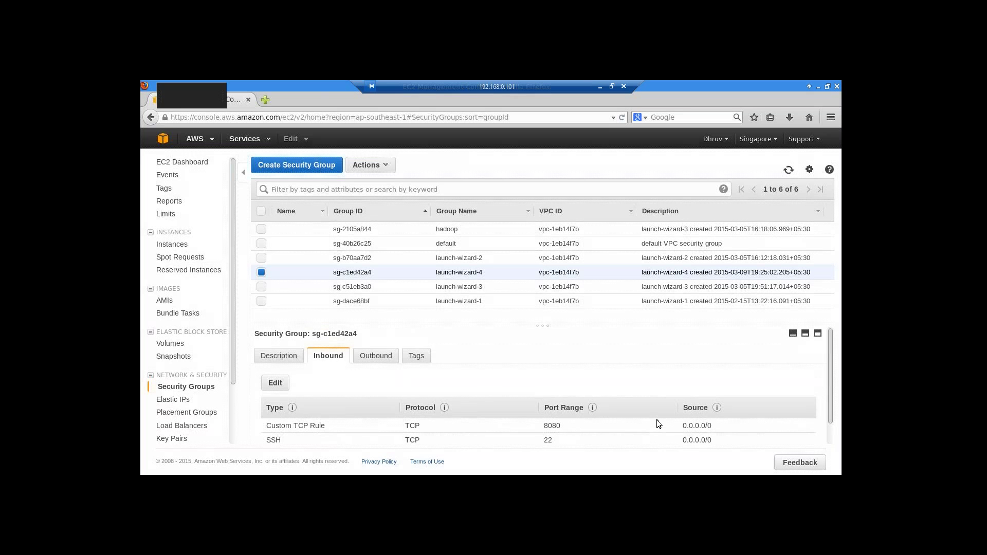
# - Check its outbound rules and description, then return to inbound: TCP 8080, SSH 22, All TCP 0-65535
pyautogui.click(389, 357)
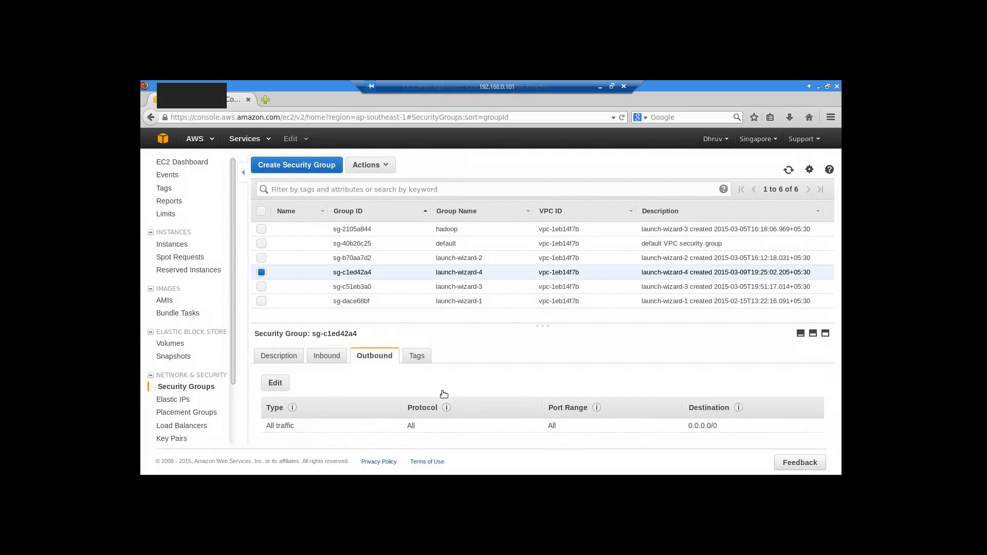
pyautogui.click(283, 356)
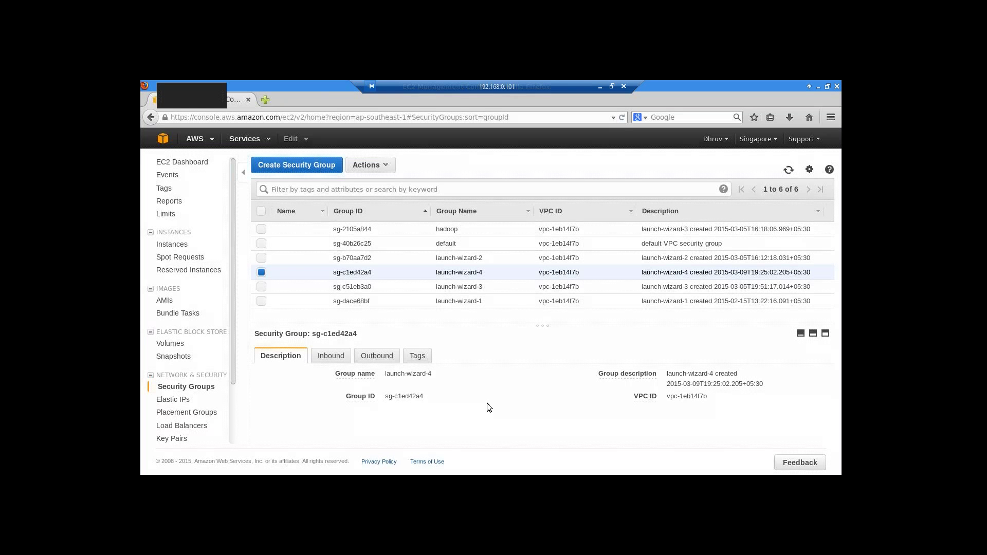
pyautogui.moveTo(354, 376)
pyautogui.click(328, 355)
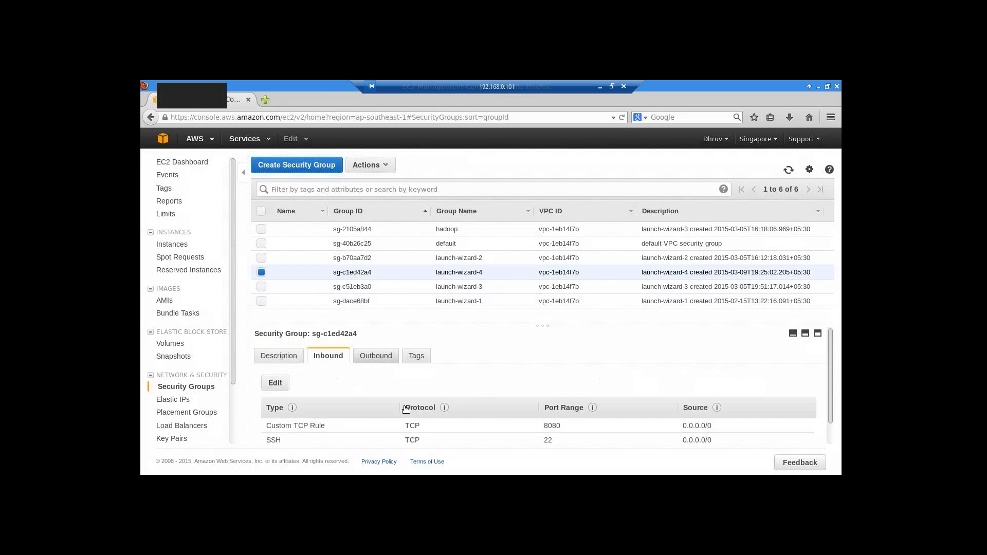
pyautogui.scroll(-1, 485, 402)
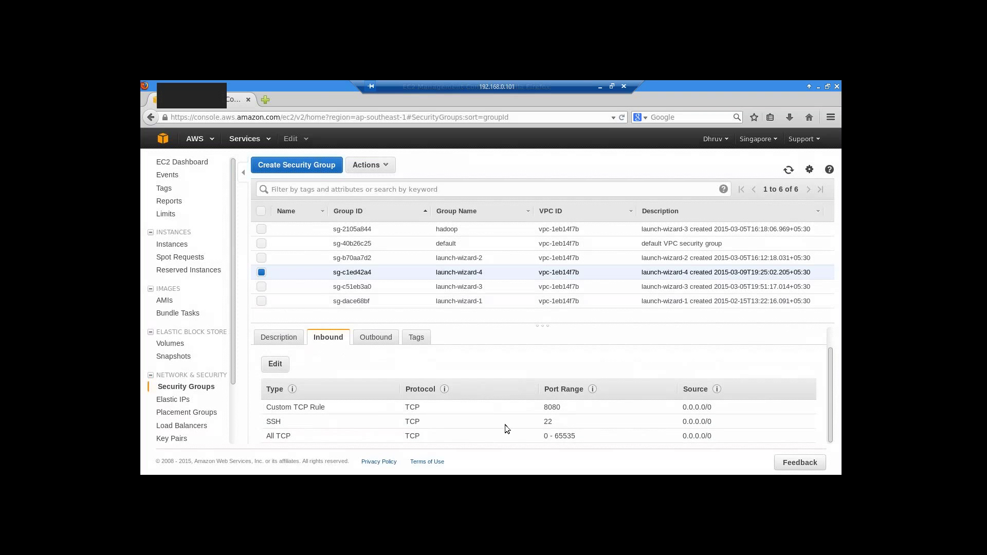
pyautogui.scroll(1, 505, 426)
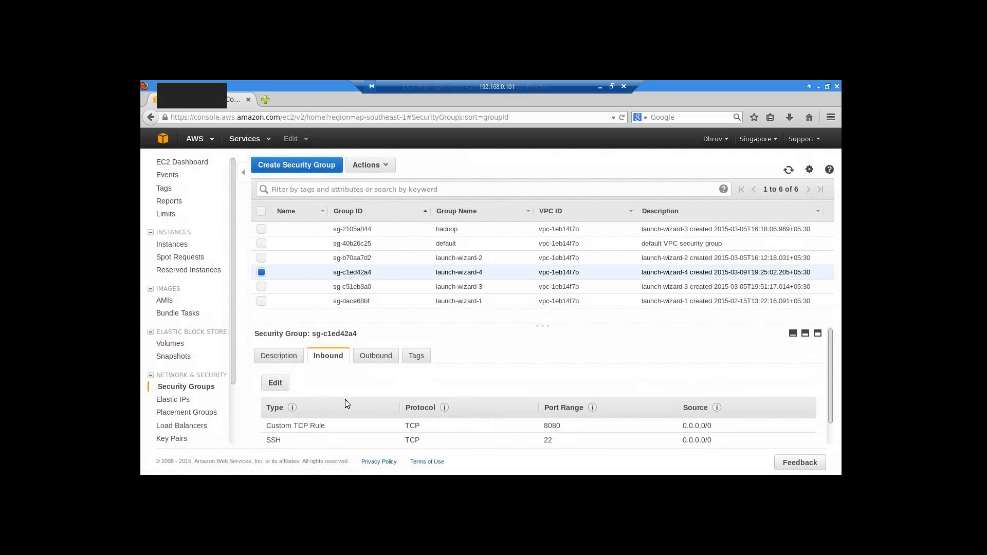
# - Bring the SSH session terminal forward, minimize the local terminal and reposition the window
pyautogui.hotkey('alt', 'Tab')
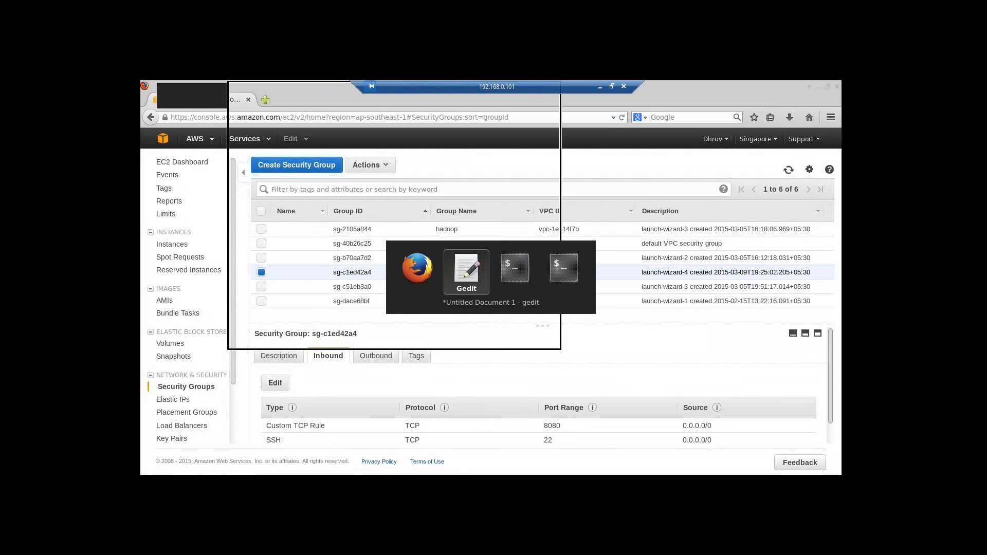
pyautogui.click(532, 279)
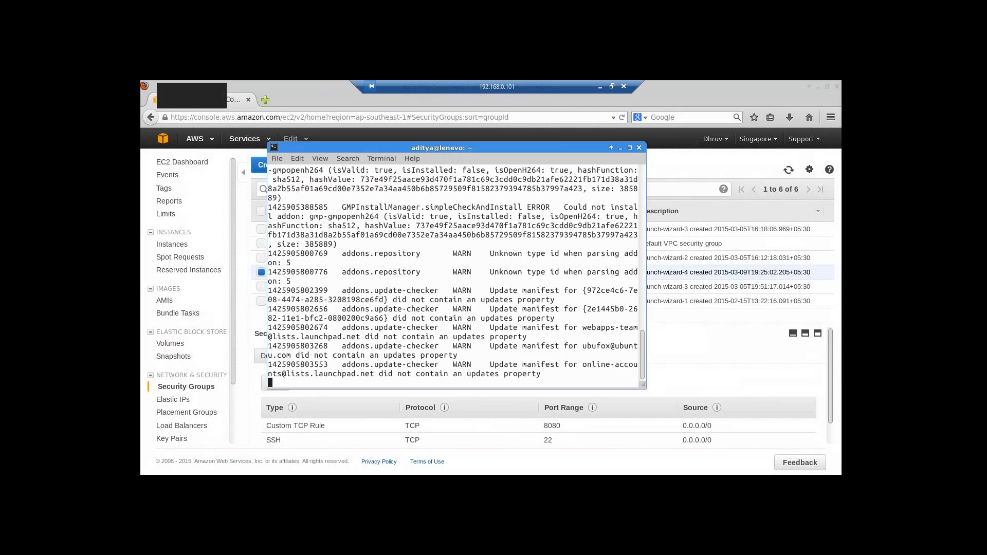
pyautogui.hotkey('alt', 'Tab')
pyautogui.press('Tab')
pyautogui.press('Tab')
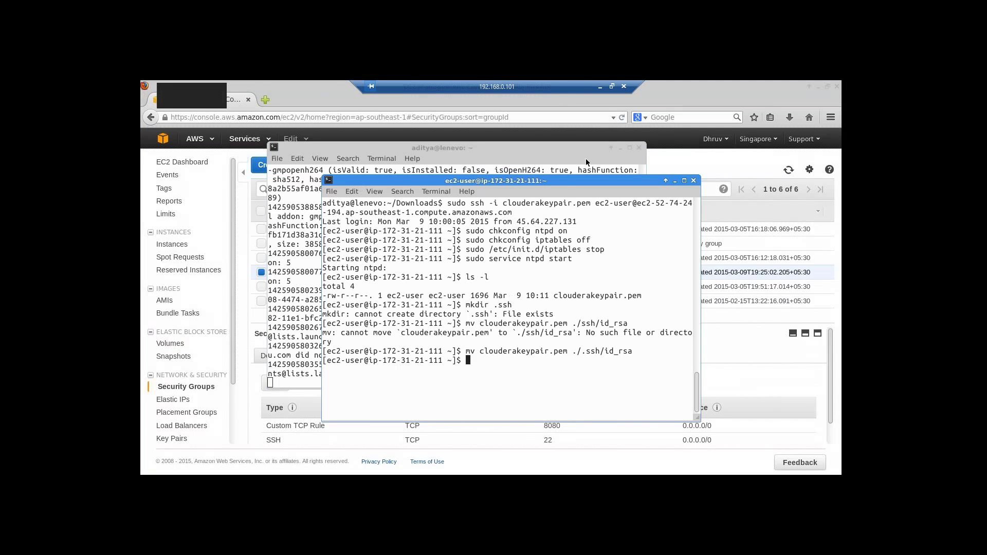
pyautogui.click(620, 148)
pyautogui.moveTo(609, 179); pyautogui.dragTo(565, 144)
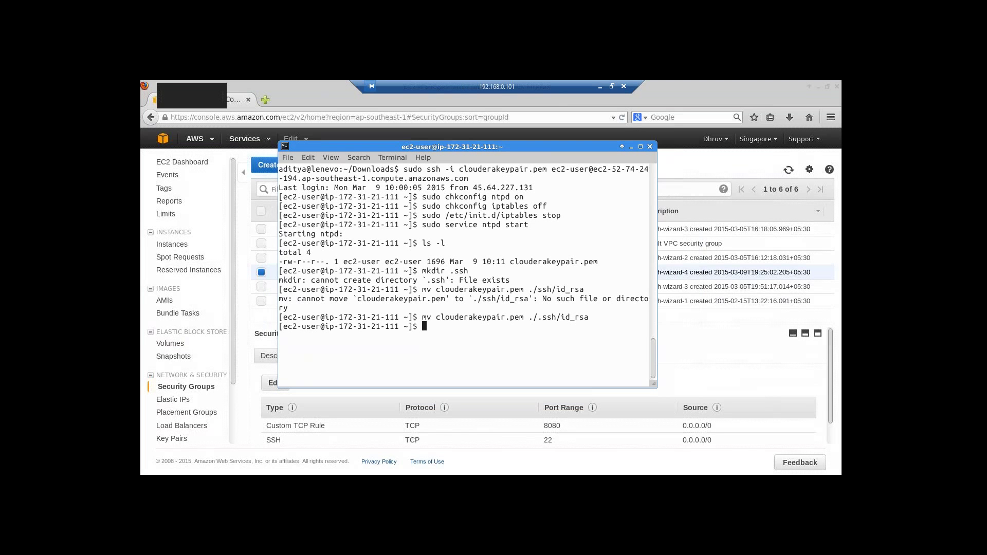
# - Become root with sudo su and maximize the terminal window
pyautogui.write('sudo su')
pyautogui.press('Return')
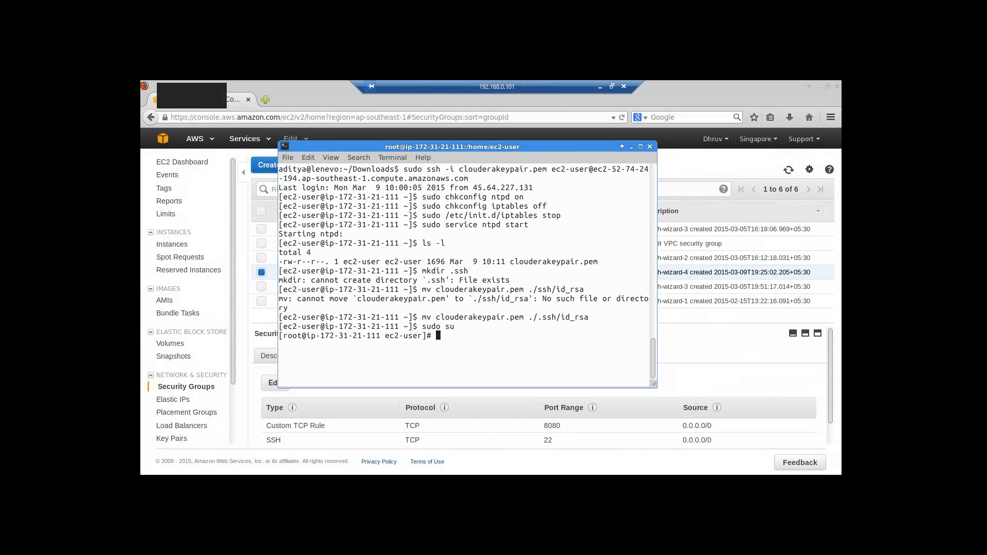
pyautogui.click(639, 147)
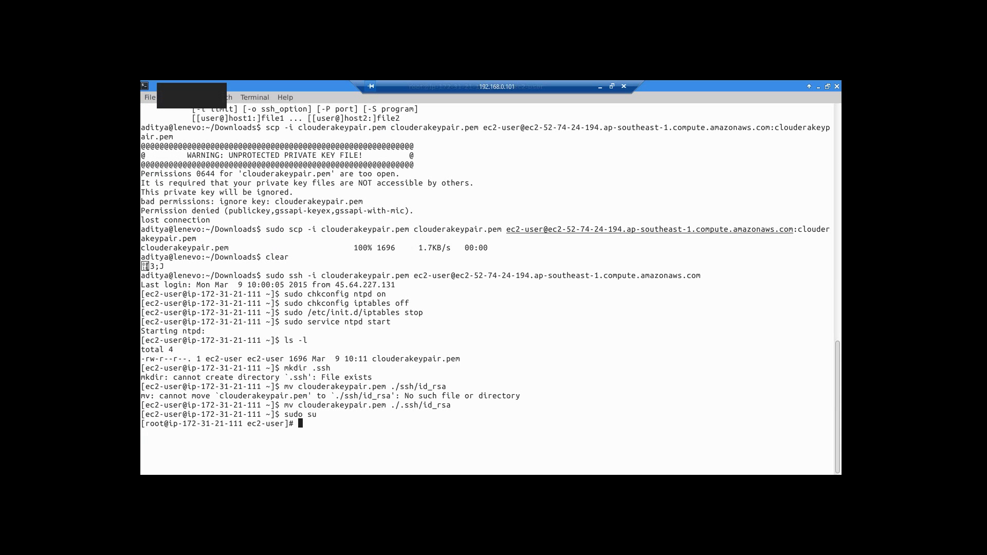
# - Clear the screen and wget ambari.repo from public-repo-1.hortonworks.com/ambari/centos6/1.x/updates/1.4.3.38
pyautogui.write('clear')
pyautogui.press('Return')
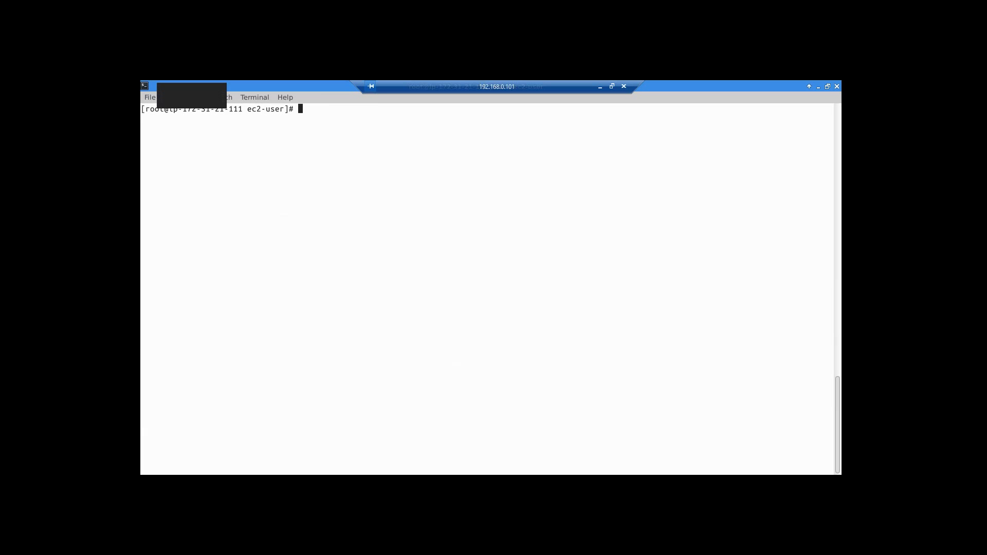
pyautogui.write('whet')
pyautogui.press('BackSpace')
pyautogui.press('BackSpace')
pyautogui.press('BackSpace')
pyautogui.press('BackSpace')
pyautogui.write('get http://public-repo-1.')
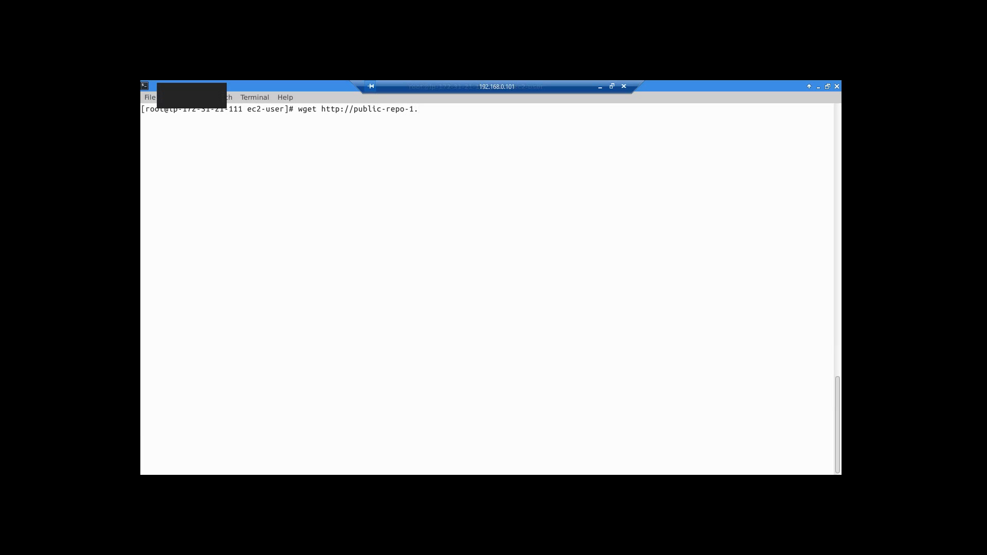
pyautogui.write('hortonworks.com/ambari')
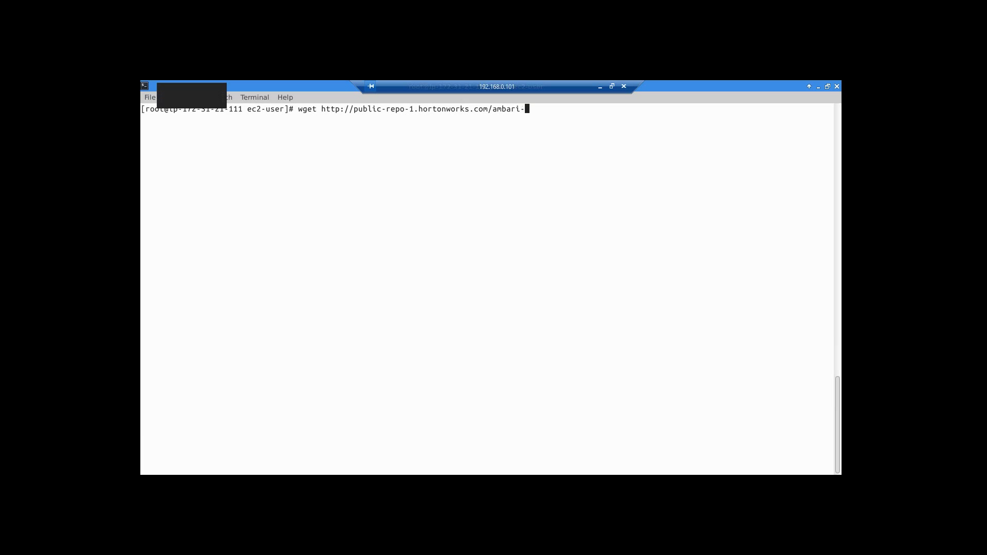
pyautogui.write('/')
pyautogui.write('centod')
pyautogui.write('/')
pyautogui.press('BackSpace')
pyautogui.write('6/')
pyautogui.write('1.x/update')
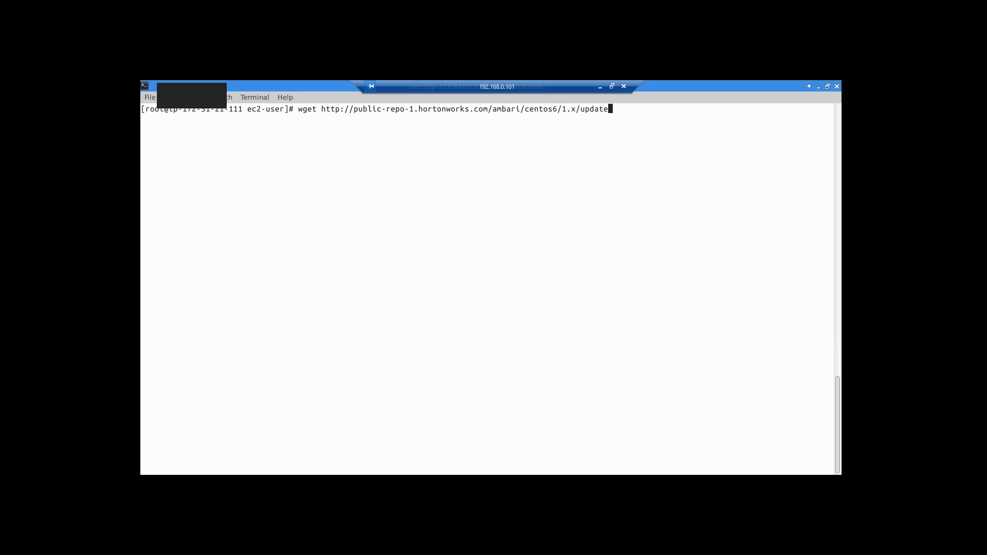
pyautogui.write('s/1.4.3.38/ambari.repo')
pyautogui.press('Return')
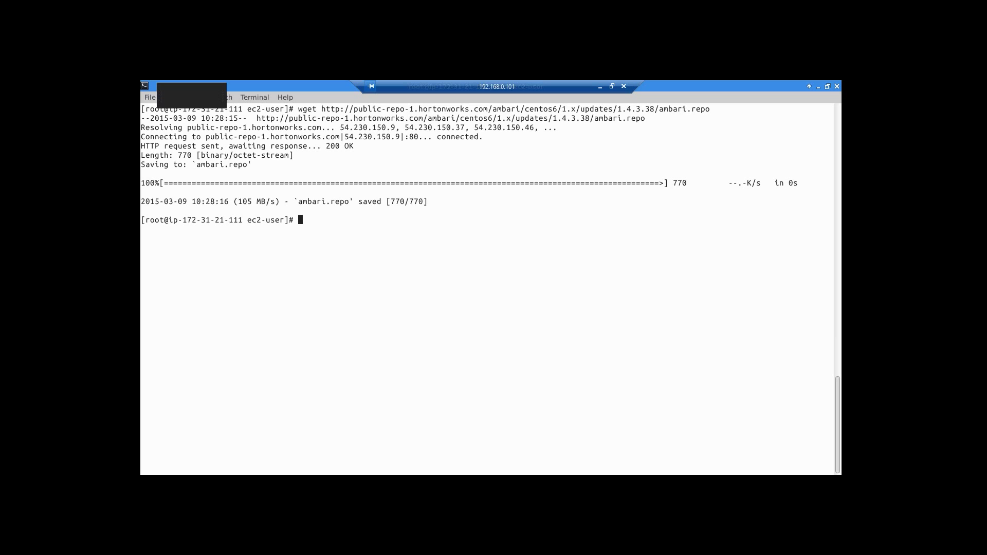
# - Copy ambari.repo into /etc/yum.repos.d and run yum repolist to confirm the Ambari repos
pyautogui.write('cp')
pyautogui.write('ambari.repo /etc/yum')
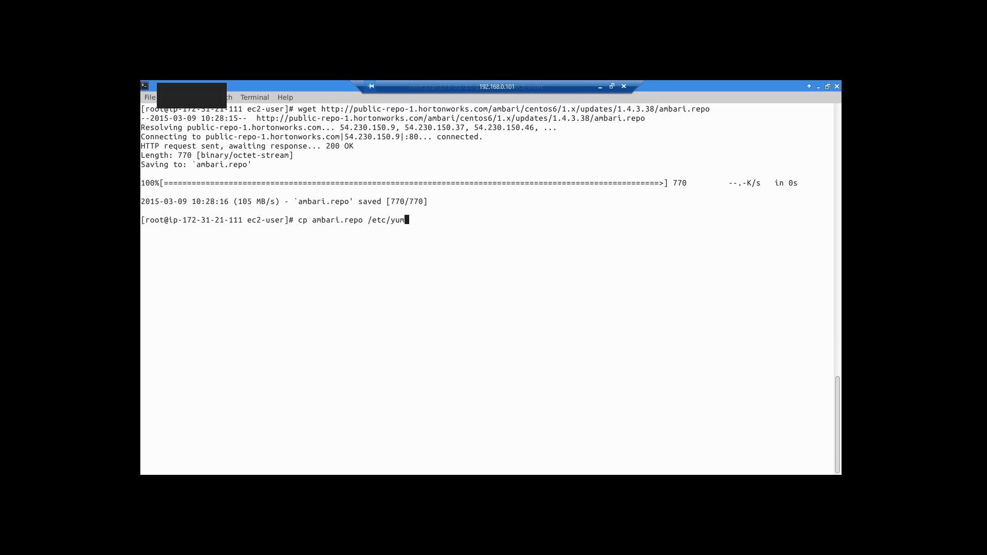
pyautogui.write('.repos.d')
pyautogui.press('Return')
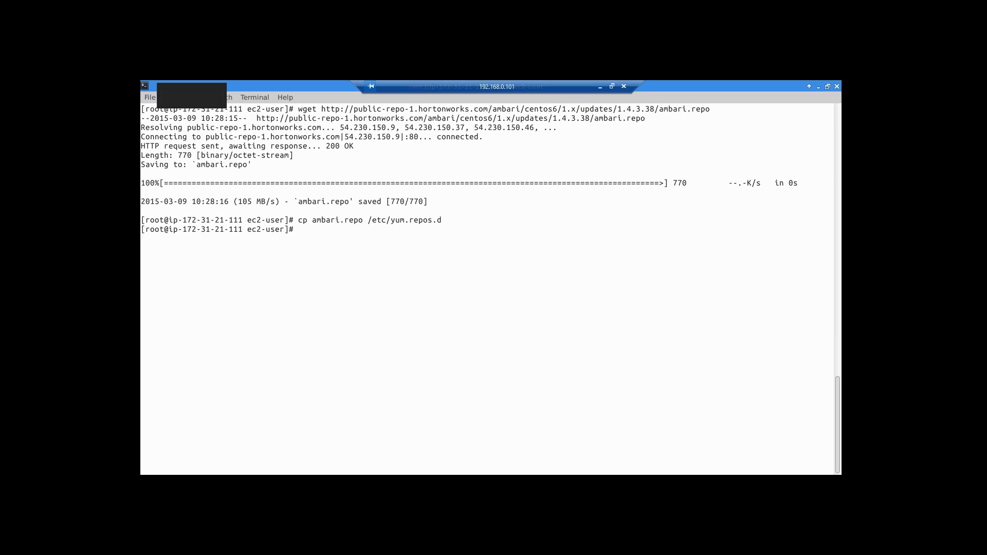
pyautogui.write('yum repolist')
pyautogui.press('Return')
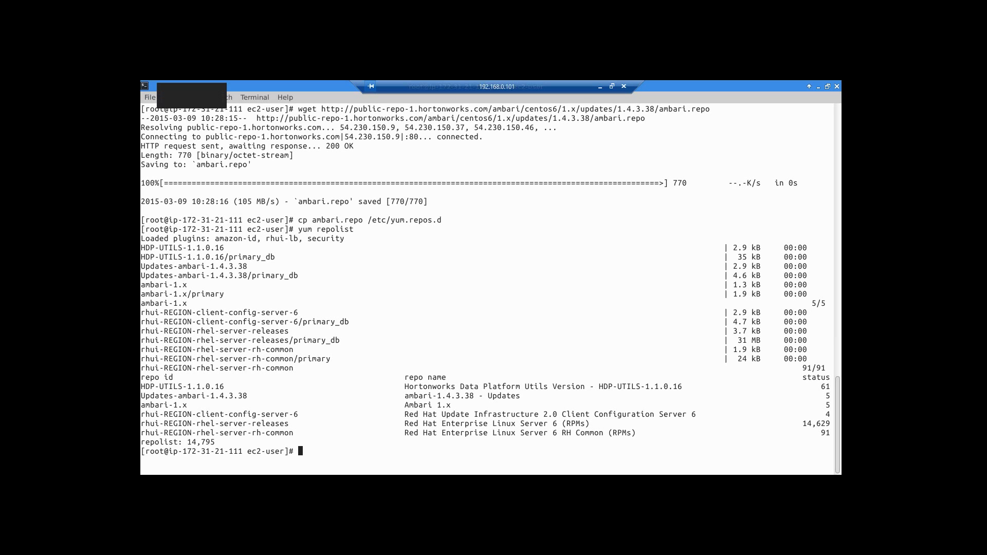
# - Enter 'yum install ambari-server' at the root prompt without running it
pyautogui.write('yum install-')
pyautogui.press('BackSpace')
pyautogui.write('ambari-server')
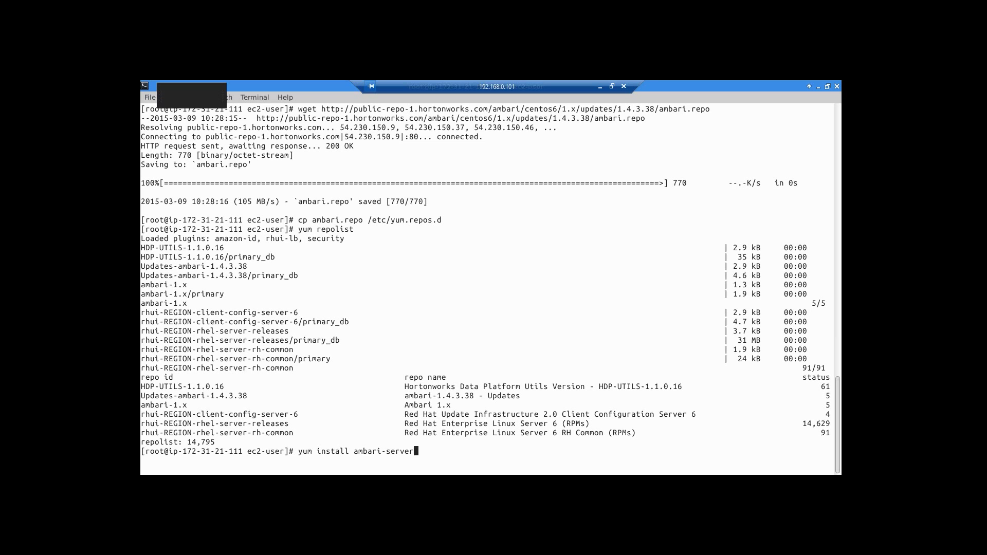
# - Install the ambari-server package, accepting the four packages and the Hortonworks GPG key
pyautogui.press('Return')
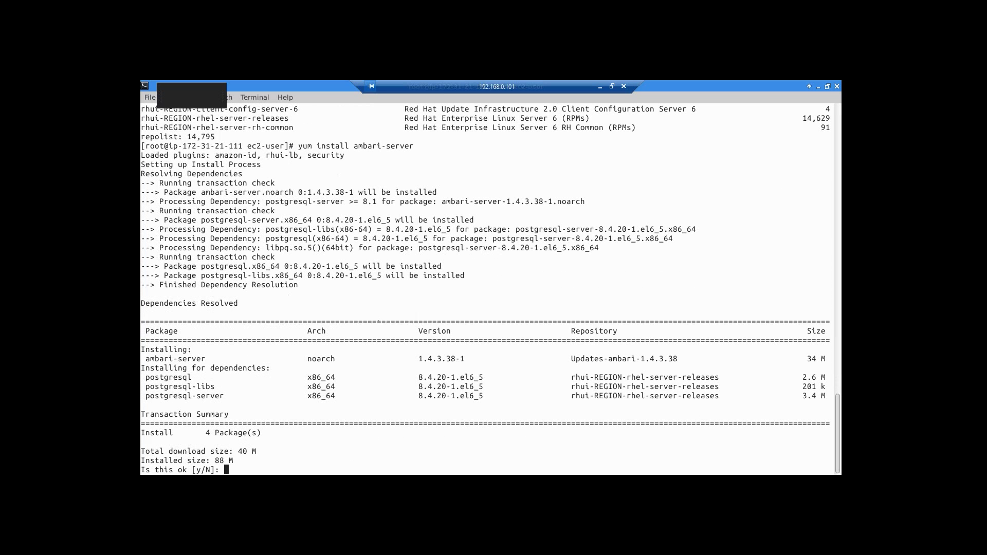
pyautogui.write('y')
pyautogui.press('Return')
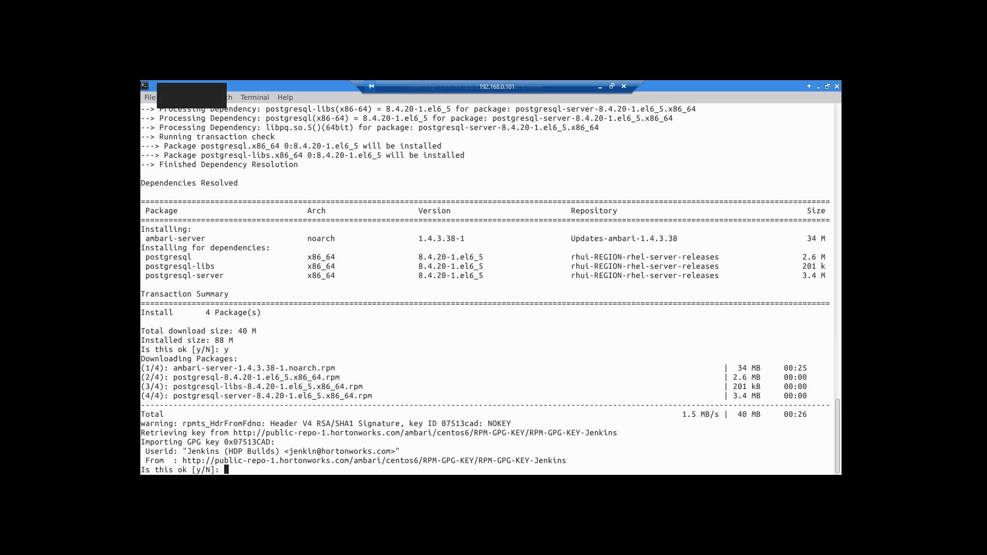
pyautogui.write('y')
pyautogui.press('Return')
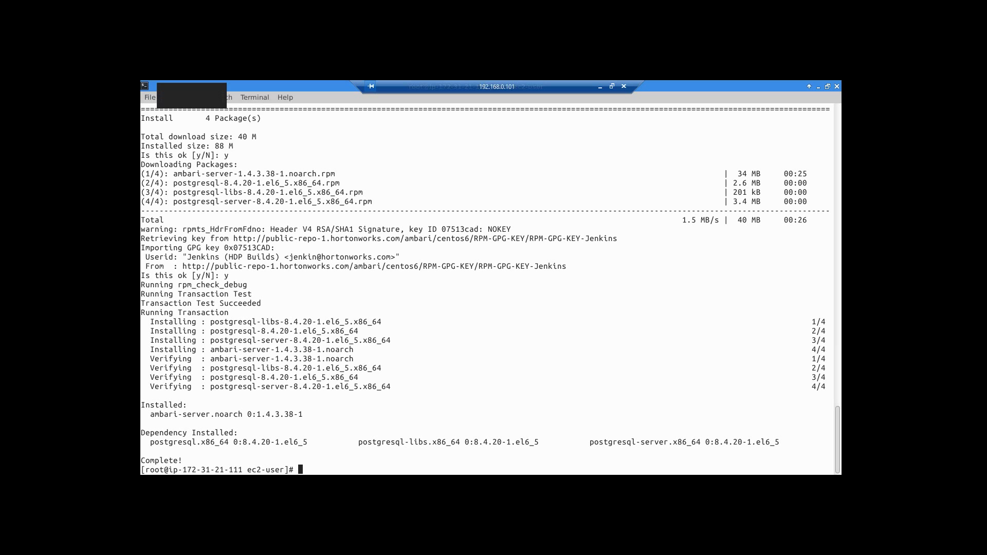
# - Clear the terminal and enter the ambari-server setup command
pyautogui.write('clear')
pyautogui.press('Return')
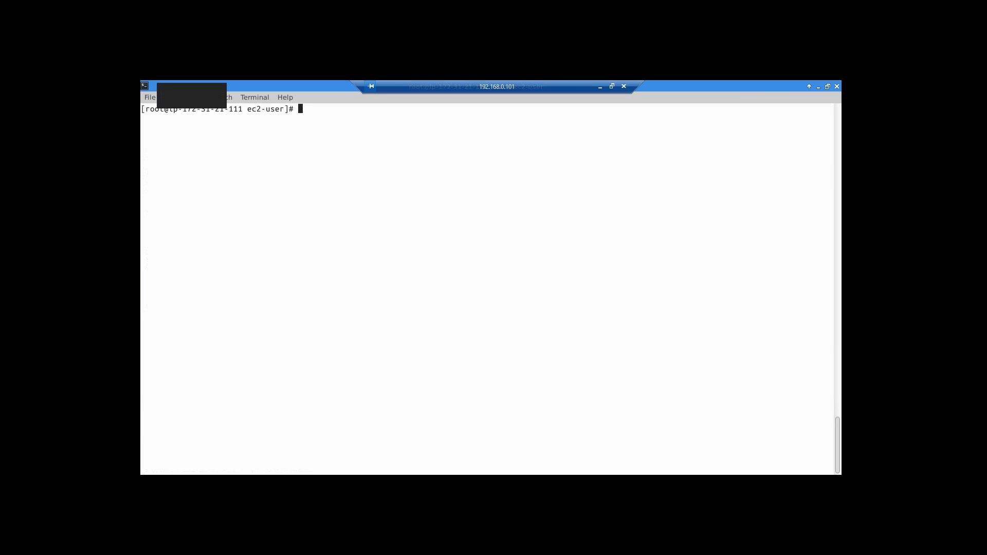
pyautogui.write('ambari-server setup')
# - Run ambari-server setup with SELinux temporarily disabled, the default daemon account, Oracle license accepted, and no advanced database configuration
pyautogui.press('Return')
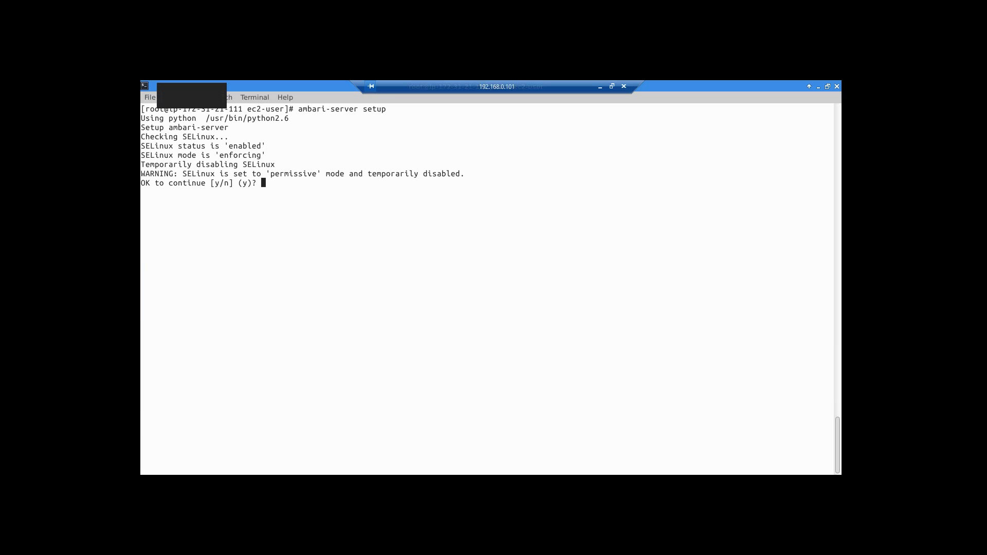
pyautogui.write('y')
pyautogui.press('BackSpace')
pyautogui.press('Return')
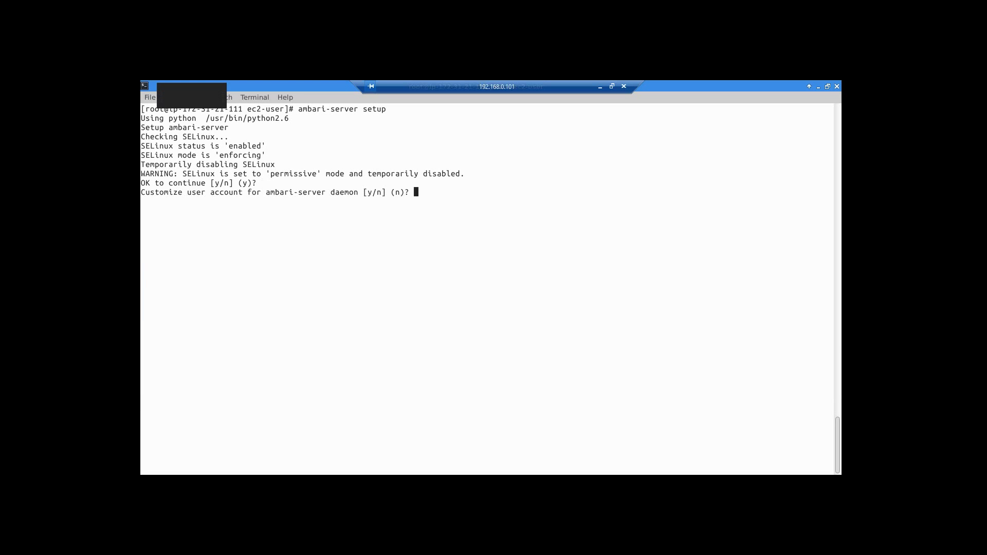
pyautogui.press('Return')
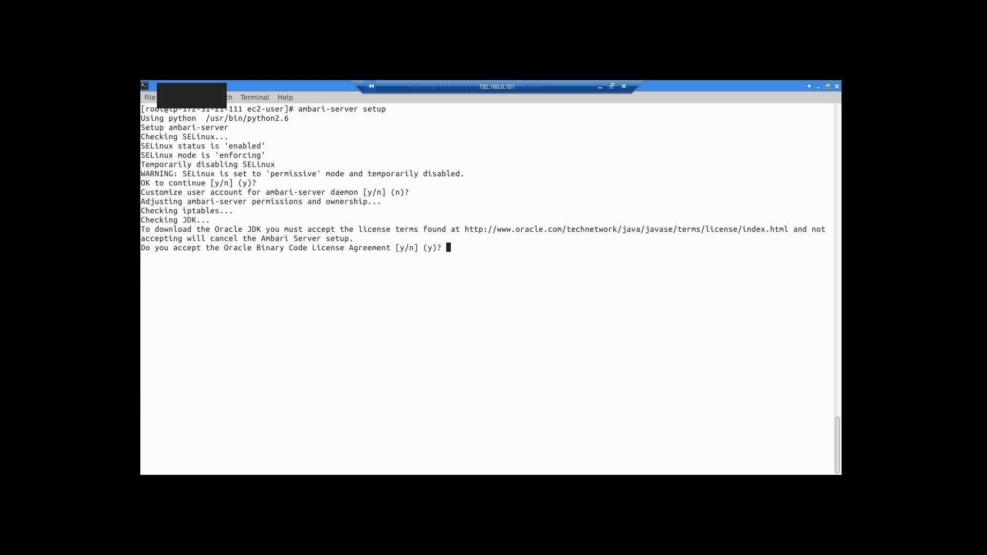
pyautogui.press('Return')
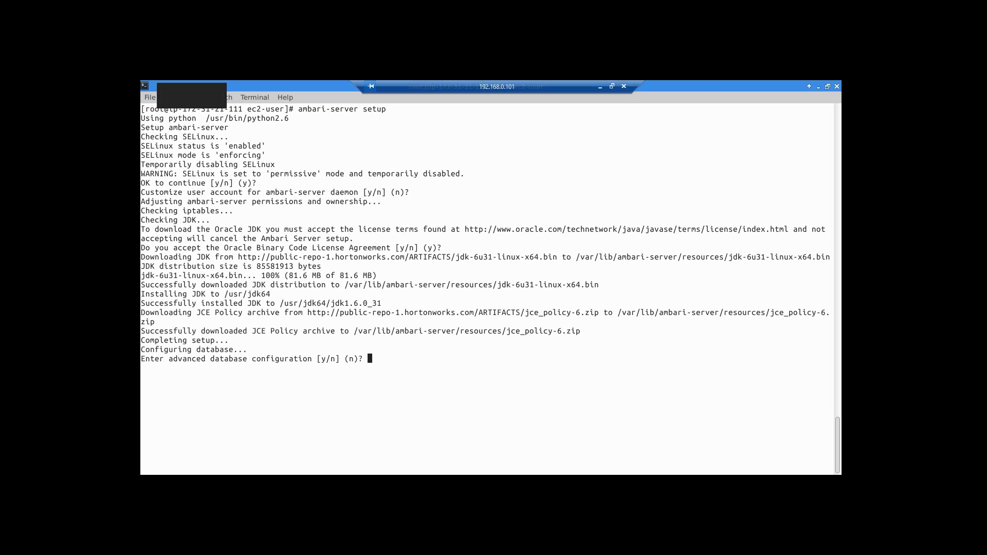
pyautogui.press('Return')
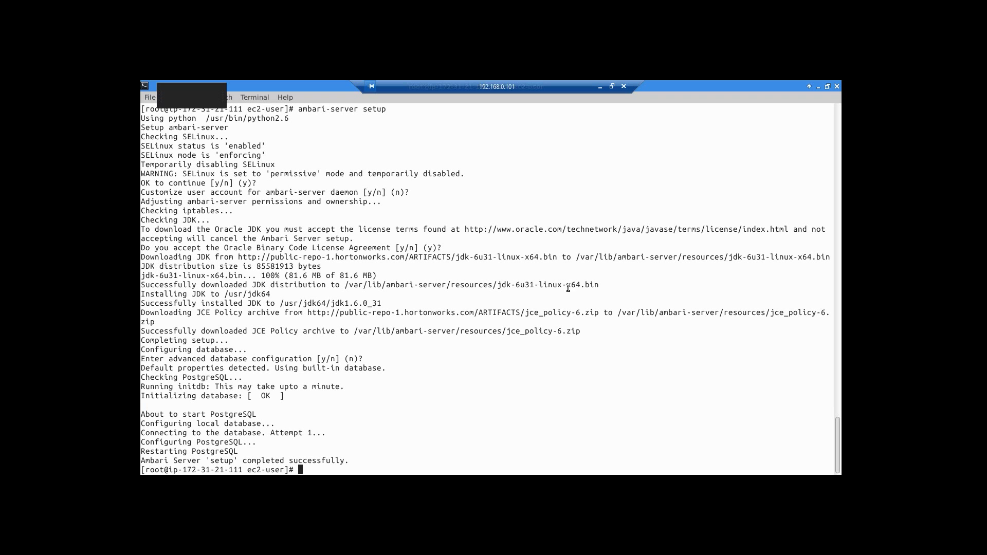
# - Return to the AWS console in the browser and list the running instances from the EC2 Dashboard
pyautogui.hotkey('alt', 'Tab')
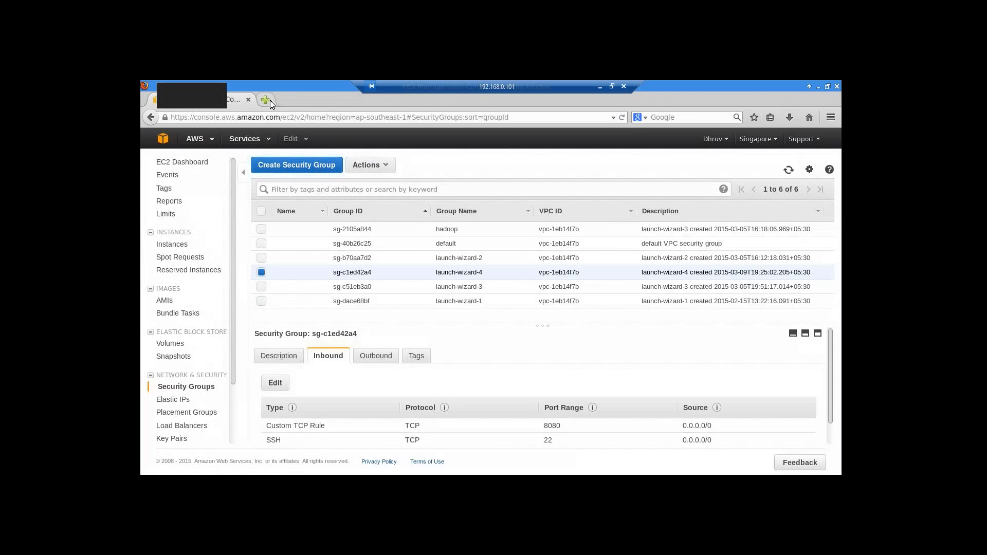
pyautogui.click(266, 99)
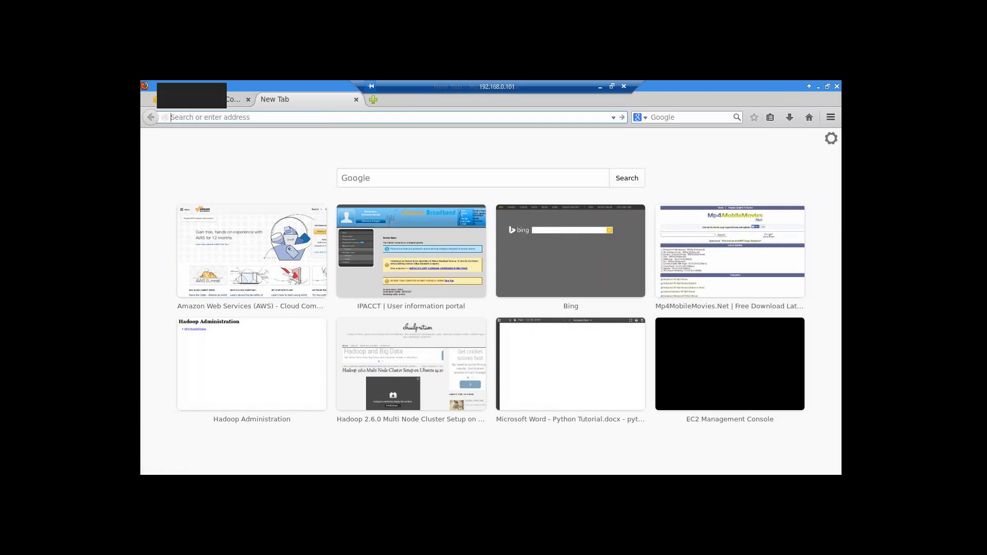
pyautogui.click(232, 105)
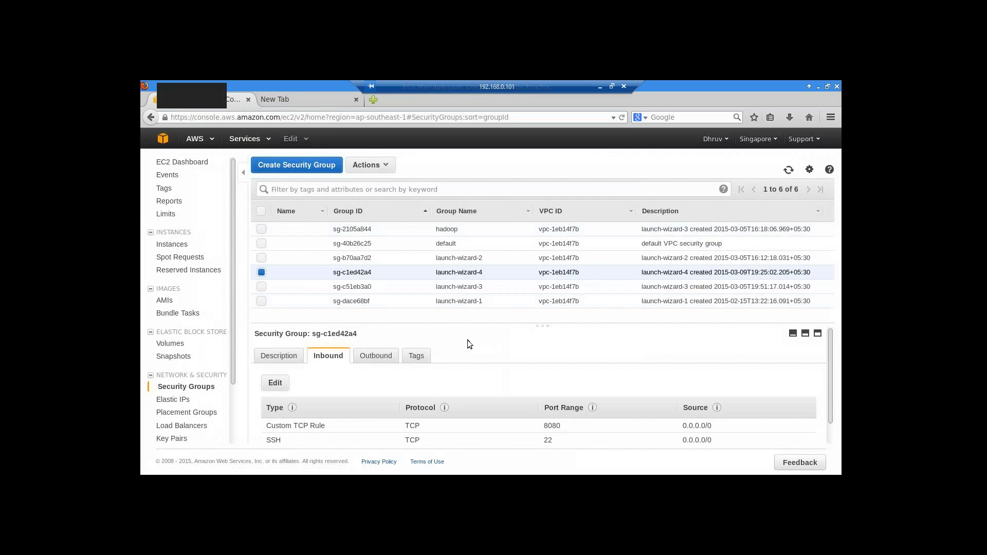
pyautogui.click(183, 161)
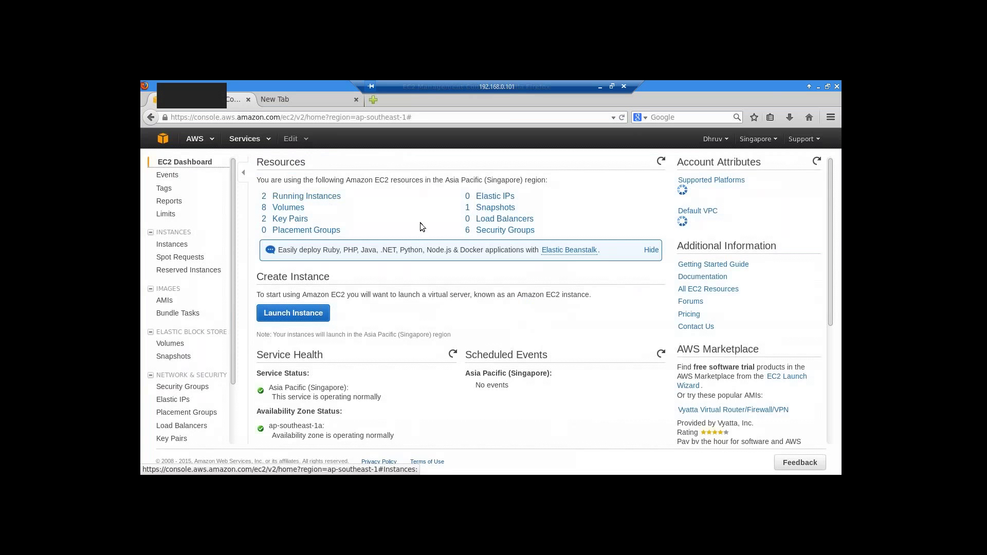
pyautogui.click(307, 196)
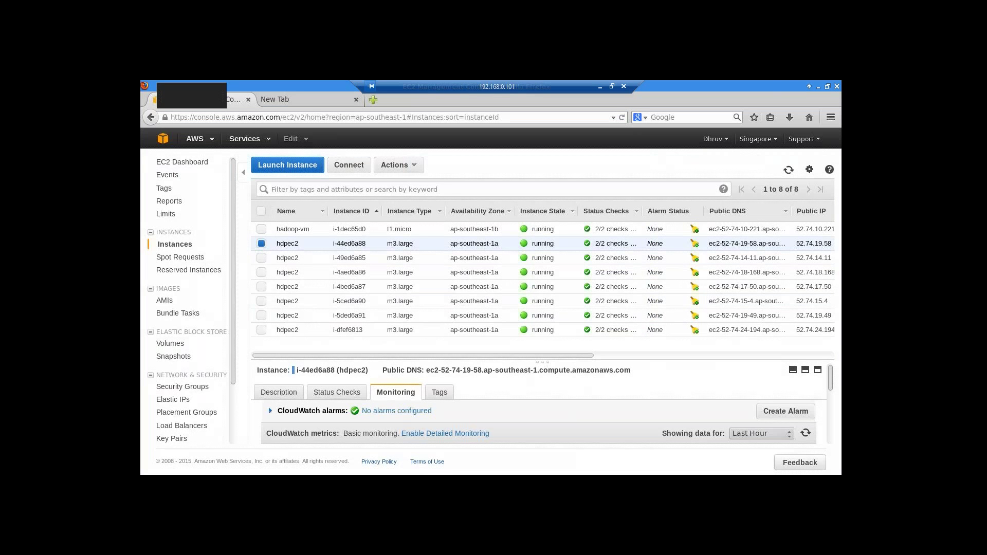
# - Enlarge the instance details and copy the instance's Public DNS hostname
pyautogui.moveTo(545, 363); pyautogui.dragTo(547, 284)
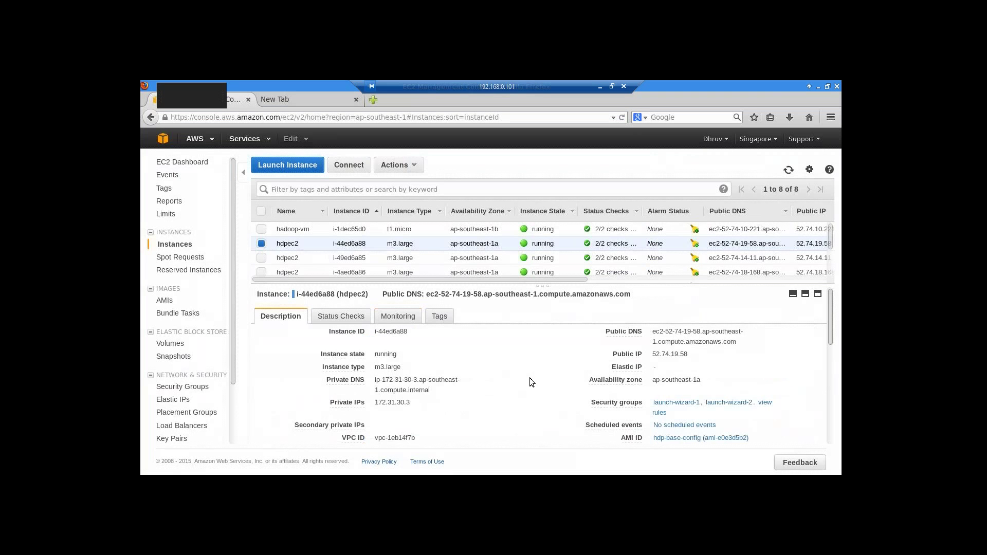
pyautogui.moveTo(654, 332); pyautogui.dragTo(721, 343)
pyautogui.rightClick(714, 339)
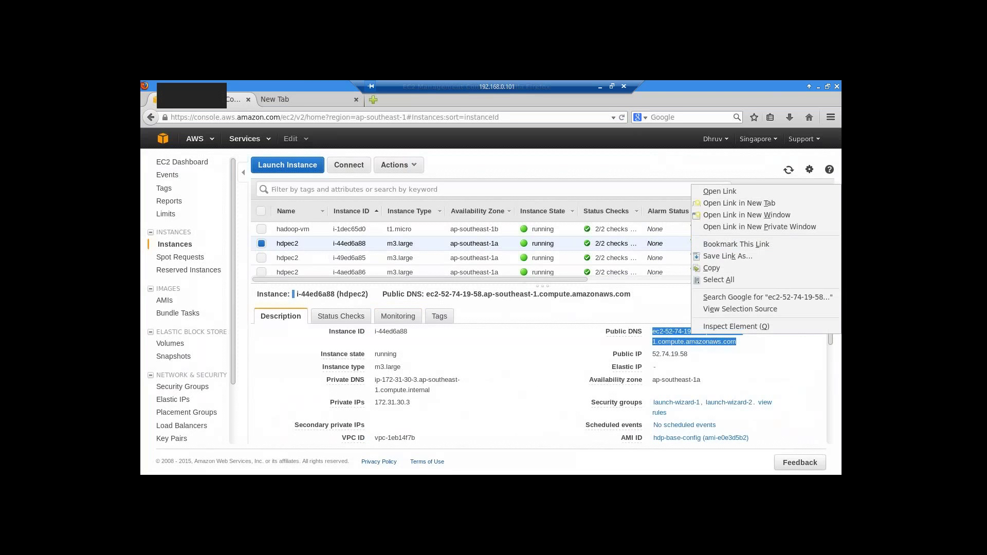
pyautogui.click(721, 268)
# - Open the hostname with :8080 in the blank tab, which fails to connect
pyautogui.click(286, 97)
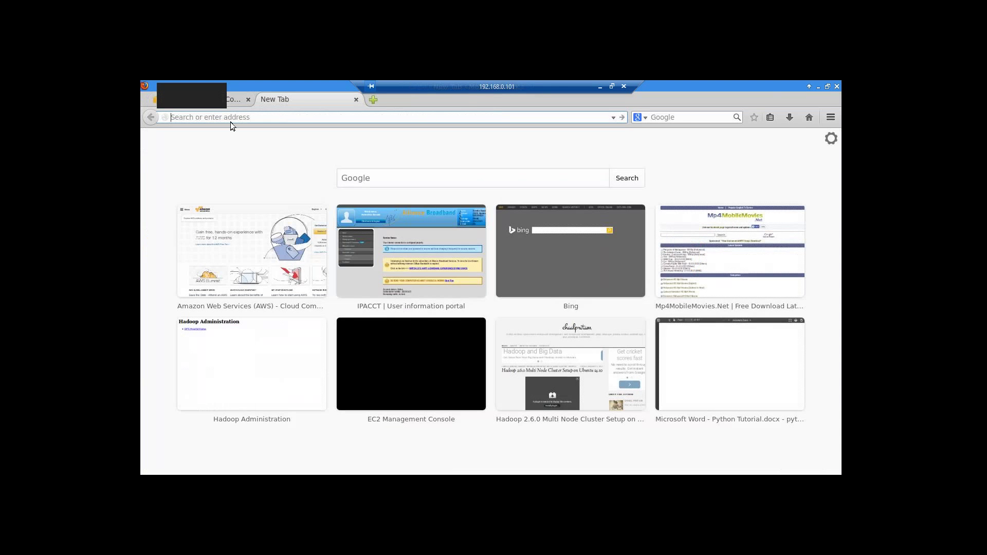
pyautogui.rightClick(235, 118)
pyautogui.click(280, 166)
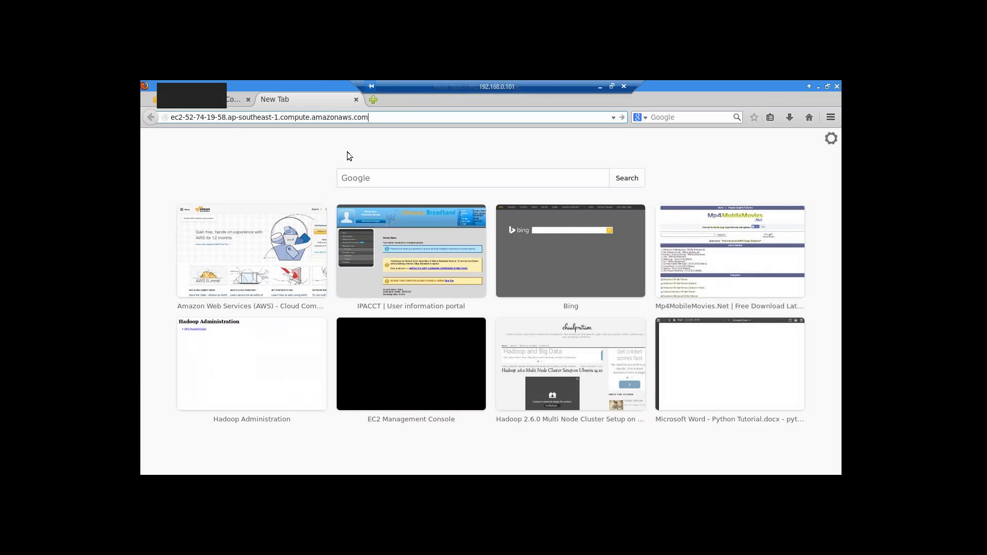
pyautogui.write(':8080')
pyautogui.press('Return')
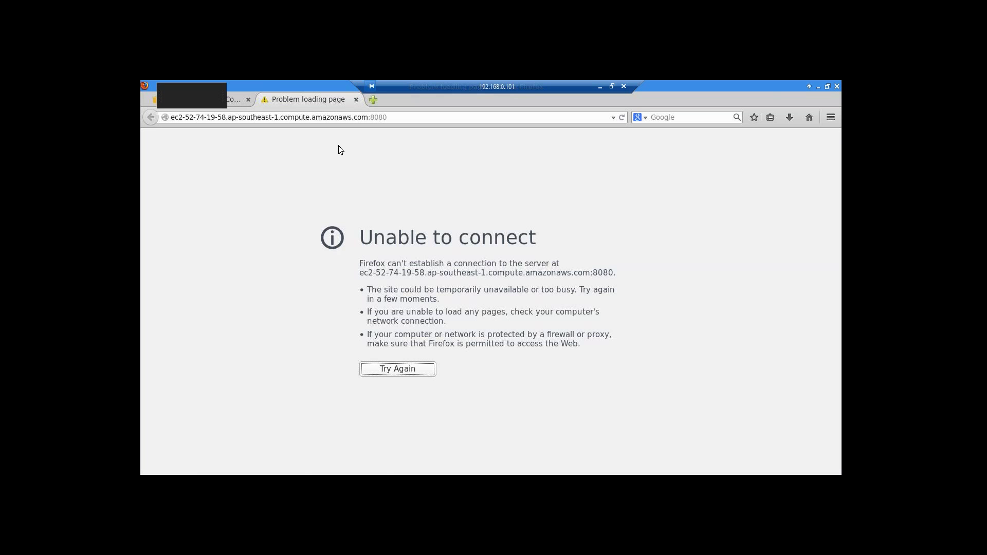
pyautogui.click(403, 119)
# - Retry the port 8080 address, then close the failed tab to return to the instances
pyautogui.press('Return')
pyautogui.click(356, 100)
pyautogui.click(762, 368)
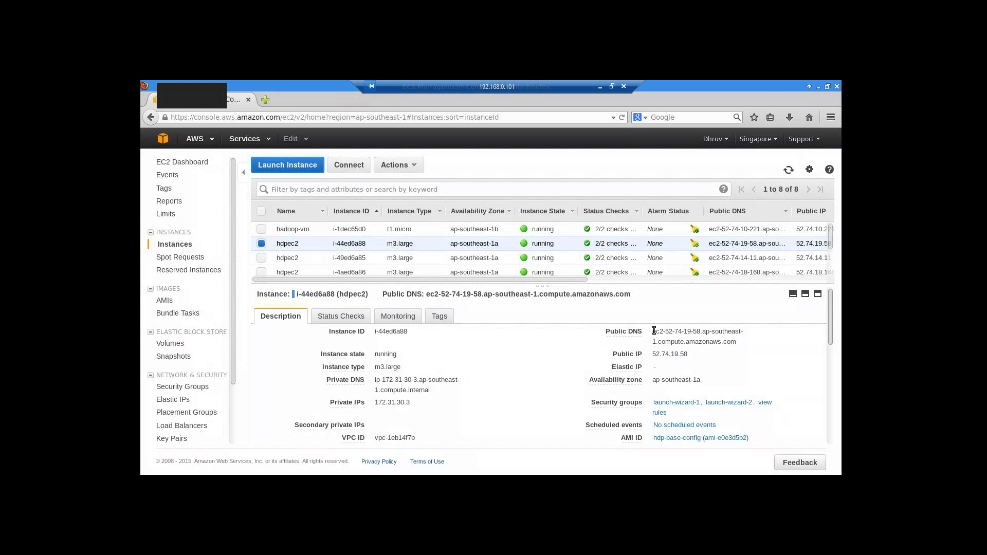
# - Copy the first instance's Public DNS, load it on port 8080 in a new tab, then close the failed tab
pyautogui.moveTo(654, 331); pyautogui.dragTo(740, 342)
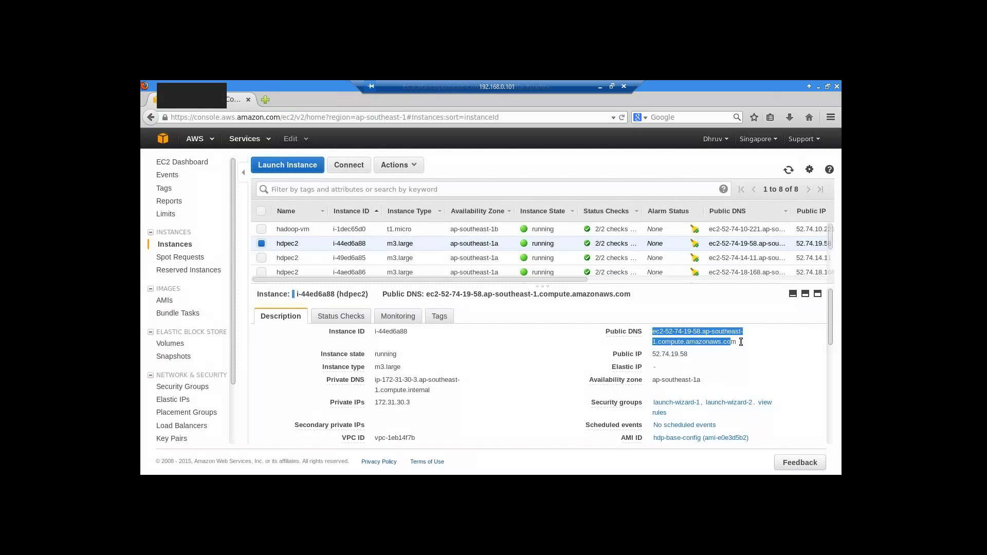
pyautogui.rightClick(705, 330)
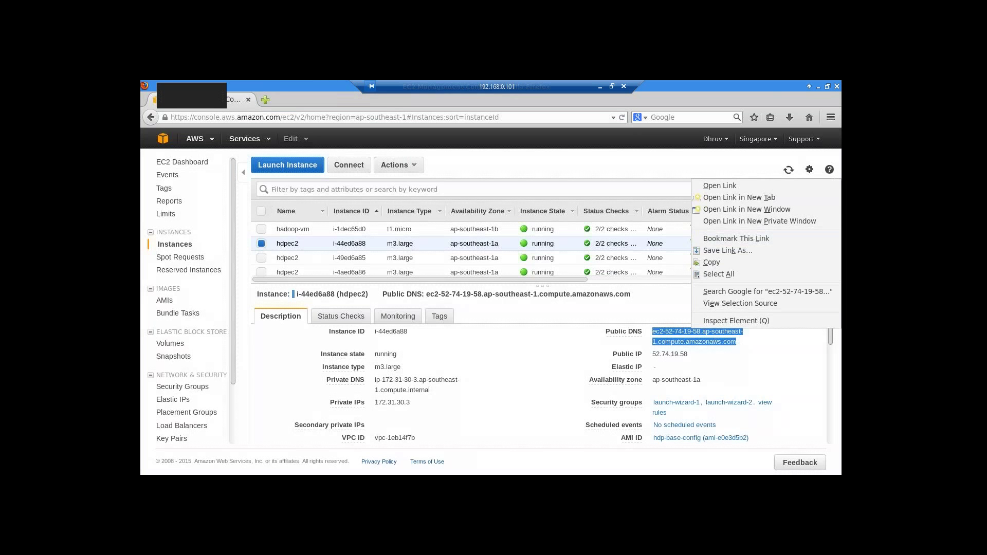
pyautogui.click(732, 261)
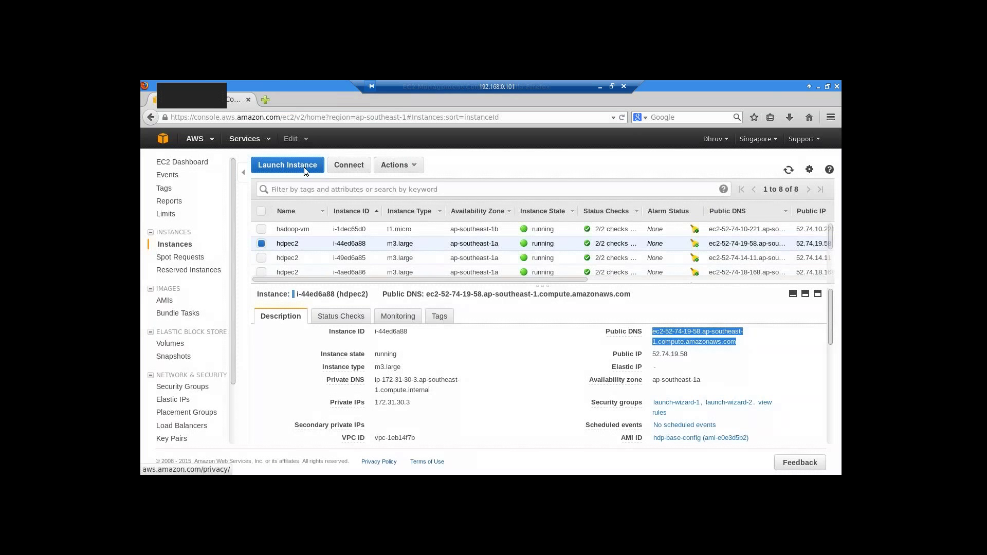
pyautogui.click(265, 99)
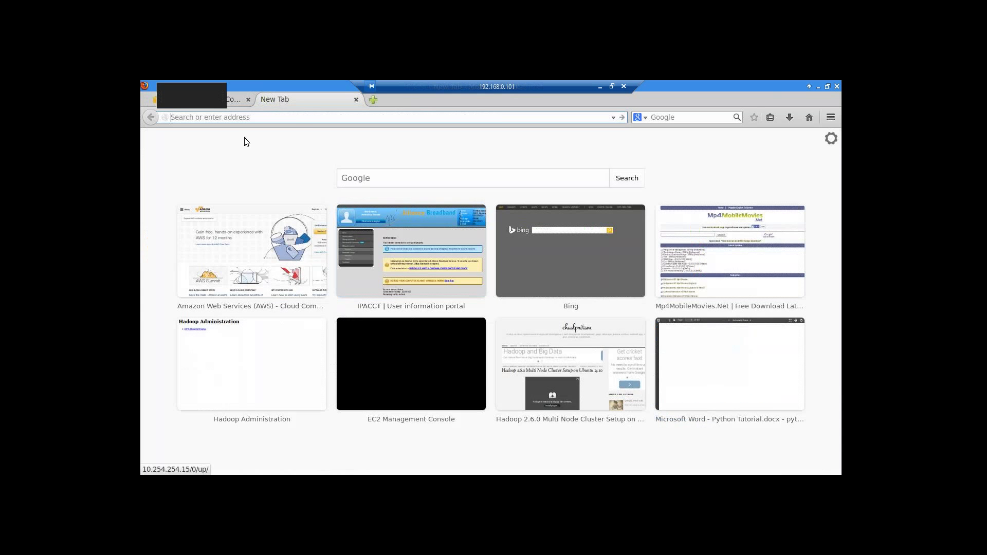
pyautogui.rightClick(248, 117)
pyautogui.click(277, 166)
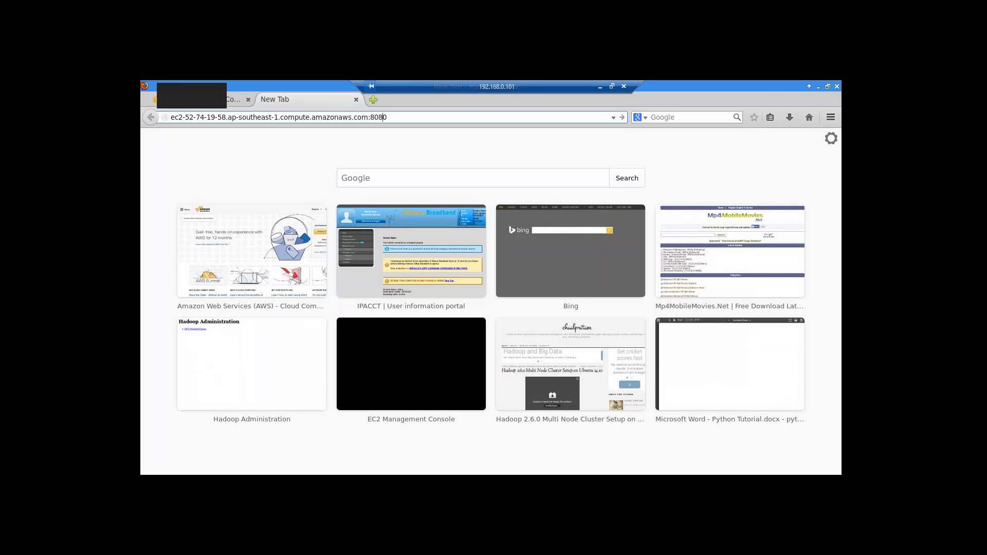
pyautogui.press('Return')
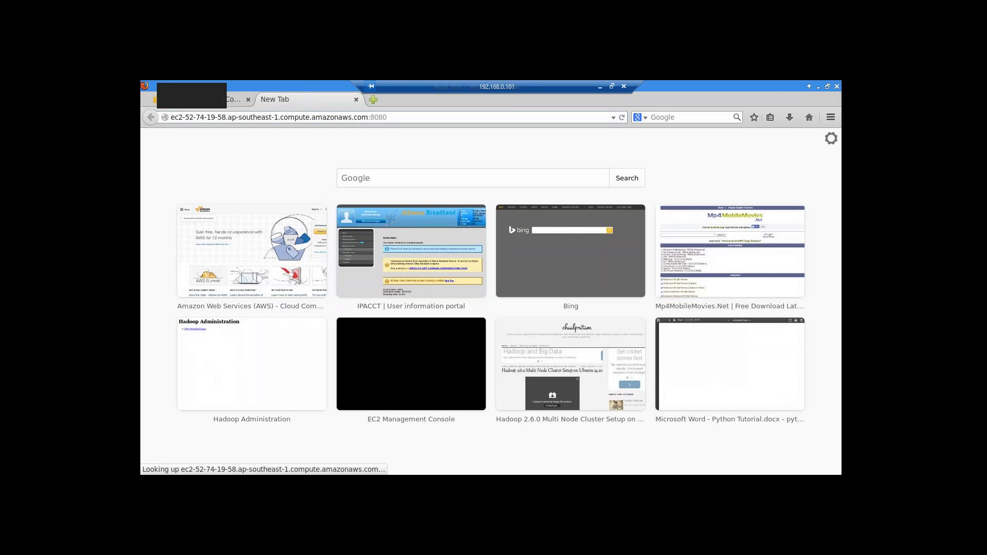
pyautogui.click(356, 99)
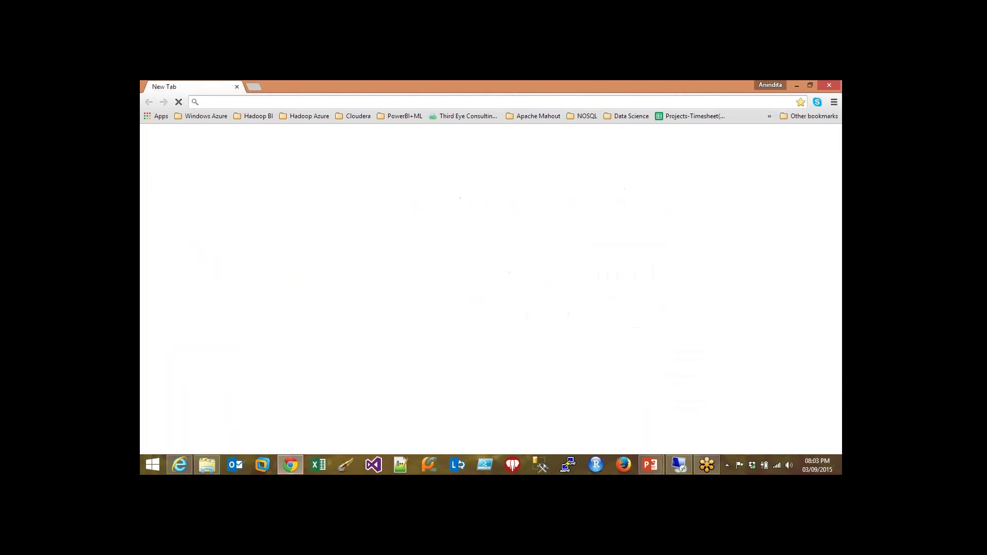
# - Select instance i-49ed6a85 and copy its Public DNS hostname
pyautogui.rightClick(236, 103)
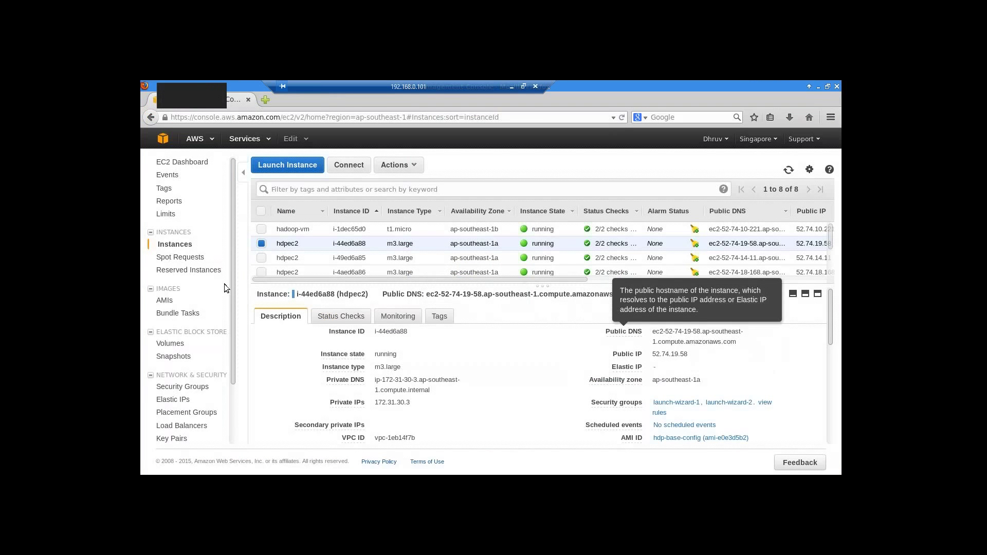
pyautogui.click(262, 257)
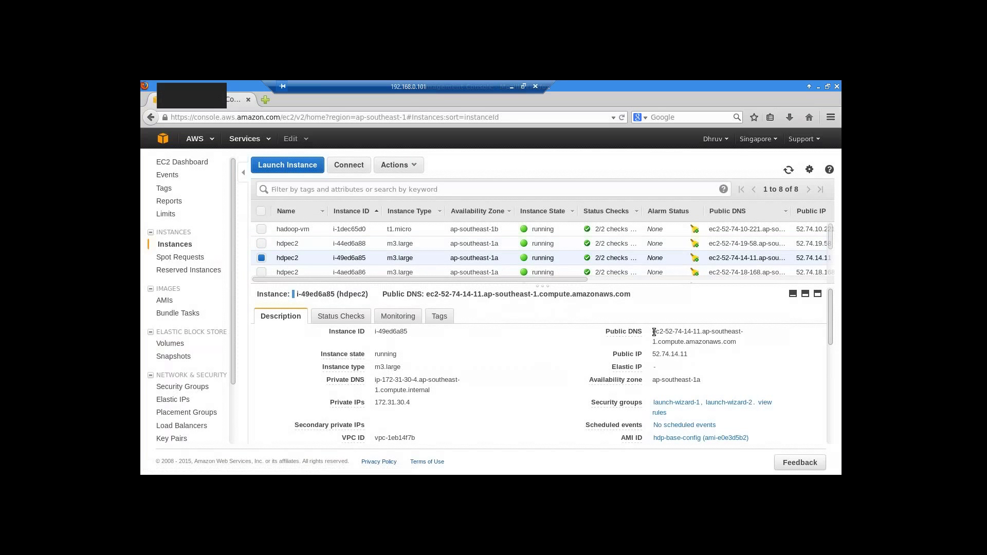
pyautogui.moveTo(658, 331); pyautogui.dragTo(740, 343)
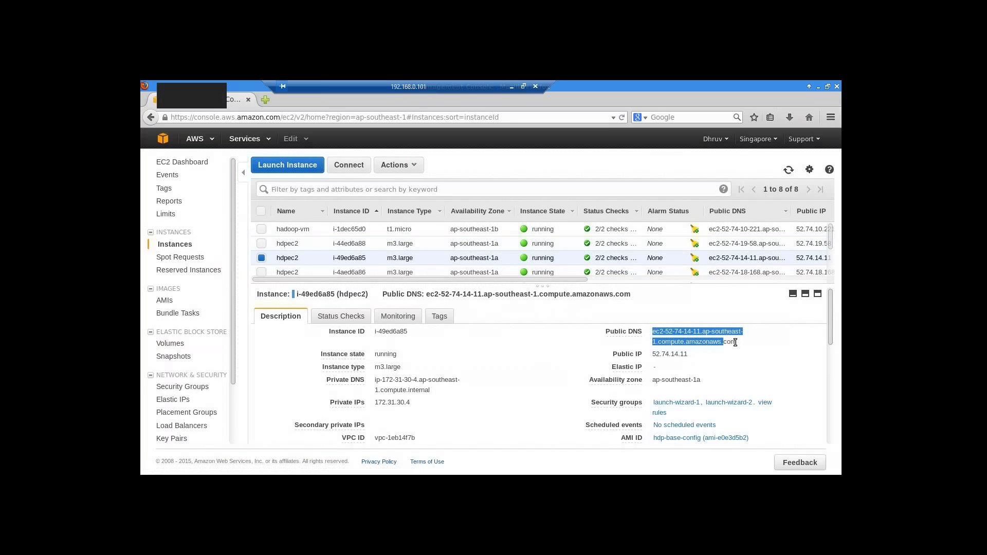
pyautogui.rightClick(691, 333)
pyautogui.click(705, 265)
# - Attempt pasting into local Chrome, then return to the EC2 console and recopy the hostname
pyautogui.click(522, 88)
pyautogui.rightClick(262, 102)
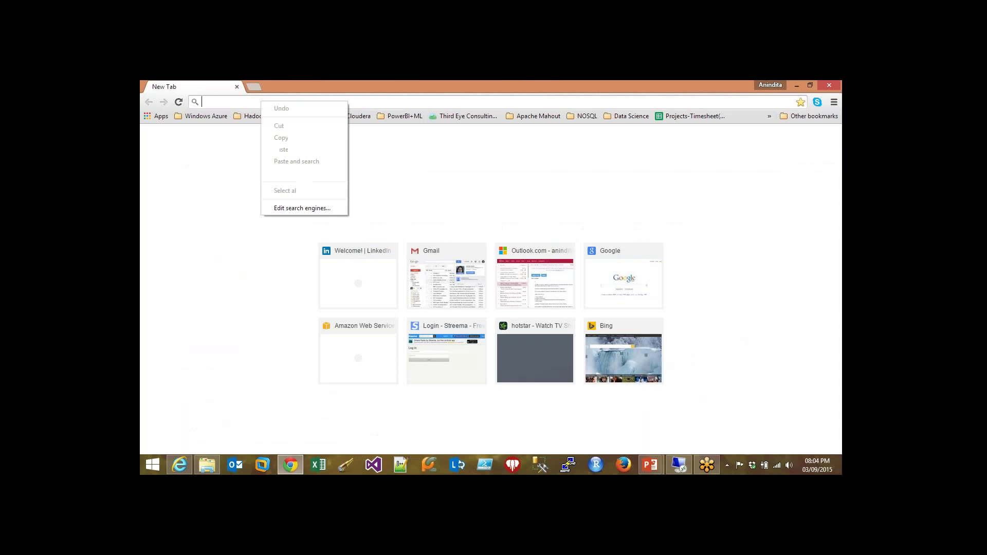
pyautogui.click(212, 104)
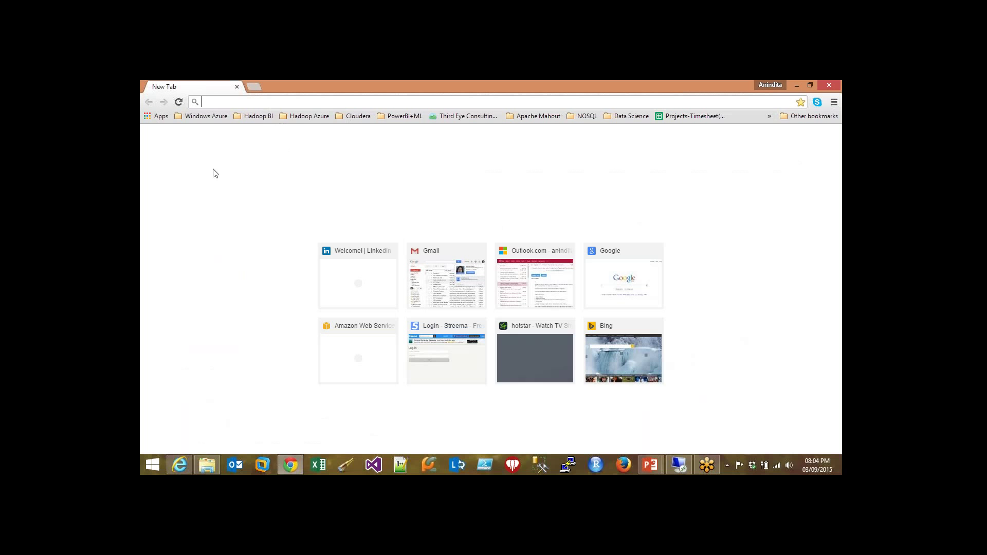
pyautogui.rightClick(220, 105)
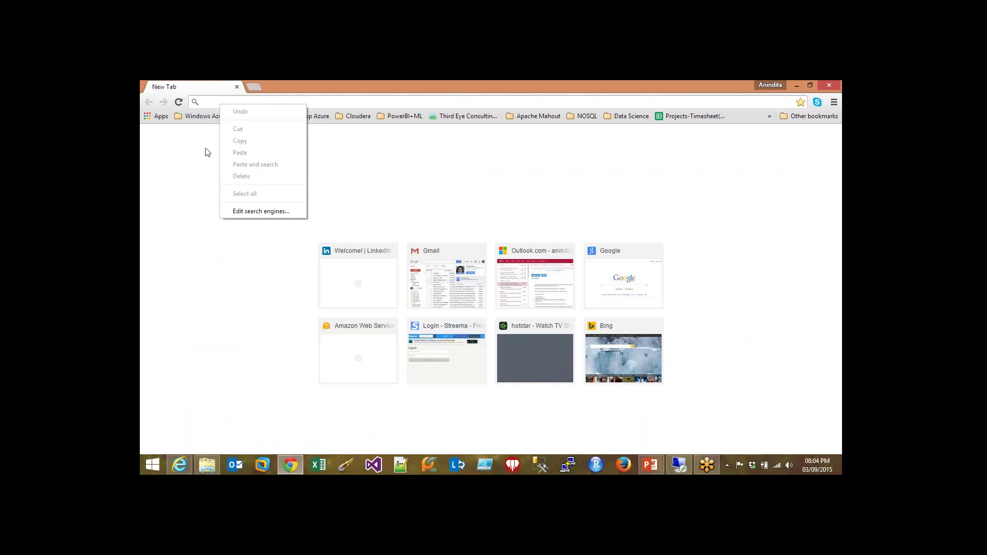
pyautogui.click(183, 170)
pyautogui.click(679, 465)
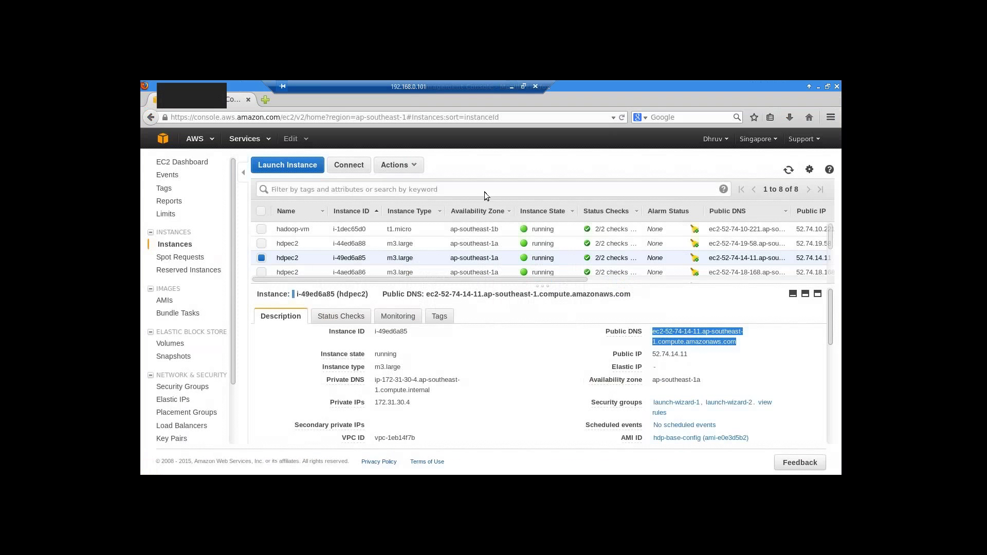
pyautogui.rightClick(699, 338)
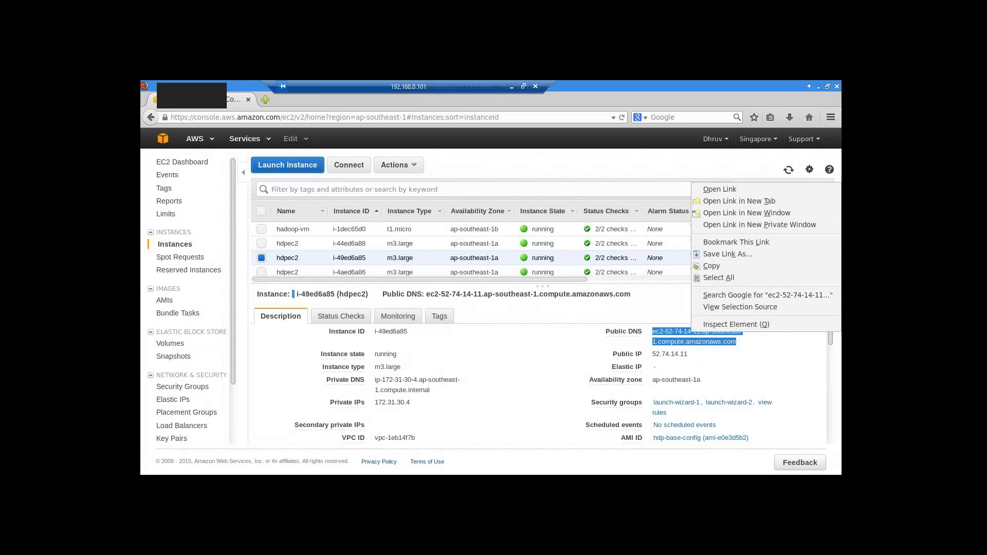
pyautogui.click(711, 266)
# - Load the i-49ed6a85 hostname with :8080 in a new tab
pyautogui.click(261, 99)
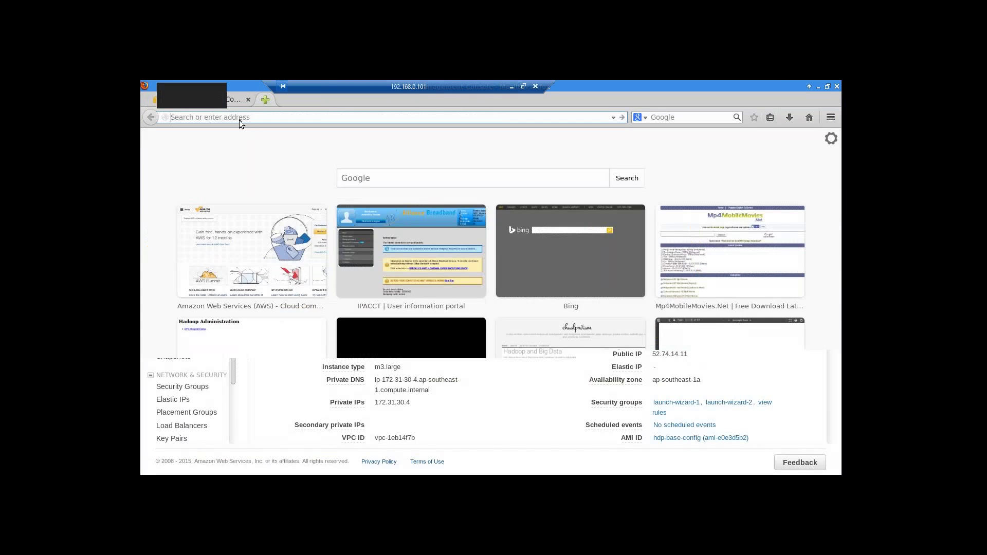
pyautogui.rightClick(239, 119)
pyautogui.click(260, 166)
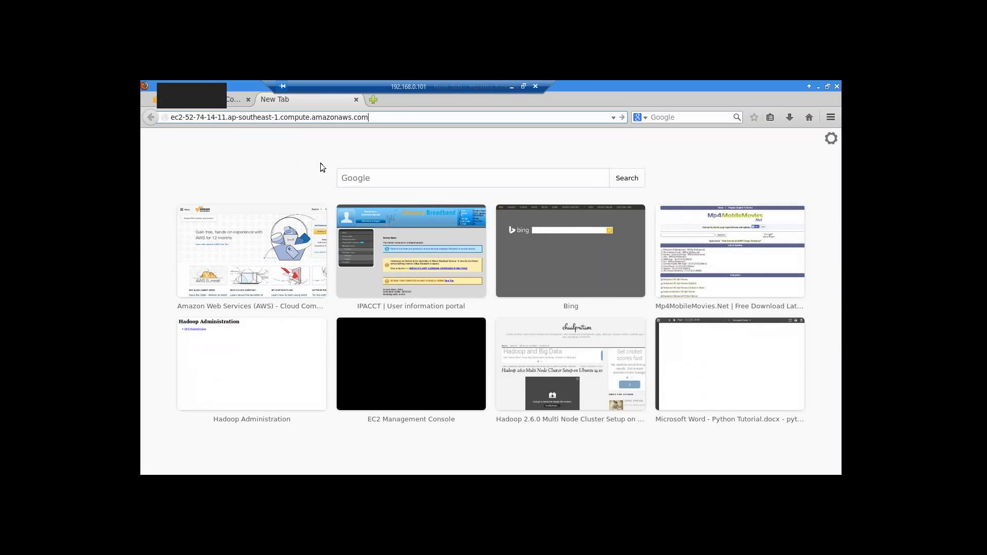
pyautogui.write(':8080')
pyautogui.press('Return')
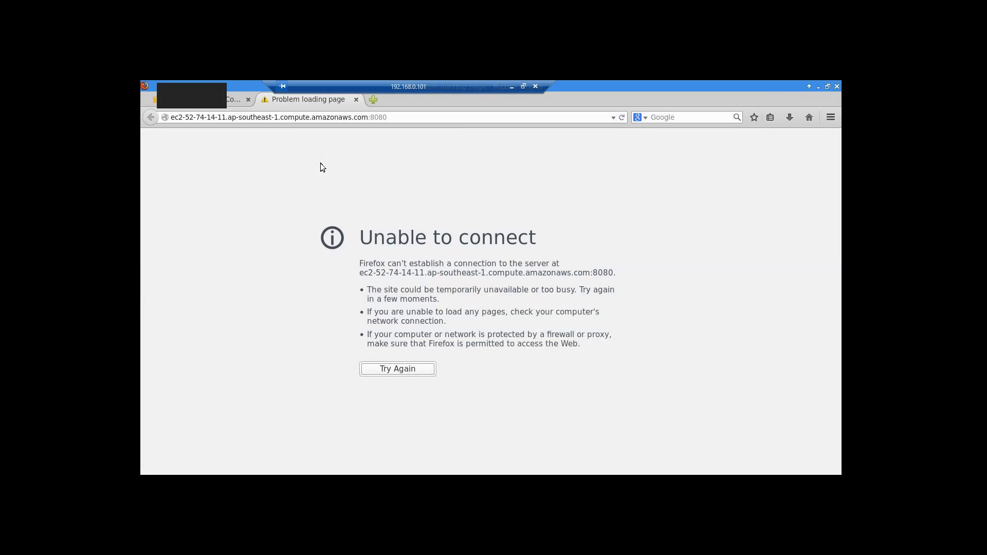
# - Leave the remote desktop, load aws.amazon.com in Chrome, and choose Sign In to the Console
pyautogui.hotkey('alt', 'Tab')
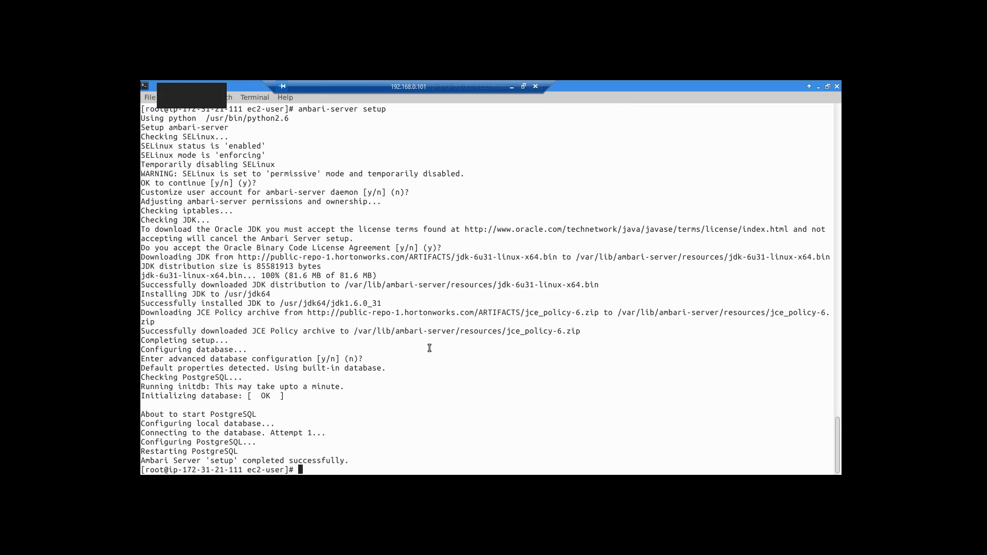
pyautogui.click(512, 88)
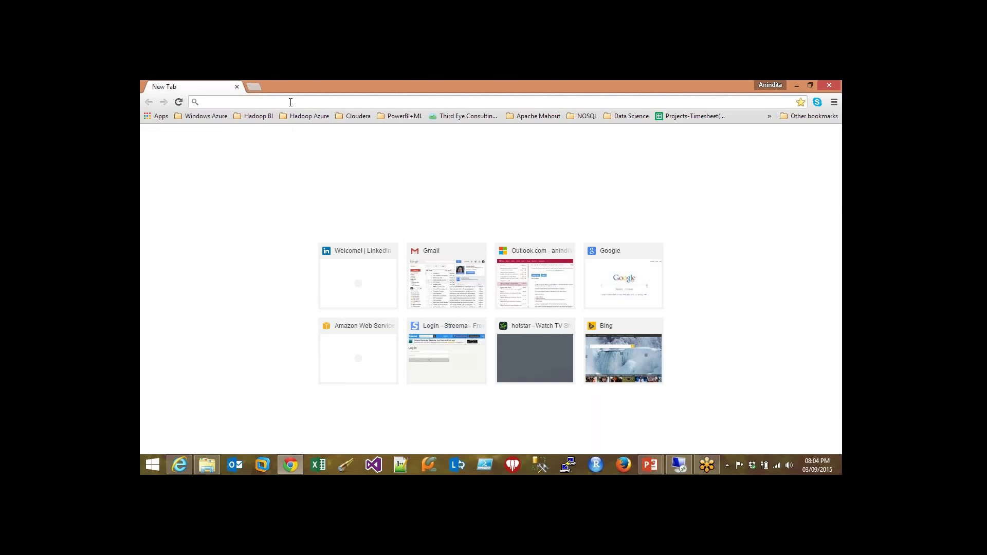
pyautogui.write('1')
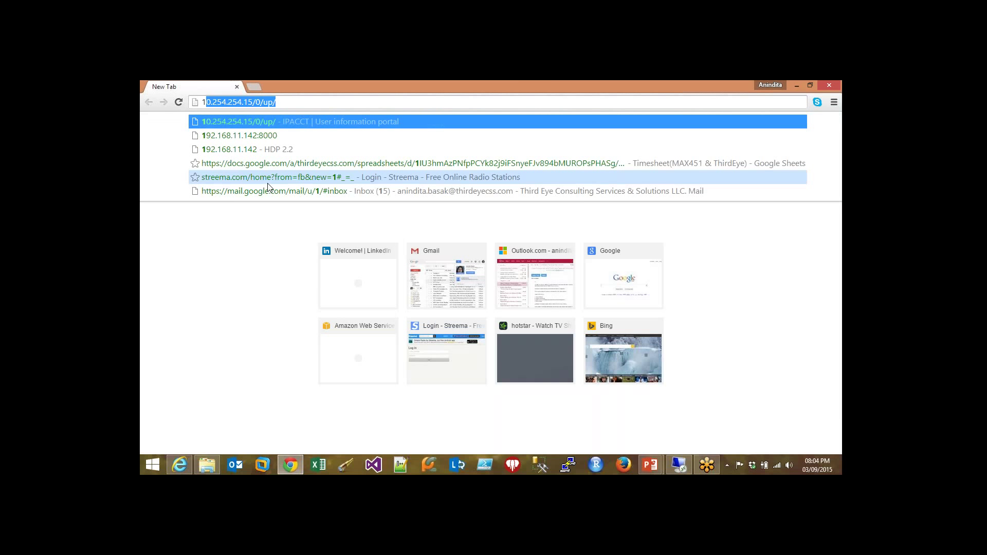
pyautogui.write('72')
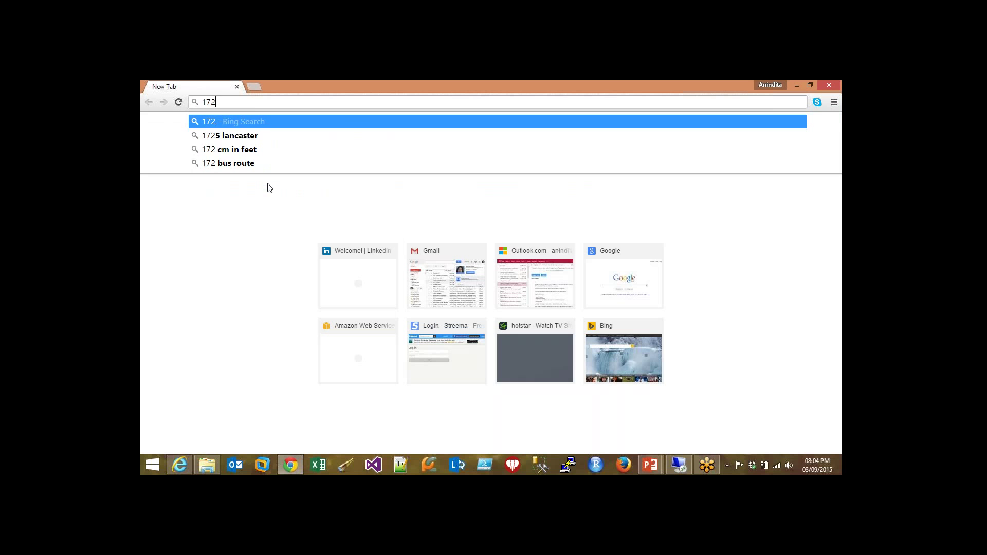
pyautogui.write('.')
pyautogui.press('BackSpace')
pyautogui.press('BackSpace')
pyautogui.press('BackSpace')
pyautogui.press('BackSpace')
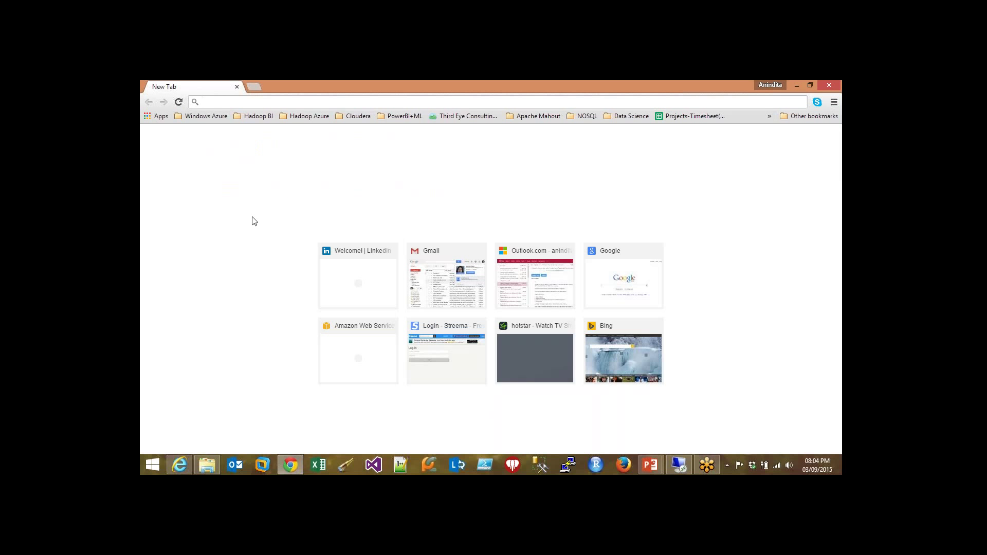
pyautogui.write('a')
pyautogui.press('Return')
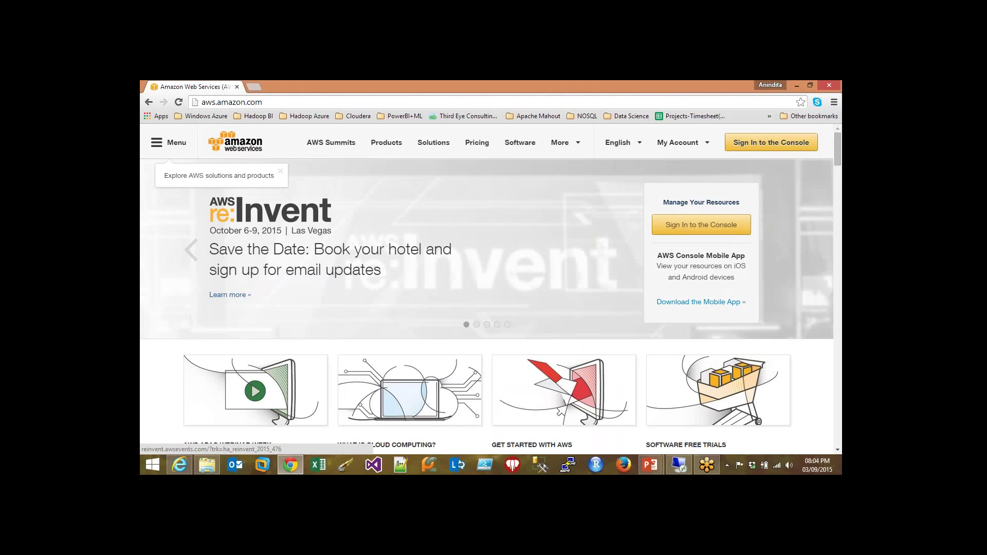
pyautogui.click(620, 256)
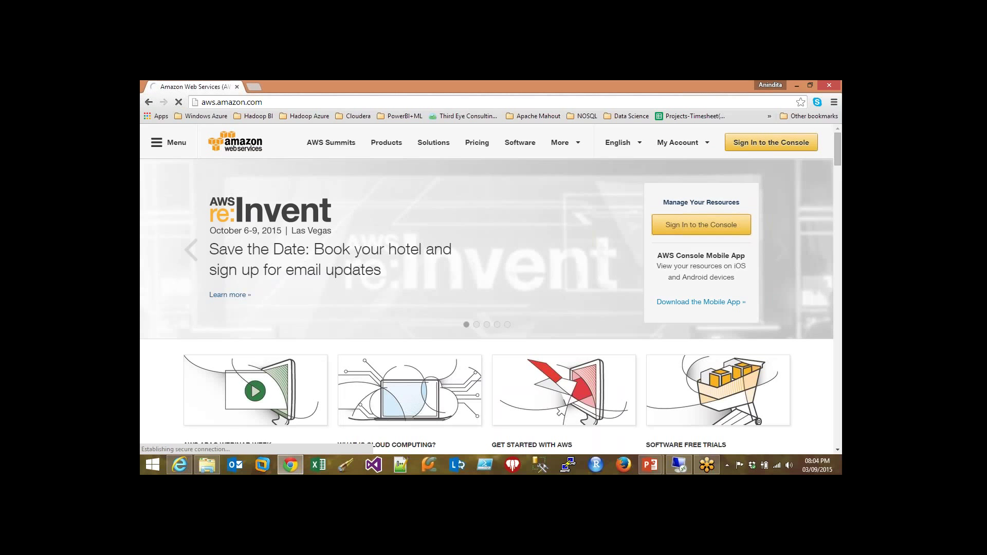
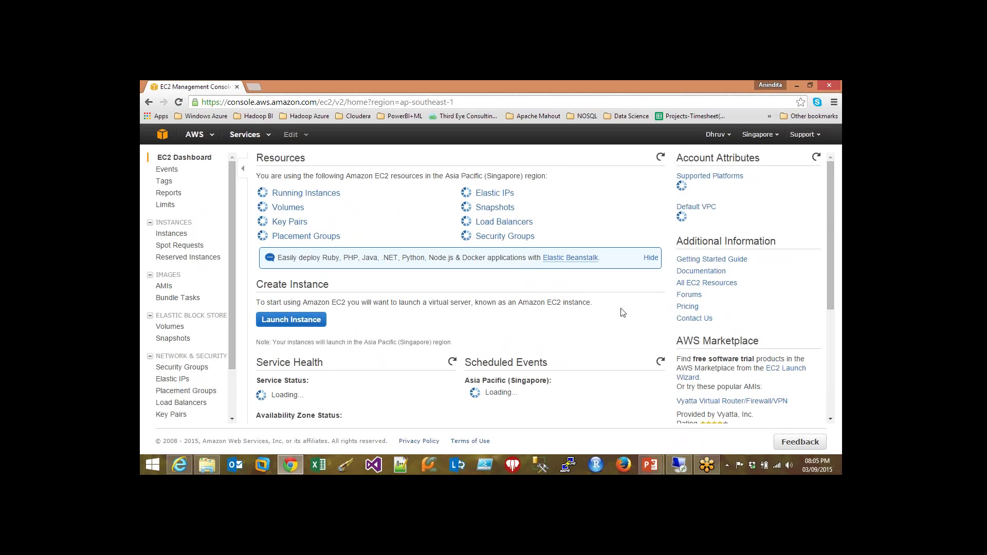
# - Open the 8 running instances list and enlarge the table so all eight rows show
pyautogui.click(304, 191)
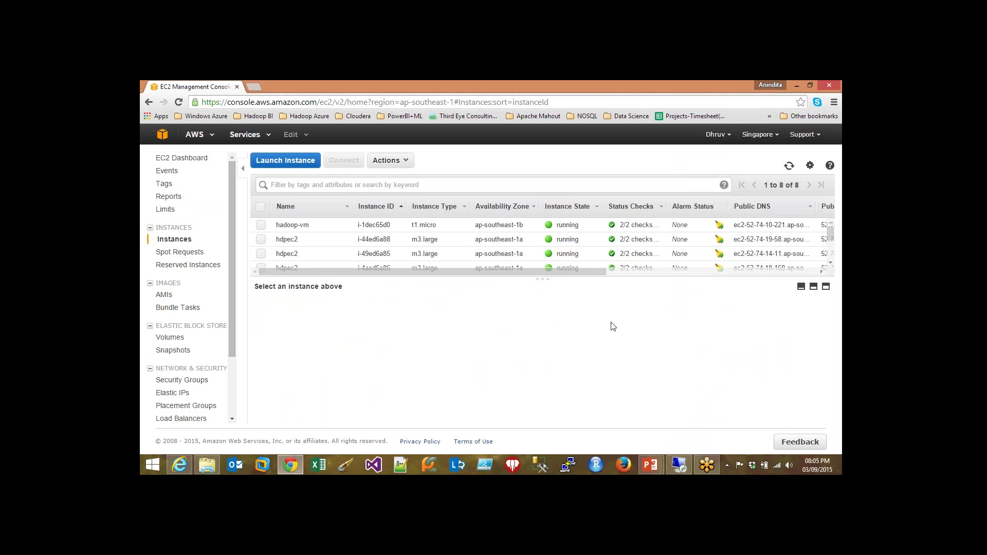
pyautogui.moveTo(542, 278); pyautogui.dragTo(553, 354)
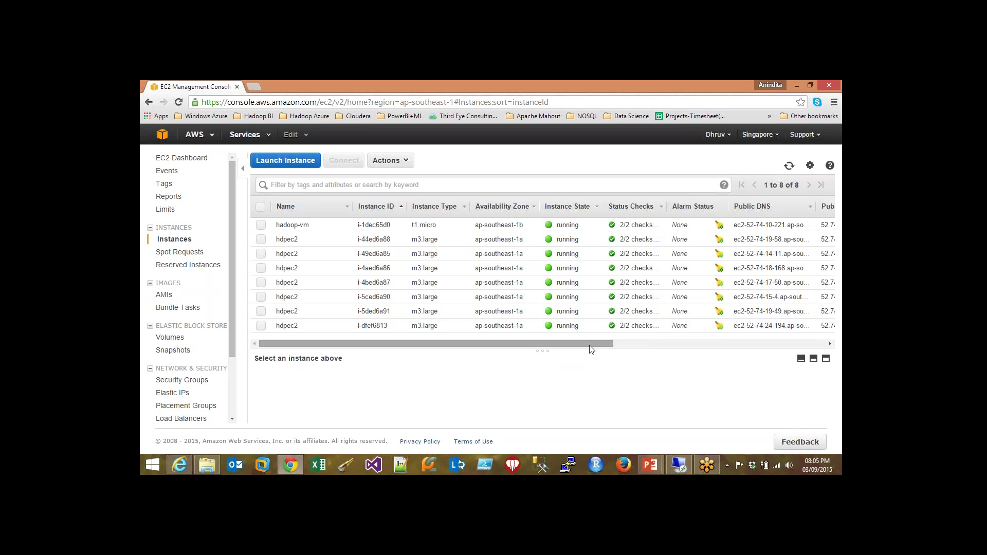
pyautogui.moveTo(591, 344); pyautogui.dragTo(641, 352)
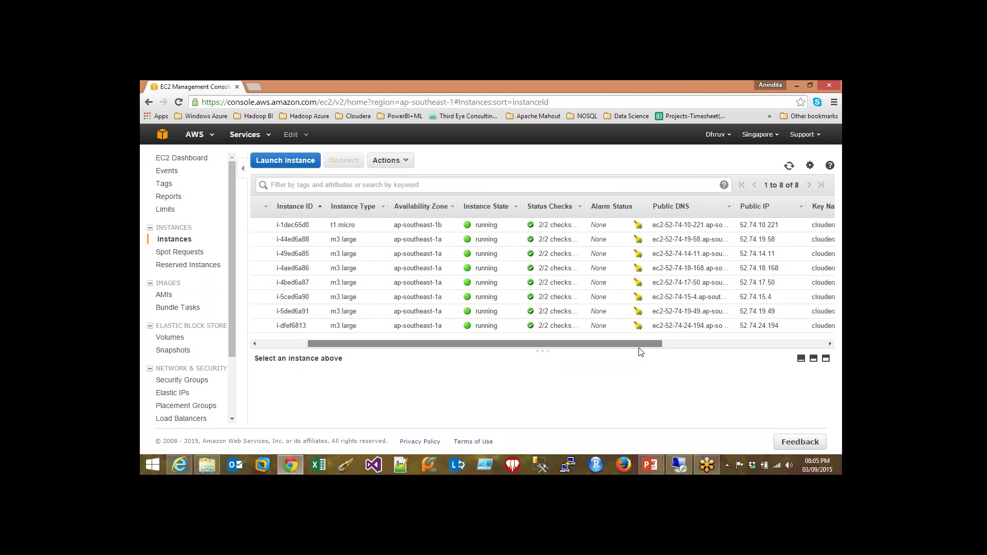
pyautogui.moveTo(641, 351); pyautogui.dragTo(546, 337)
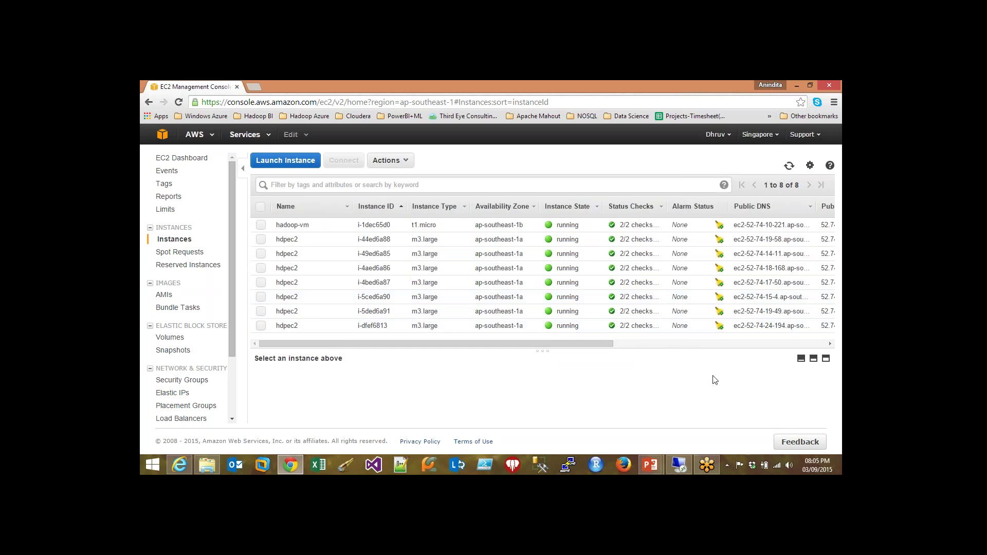
pyautogui.moveTo(553, 348); pyautogui.dragTo(630, 358)
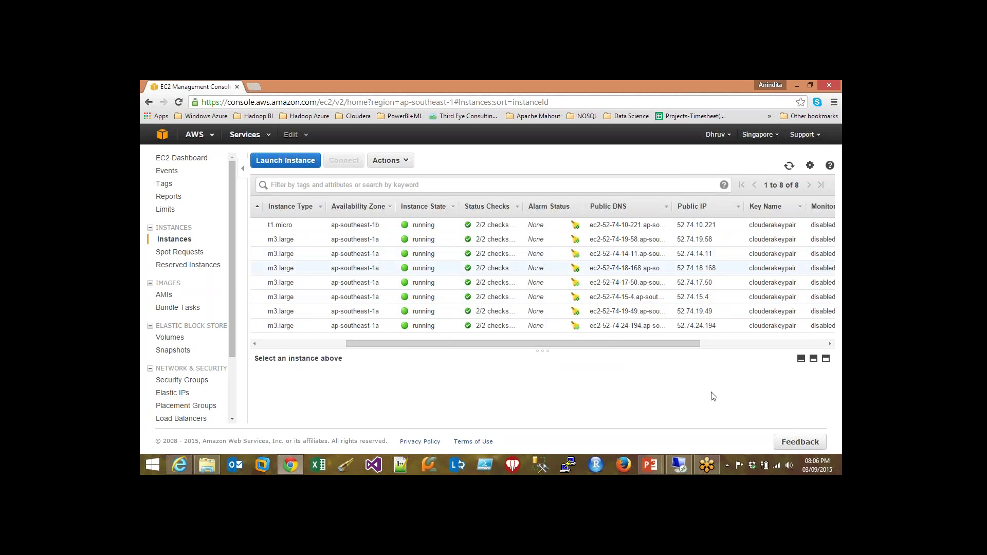
# - Check the finished ambari-server setup in the remote terminal, then return to the instances list
pyautogui.click(678, 464)
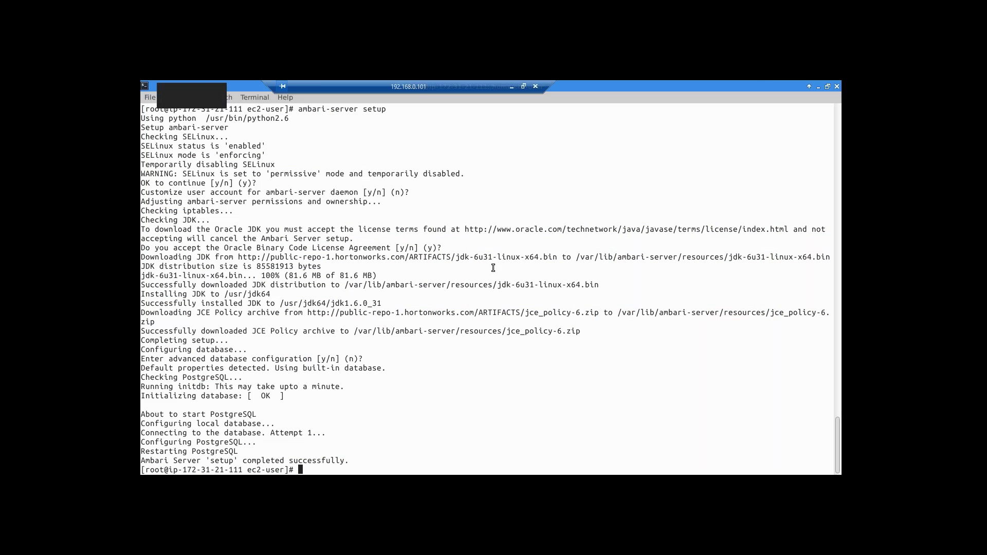
pyautogui.click(511, 85)
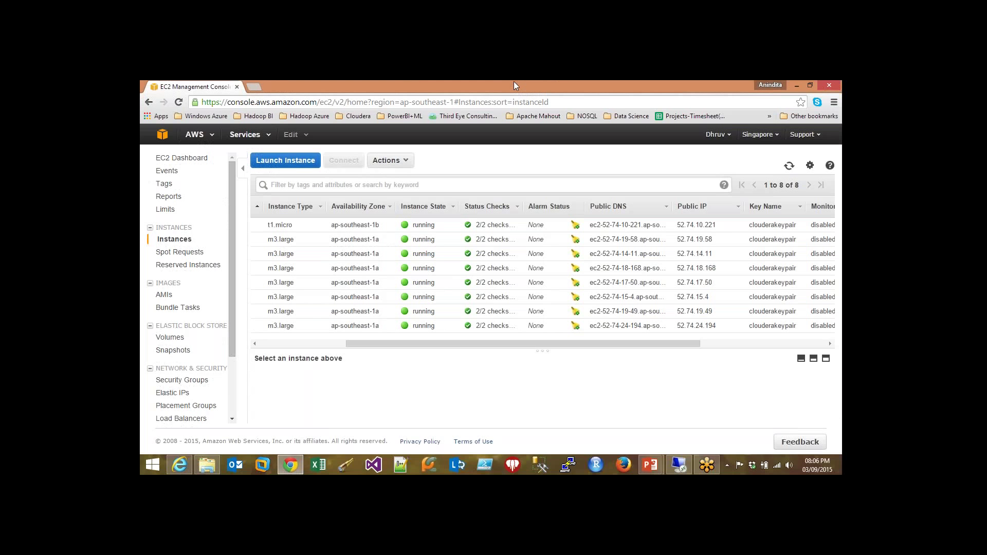
pyautogui.moveTo(632, 344); pyautogui.dragTo(506, 350)
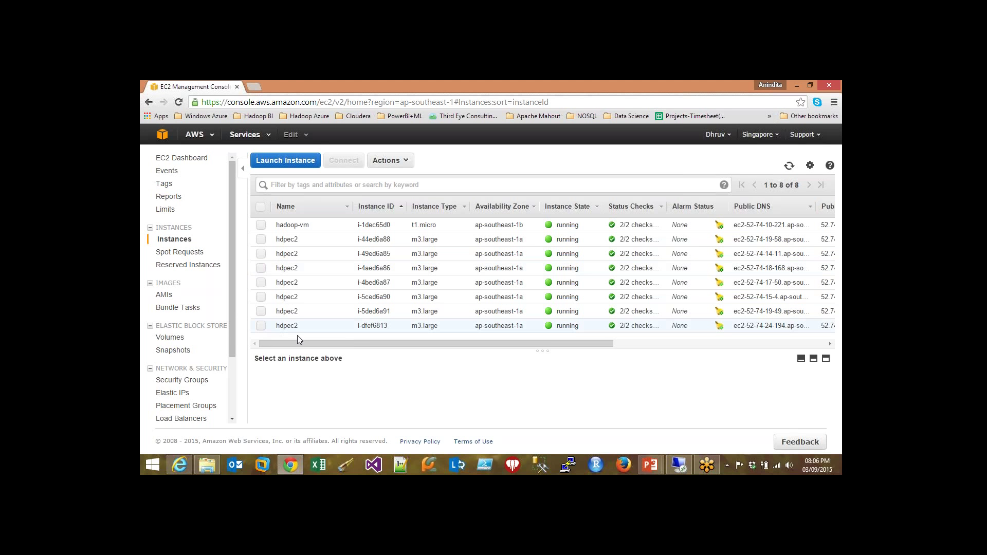
pyautogui.click(172, 295)
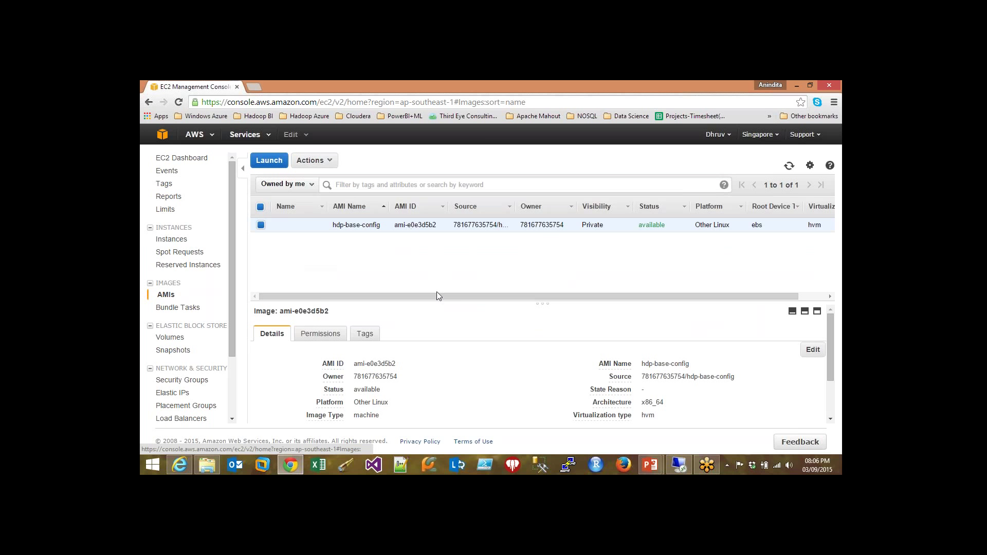
pyautogui.moveTo(448, 295); pyautogui.dragTo(204, 300)
pyautogui.click(171, 240)
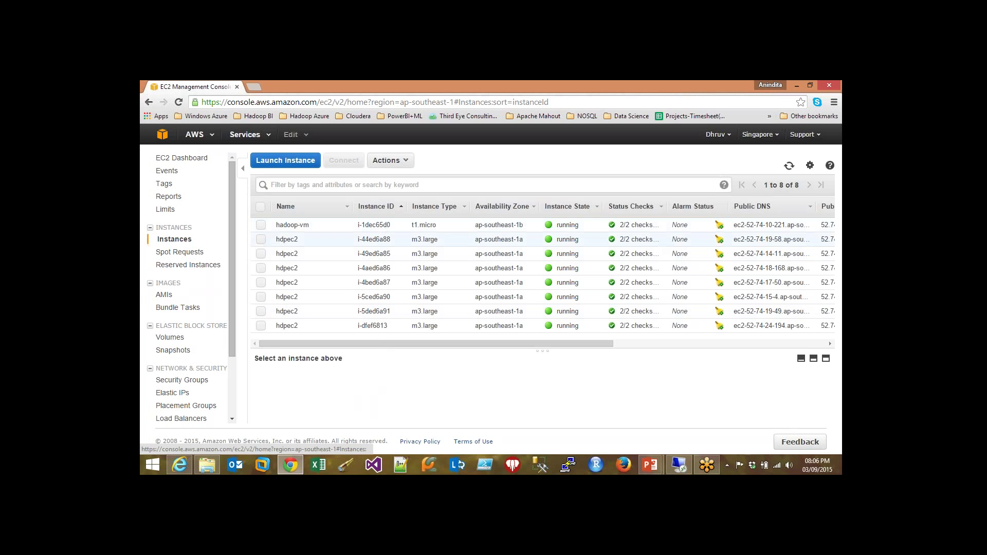
pyautogui.click(164, 295)
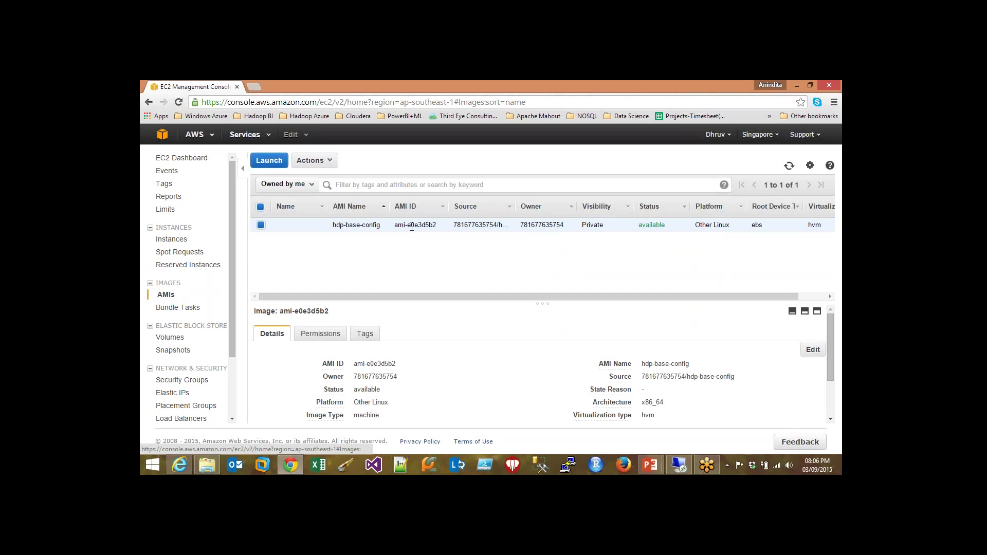
pyautogui.moveTo(408, 224); pyautogui.dragTo(436, 224)
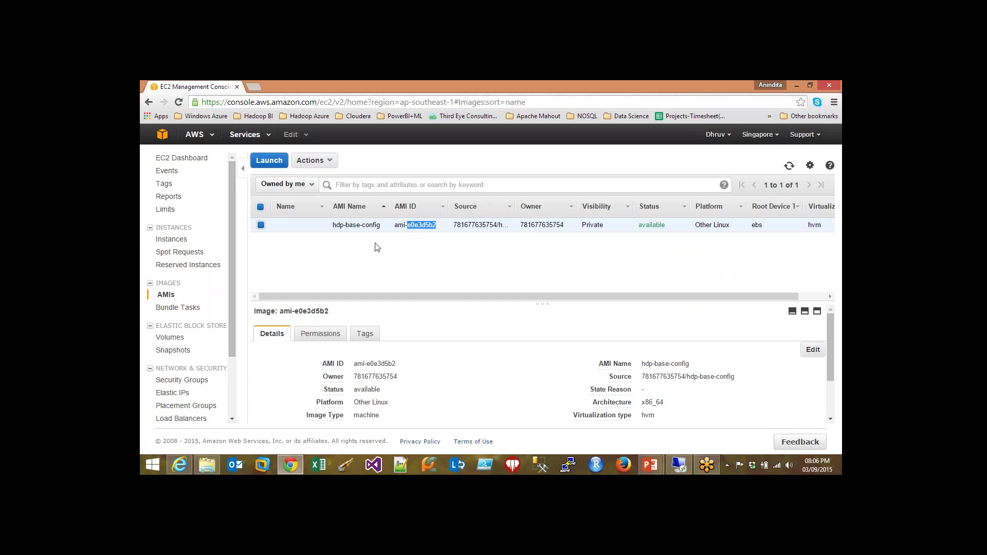
pyautogui.click(175, 240)
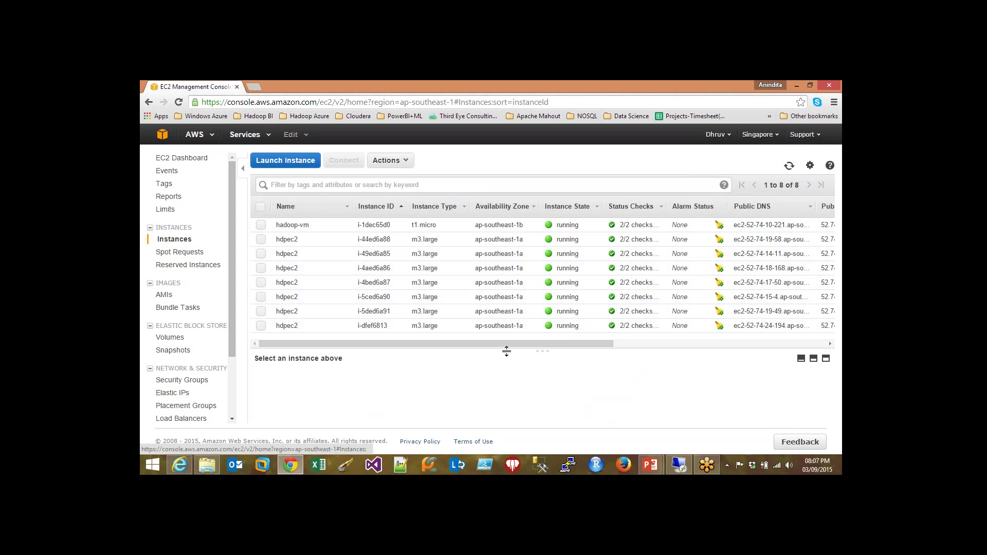
# - Enlarge the details pane and inspect instances i-44ed6a88, i-49ed6a85 and i-4aed6a86
pyautogui.moveTo(496, 344); pyautogui.dragTo(425, 347)
pyautogui.moveTo(598, 342); pyautogui.dragTo(414, 354)
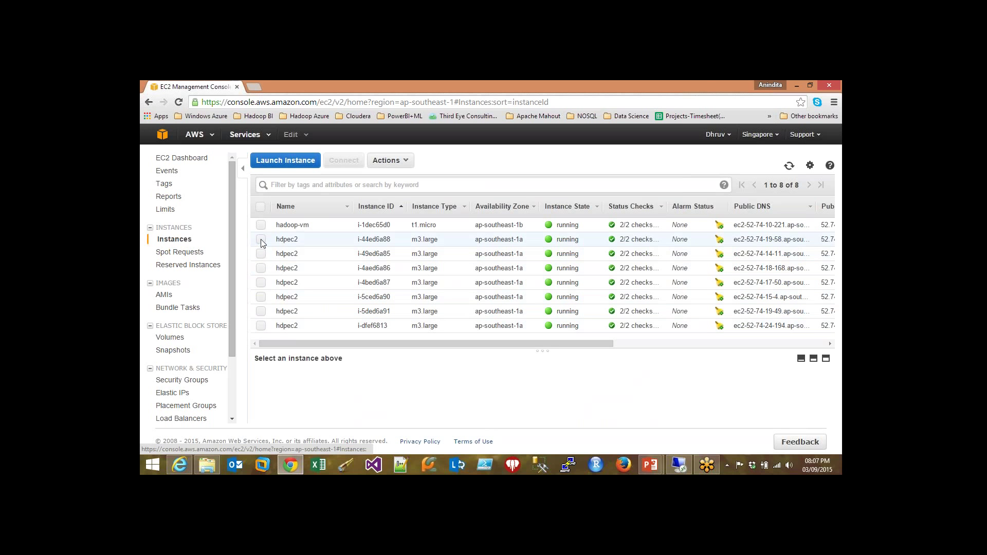
pyautogui.click(261, 239)
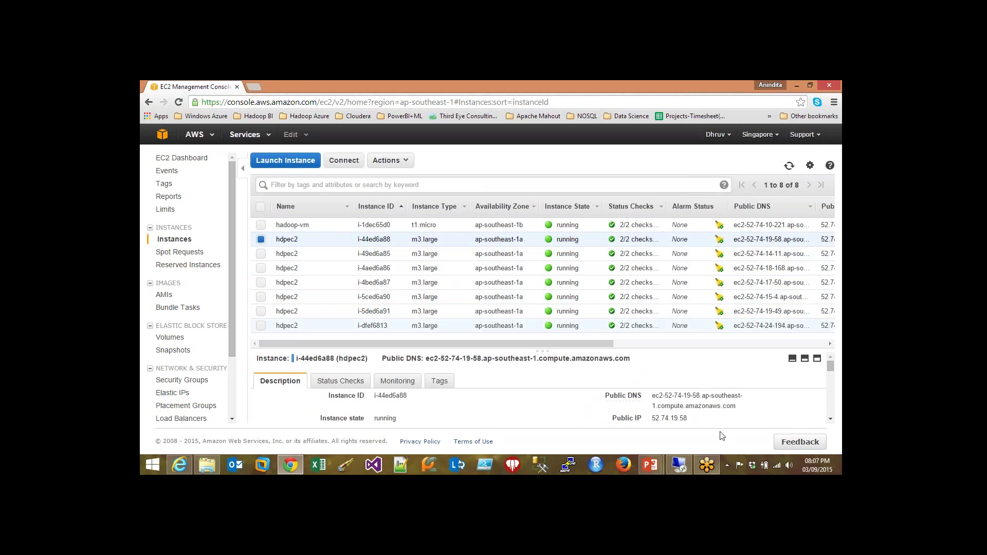
pyautogui.moveTo(544, 351); pyautogui.dragTo(557, 302)
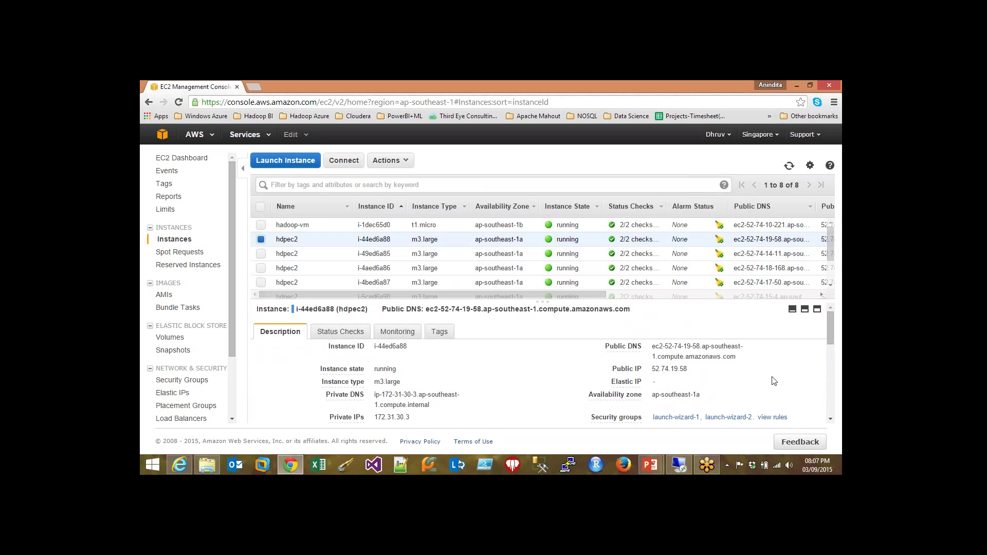
pyautogui.click(260, 253)
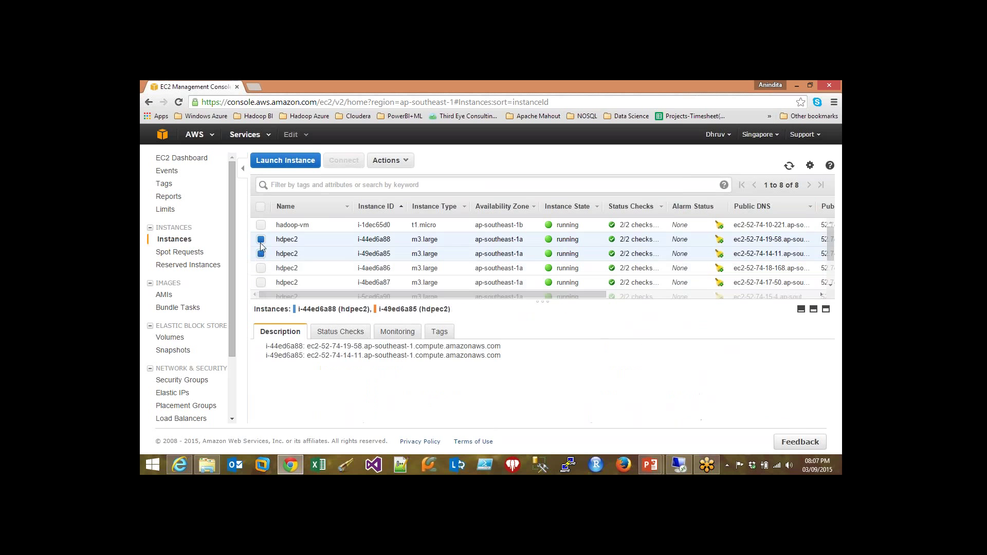
pyautogui.click(260, 239)
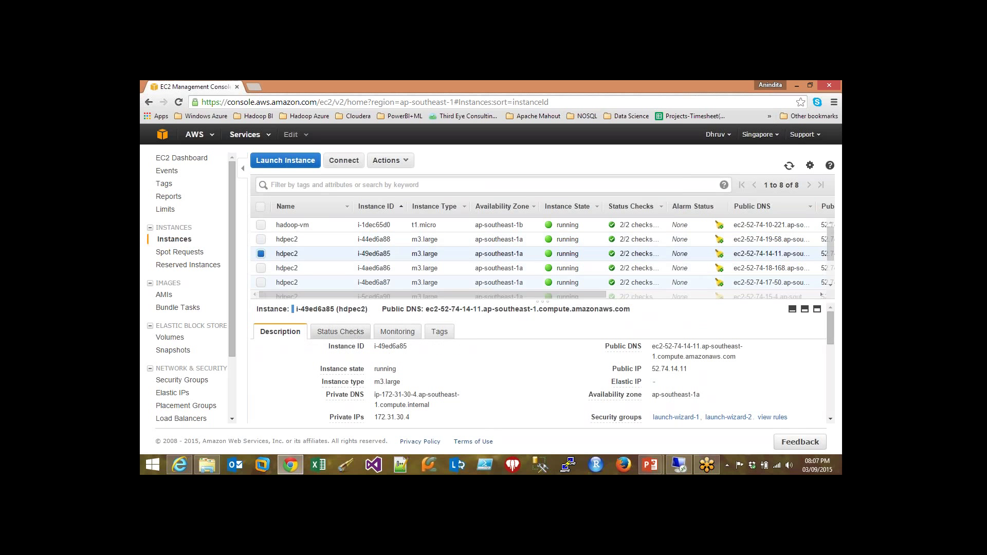
pyautogui.click(260, 254)
pyautogui.click(261, 267)
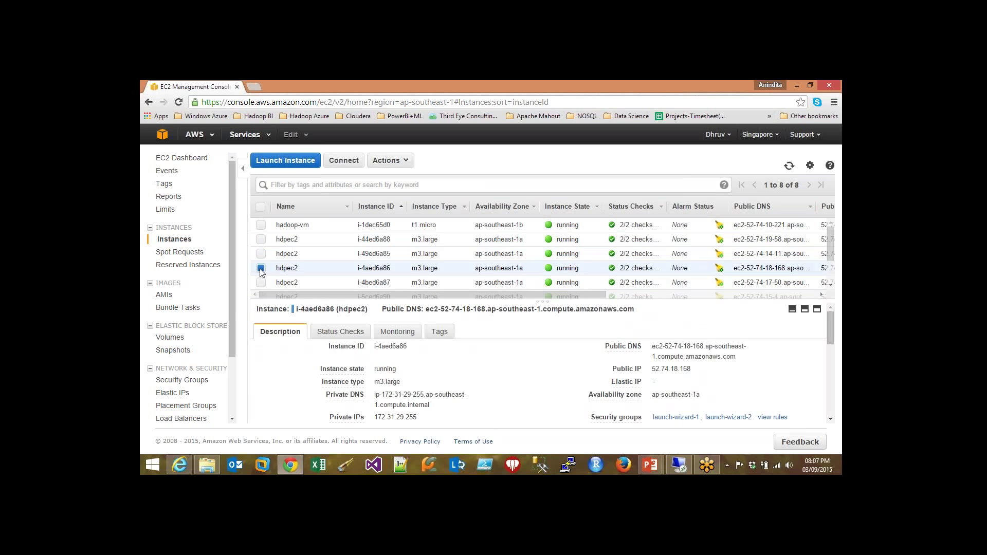
pyautogui.click(261, 268)
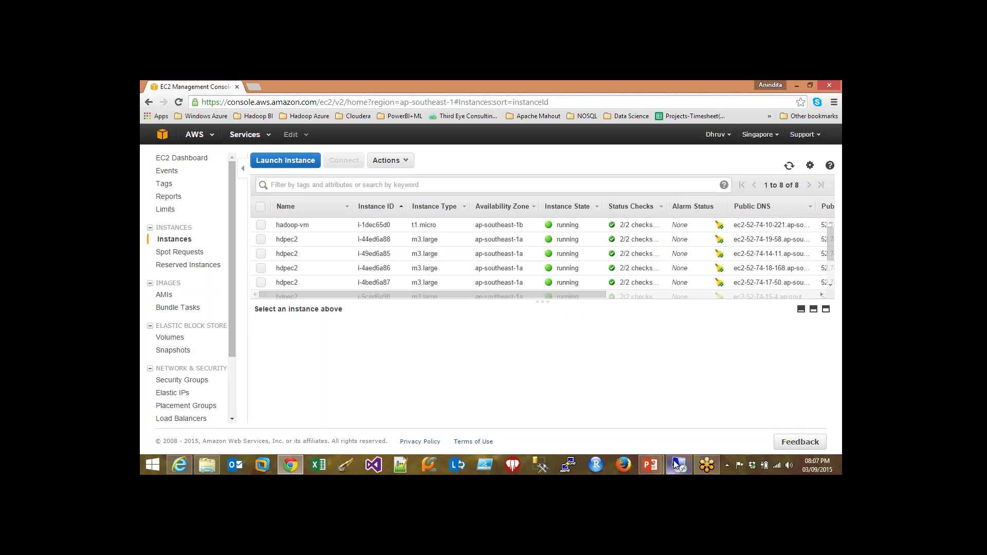
pyautogui.click(261, 268)
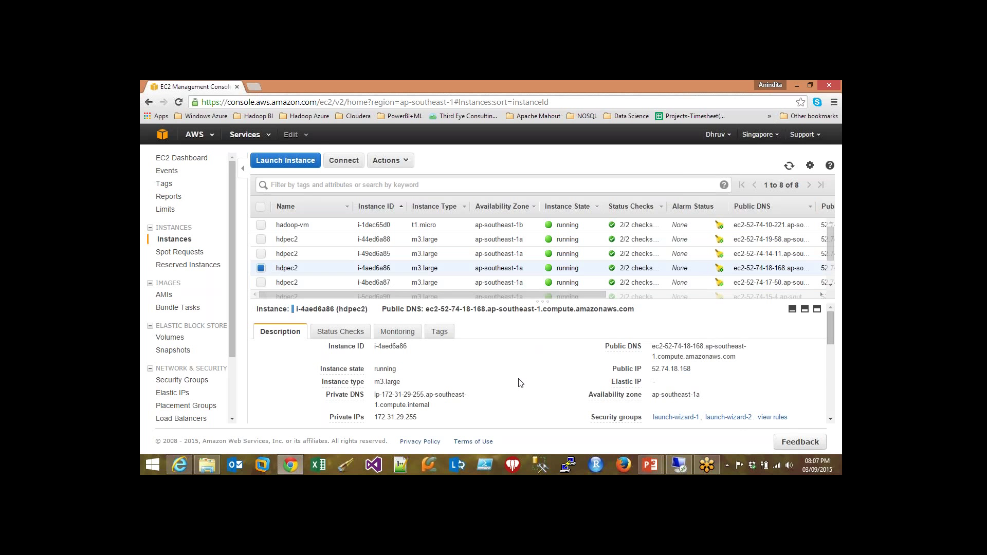
# - Check the remote setup output, then inspect instances i-49ed6a85, i-44ed6a88 and i-5ded6a91
pyautogui.click(681, 467)
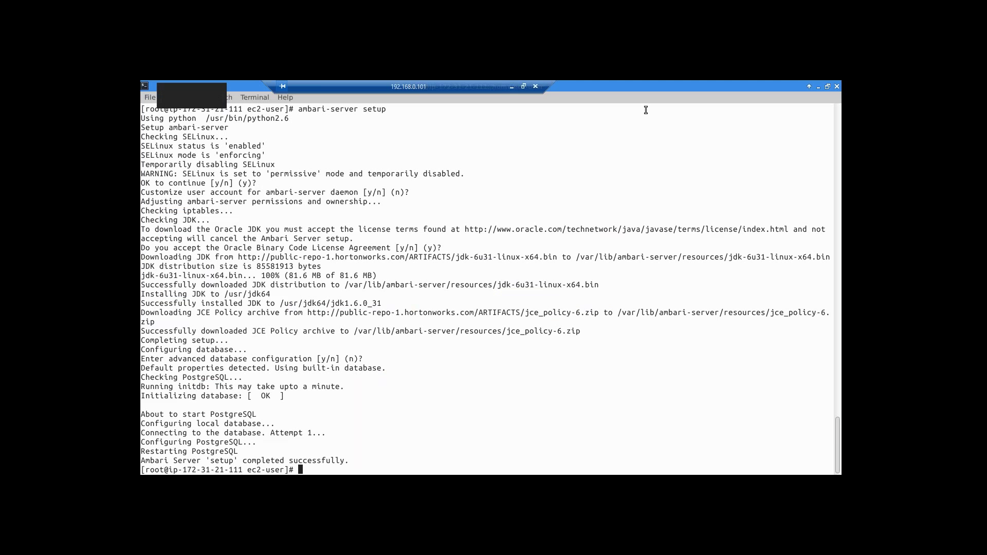
pyautogui.click(511, 85)
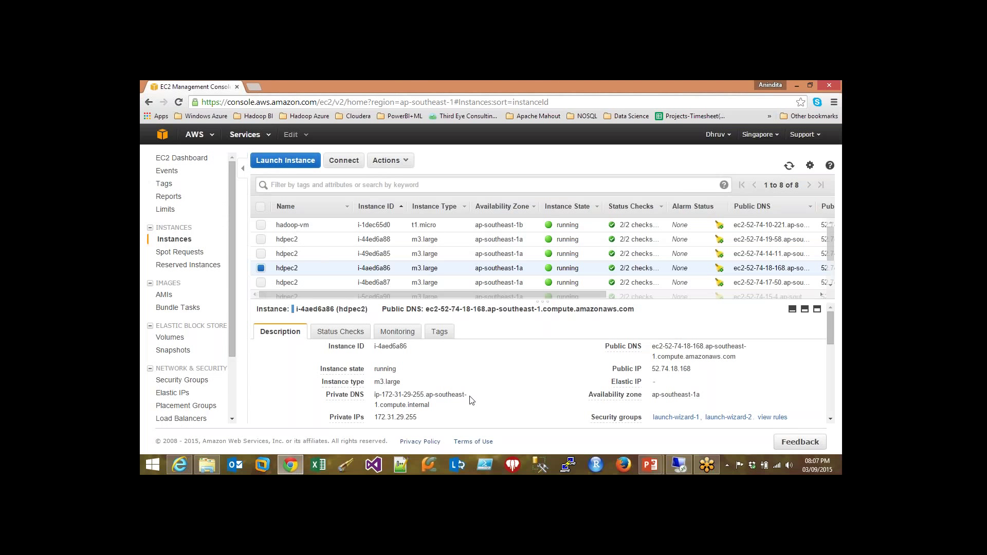
pyautogui.scroll(-1, 473, 399)
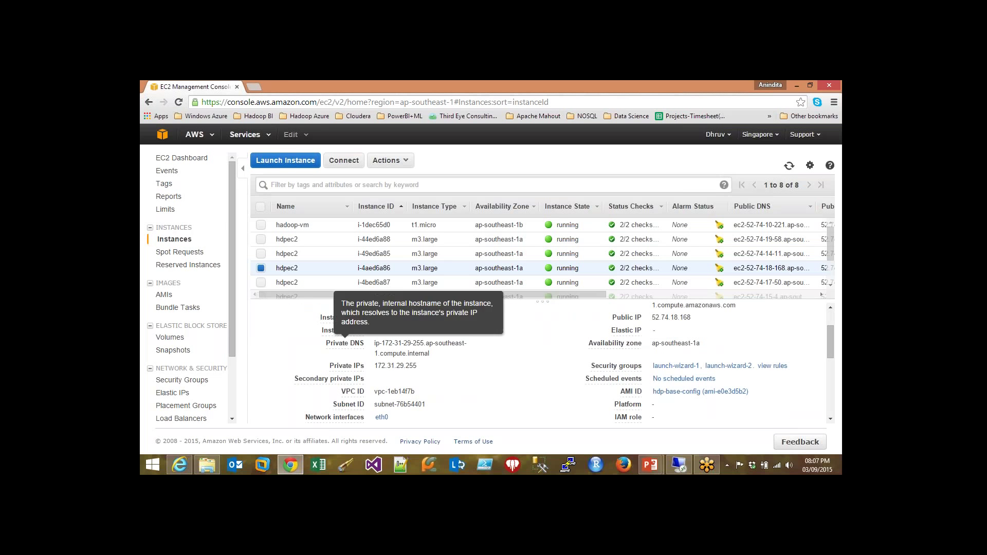
pyautogui.click(305, 254)
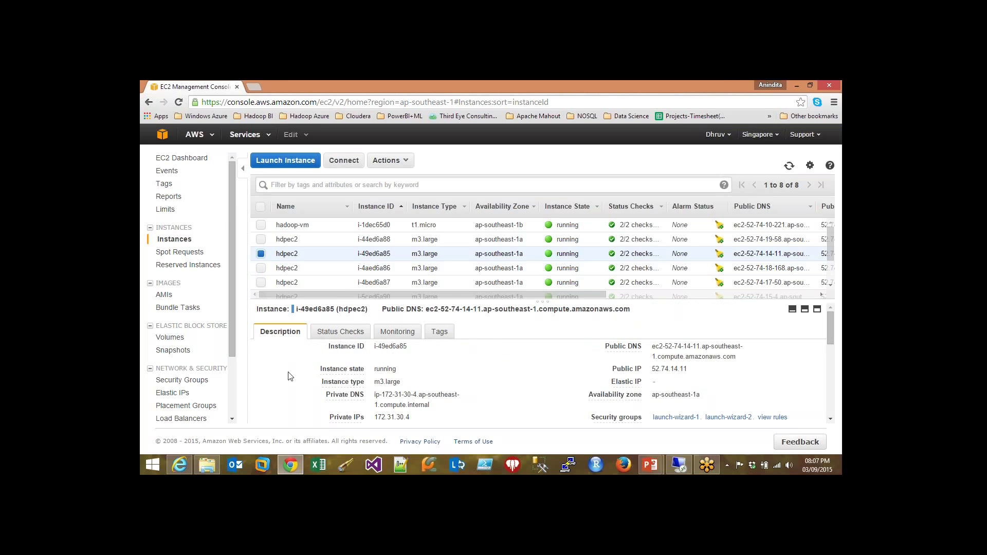
pyautogui.click(261, 240)
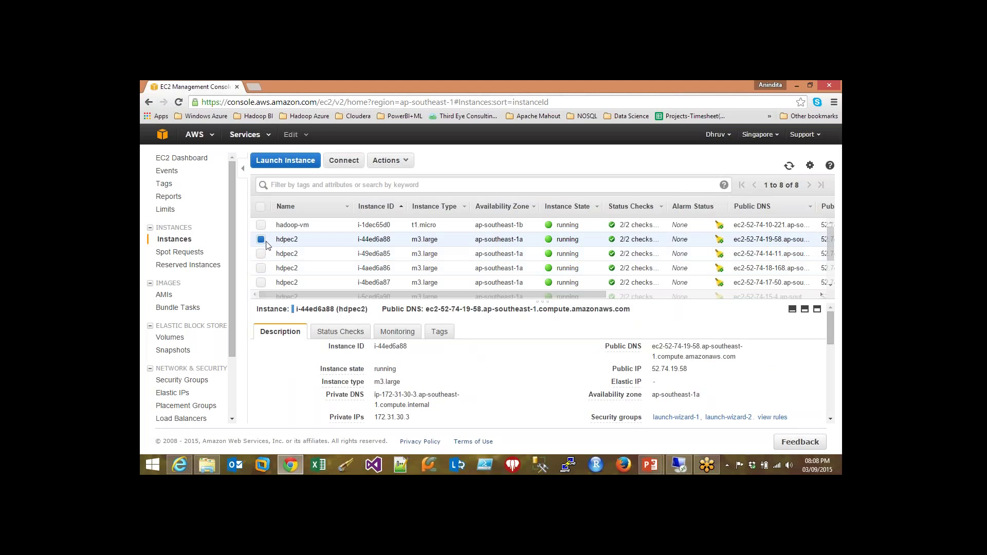
pyautogui.click(261, 239)
pyautogui.scroll(-1, 260, 278)
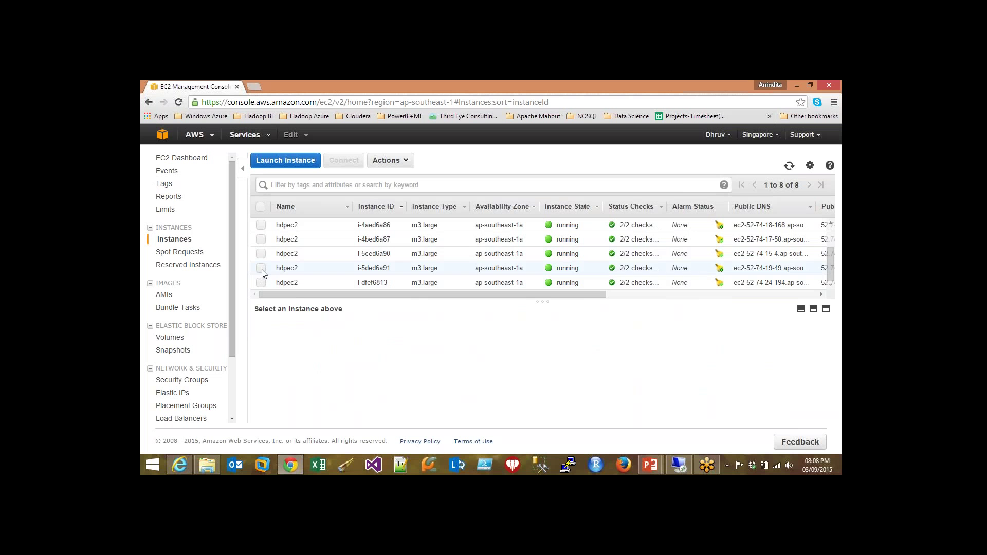
pyautogui.click(261, 269)
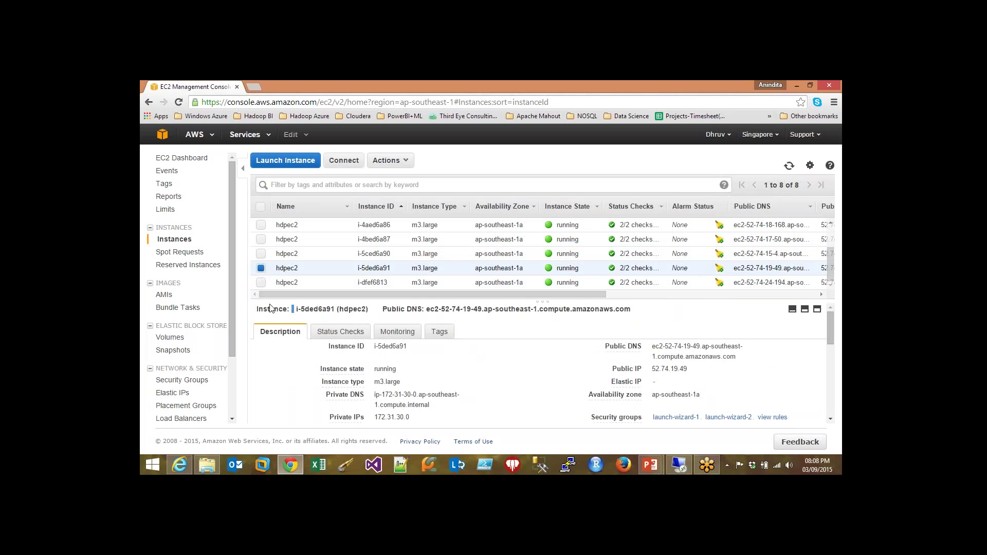
pyautogui.click(261, 269)
# - Select instance i-dfef6813 and highlight its full public DNS name
pyautogui.click(261, 282)
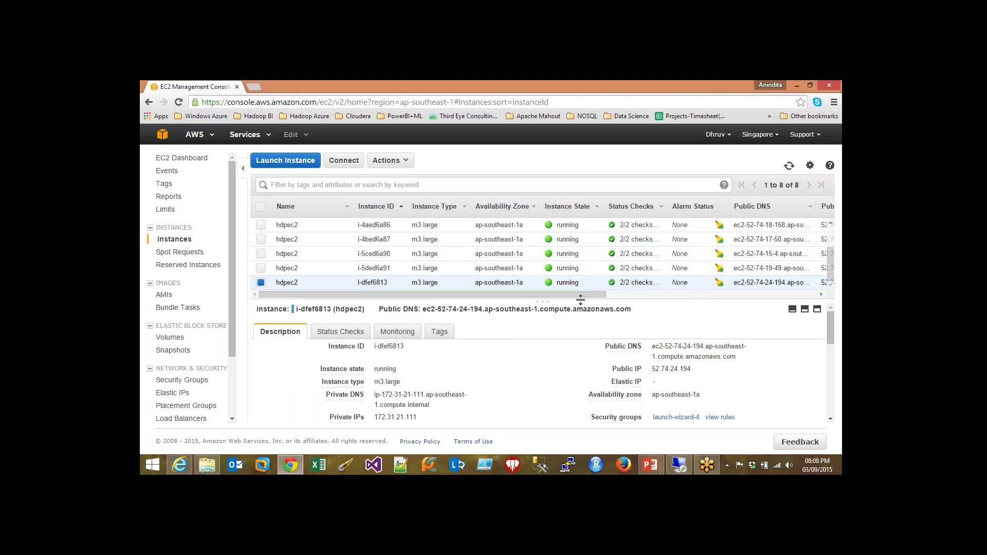
pyautogui.moveTo(514, 294); pyautogui.dragTo(606, 294)
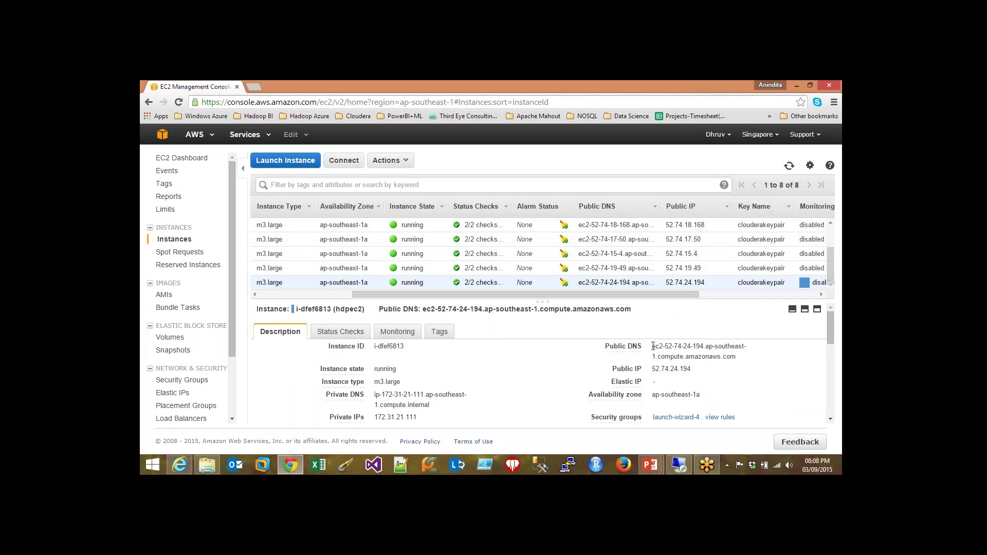
pyautogui.moveTo(674, 352); pyautogui.dragTo(754, 354)
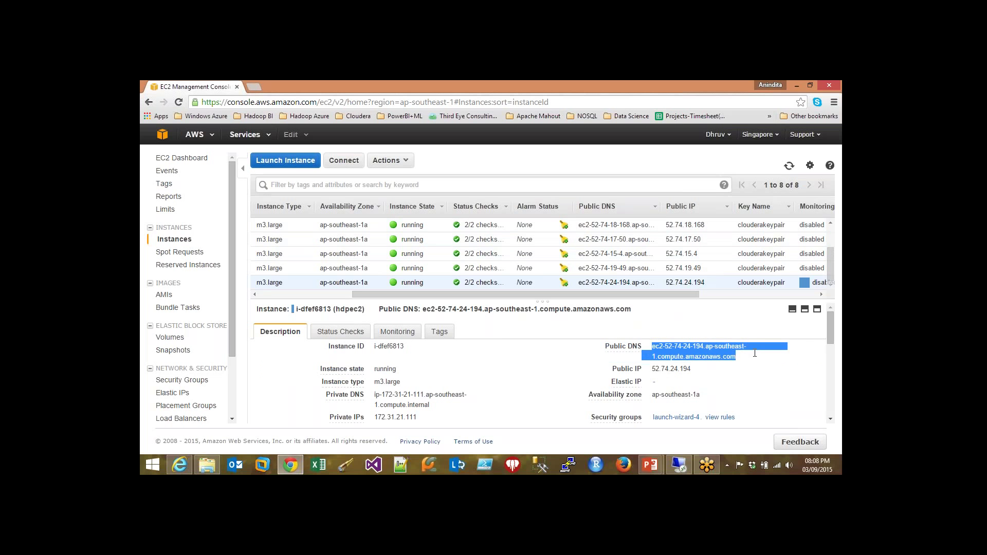
# - Copy the public DNS name and load it with :8080 in a new tab
pyautogui.rightClick(702, 354)
pyautogui.click(720, 358)
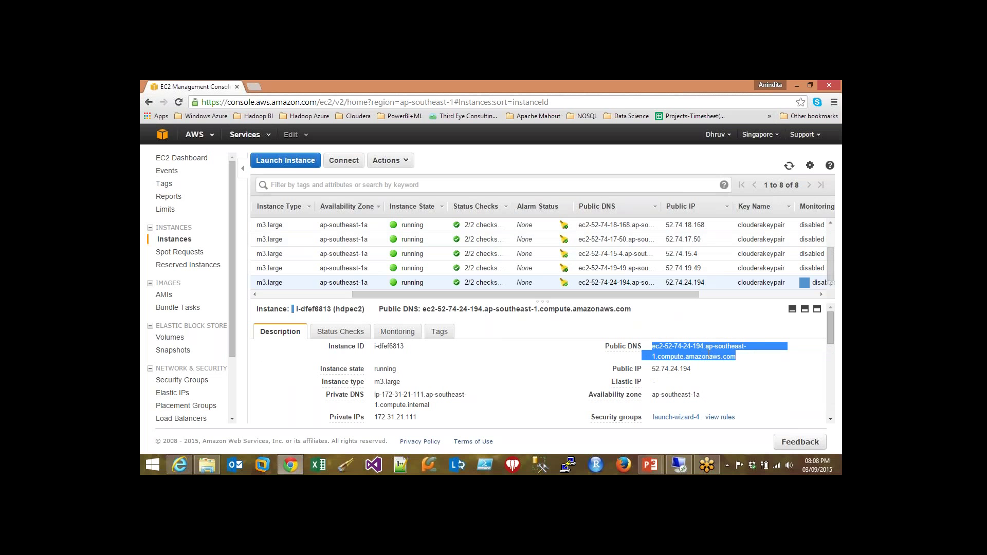
pyautogui.click(255, 90)
pyautogui.rightClick(219, 102)
pyautogui.click(239, 149)
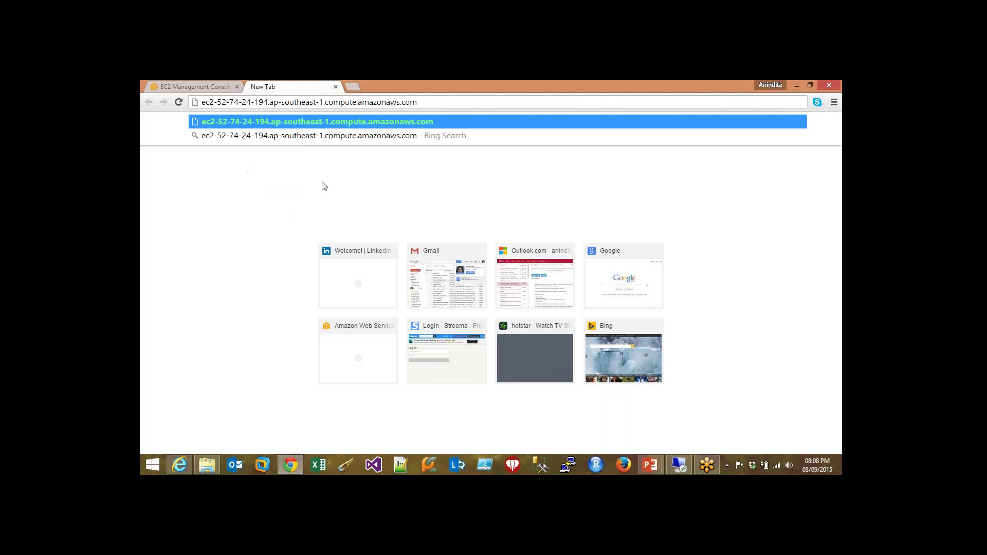
pyautogui.write(':8080')
pyautogui.press('Return')
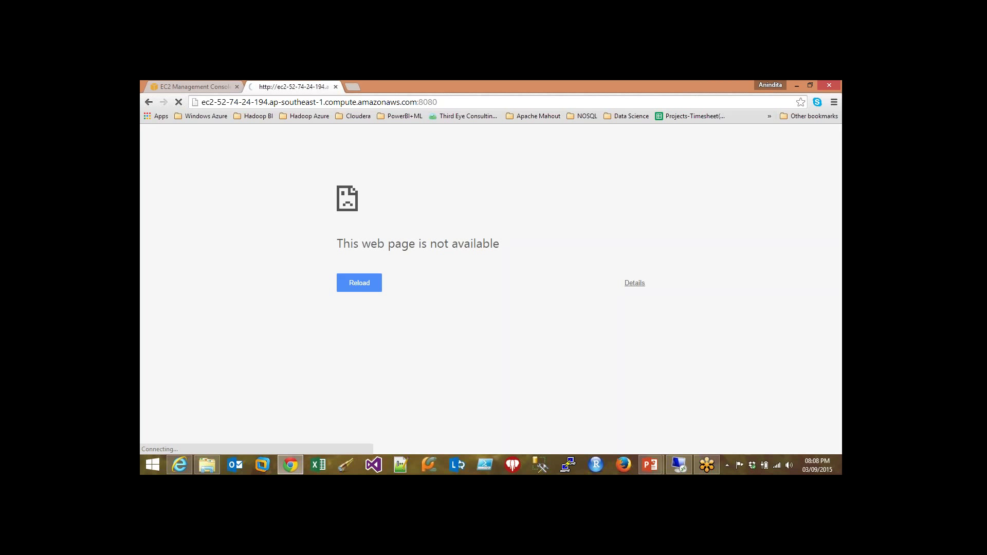
# - Retry the unavailable page, then return to the EC2 tab and clear the DNS highlight
pyautogui.click(178, 102)
pyautogui.click(195, 86)
pyautogui.click(535, 385)
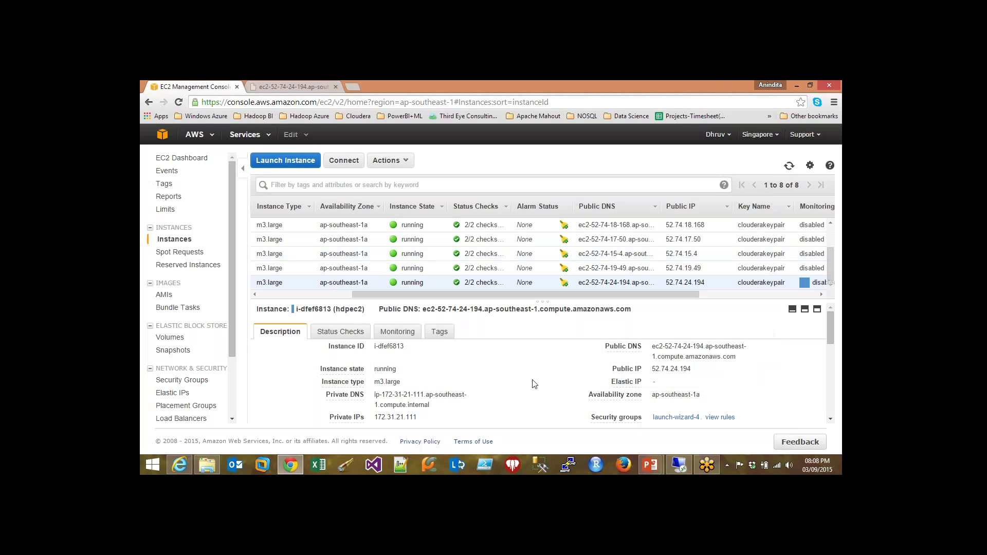
pyautogui.click(678, 466)
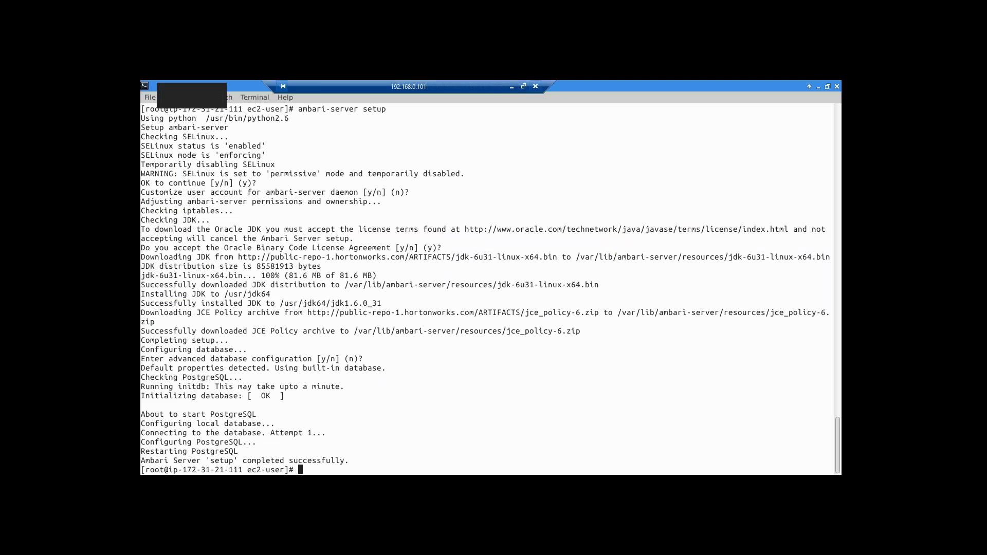
pyautogui.click(510, 86)
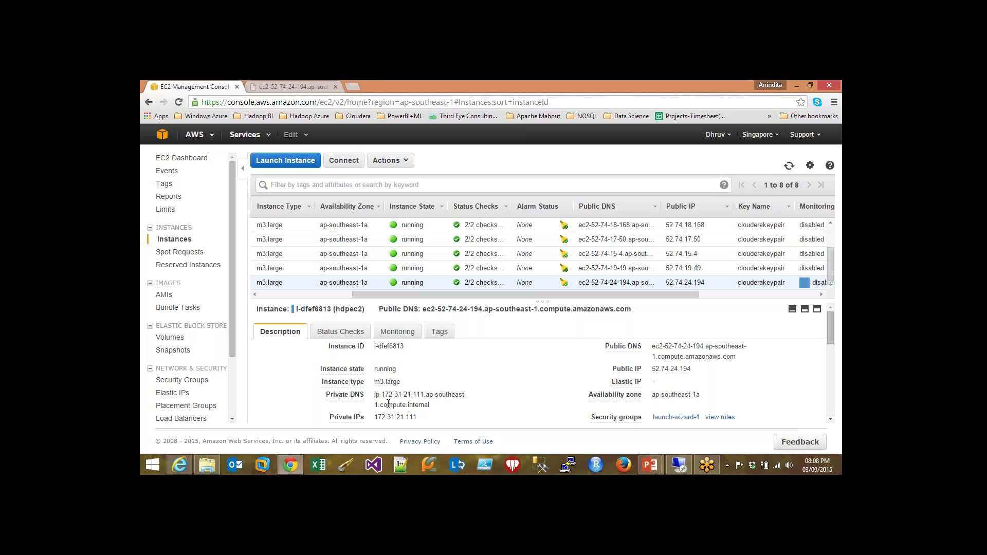
pyautogui.scroll(-2, 515, 395)
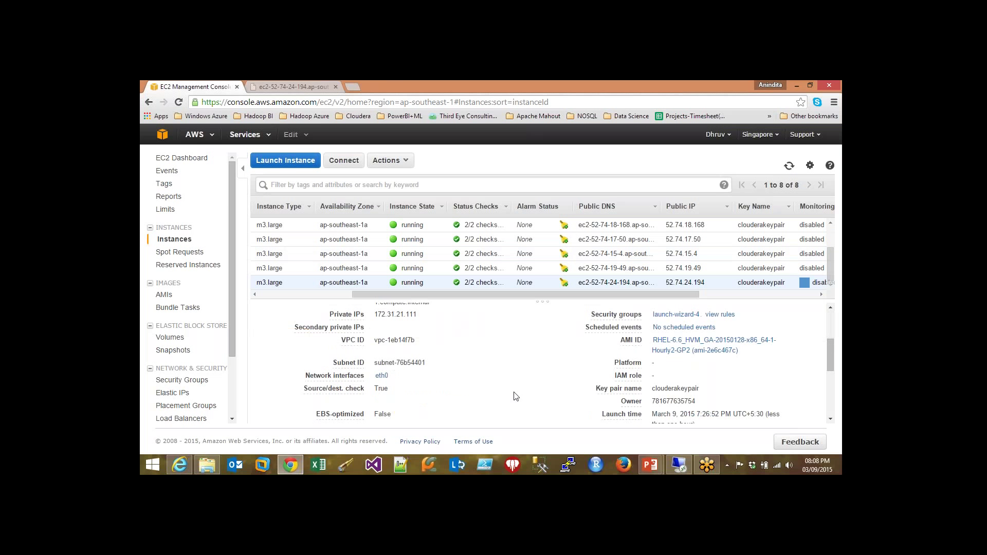
pyautogui.scroll(1, 514, 397)
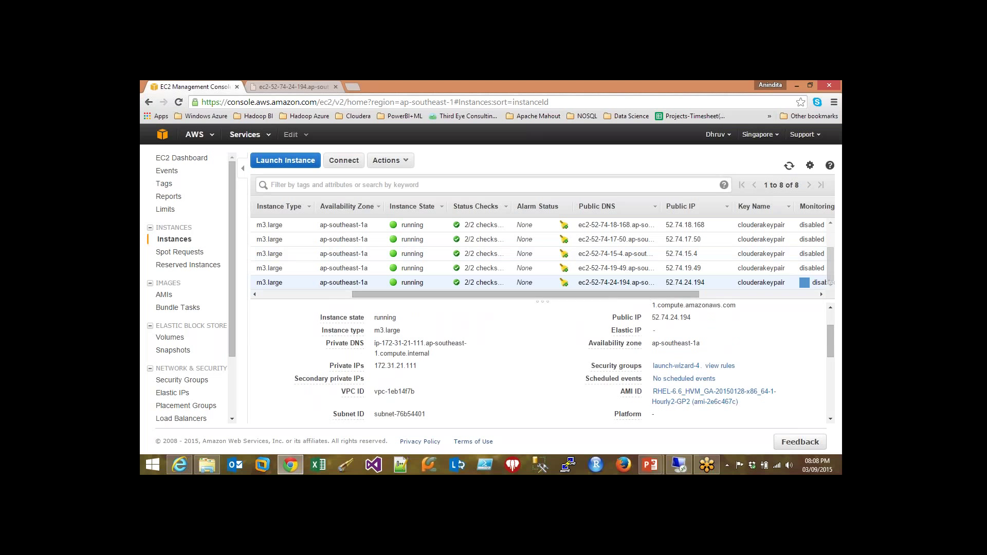
pyautogui.scroll(2, 647, 374)
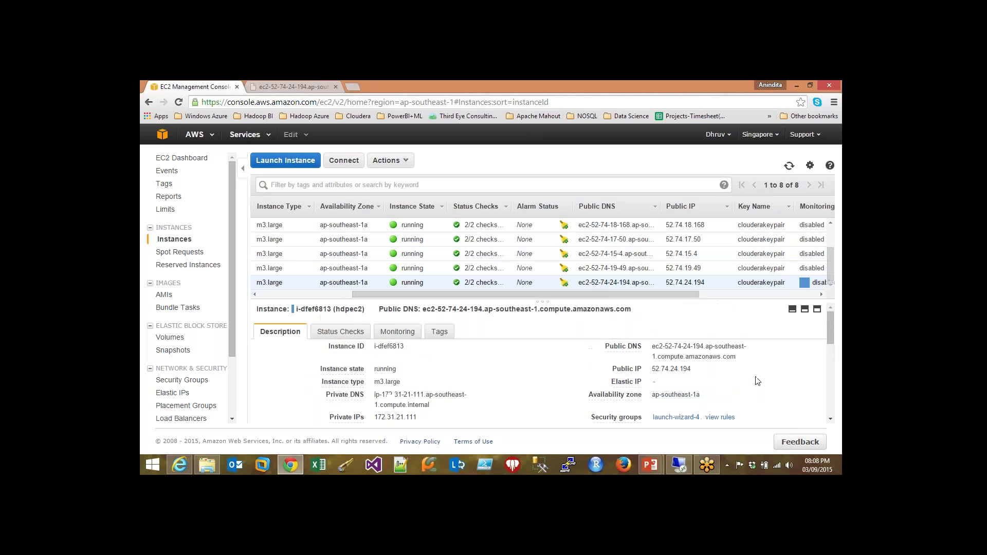
# - Copy the public IP 52.74.24.194 and load it in the second tab
pyautogui.doubleClick(671, 369)
pyautogui.rightClick(672, 368)
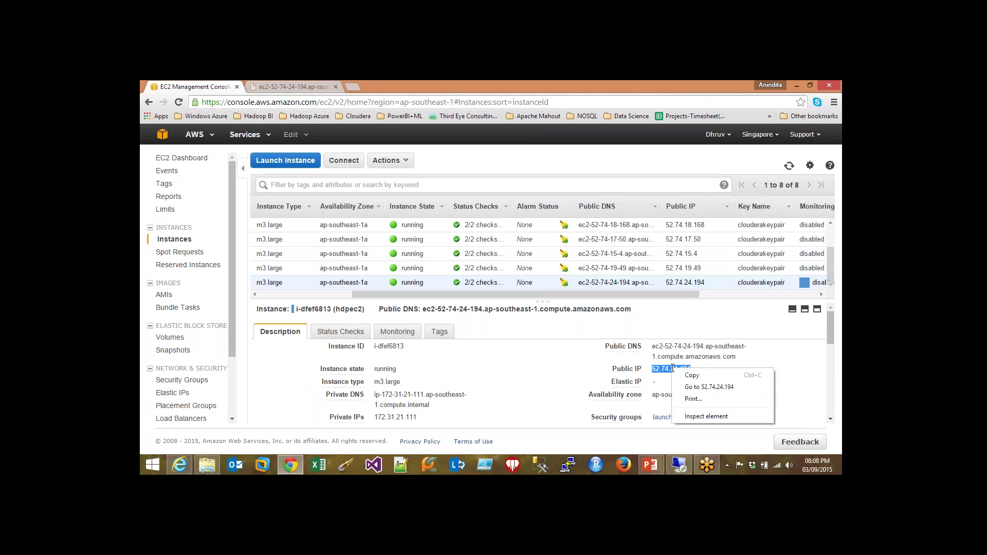
pyautogui.click(683, 375)
pyautogui.click(319, 84)
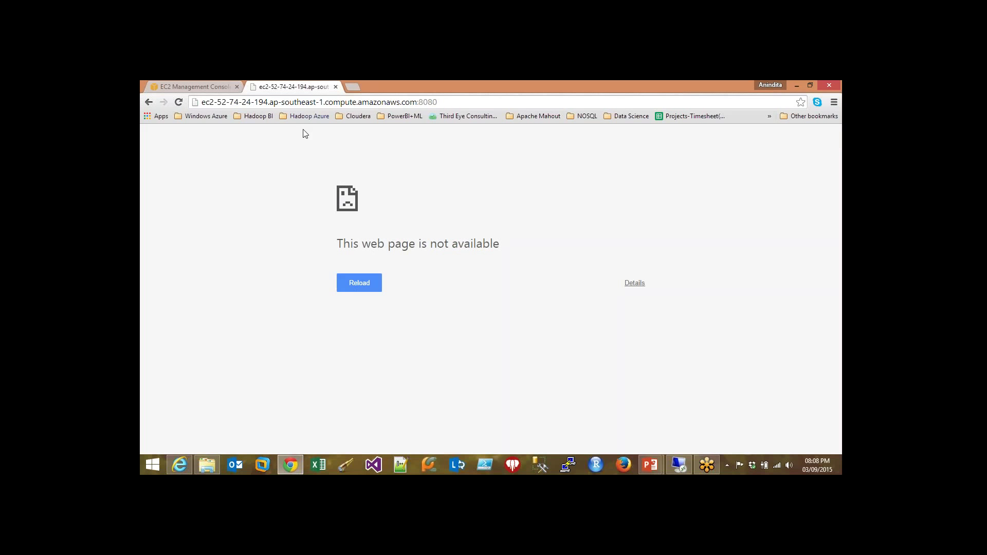
pyautogui.click(454, 99)
pyautogui.press('BackSpace')
pyautogui.hotkey('ctrl', 'v')
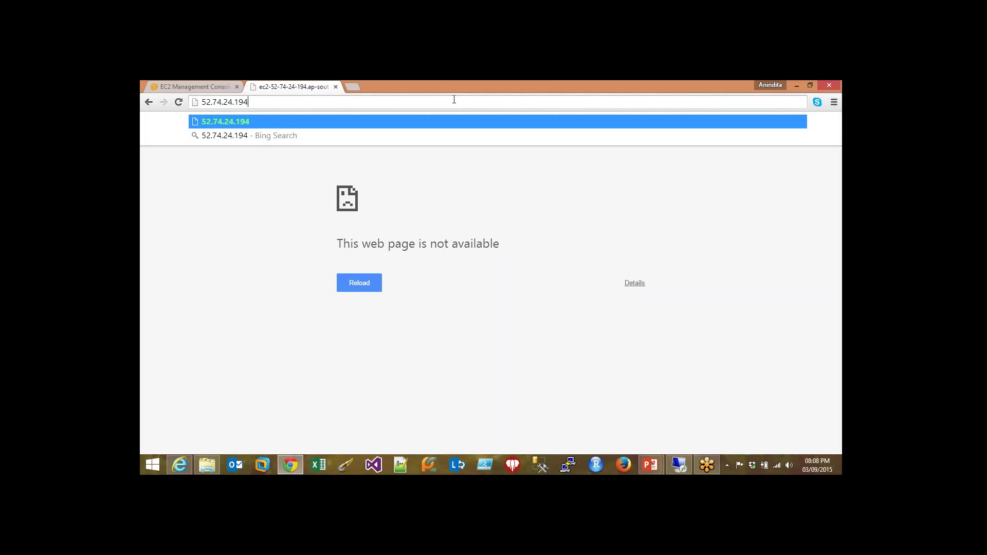
pyautogui.press('Return')
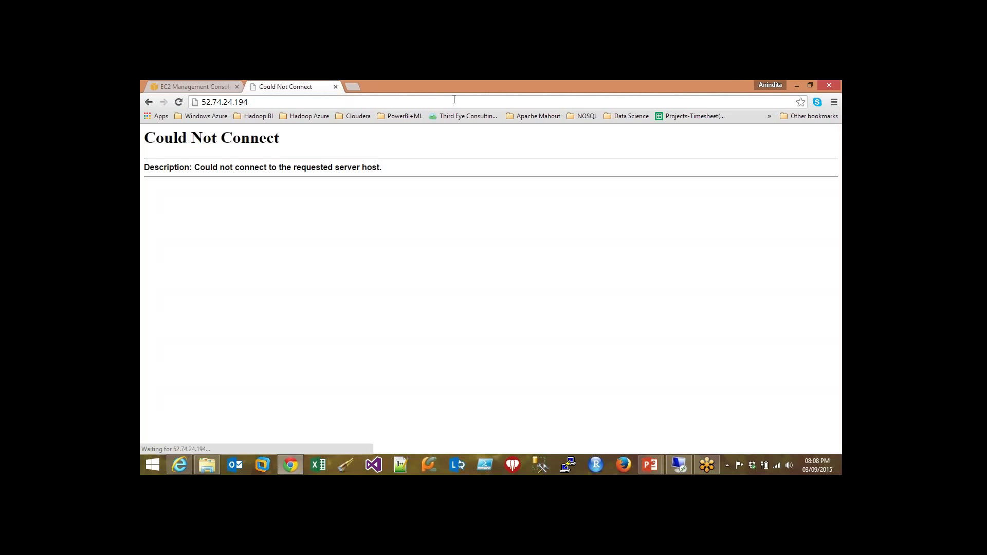
# - Retry with 52.74.24.194:8080, then close the failing tab
pyautogui.click(266, 103)
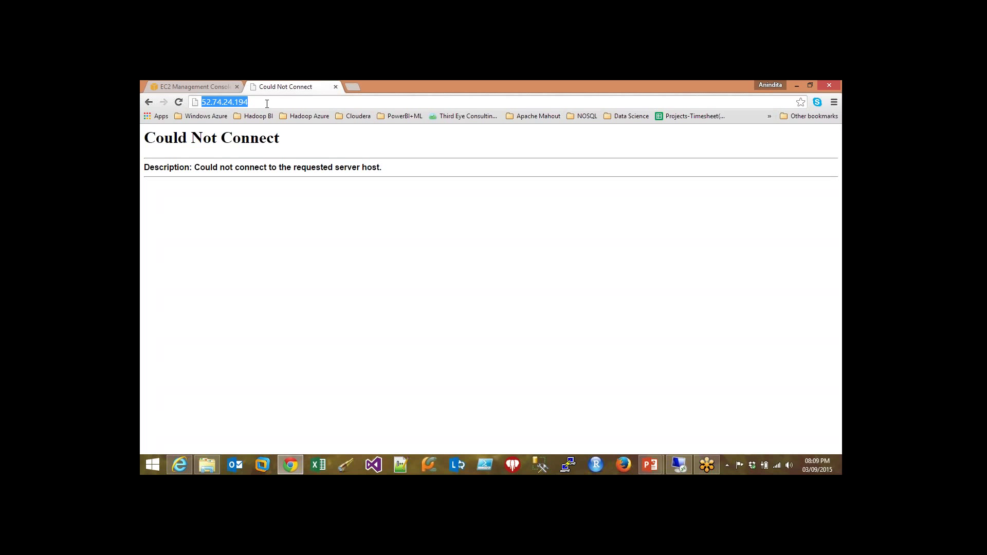
pyautogui.click(267, 103)
pyautogui.write(':8080')
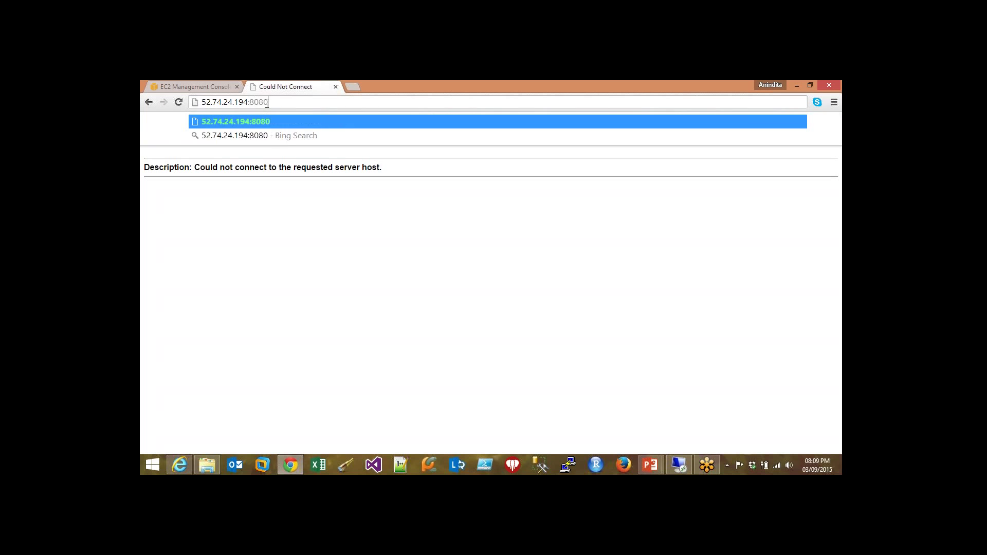
pyautogui.press('Return')
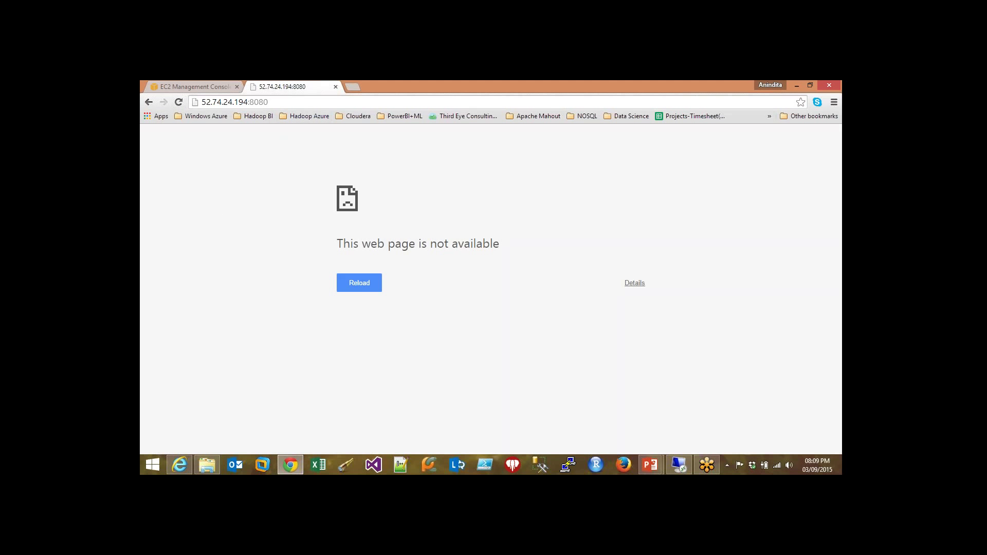
pyautogui.click(335, 86)
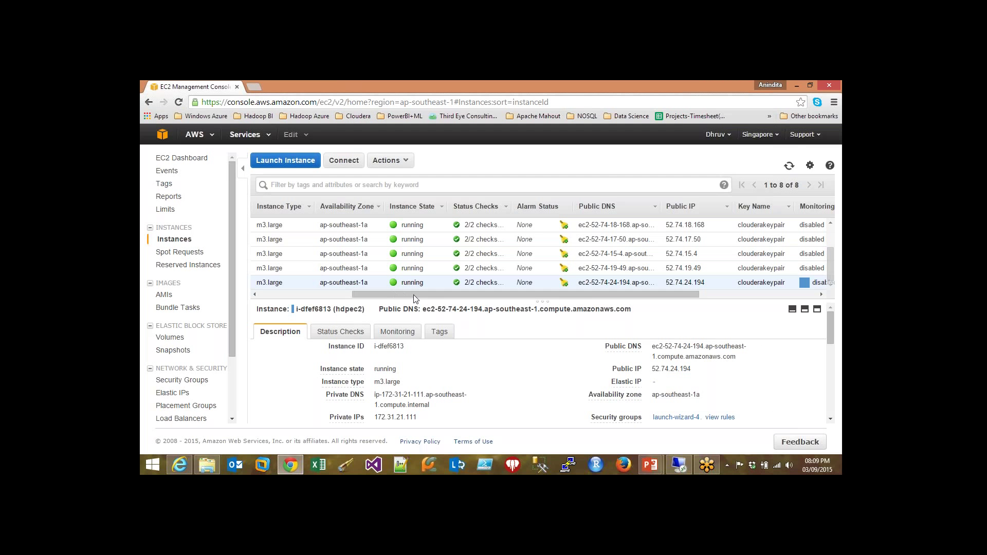
# - Enlarge the instance list, copy the full public DNS name, and start a blank tab
pyautogui.moveTo(537, 302); pyautogui.dragTo(537, 323)
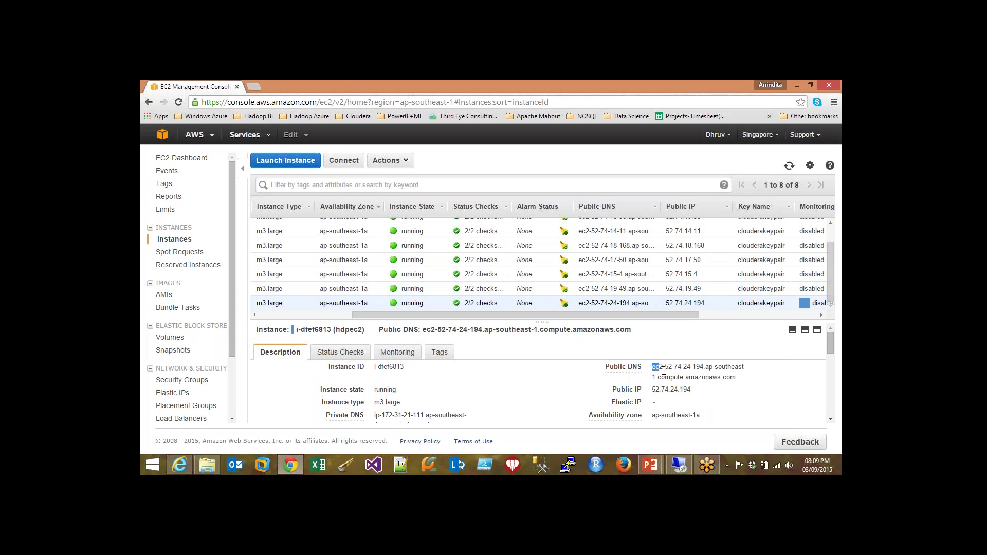
pyautogui.moveTo(651, 366); pyautogui.dragTo(740, 378)
pyautogui.rightClick(702, 369)
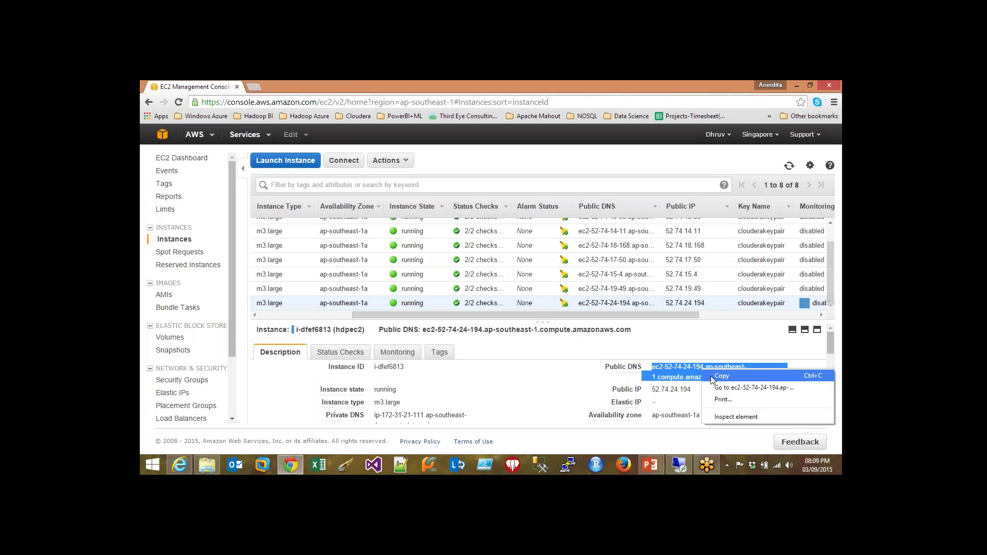
pyautogui.click(720, 376)
pyautogui.click(254, 87)
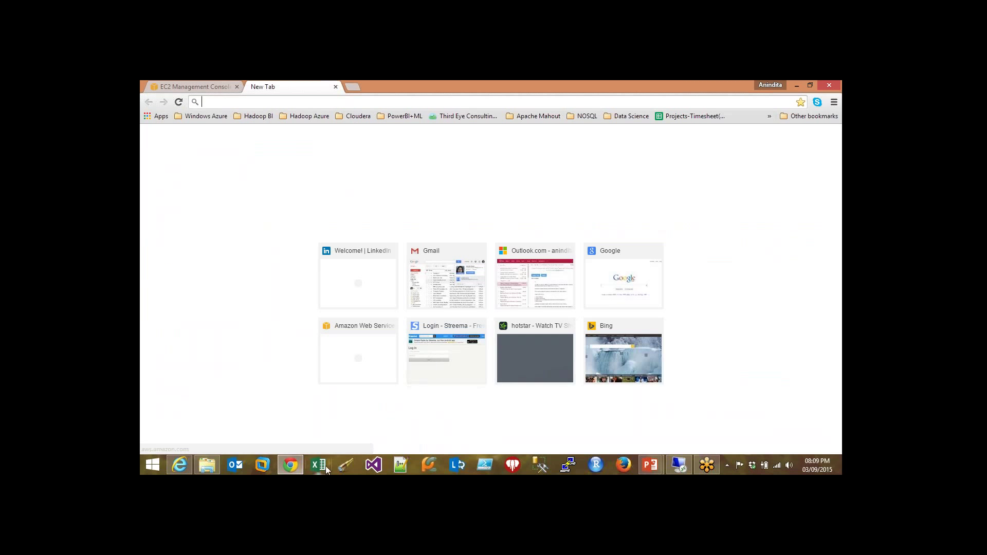
# - Run 'ambari-server start' in the remote terminal, then hide the remote session
pyautogui.click(679, 465)
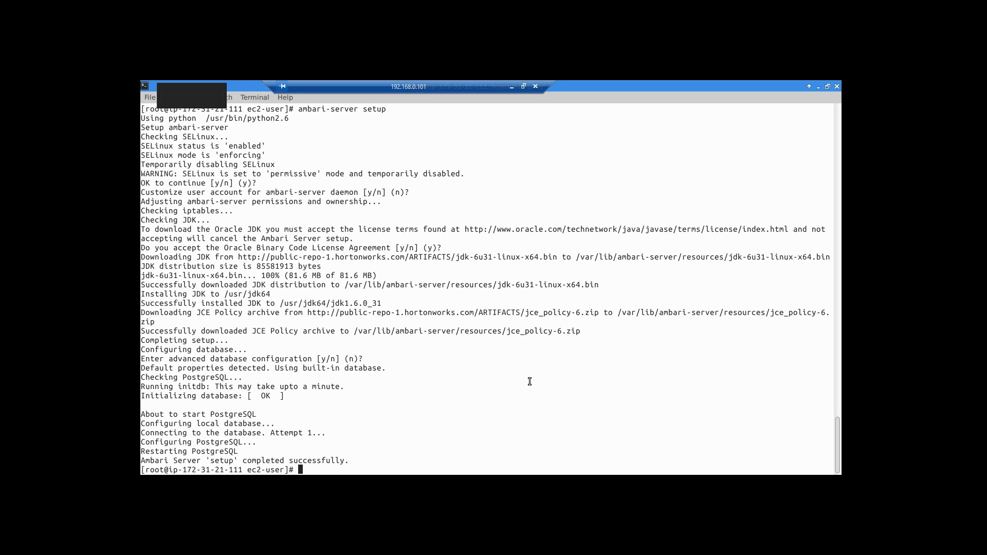
pyautogui.write('ambari-server start')
pyautogui.press('Return')
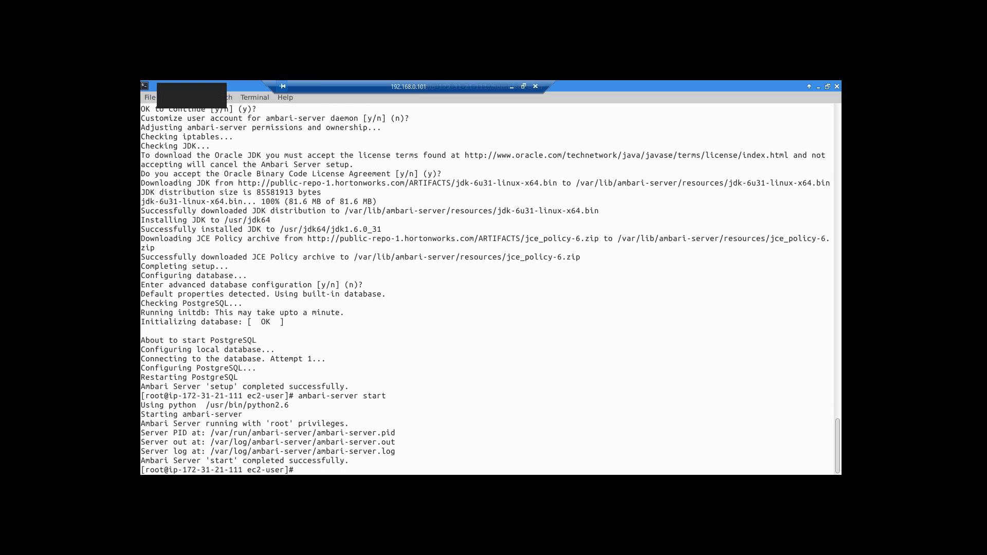
pyautogui.click(512, 86)
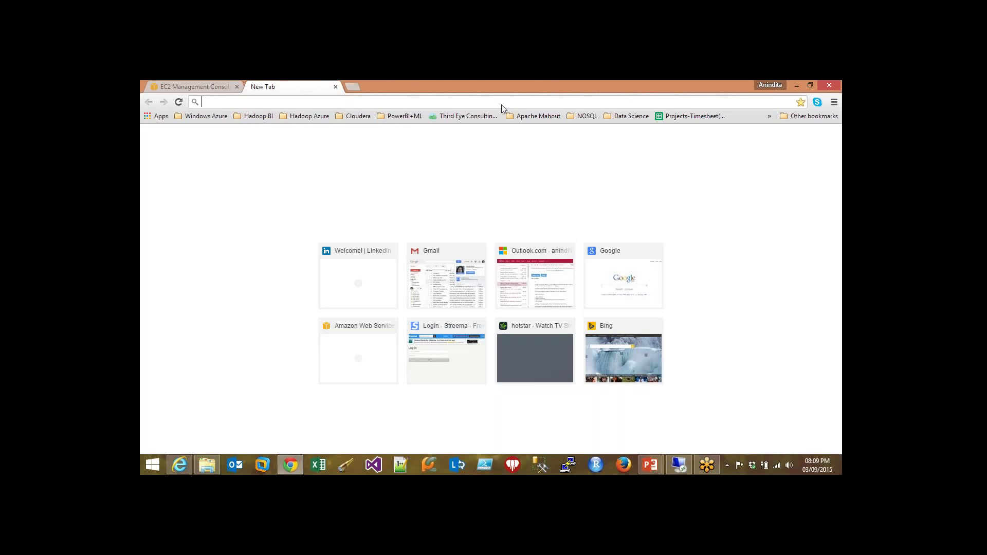
# - Paste the EC2 hostname with :8080 into the blank tab and load it
pyautogui.rightClick(234, 101)
pyautogui.click(257, 151)
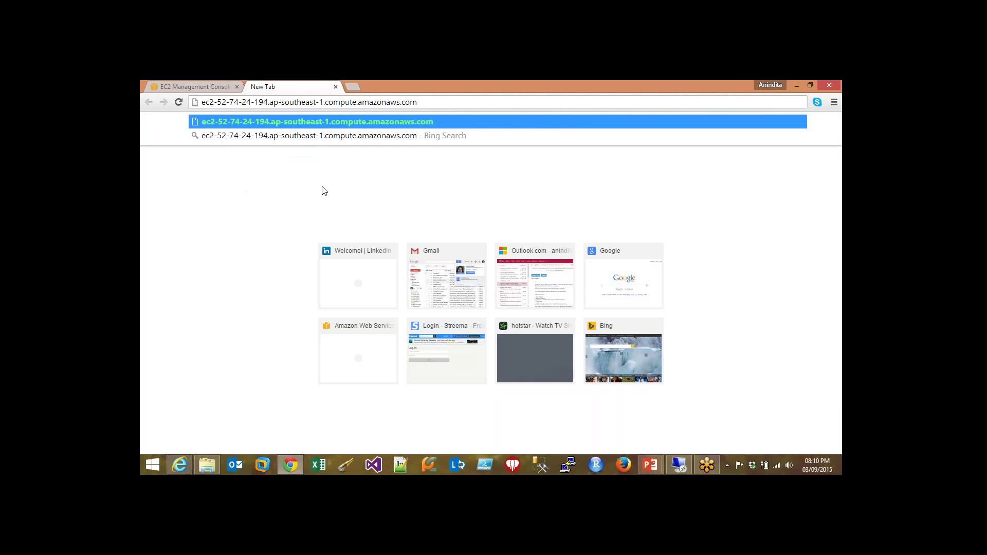
pyautogui.write(':8080')
pyautogui.press('Return')
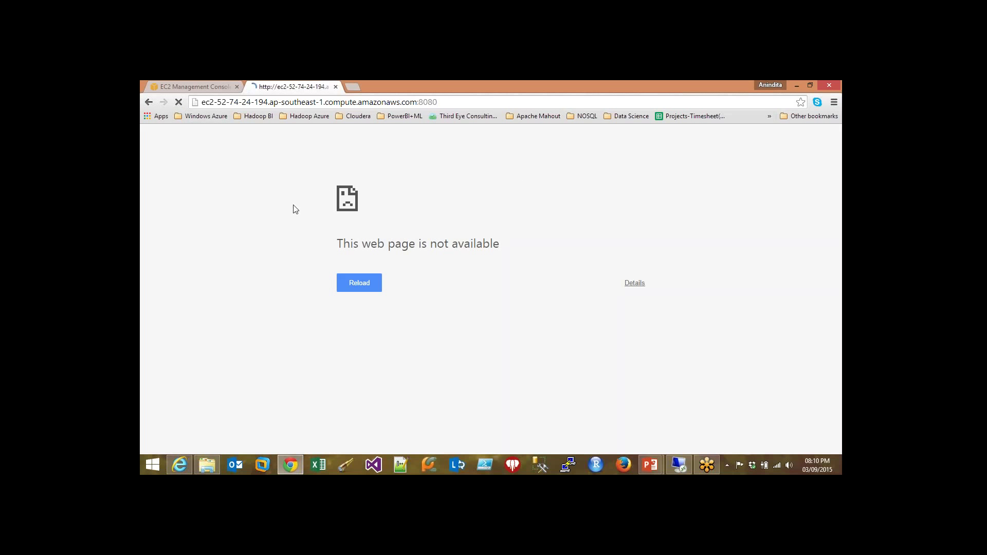
# - Check the remote desktop, then switch back to the EC2 console page
pyautogui.click(675, 469)
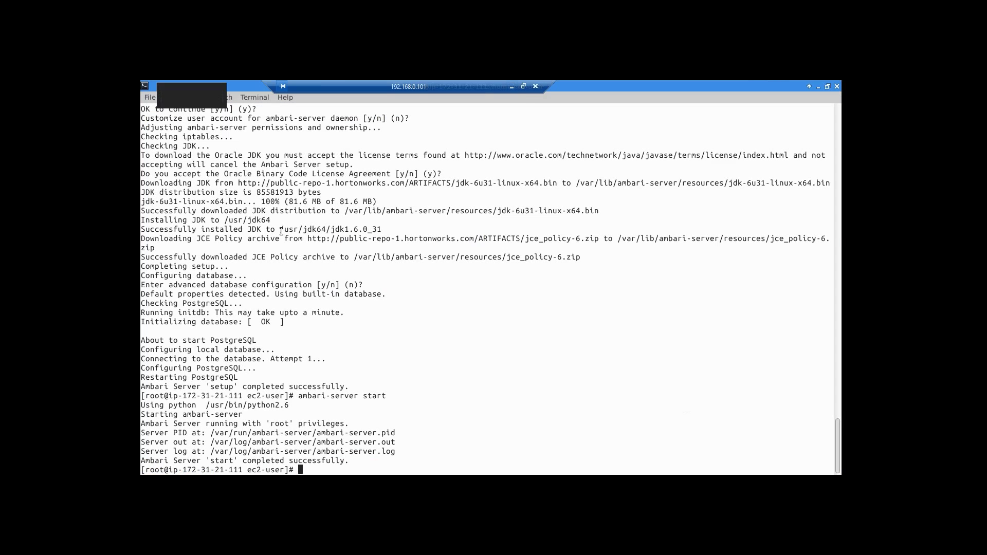
pyautogui.hotkey('alt', 'Tab')
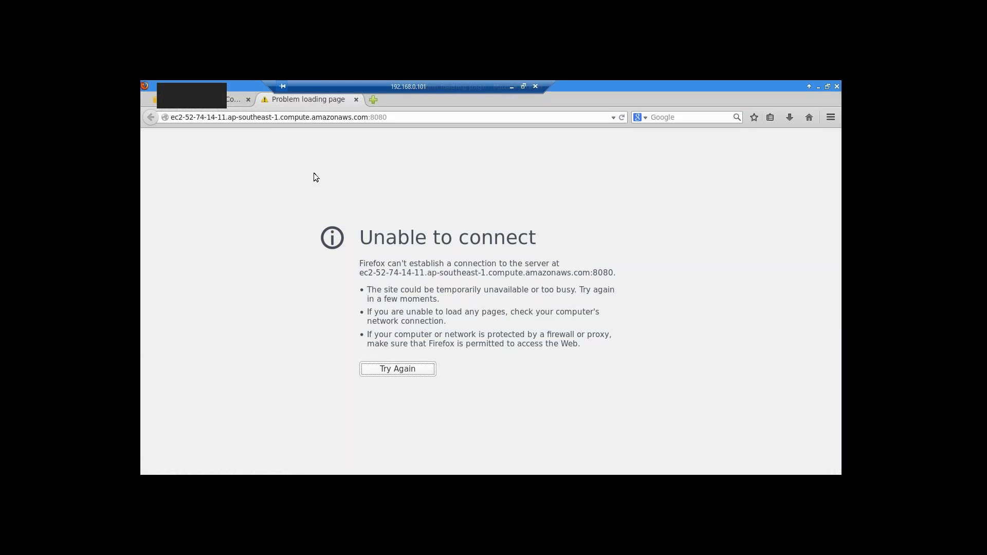
pyautogui.click(231, 102)
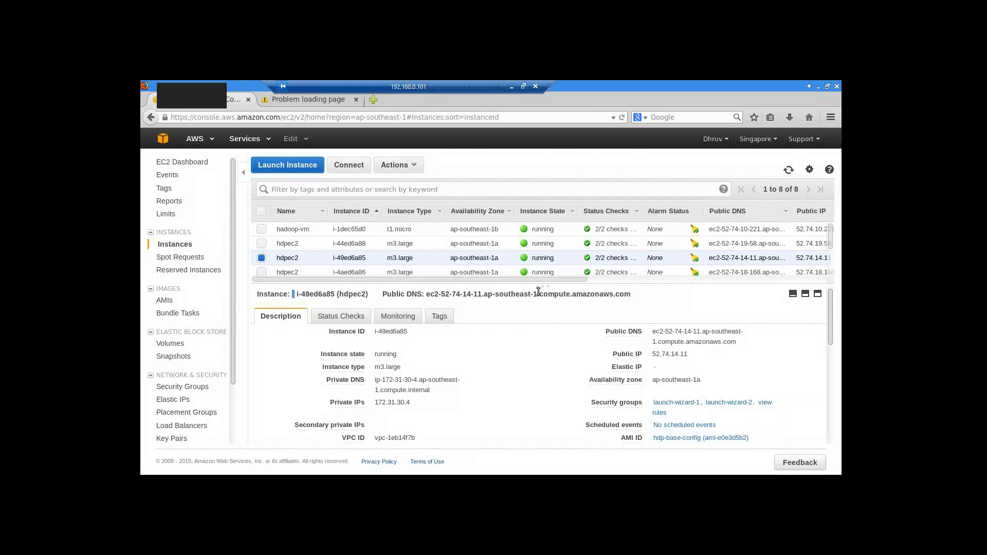
# - Enlarge the list and select instance i-dfef6813 in place of i-49ed6a85
pyautogui.moveTo(543, 286); pyautogui.dragTo(542, 332)
pyautogui.scroll(-1, 257, 257)
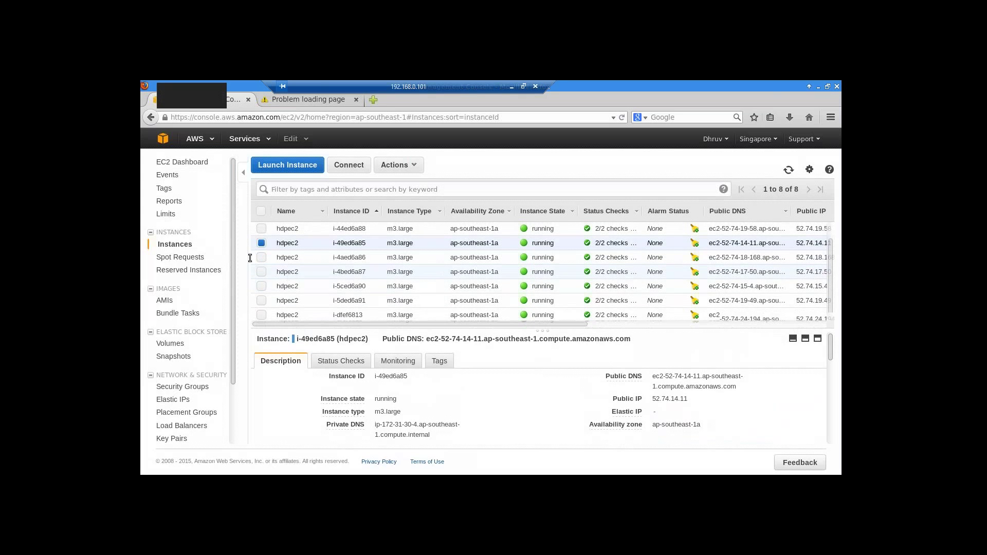
pyautogui.click(262, 241)
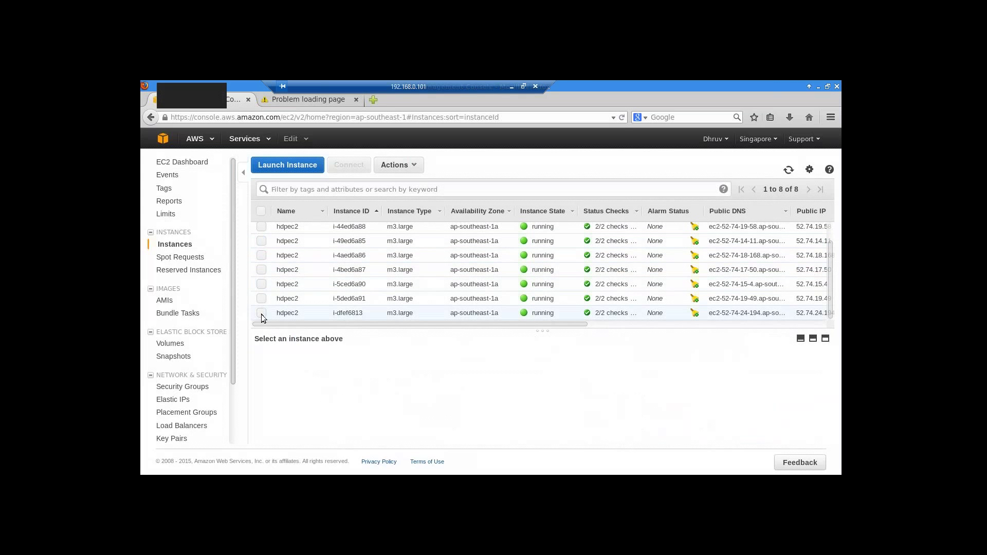
pyautogui.click(261, 313)
pyautogui.scroll(-3, 262, 370)
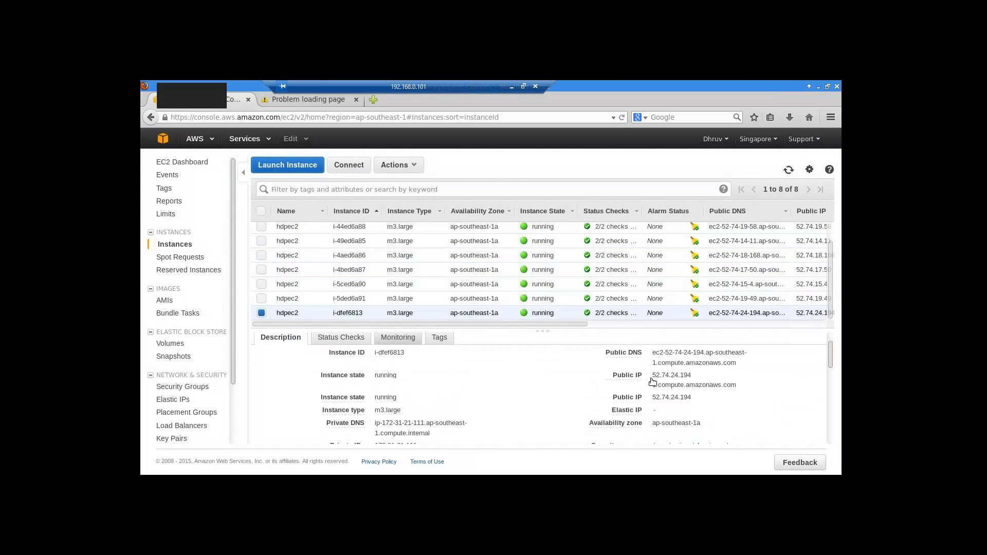
pyautogui.scroll(4, 653, 396)
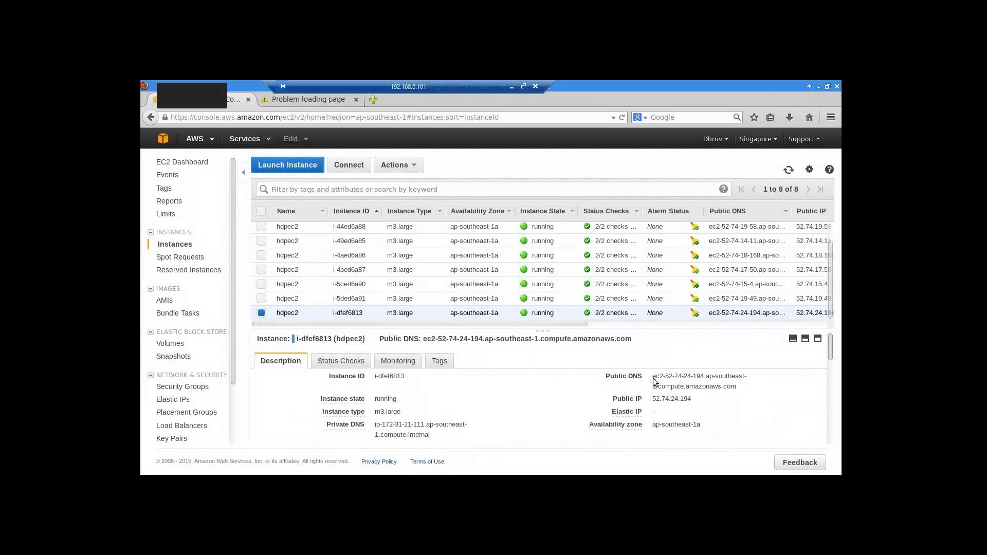
# - Copy i-dfef6813's full public DNS address and return to the failed connection page
pyautogui.moveTo(652, 376); pyautogui.dragTo(739, 389)
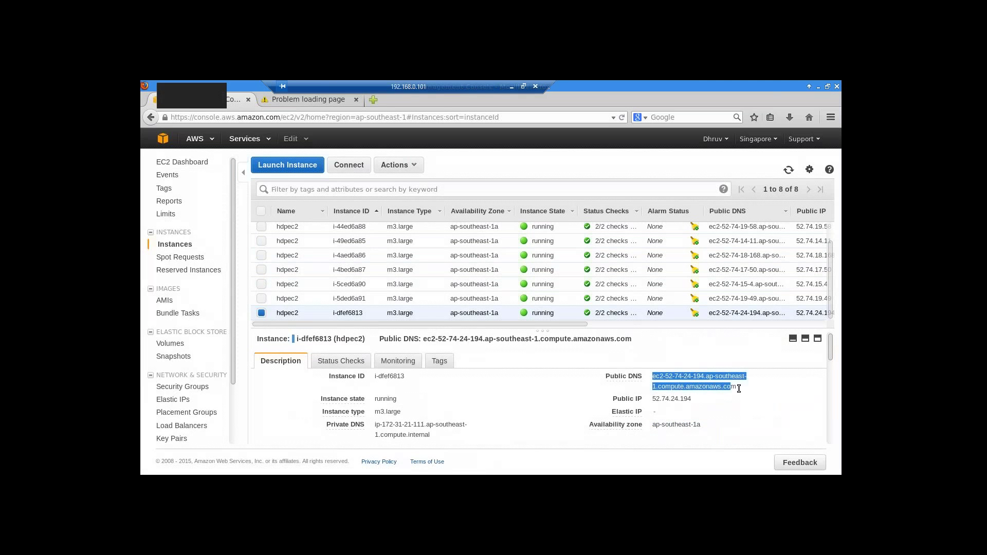
pyautogui.click(702, 383)
pyautogui.rightClick(701, 383)
pyautogui.click(654, 377)
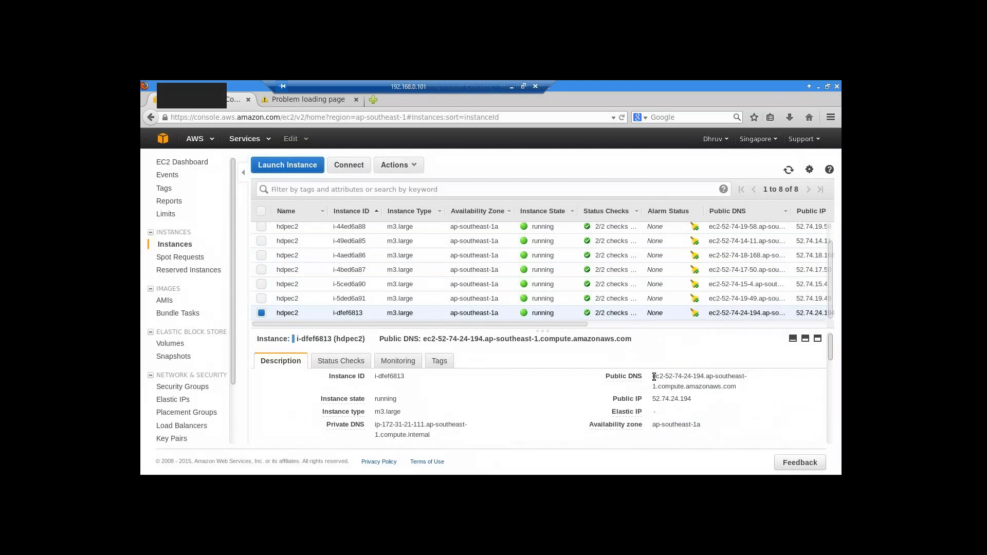
pyautogui.moveTo(652, 375); pyautogui.dragTo(747, 391)
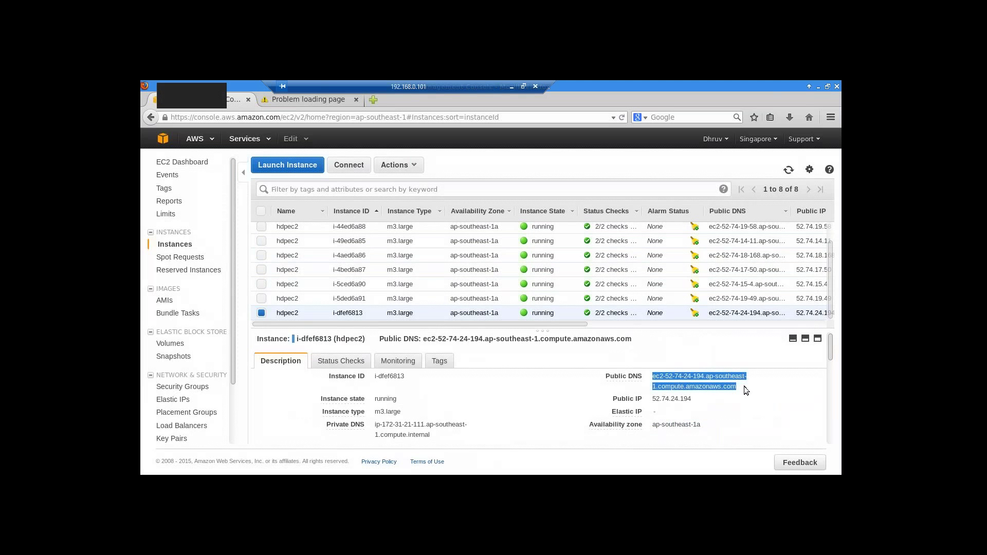
pyautogui.rightClick(705, 383)
pyautogui.click(716, 321)
pyautogui.click(312, 97)
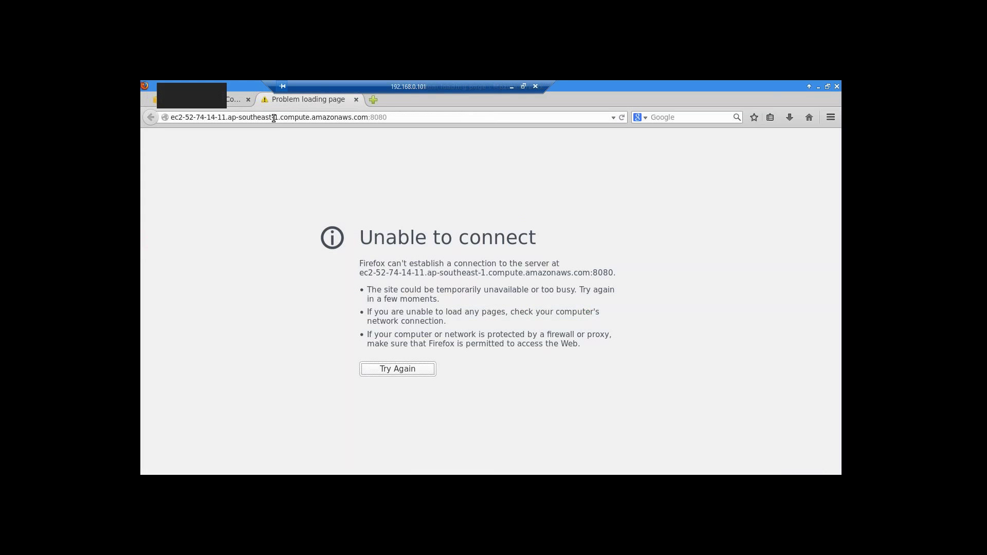
# - Replace the address with the copied public DNS plus :8080 and load it
pyautogui.hotkey('ctrl', 'a')
pyautogui.click(395, 117)
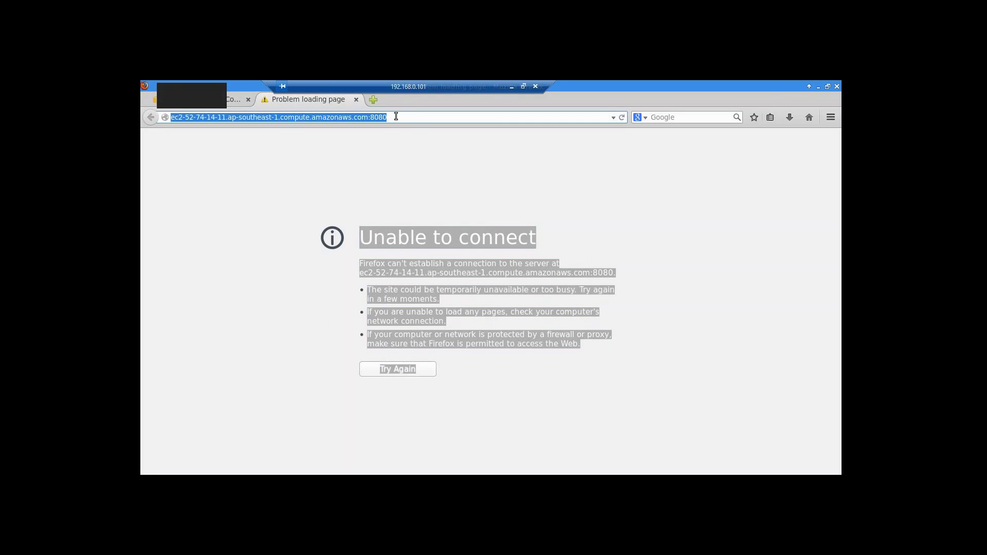
pyautogui.press('BackSpace')
pyautogui.hotkey('ctrl', 'v')
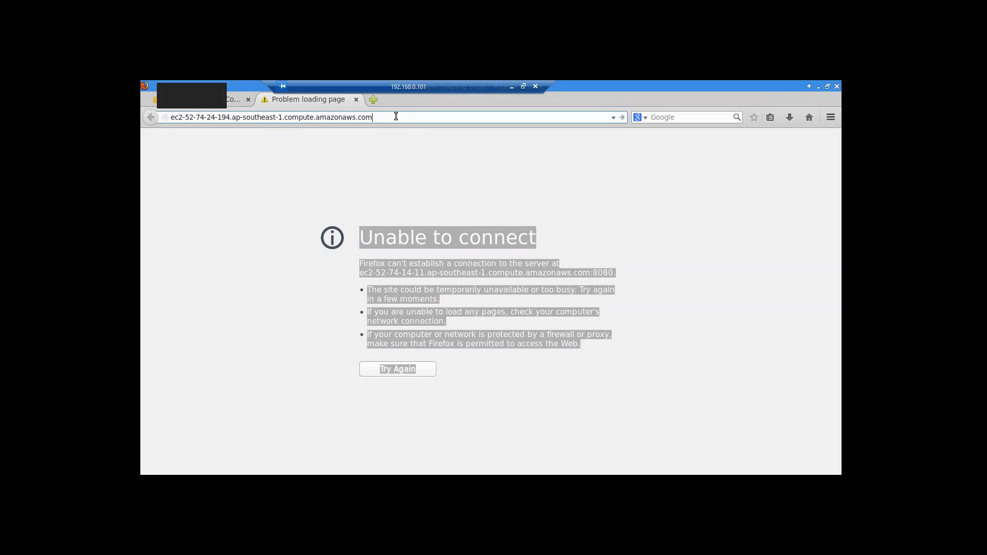
pyautogui.write(':8080')
pyautogui.press('Return')
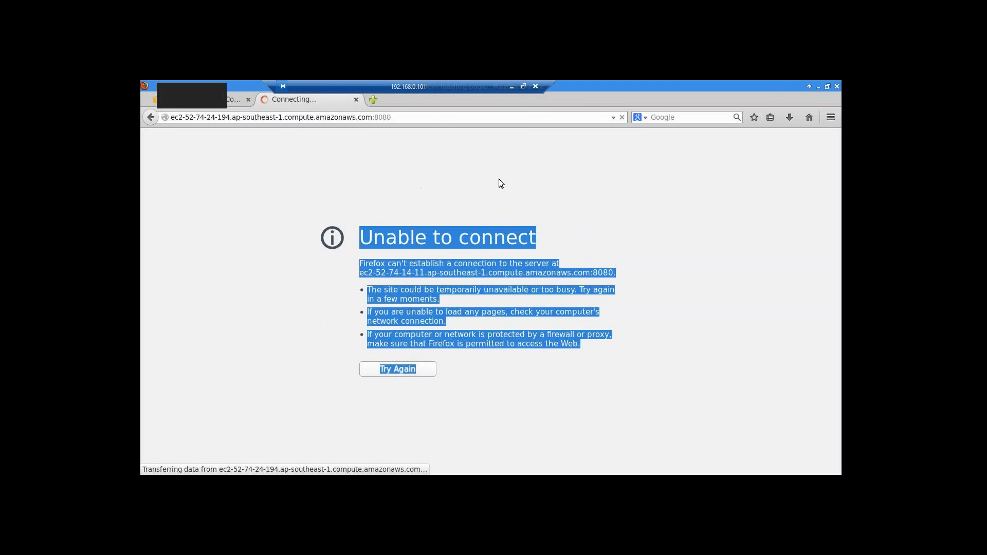
# - Close the duplicate local Ambari page and keep the remote desktop's sign-in page
pyautogui.click(511, 86)
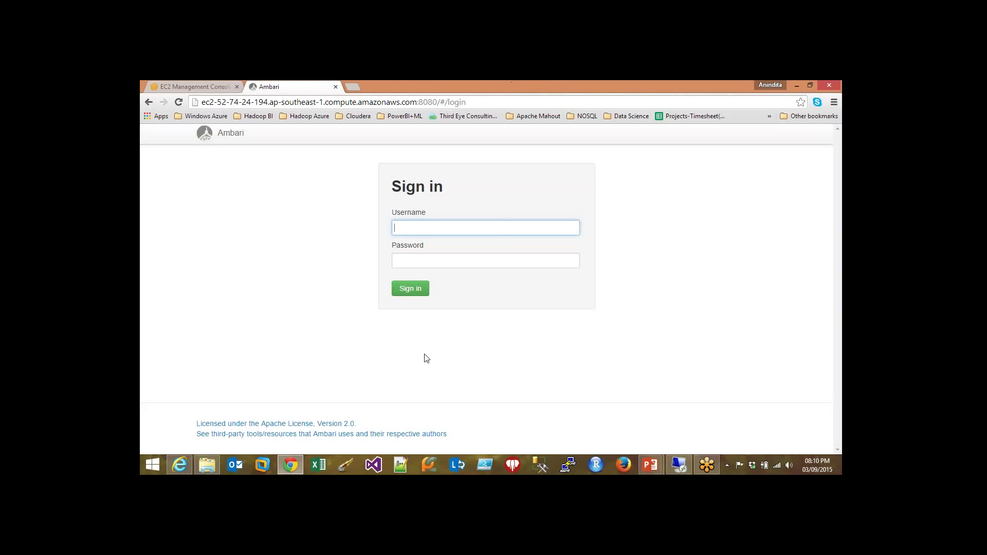
pyautogui.click(678, 462)
pyautogui.click(679, 465)
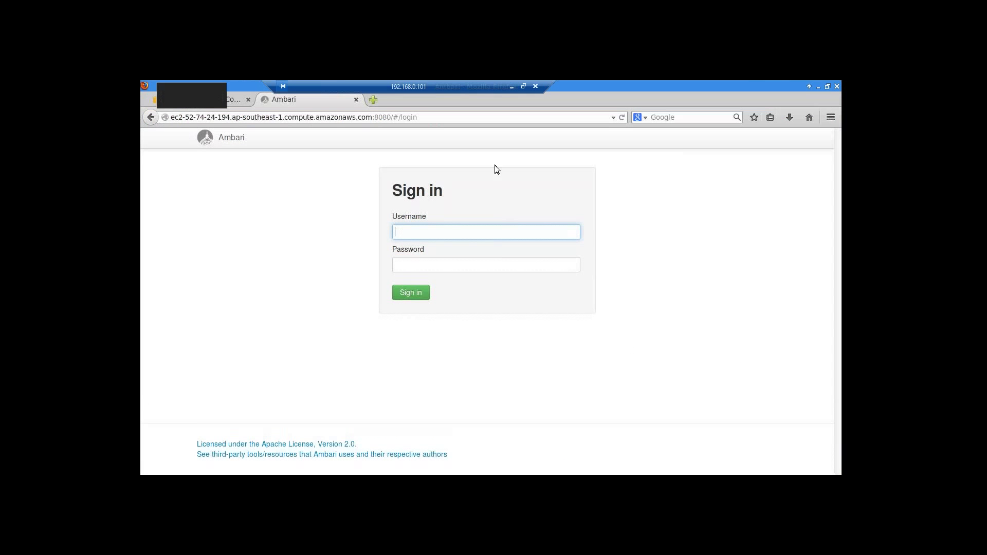
pyautogui.click(511, 85)
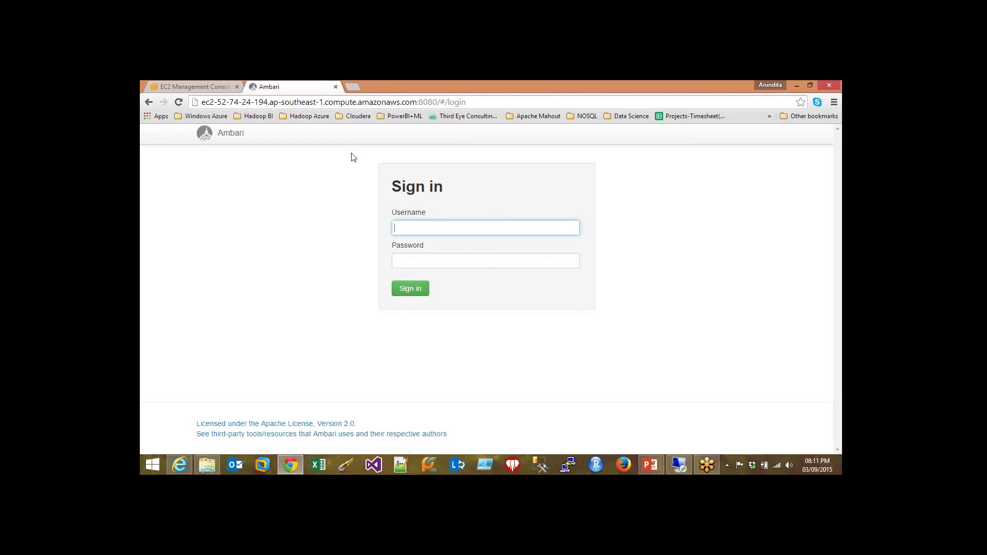
pyautogui.click(336, 86)
pyautogui.click(679, 465)
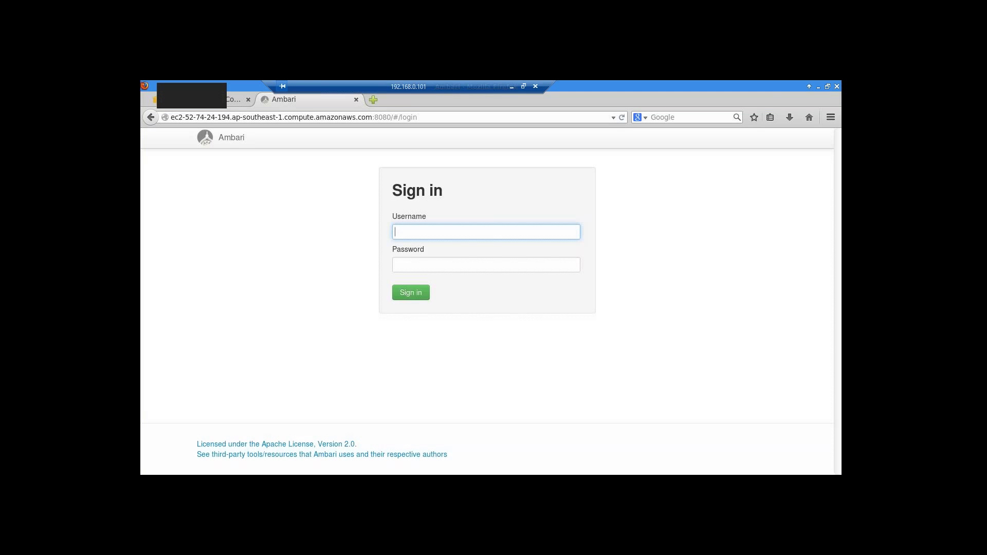
# - Enter the admin username and the password on the Ambari sign-in form
pyautogui.press('BackSpace')
pyautogui.press('BackSpace')
pyautogui.press('BackSpace')
pyautogui.press('BackSpace')
pyautogui.press('BackSpace')
pyautogui.write('admin')
pyautogui.press('BackSpace')
pyautogui.press('BackSpace')
pyautogui.press('BackSpace')
pyautogui.press('BackSpace')
pyautogui.press('BackSpace')
pyautogui.click(418, 261)
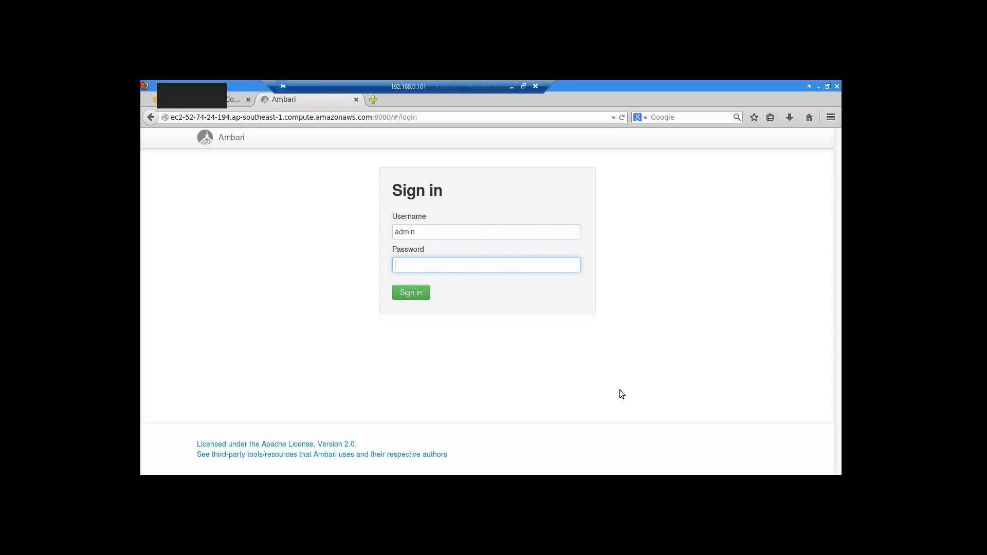
pyautogui.write('admin')
# - Sign in, name the cluster 'ambaridemo', and continue to the Select Stack step
pyautogui.click(419, 301)
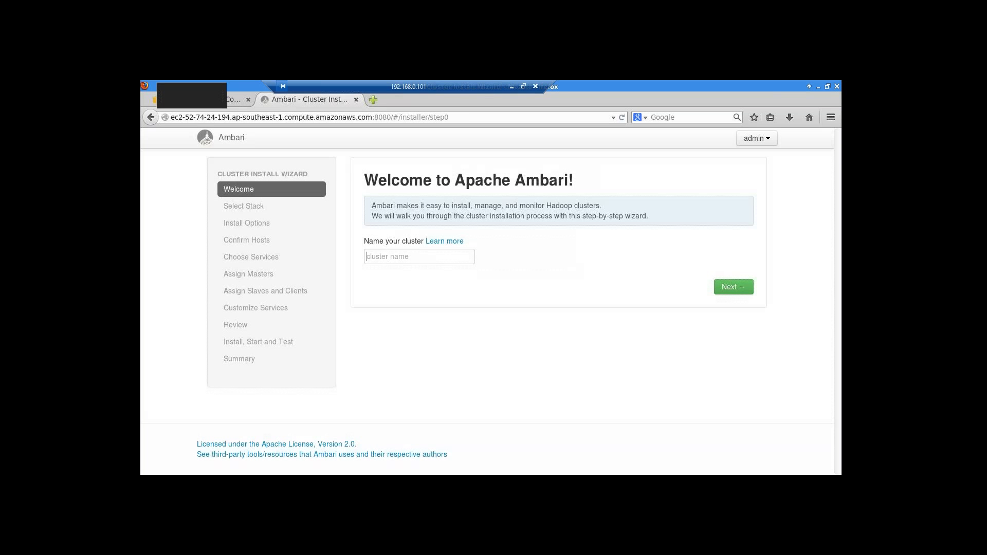
pyautogui.write('ambari')
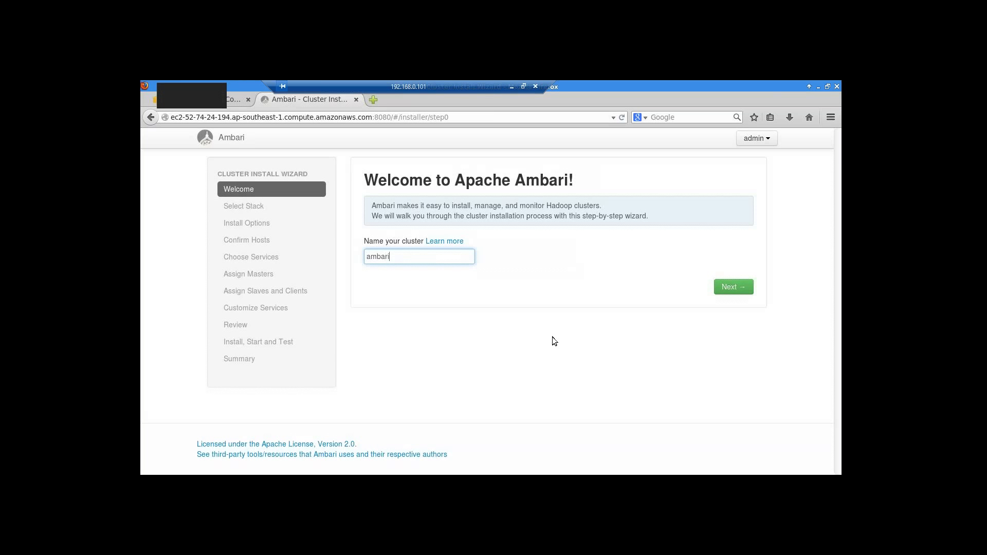
pyautogui.write('demo')
pyautogui.click(740, 292)
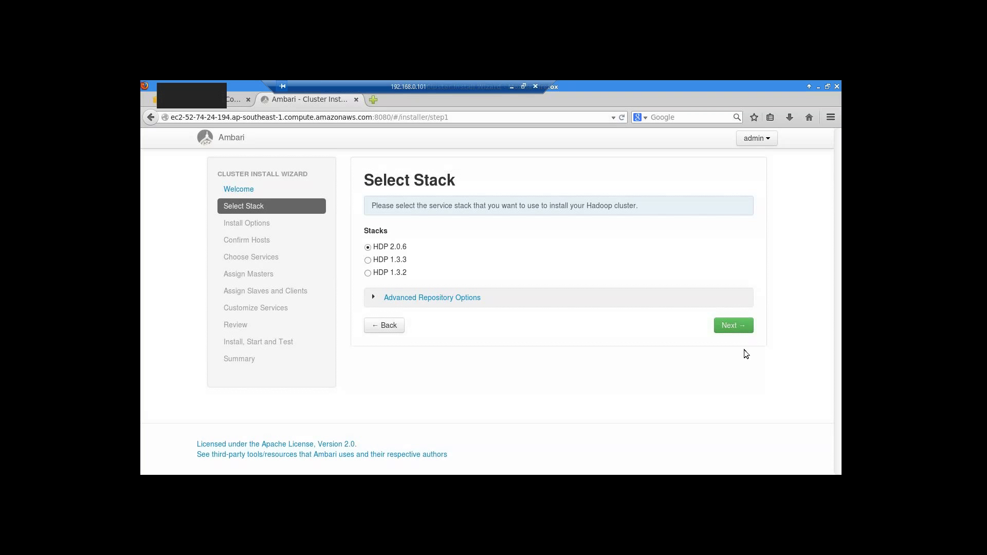
pyautogui.click(737, 327)
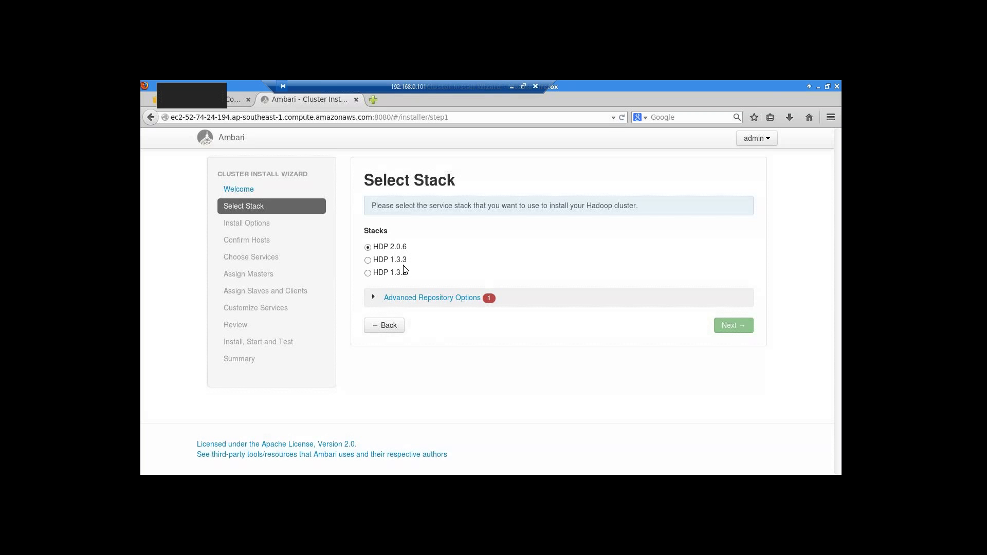
# - Expand Advanced Repository Options and uncheck the SLES 11 repository, keeping Red Hat 5/6
pyautogui.click(374, 298)
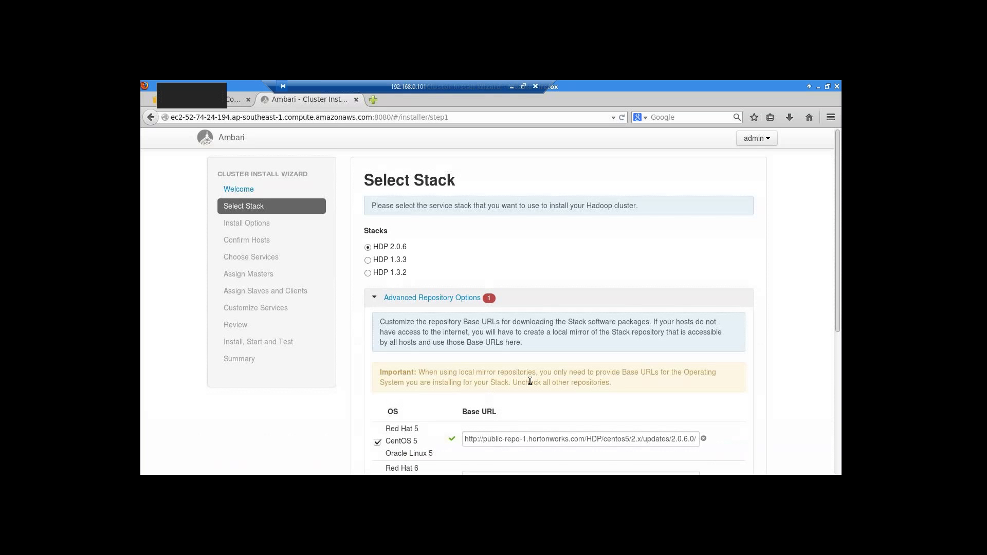
pyautogui.scroll(-3, 530, 381)
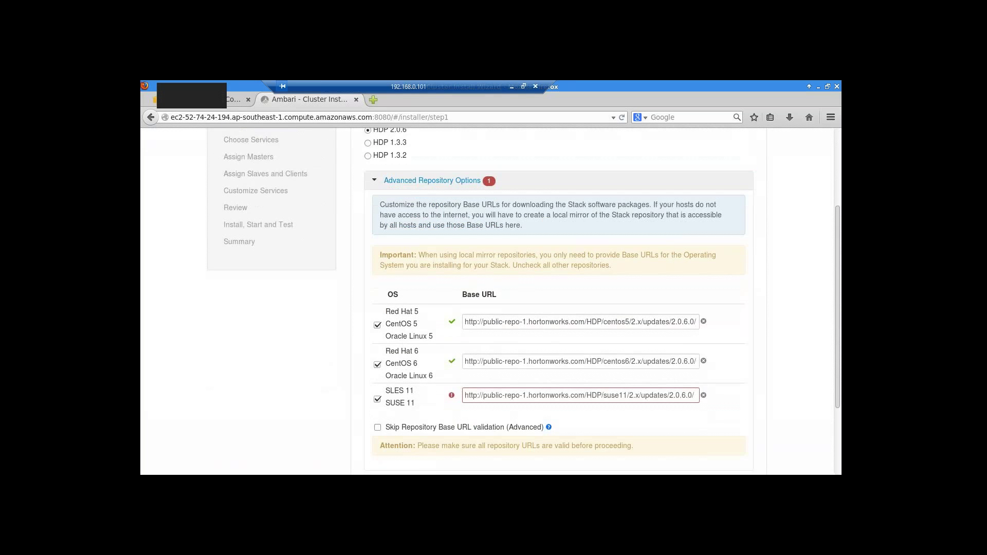
pyautogui.scroll(-1, 514, 298)
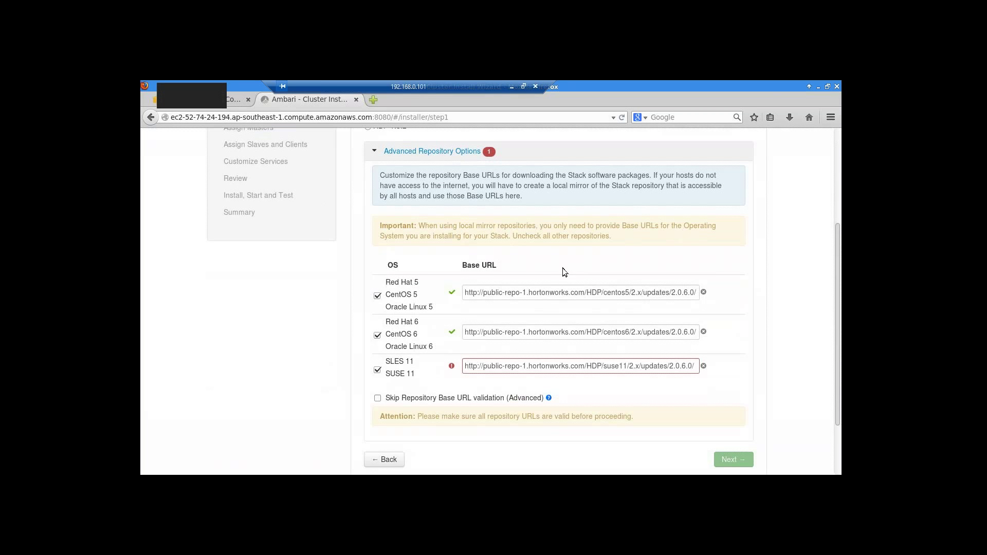
pyautogui.click(379, 372)
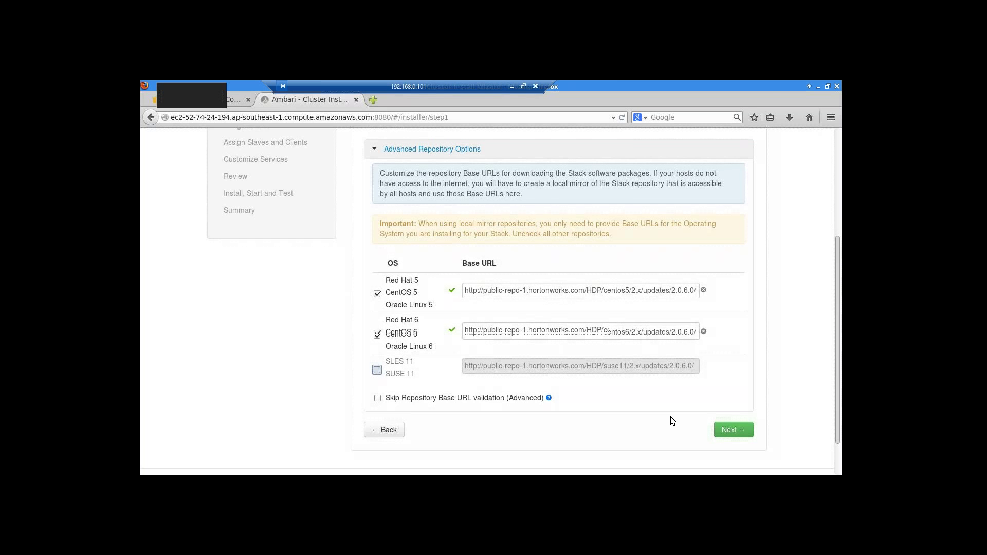
pyautogui.scroll(-1, 670, 416)
pyautogui.scroll(6, 670, 417)
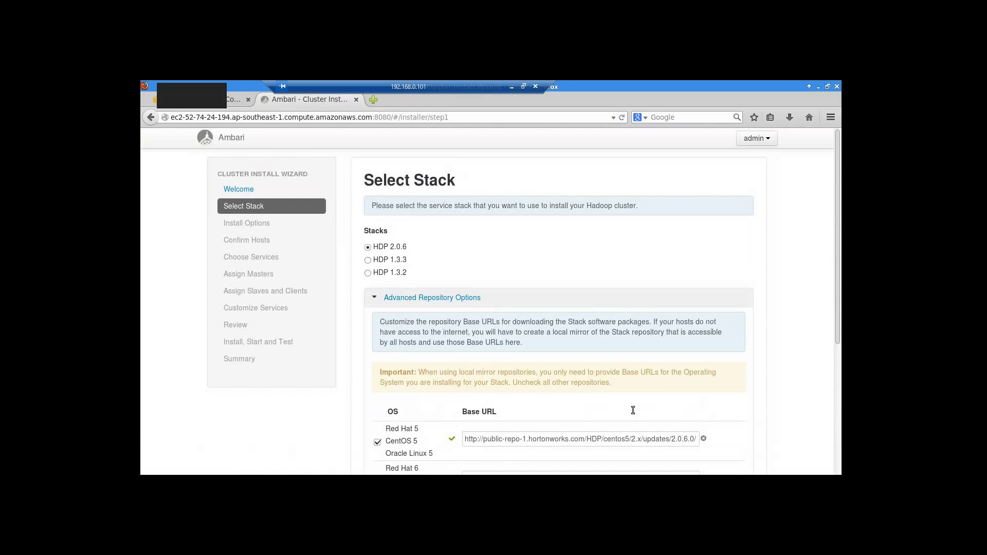
pyautogui.scroll(-3, 597, 308)
pyautogui.scroll(-4, 712, 436)
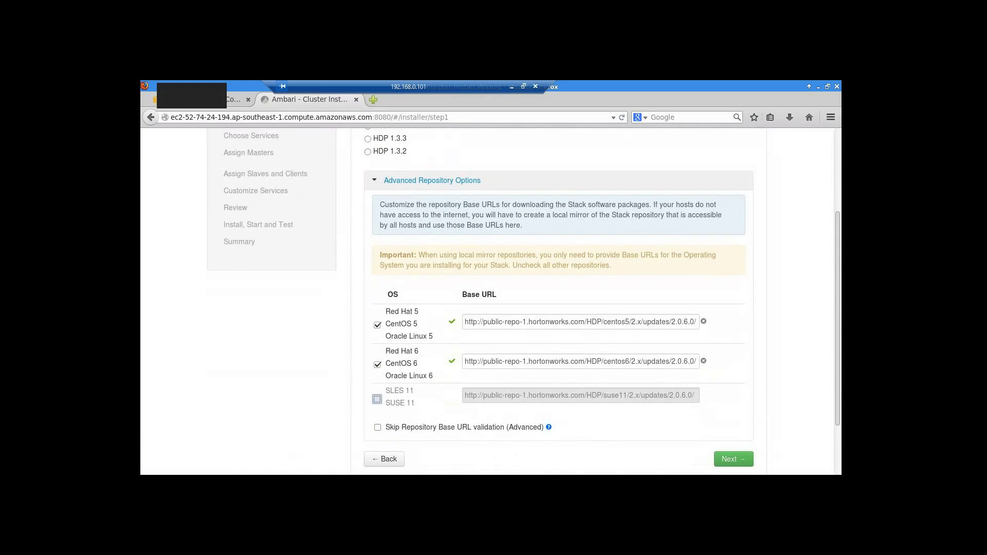
# - Advance from Select Stack to Install Options and put the cursor in the Target Hosts box
pyautogui.click(734, 404)
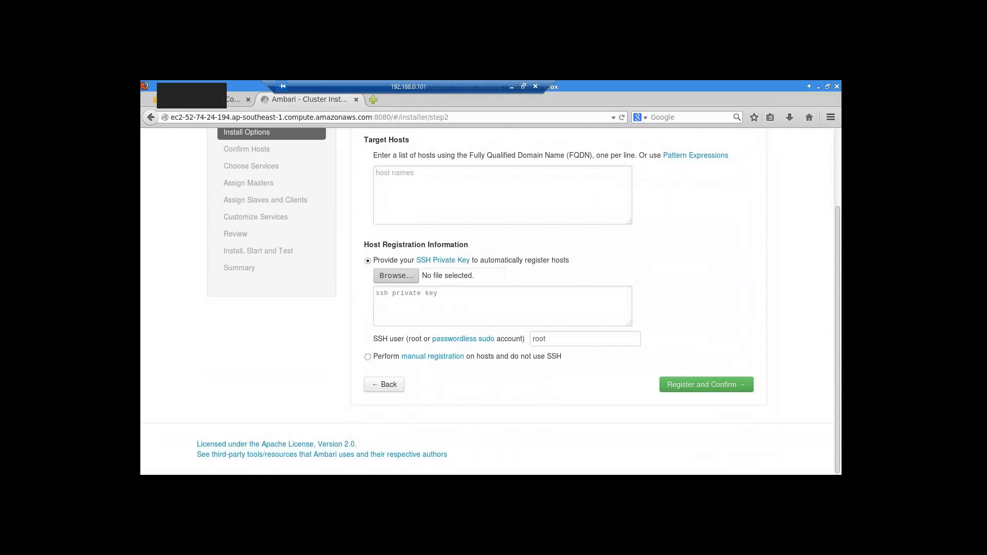
pyautogui.scroll(3, 251, 255)
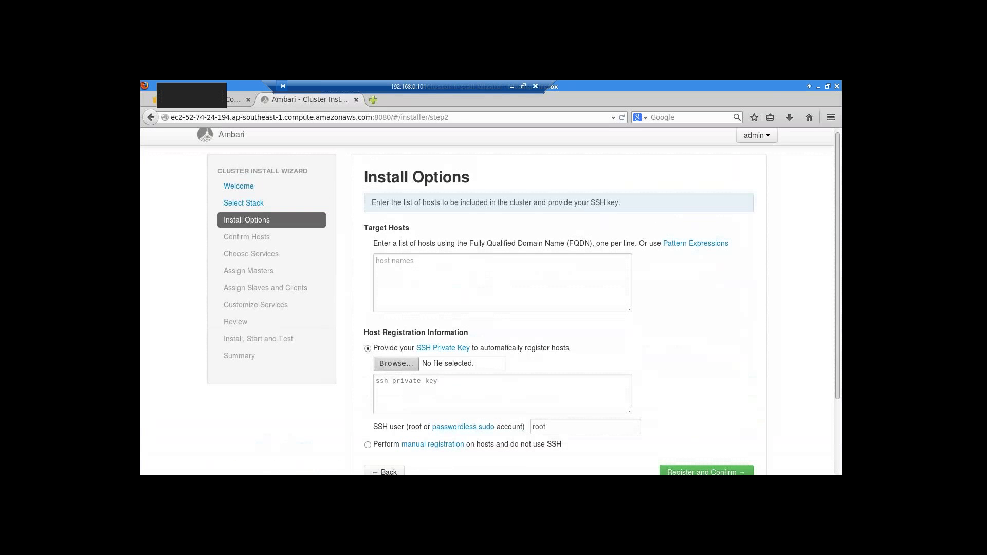
pyautogui.click(407, 263)
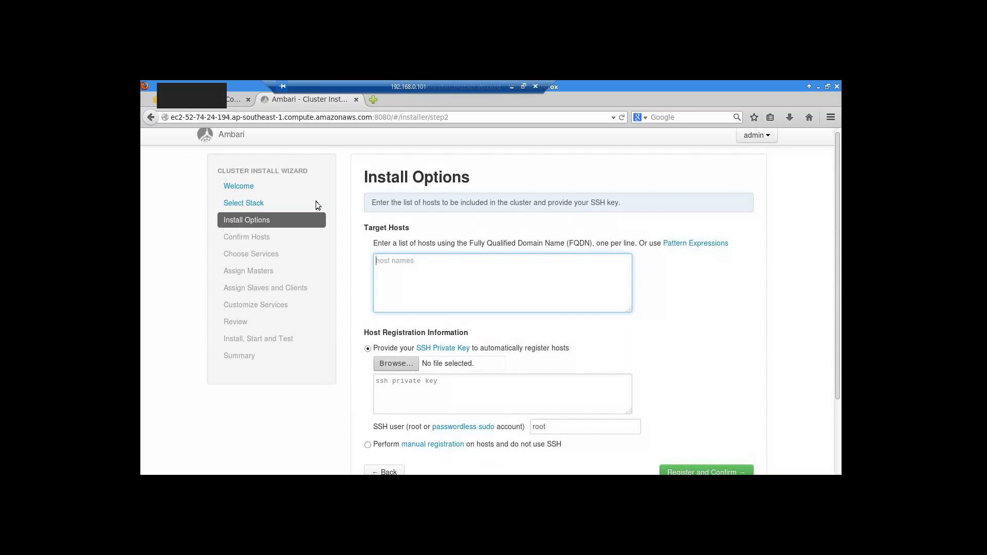
# - Copy the seven host name lines from gedit, minimize it and return to Firefox
pyautogui.hotkey('alt', 'Tab')
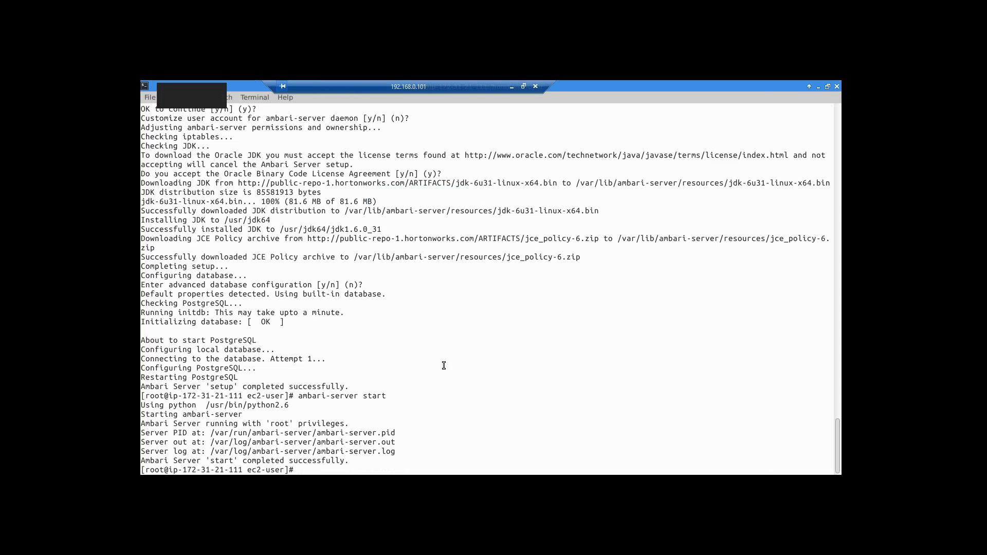
pyautogui.hotkey('alt', 'Tab')
pyautogui.hotkey('alt', 'Tab')
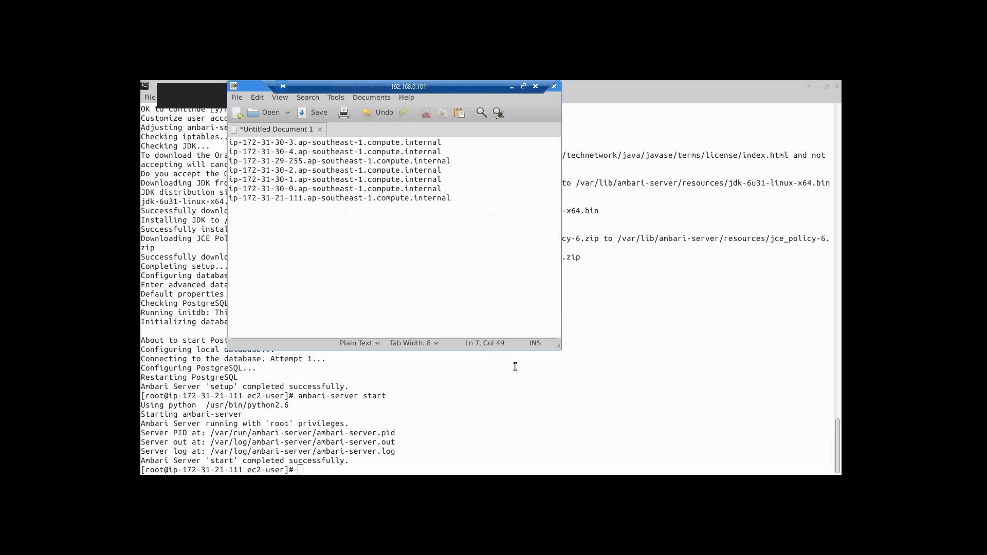
pyautogui.click(230, 143)
pyautogui.moveTo(230, 143); pyautogui.dragTo(480, 204)
pyautogui.rightClick(406, 176)
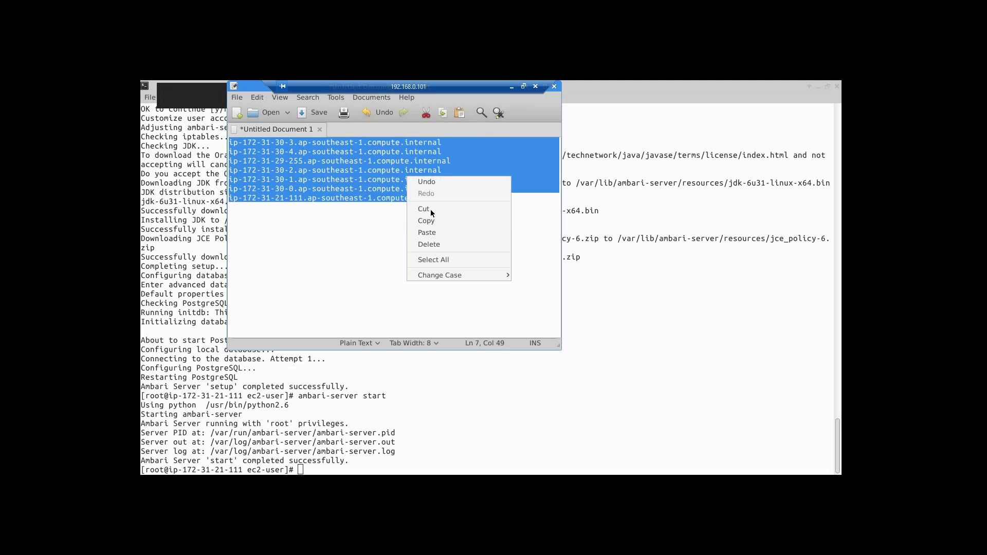
pyautogui.click(430, 221)
pyautogui.moveTo(253, 88); pyautogui.dragTo(223, 156)
pyautogui.click(506, 154)
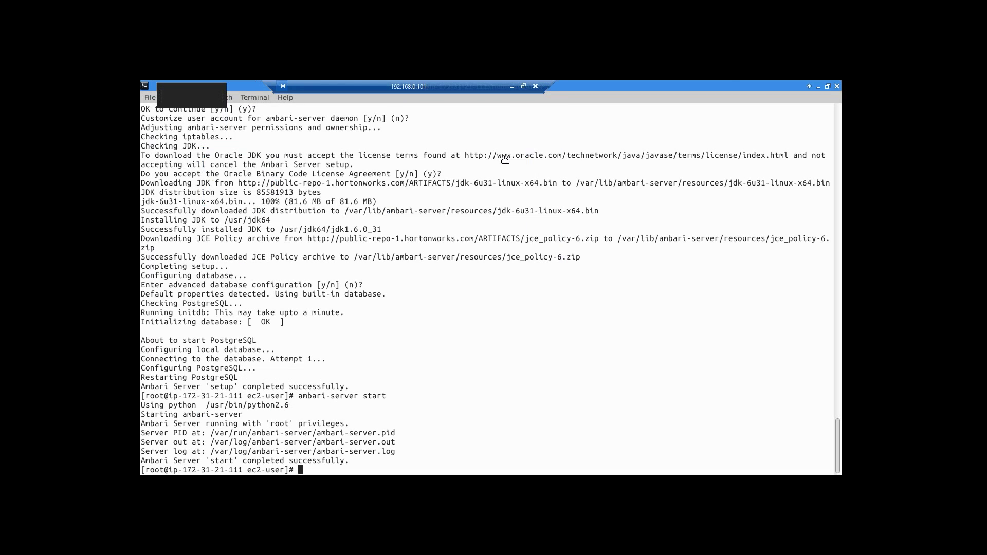
pyautogui.hotkey('alt', 'Tab')
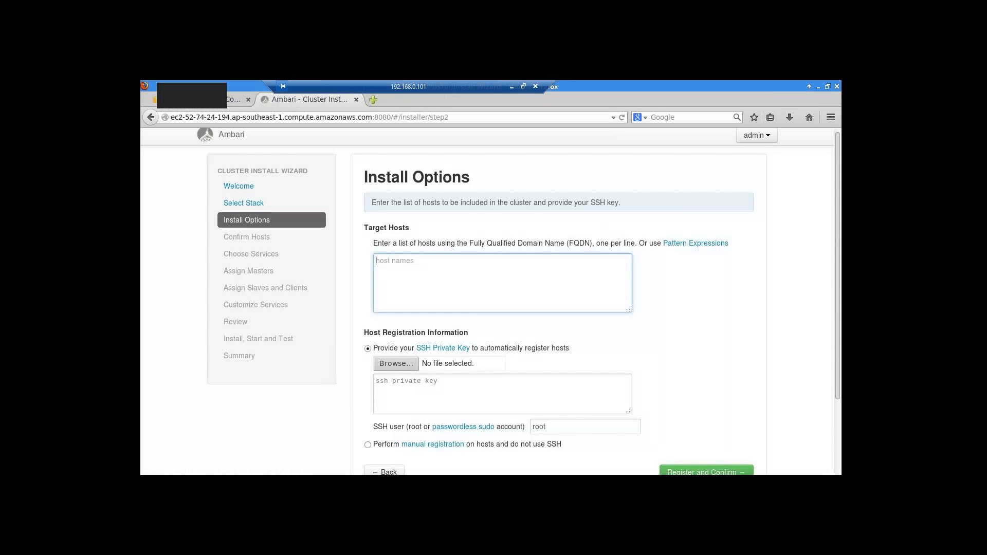
# - Paste the seven host names into Target Hosts and load the Downloads/clouderakeypair.pem private key
pyautogui.rightClick(392, 261)
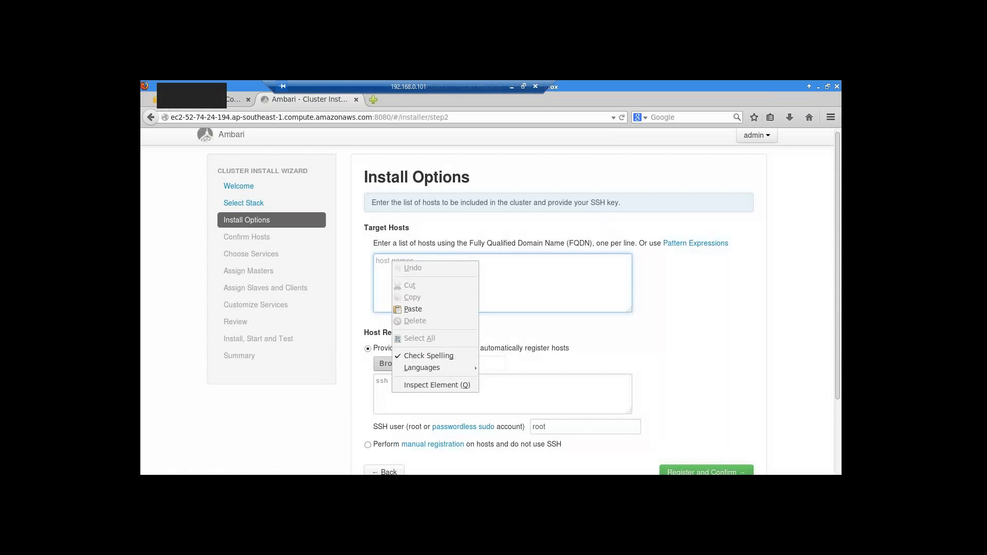
pyautogui.click(413, 309)
pyautogui.moveTo(630, 291)
pyautogui.mouseDown()
pyautogui.moveTo(628, 262)
pyautogui.moveTo(629, 298)
pyautogui.mouseUp()
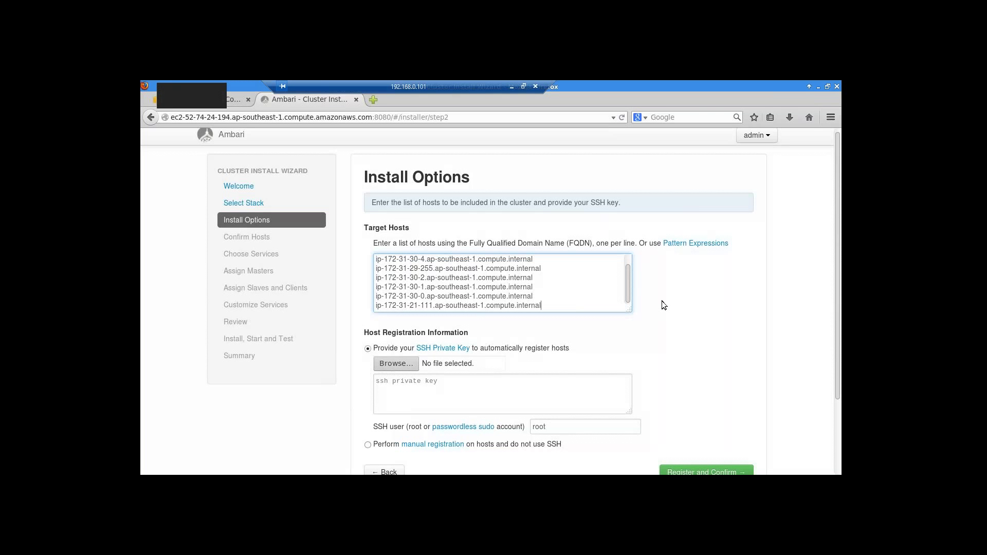
pyautogui.click(390, 362)
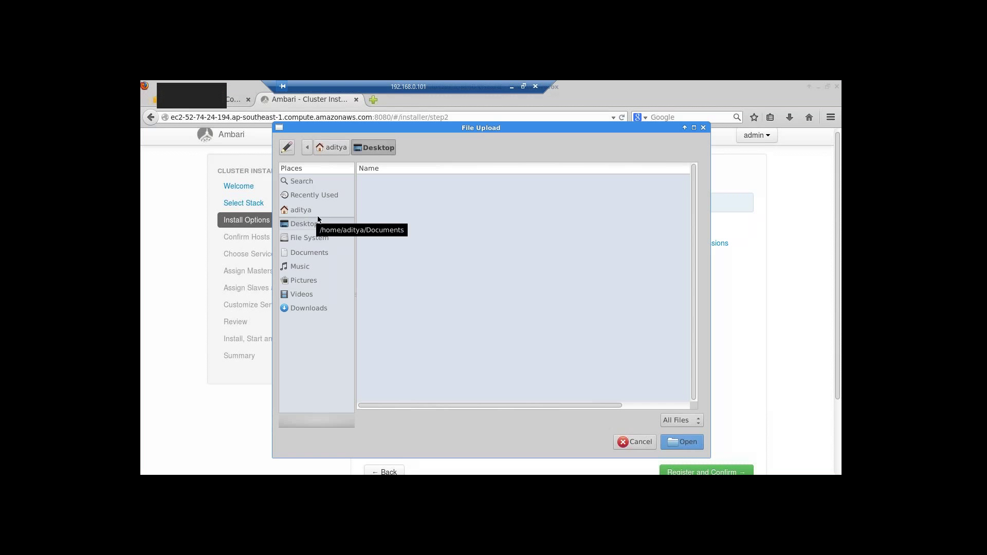
pyautogui.click(304, 308)
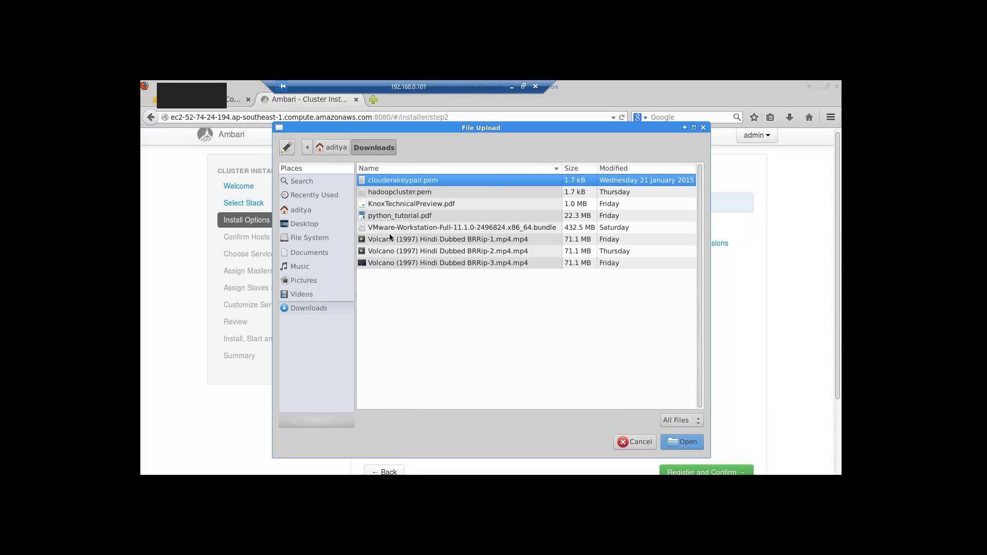
pyautogui.click(680, 441)
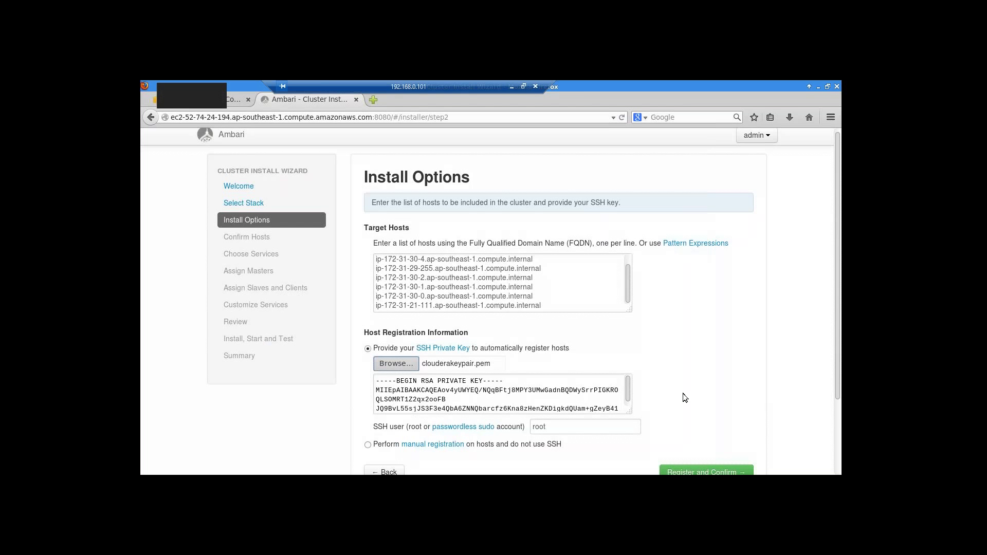
# - Change the SSH user from root to ec2-user
pyautogui.scroll(-2, 683, 397)
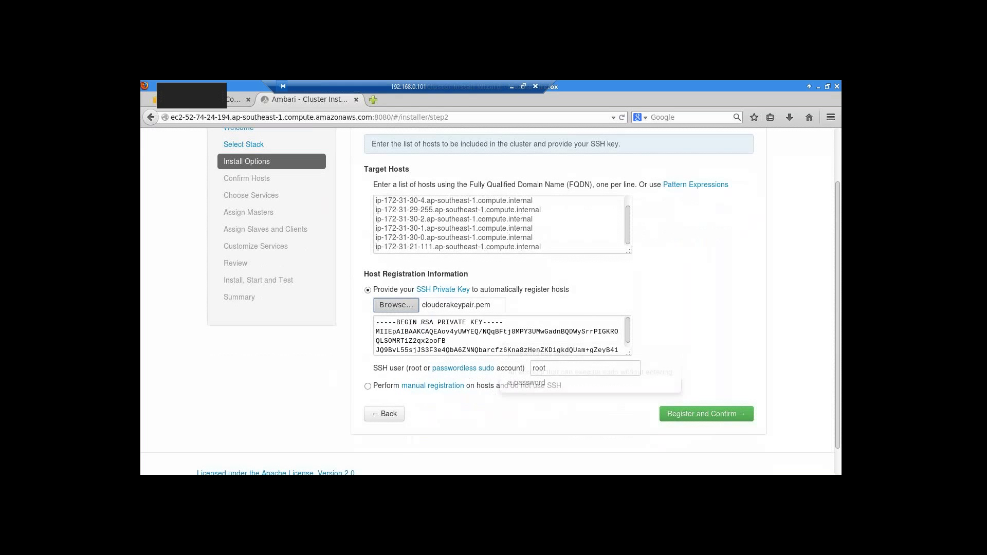
pyautogui.click(565, 368)
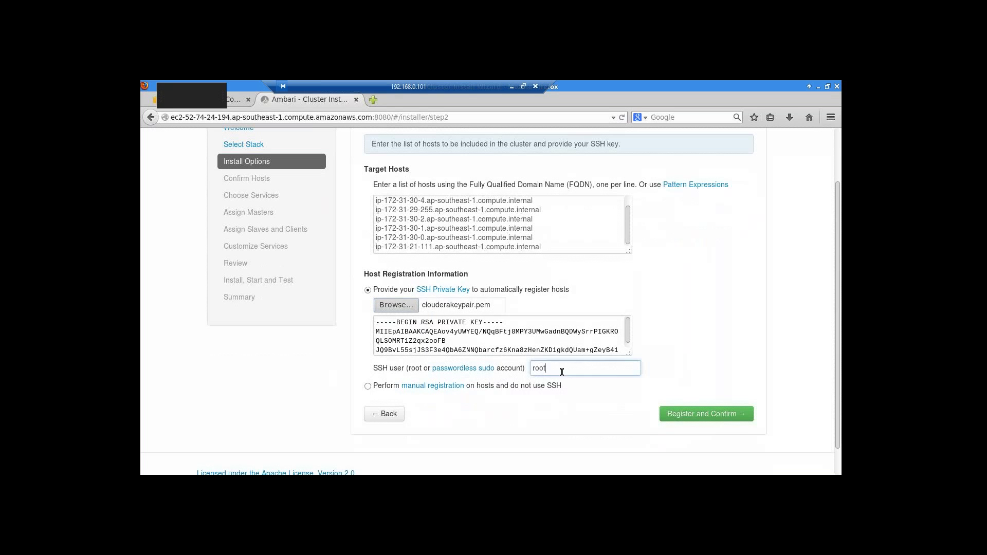
pyautogui.doubleClick(536, 368)
pyautogui.press('BackSpace')
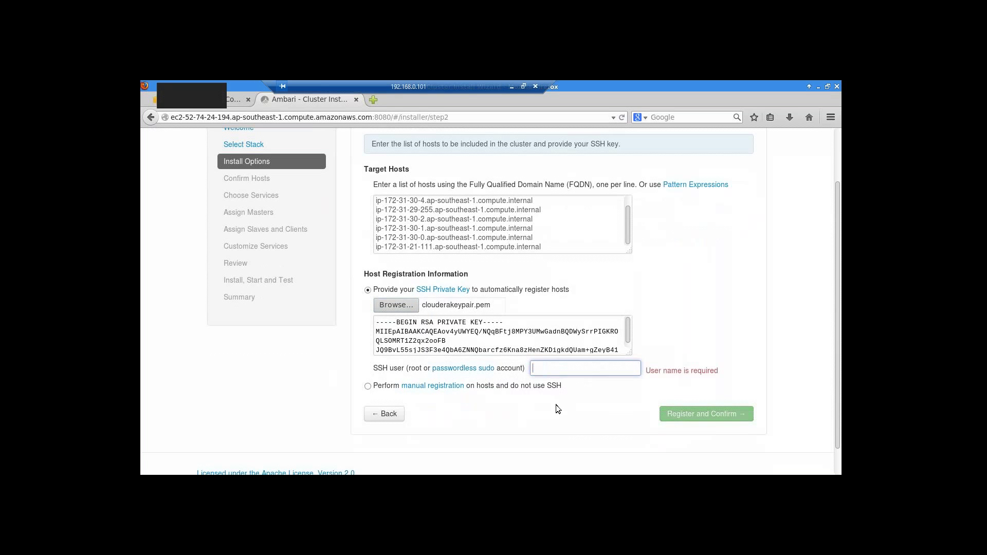
pyautogui.write('ec-')
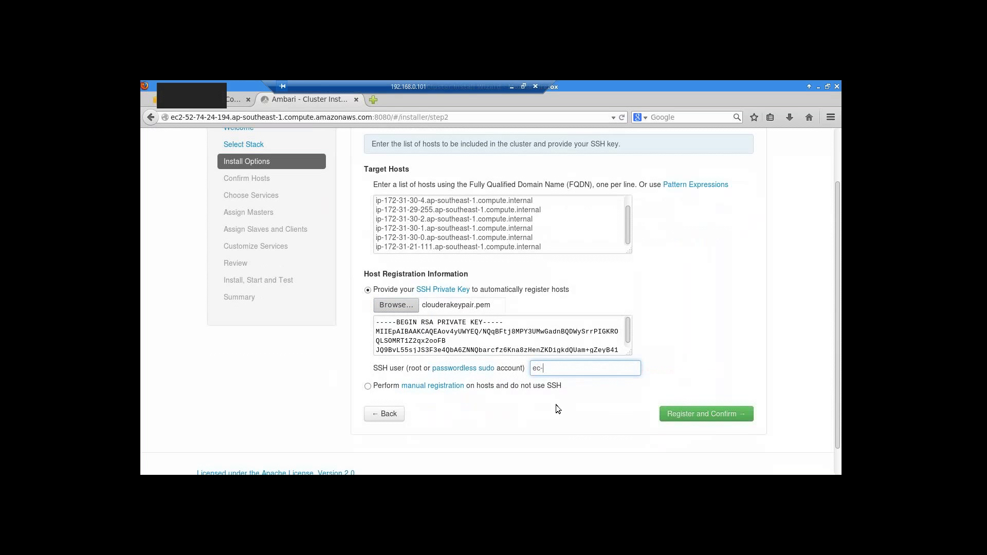
pyautogui.press('BackSpace')
pyautogui.write('2-user')
# - Register and confirm the seven hosts, waiting until every host shows Success
pyautogui.click(713, 416)
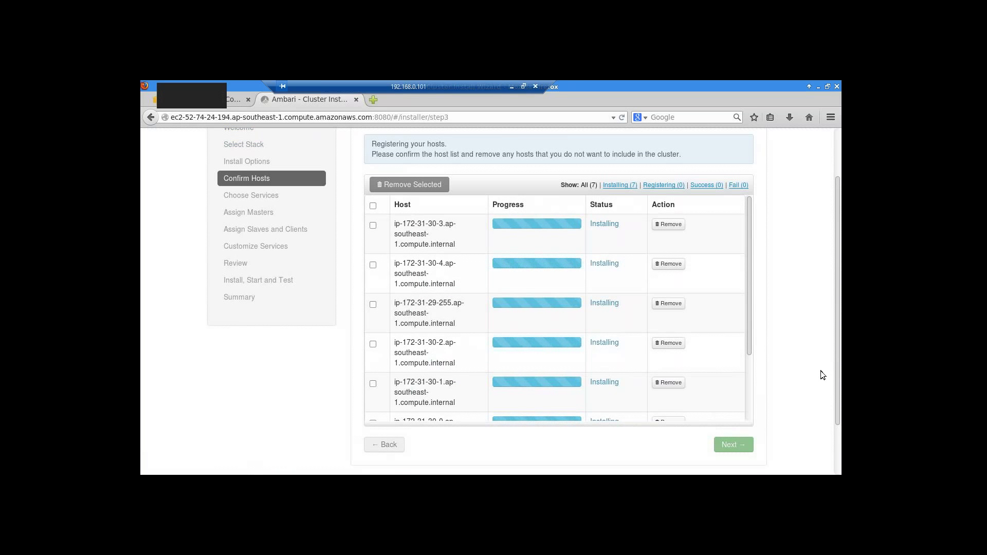
pyautogui.scroll(1, 821, 371)
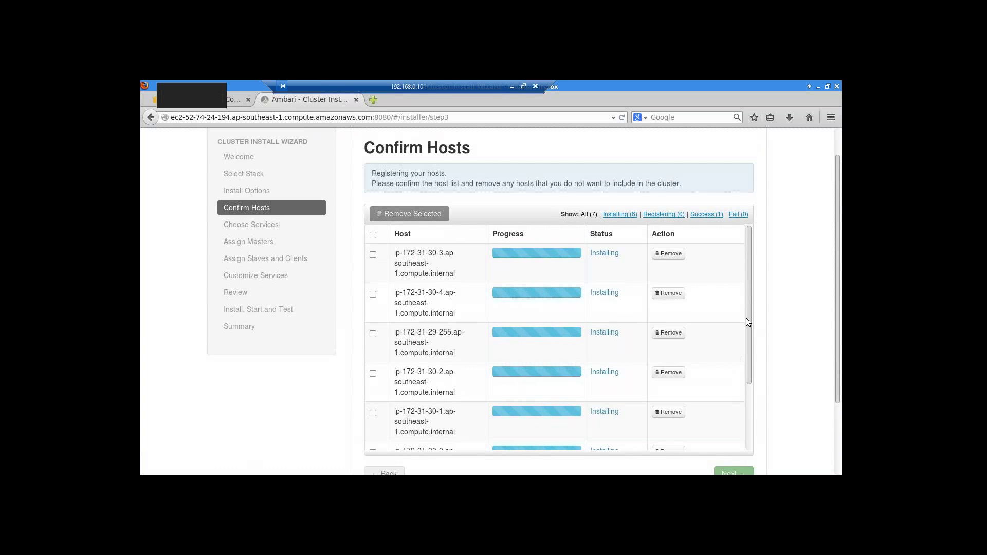
pyautogui.moveTo(748, 317); pyautogui.dragTo(742, 398)
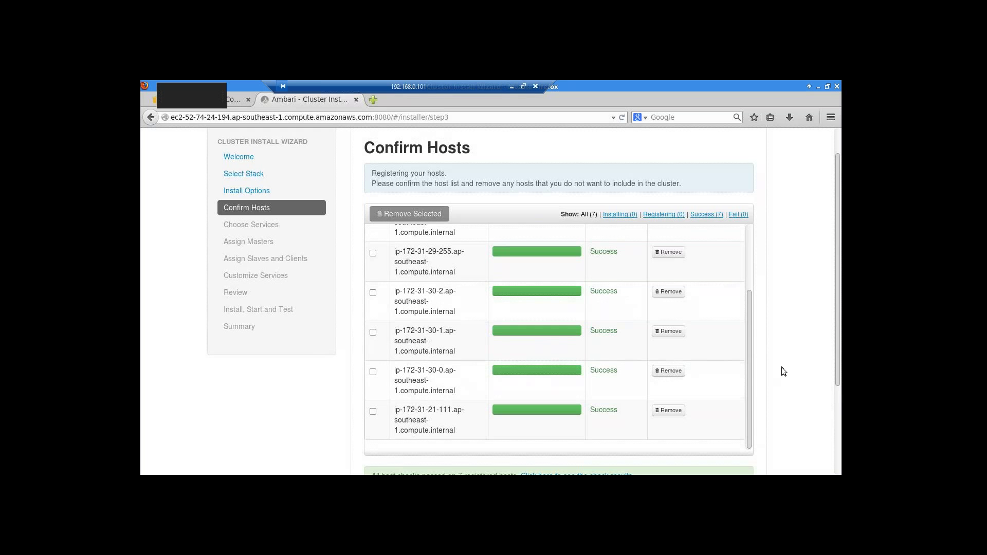
pyautogui.scroll(1, 777, 370)
pyautogui.moveTo(748, 381); pyautogui.dragTo(757, 295)
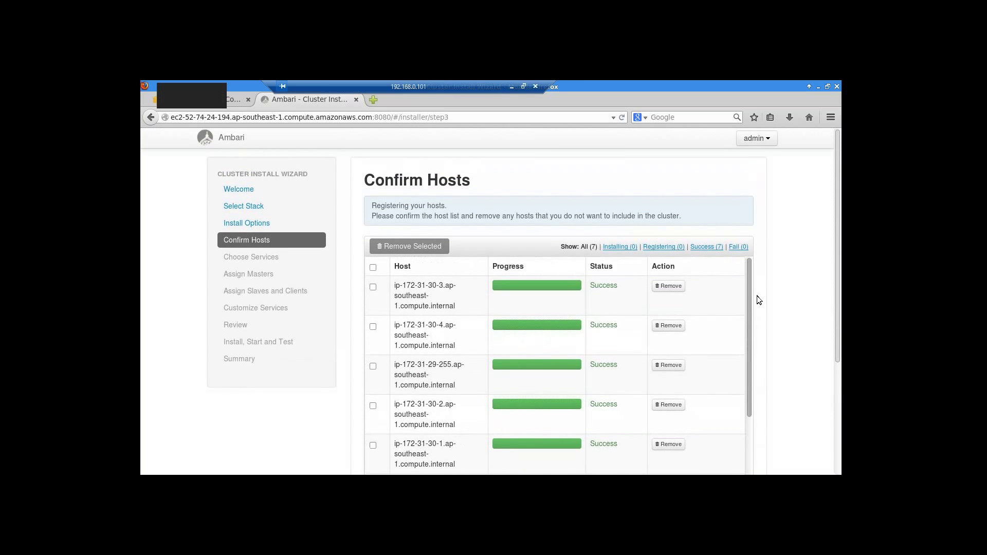
pyautogui.scroll(-2, 796, 365)
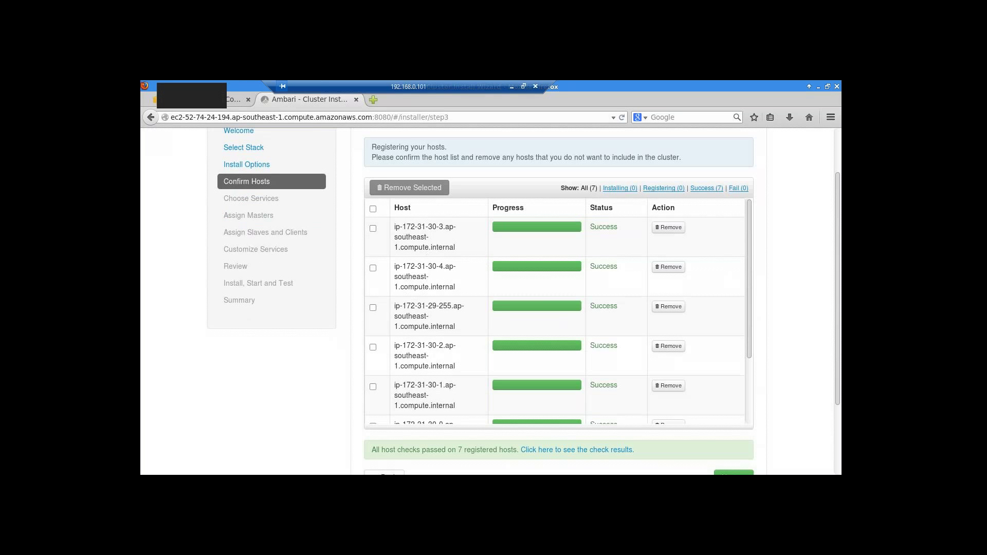
pyautogui.click(373, 228)
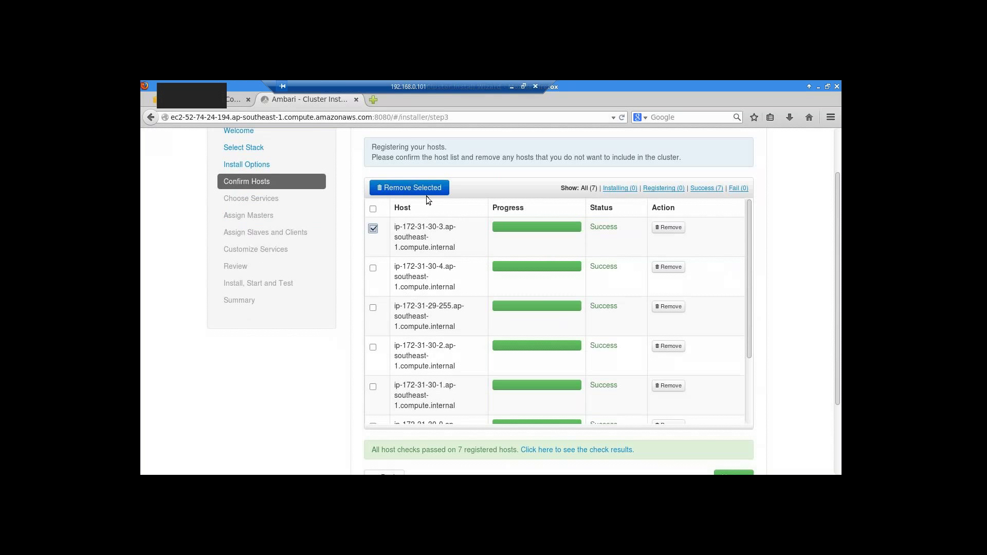
pyautogui.click(373, 229)
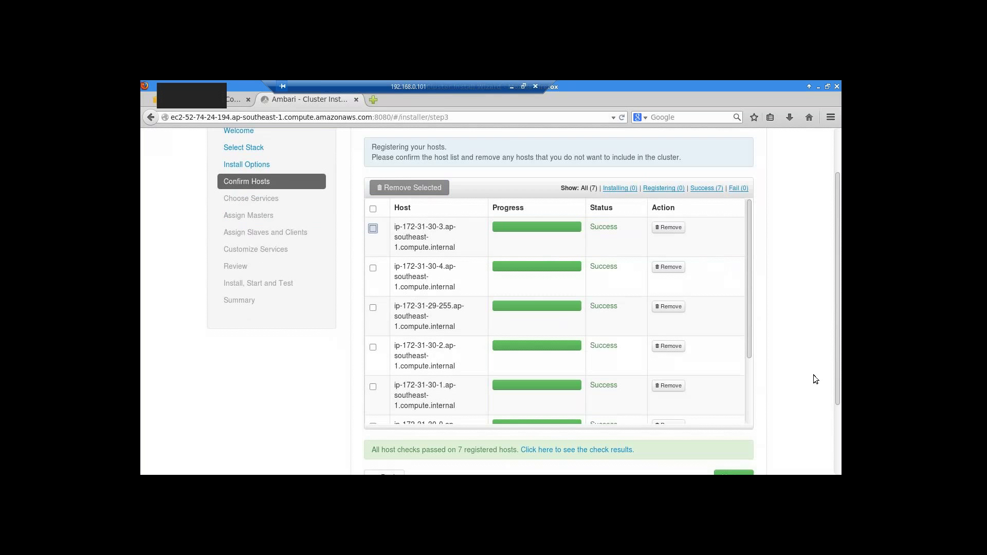
pyautogui.scroll(-2, 814, 378)
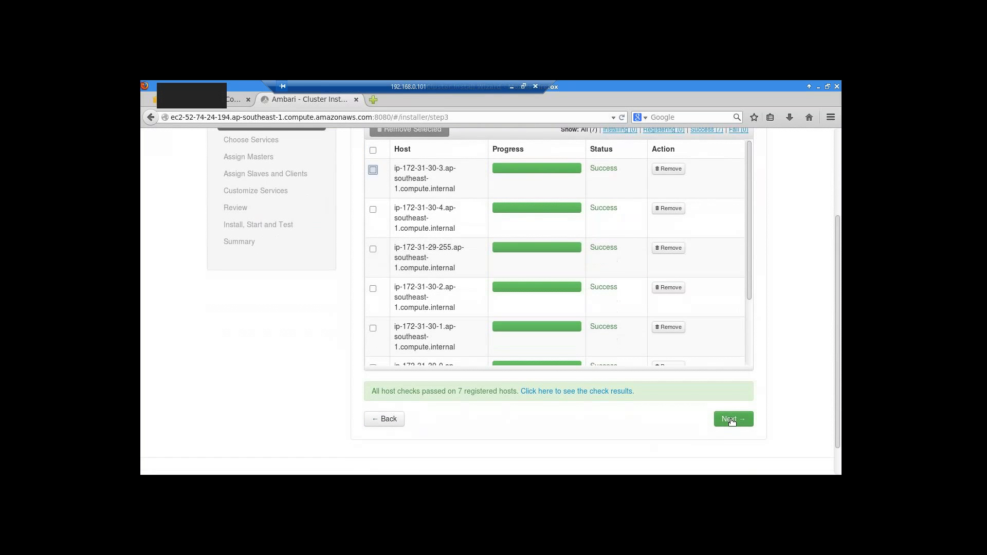
pyautogui.click(732, 419)
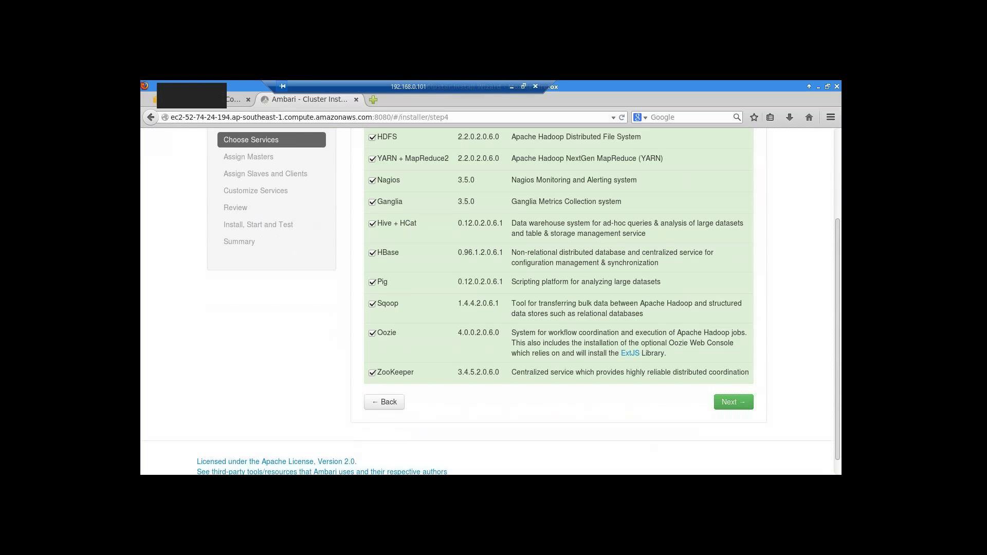
pyautogui.scroll(4, 491, 301)
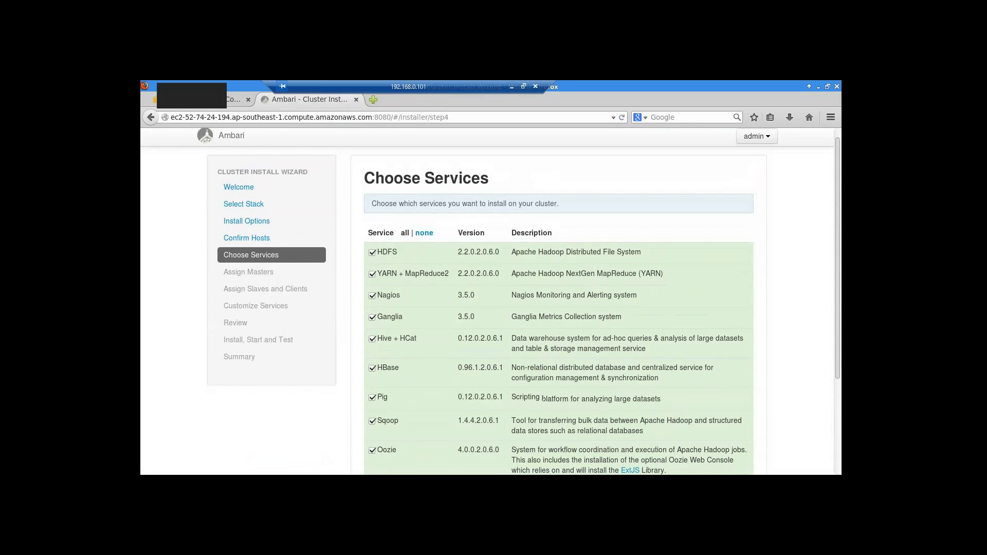
pyautogui.scroll(-1, 490, 301)
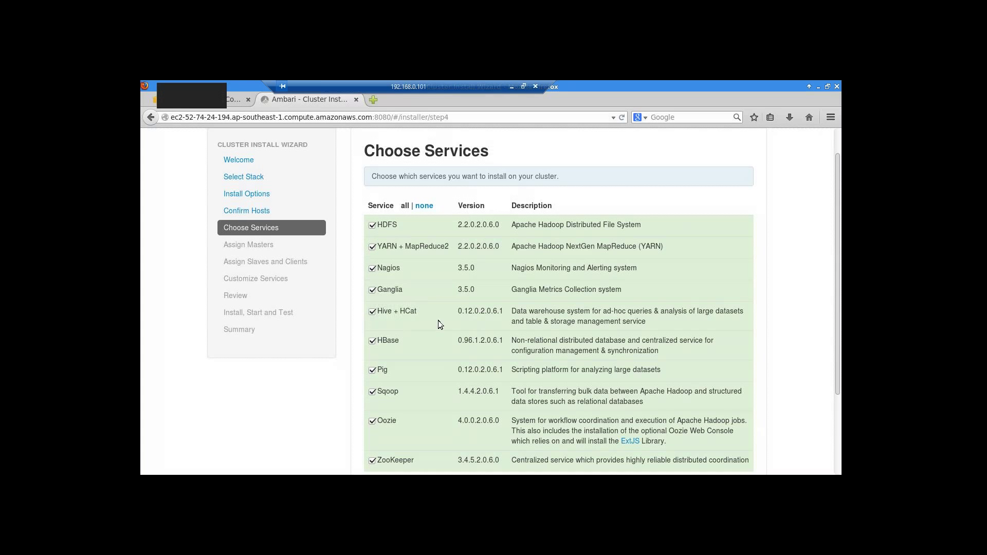
pyautogui.scroll(-2, 438, 319)
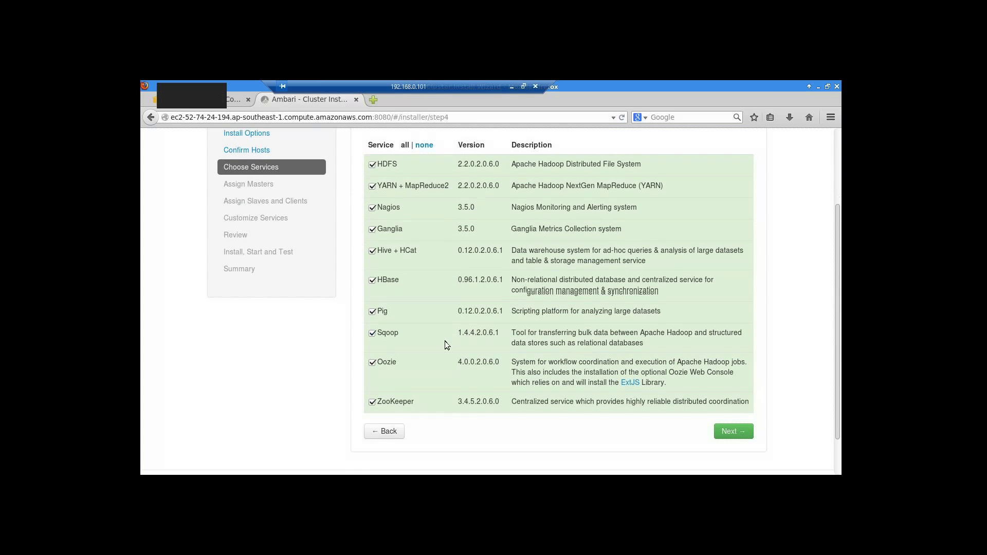
pyautogui.scroll(-1, 445, 342)
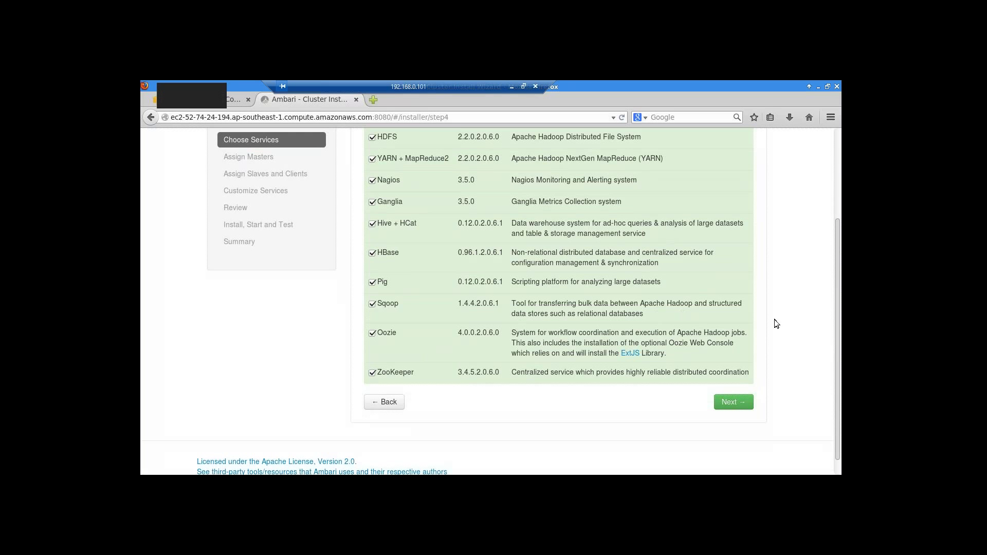
# - Continue to Assign Masters and look over the suggested master host assignments
pyautogui.click(736, 406)
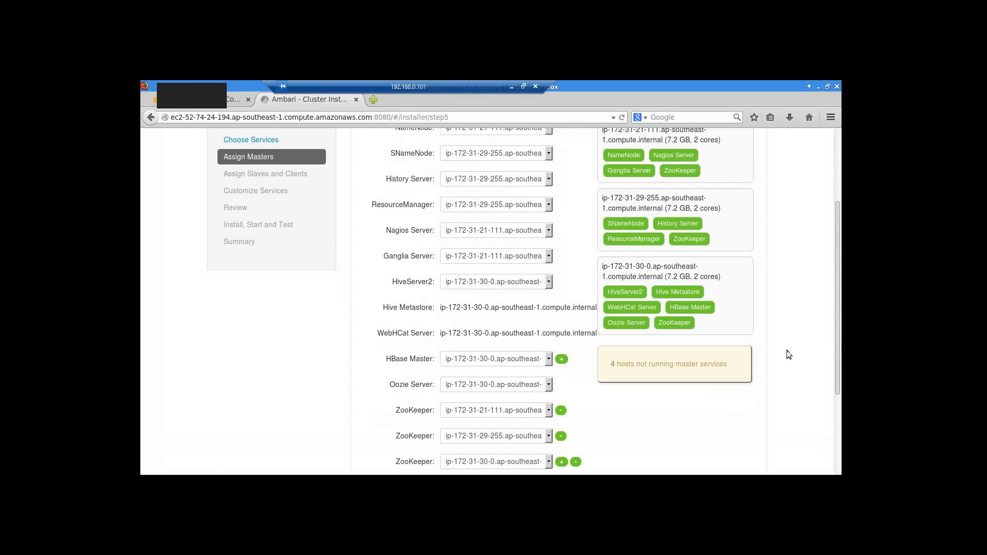
pyautogui.scroll(4, 787, 349)
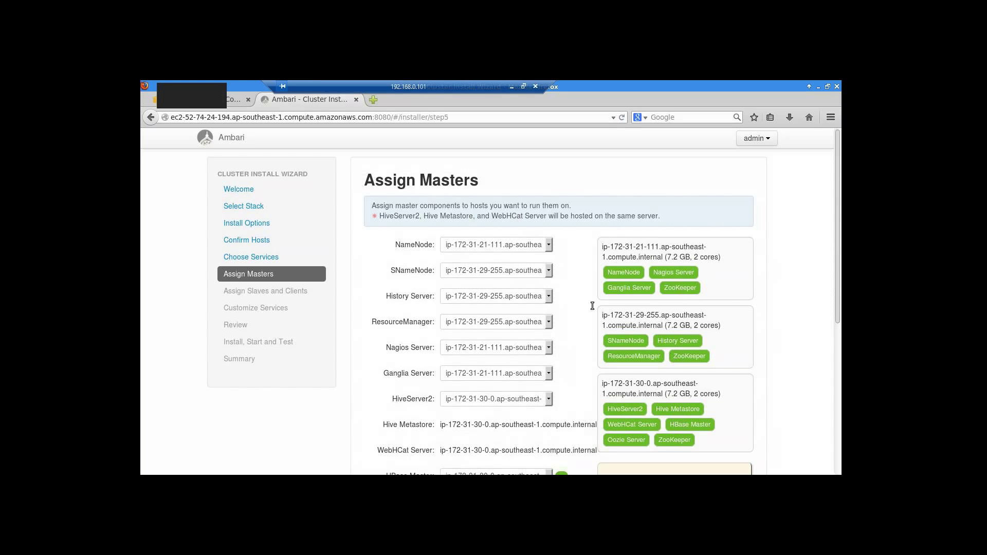
pyautogui.scroll(-2, 726, 349)
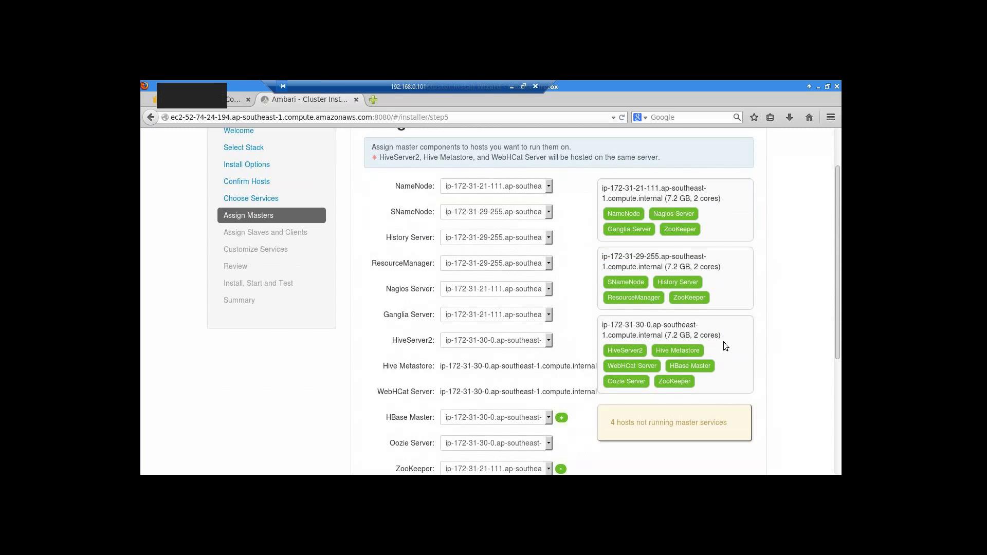
pyautogui.scroll(-2, 726, 335)
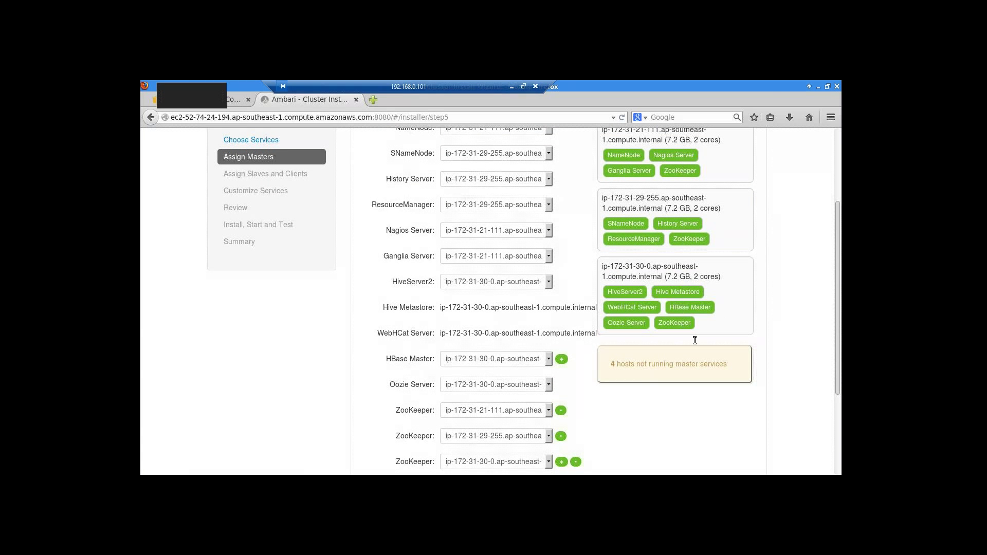
pyautogui.scroll(2, 693, 350)
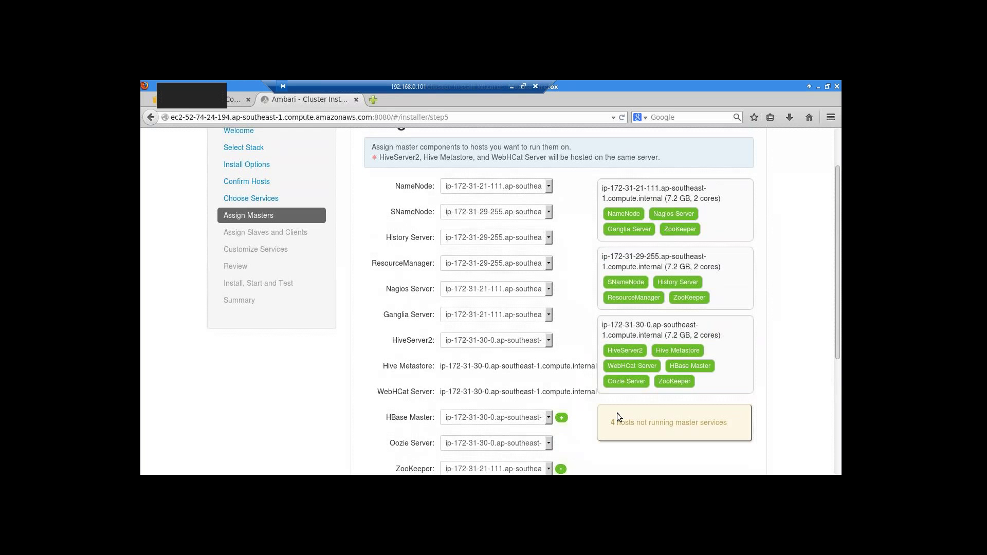
pyautogui.scroll(-4, 617, 412)
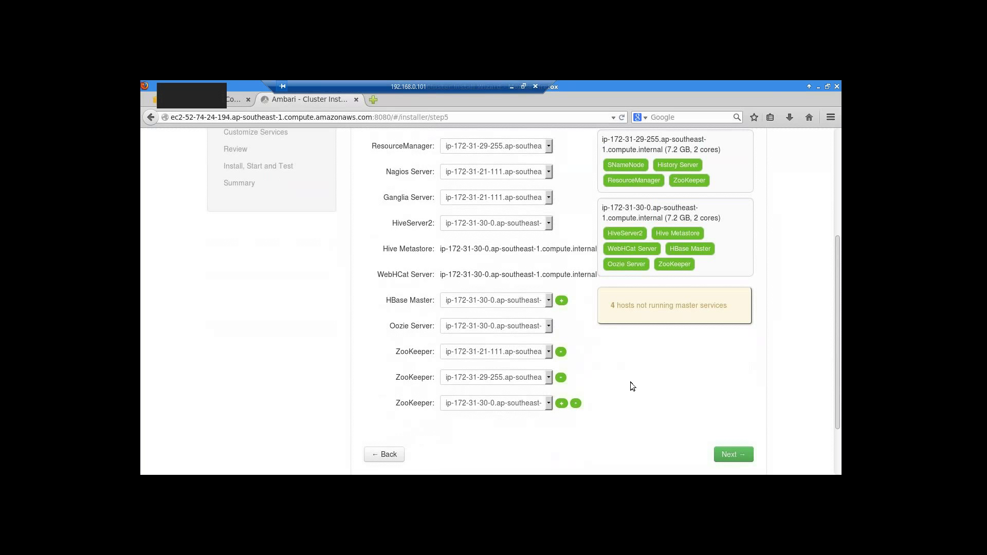
pyautogui.scroll(3, 630, 386)
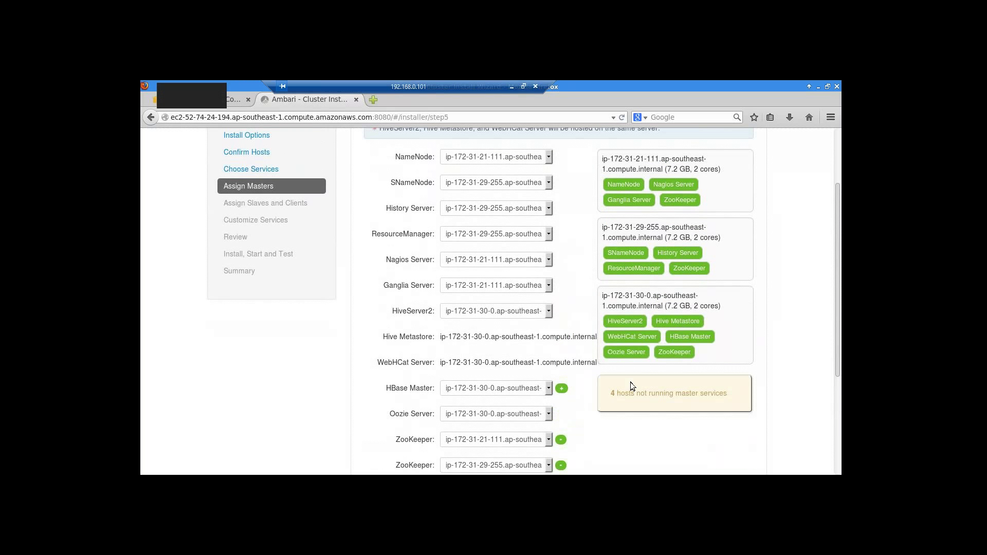
# - Keep the History Server host and other master assignments, then go to Assign Slaves and Clients
pyautogui.click(549, 208)
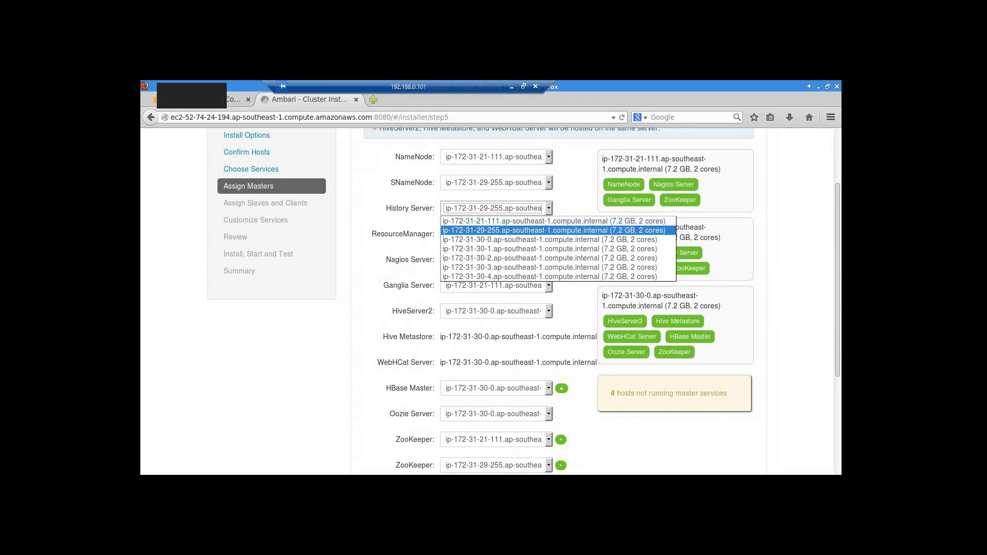
pyautogui.press('Return')
pyautogui.click(562, 205)
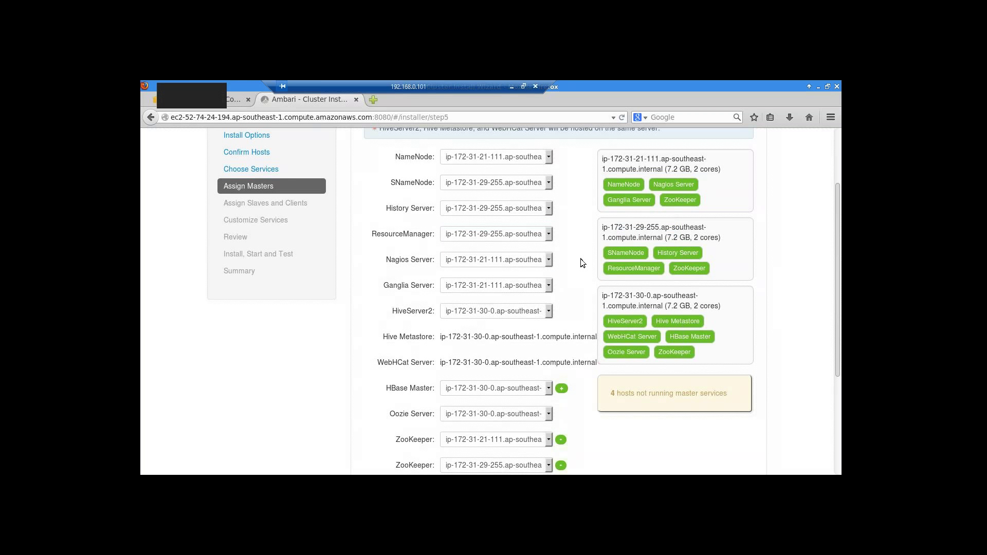
pyautogui.scroll(2, 581, 258)
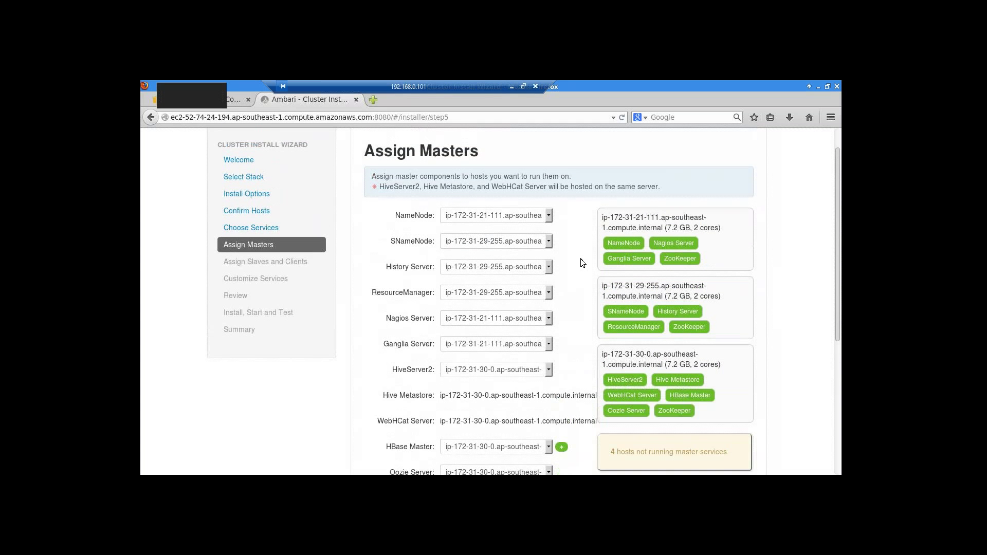
pyautogui.scroll(-3, 581, 258)
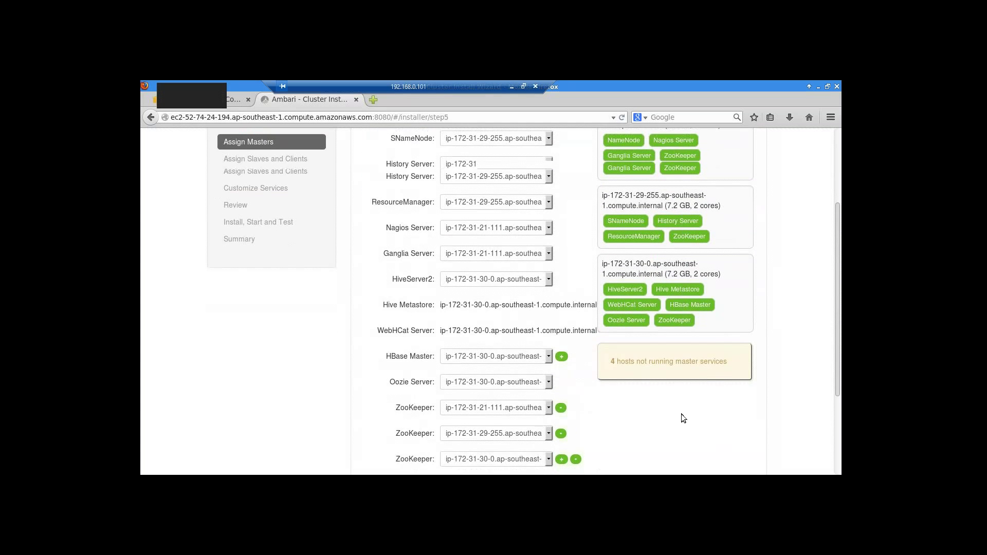
pyautogui.scroll(-3, 681, 414)
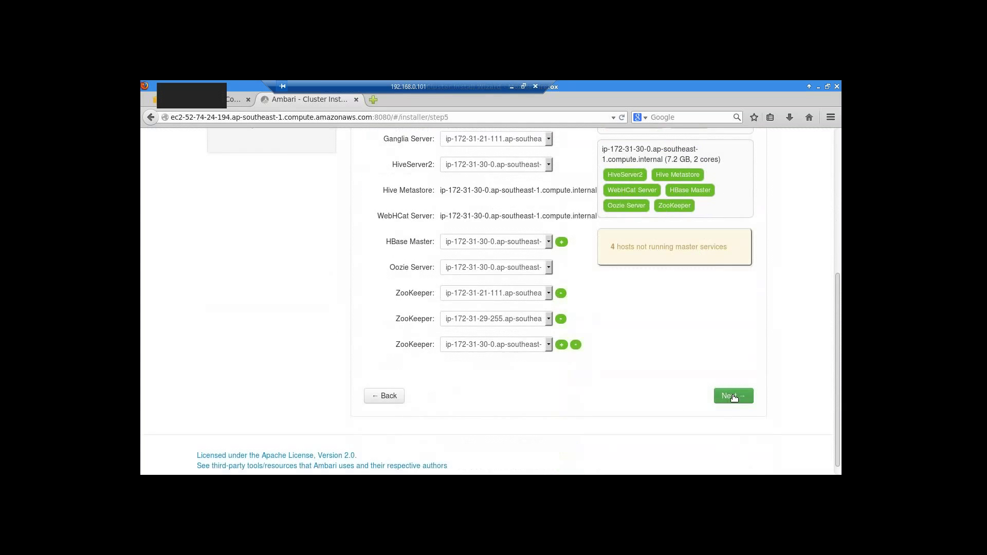
pyautogui.click(734, 395)
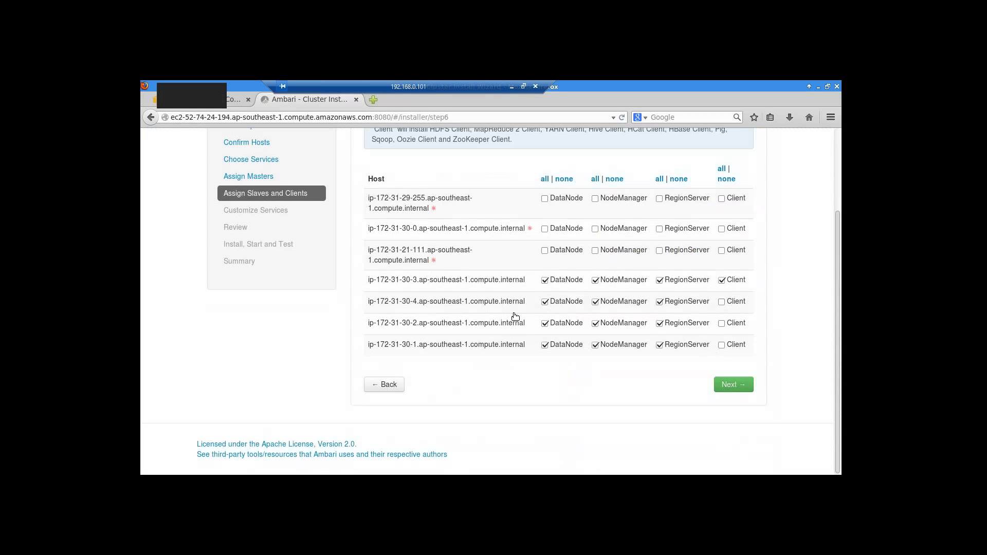
pyautogui.scroll(3, 535, 329)
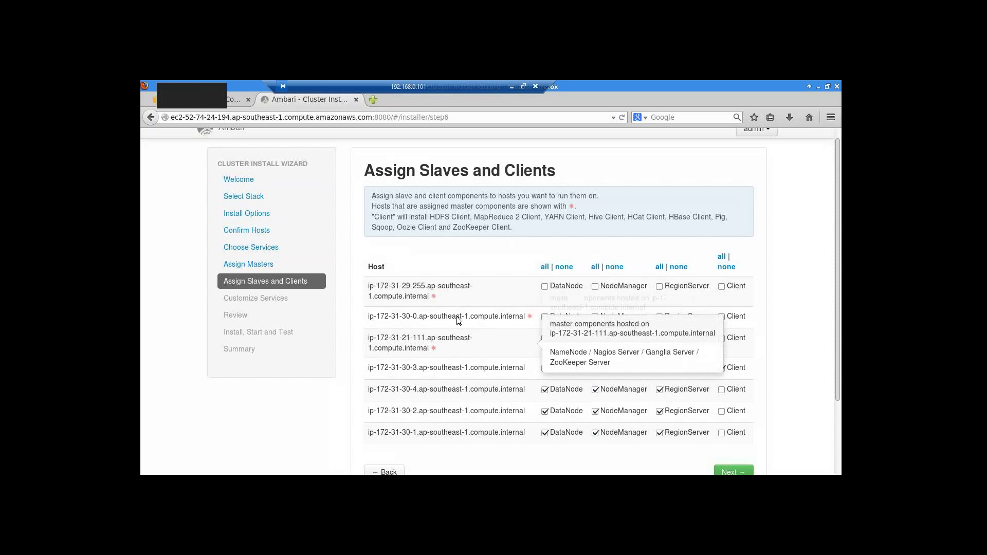
pyautogui.moveTo(459, 321)
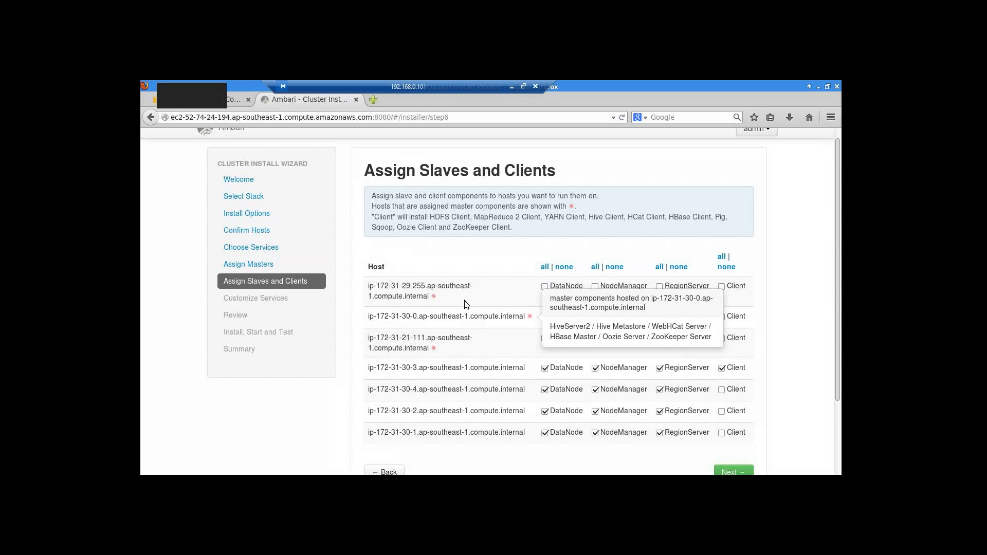
pyautogui.moveTo(464, 300)
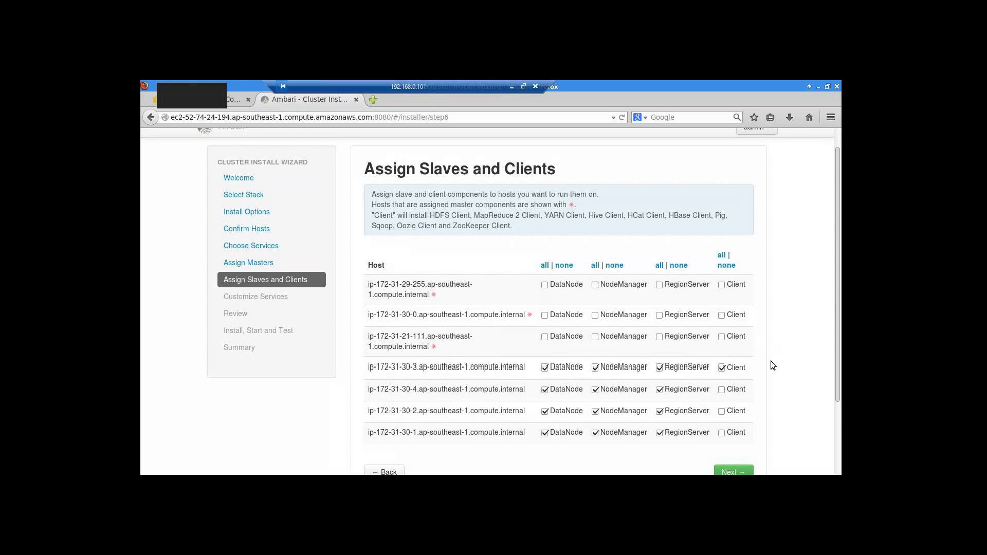
pyautogui.scroll(-1, 770, 361)
# - Accept the slave and client assignments to reach Customize Services with HDFS settings
pyautogui.click(733, 443)
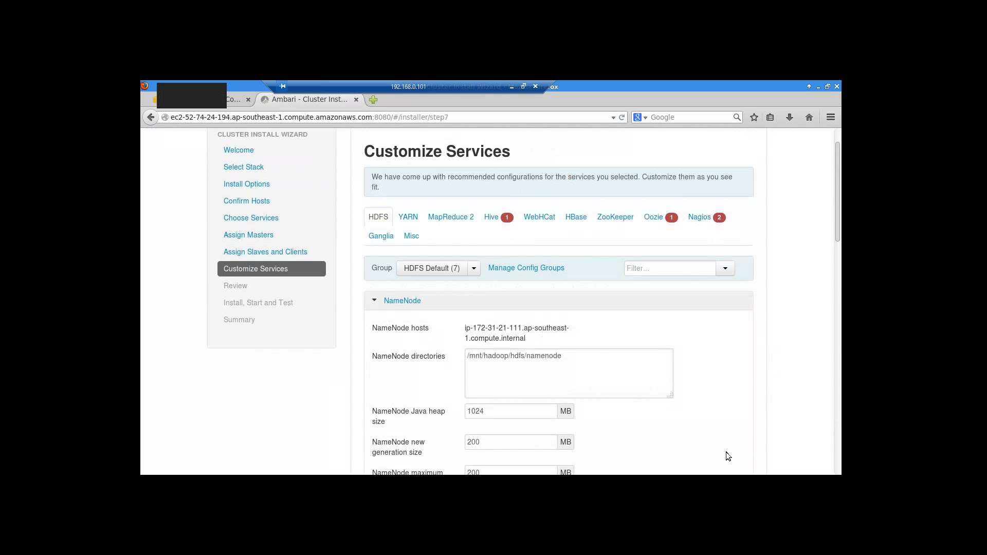
pyautogui.scroll(-1, 792, 397)
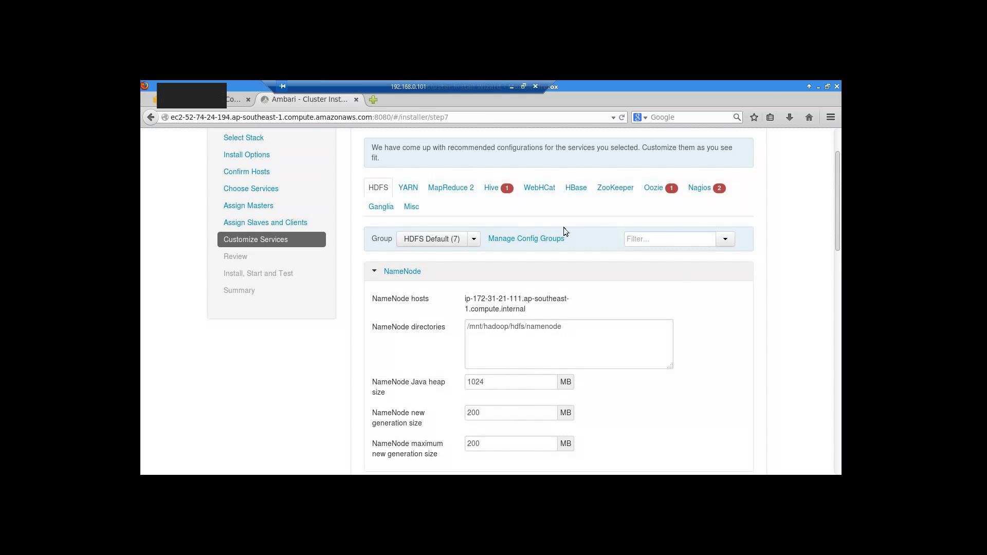
pyautogui.click(500, 188)
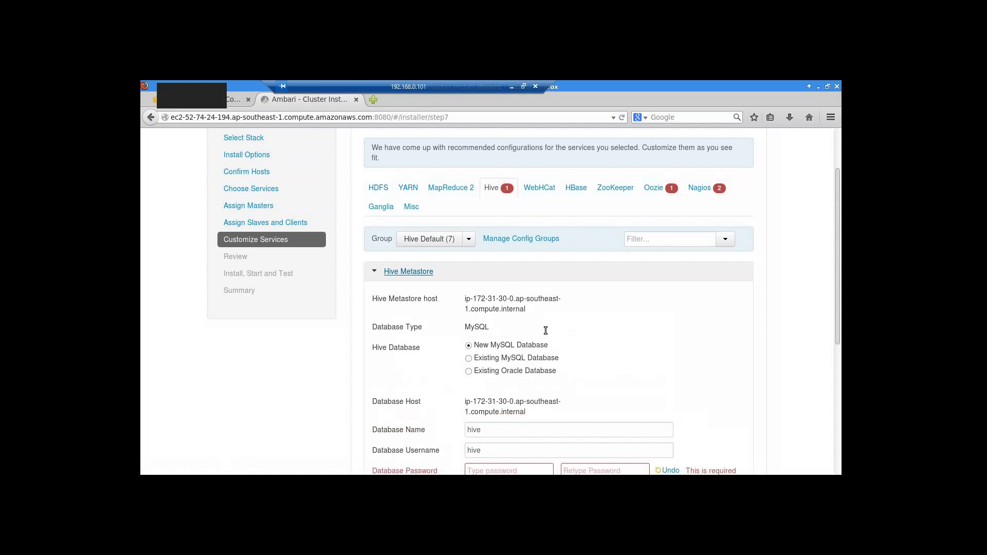
pyautogui.scroll(-1, 605, 360)
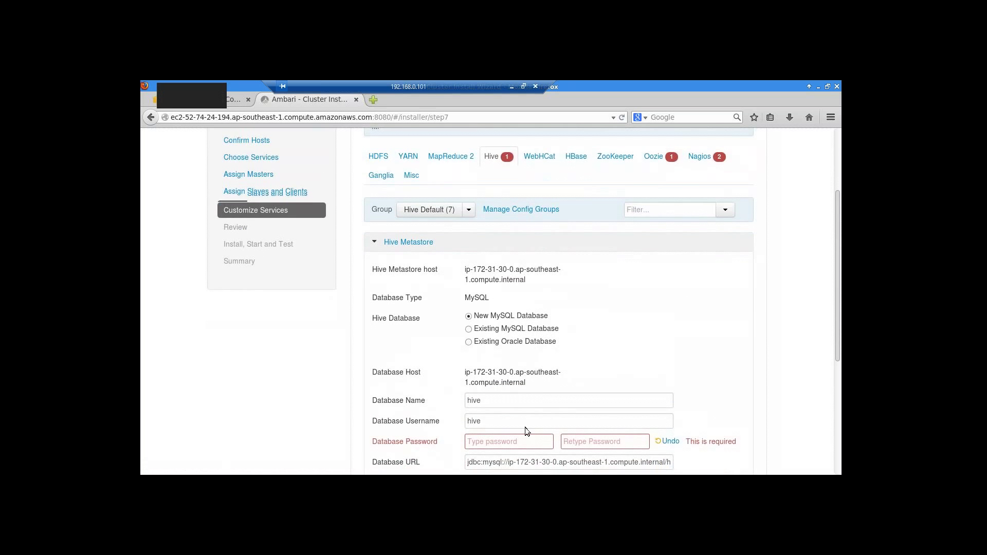
pyautogui.scroll(-1, 525, 430)
pyautogui.click(496, 412)
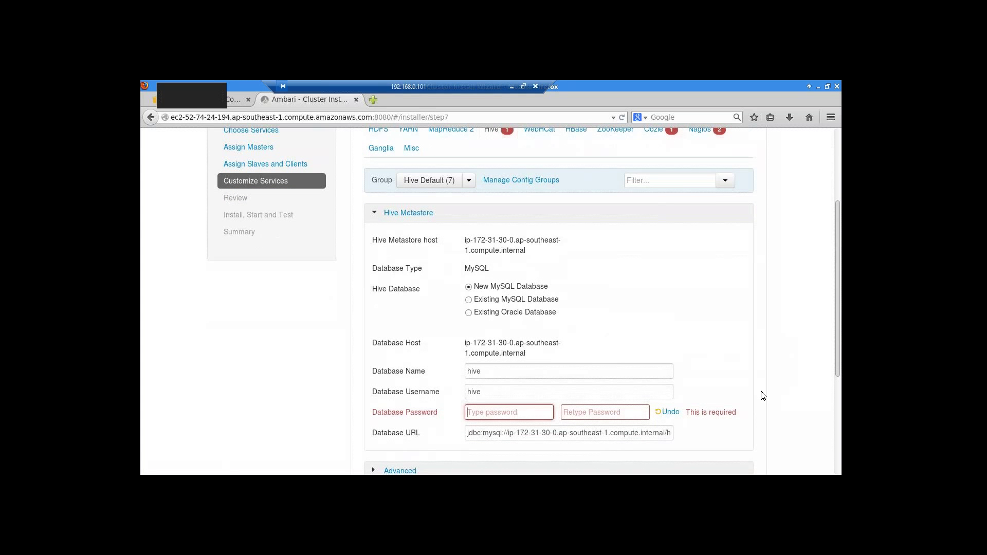
pyautogui.write('password')
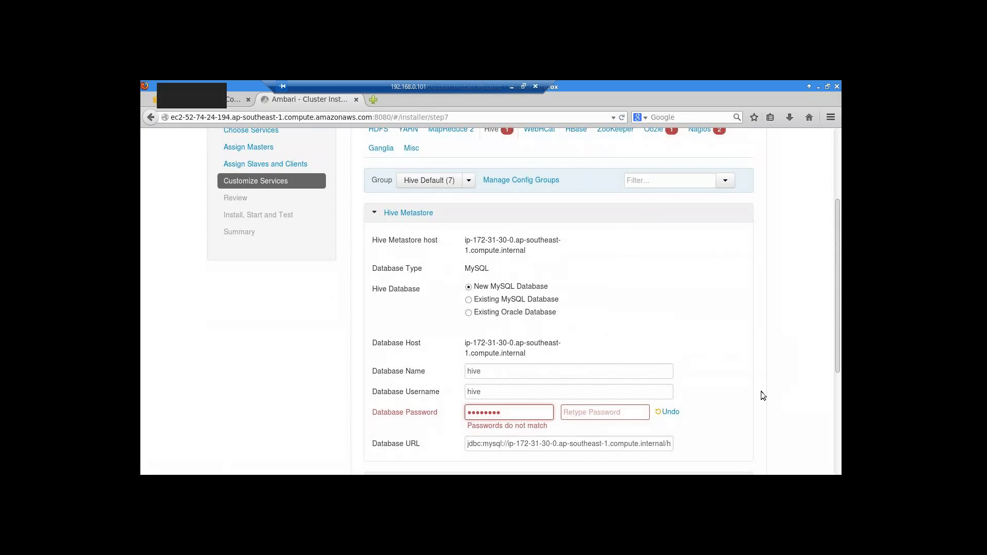
pyautogui.click(611, 413)
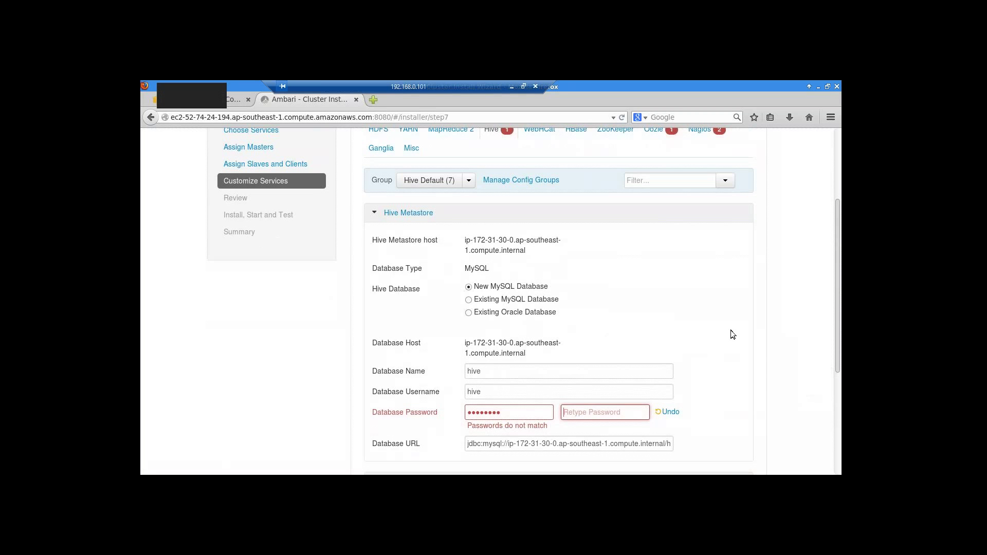
pyautogui.write('password')
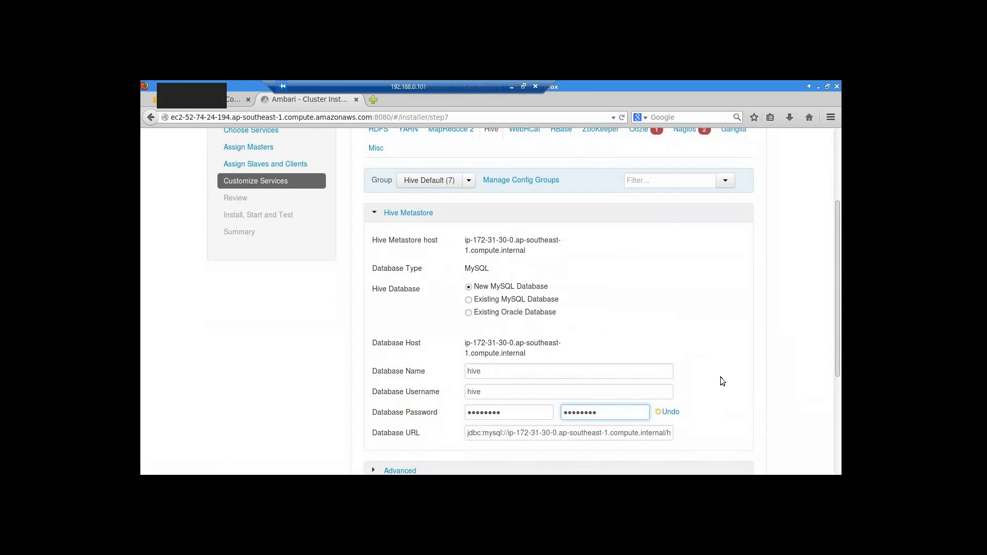
pyautogui.scroll(-1, 723, 351)
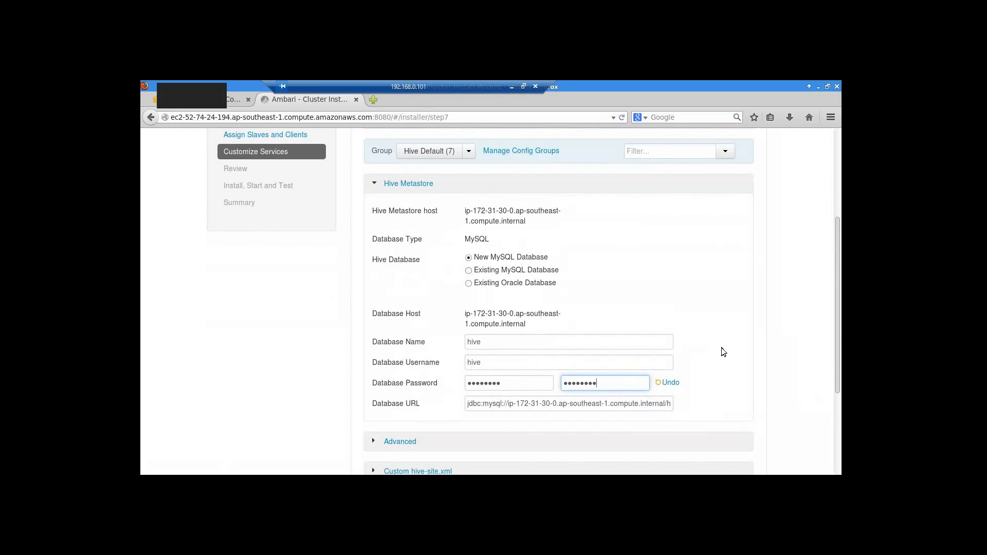
pyautogui.scroll(-1, 709, 355)
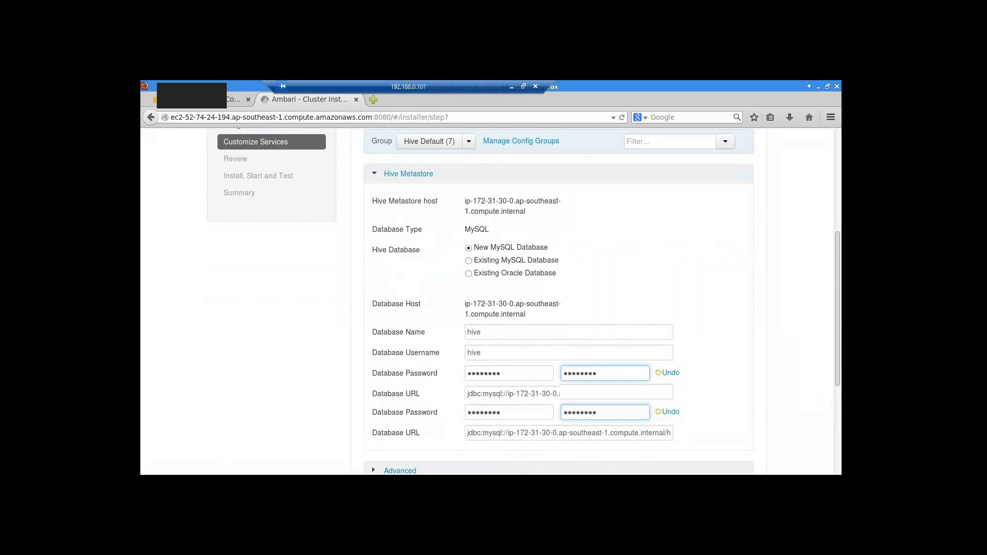
pyautogui.scroll(-4, 381, 439)
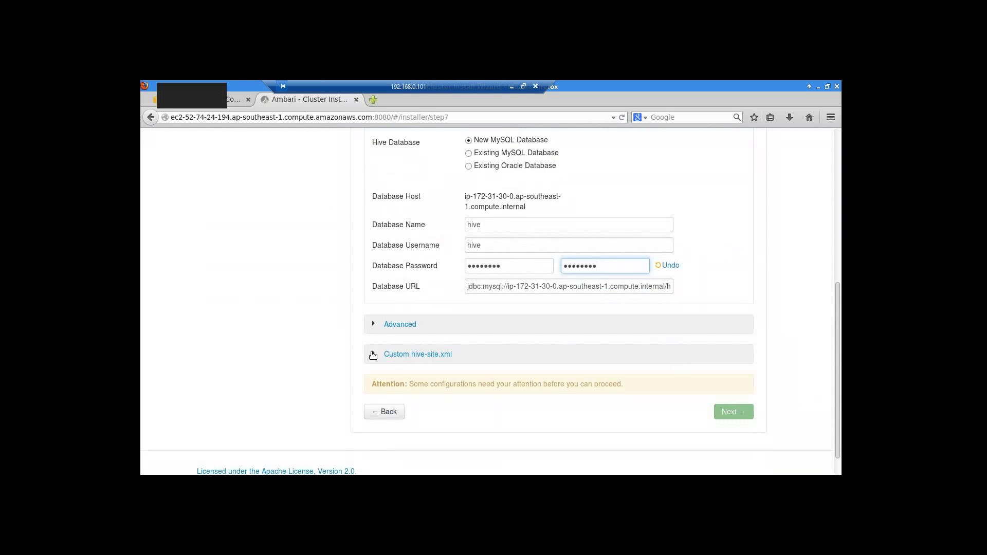
pyautogui.click(372, 355)
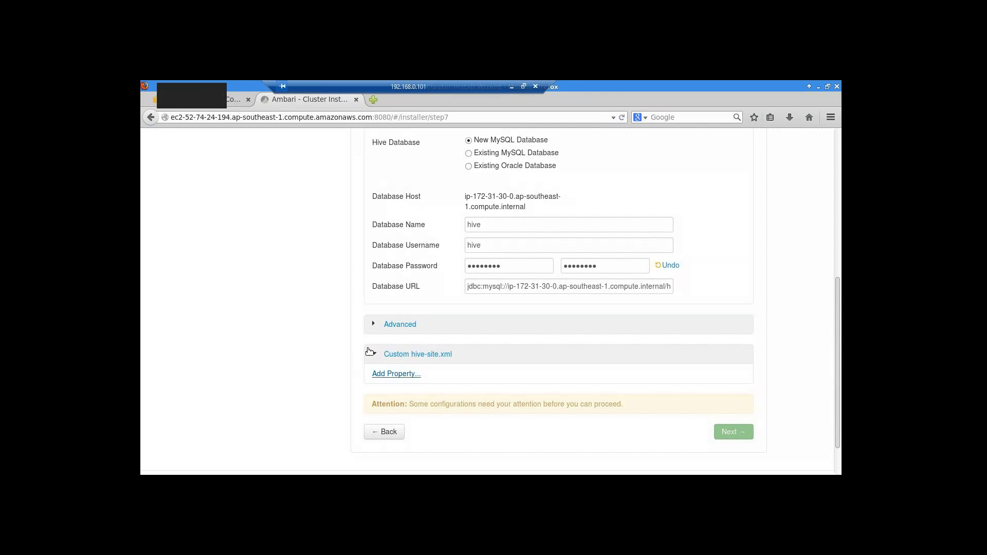
pyautogui.click(372, 324)
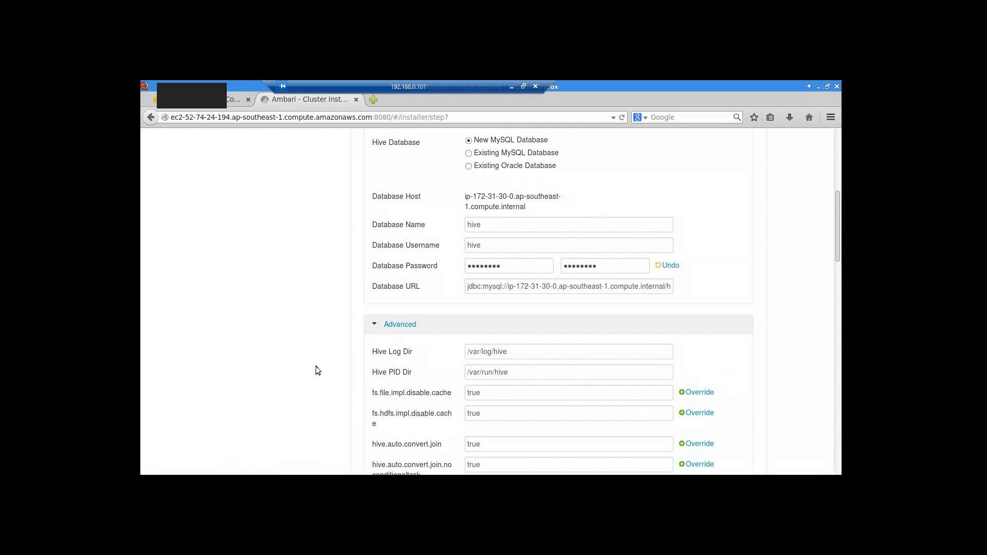
pyautogui.scroll(-4, 317, 366)
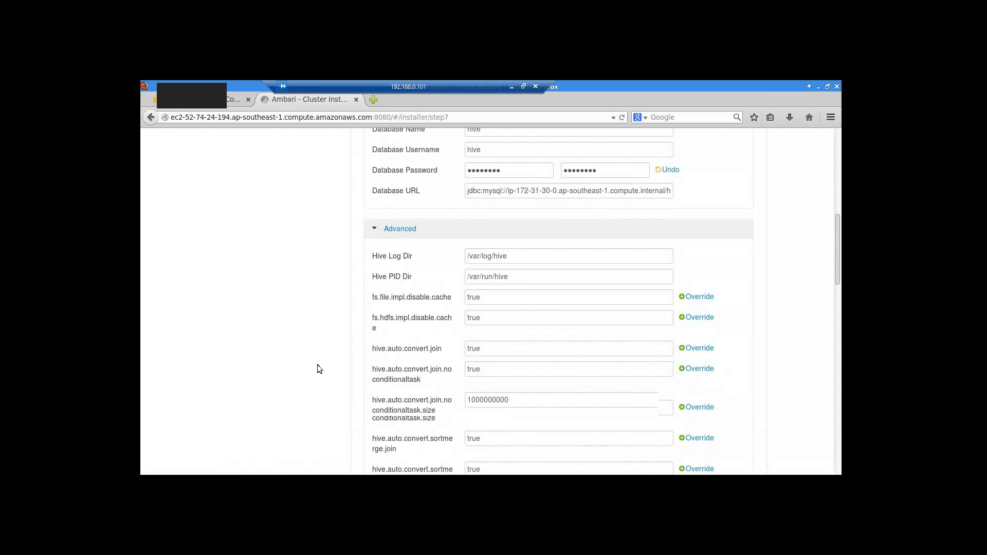
pyautogui.scroll(-1, 317, 365)
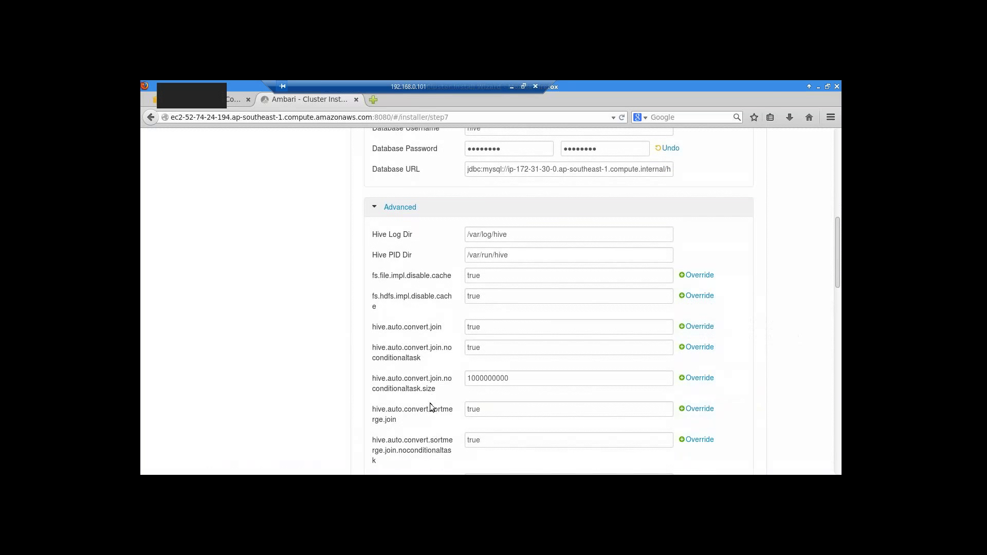
pyautogui.scroll(1, 419, 429)
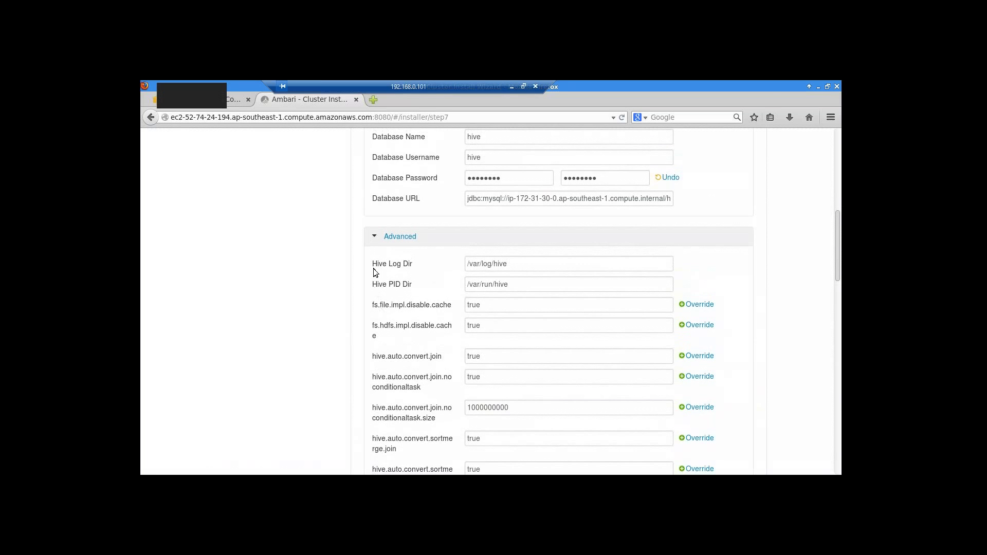
pyautogui.click(375, 238)
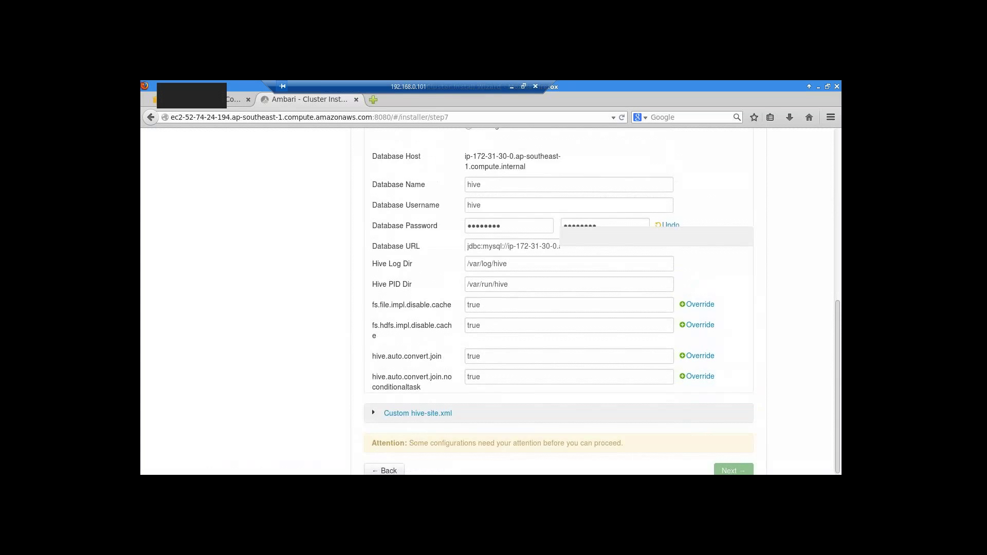
pyautogui.scroll(5, 372, 439)
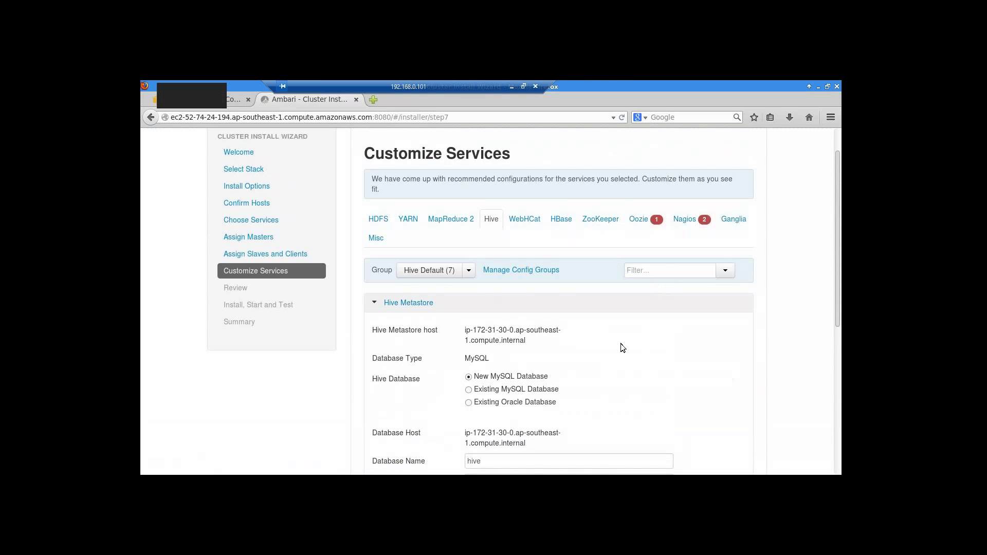
# - Enter and confirm the Oozie database password, then switch to the Nagios settings
pyautogui.click(645, 221)
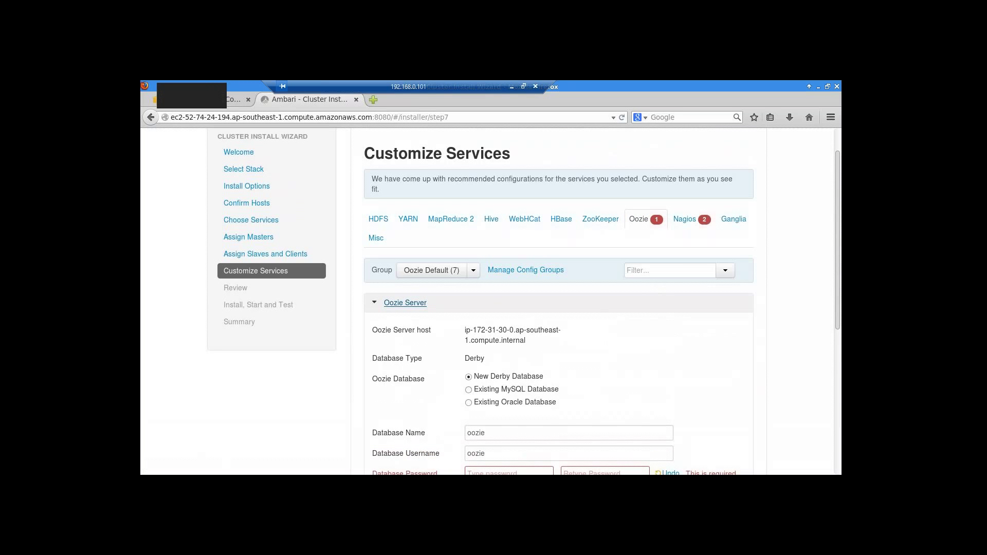
pyautogui.scroll(-2, 501, 427)
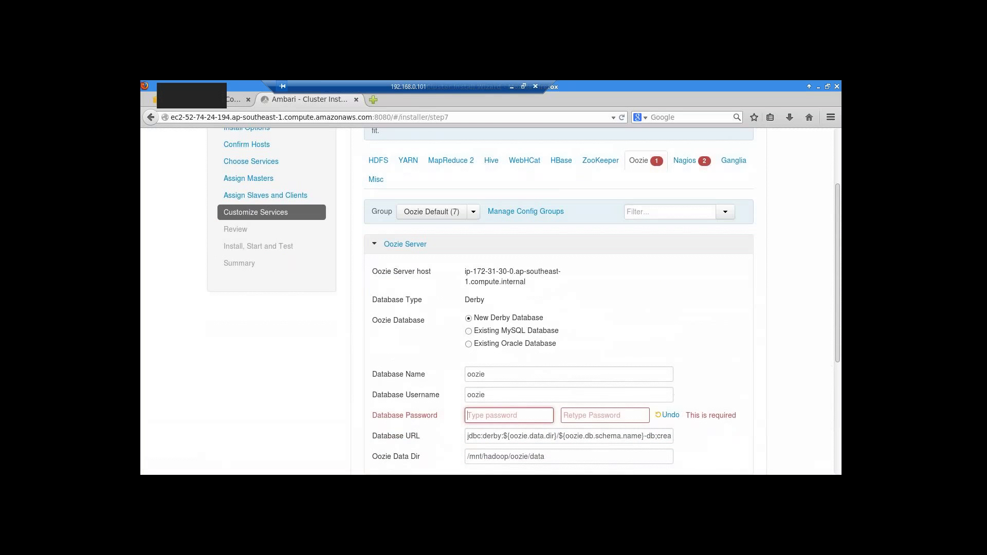
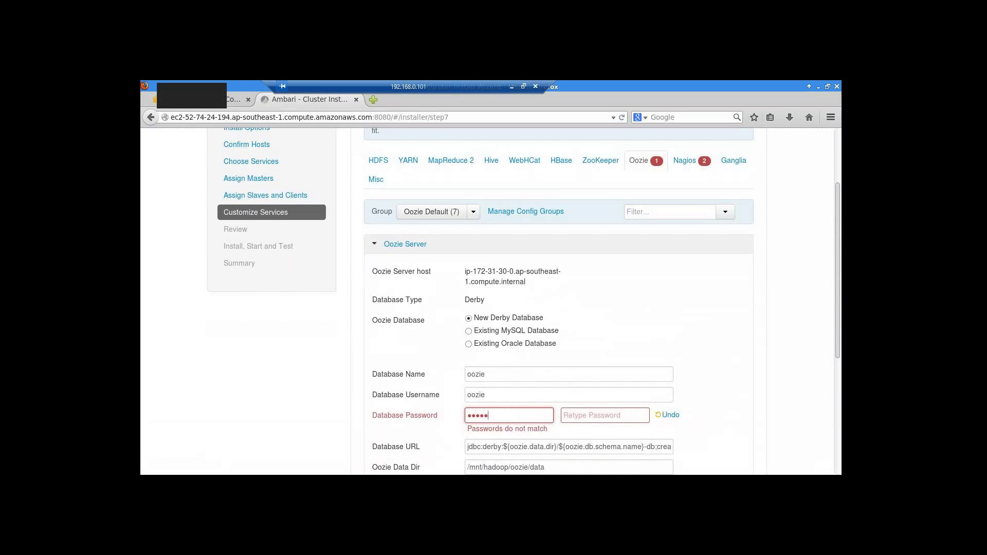
pyautogui.click(582, 417)
pyautogui.moveTo(654, 366)
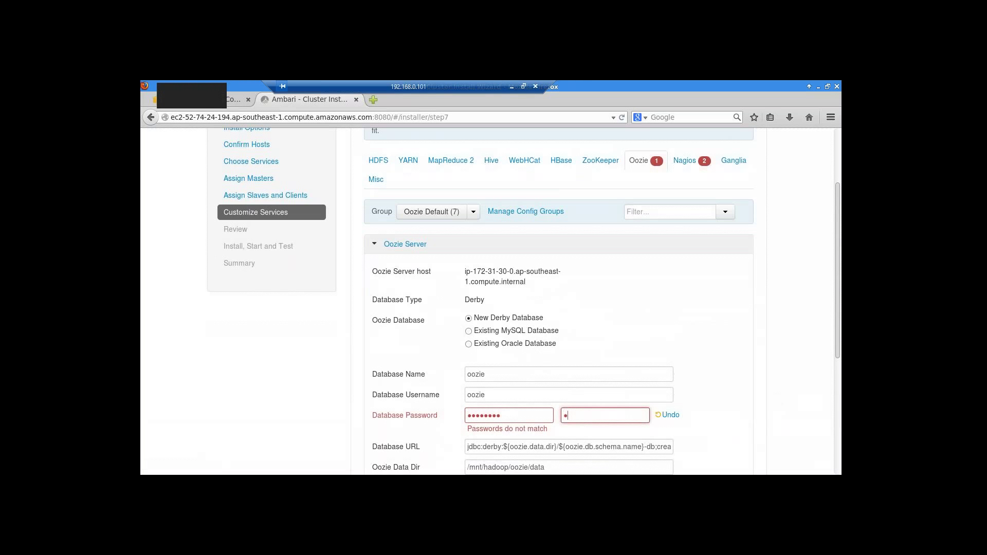
pyautogui.scroll(-2, 457, 228)
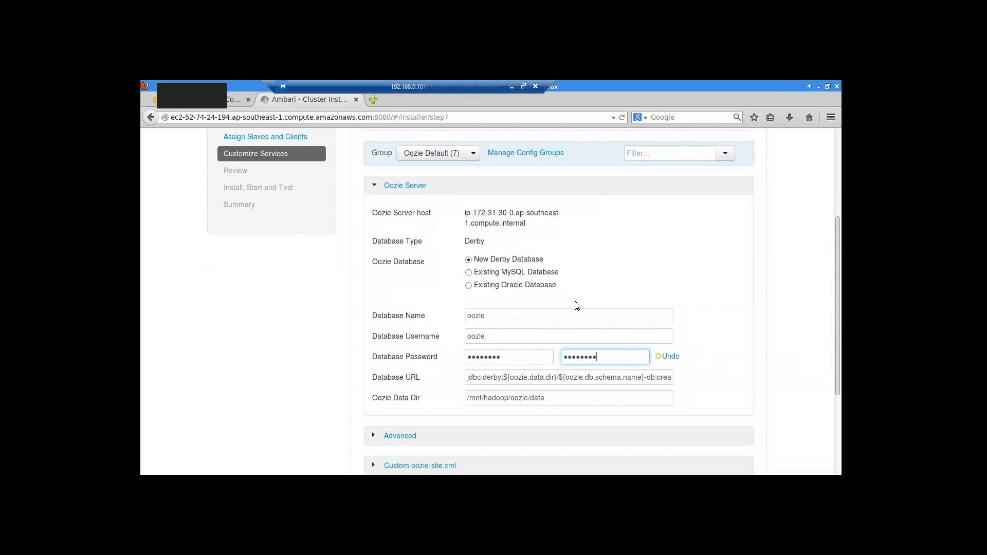
pyautogui.scroll(4, 574, 301)
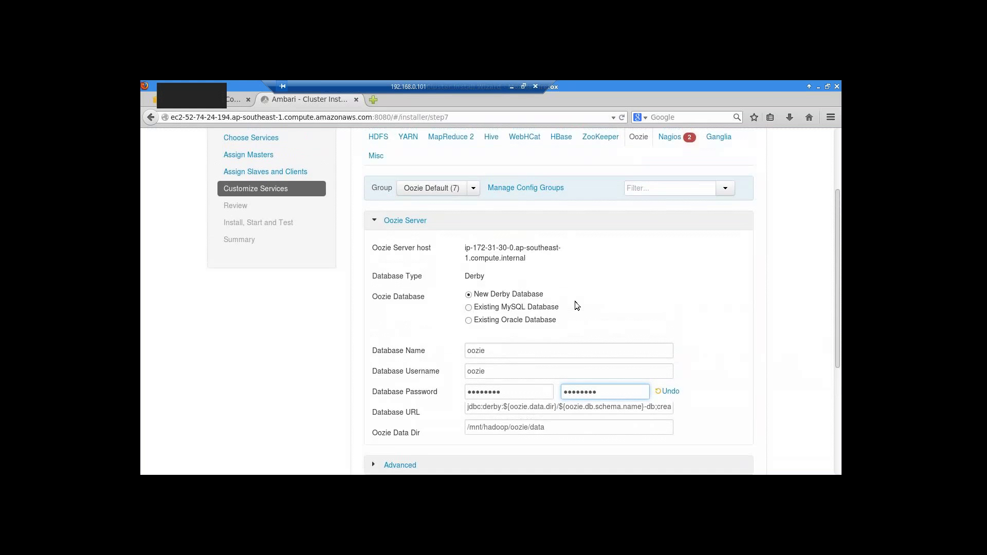
pyautogui.click(671, 220)
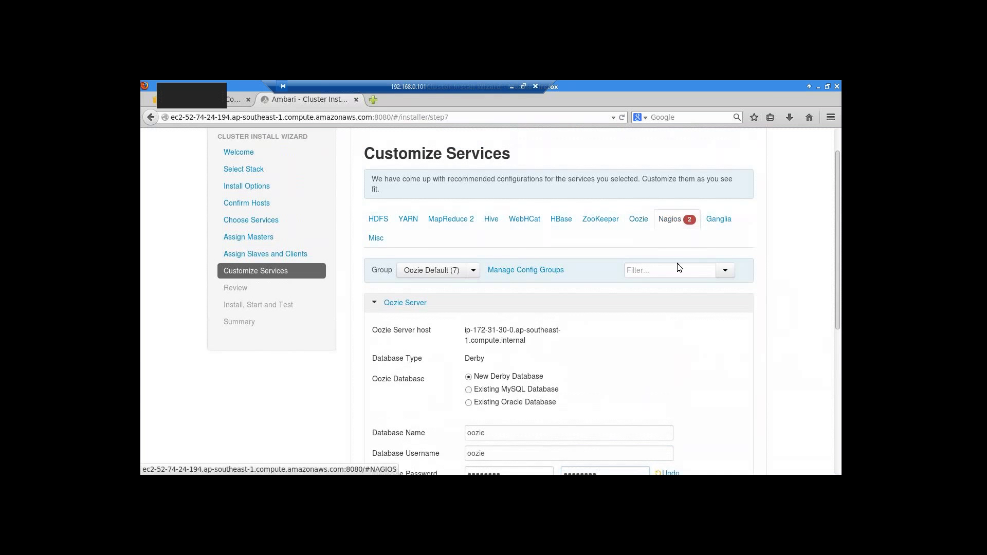
# - Enter and confirm the Nagios admin password and fill in the Hadoop admin e-mail address
pyautogui.scroll(-1, 517, 331)
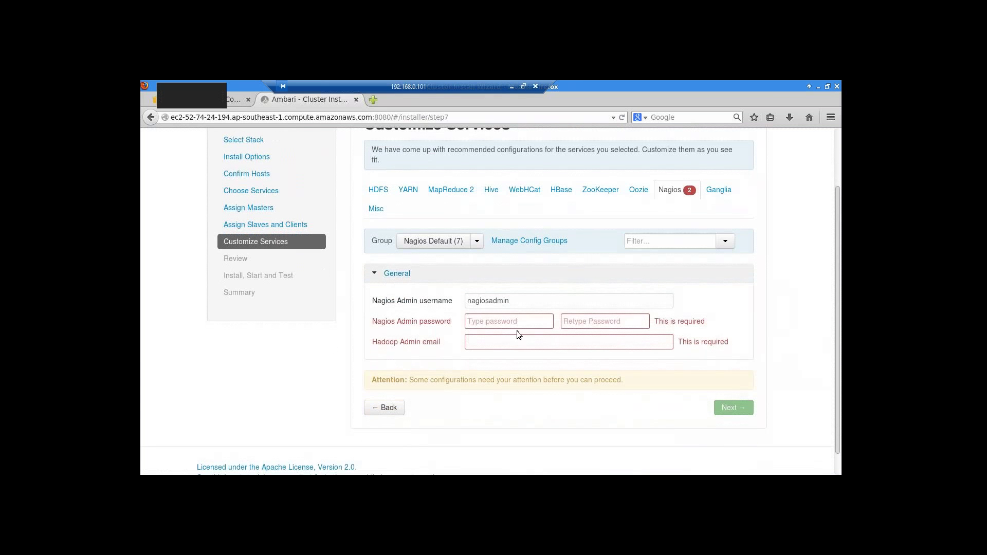
pyautogui.click(473, 323)
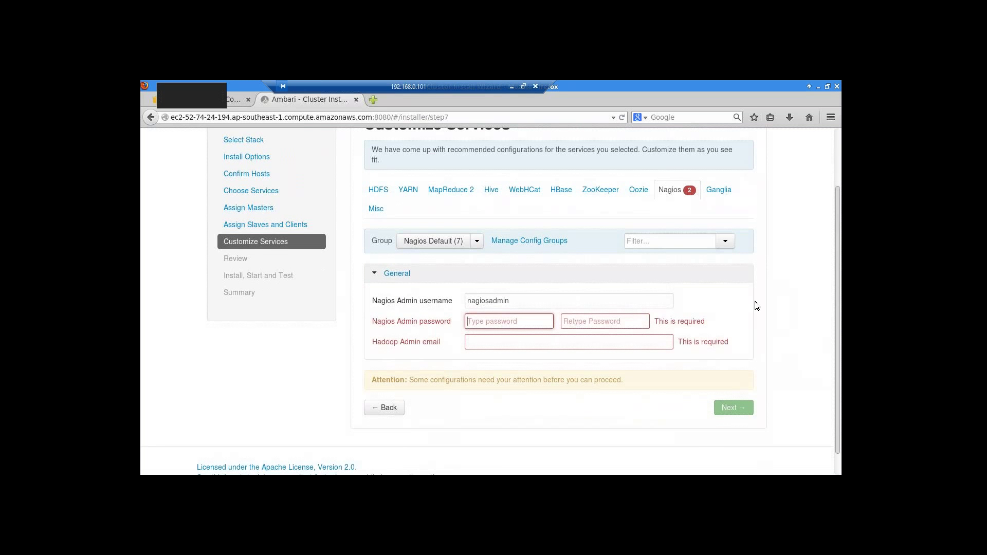
pyautogui.write('*******')
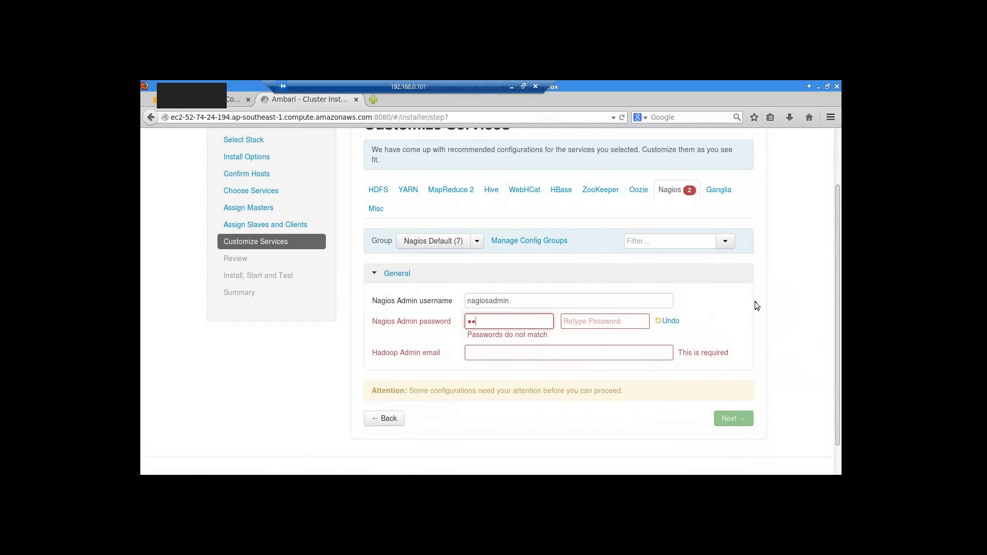
pyautogui.write('*')
pyautogui.click(590, 320)
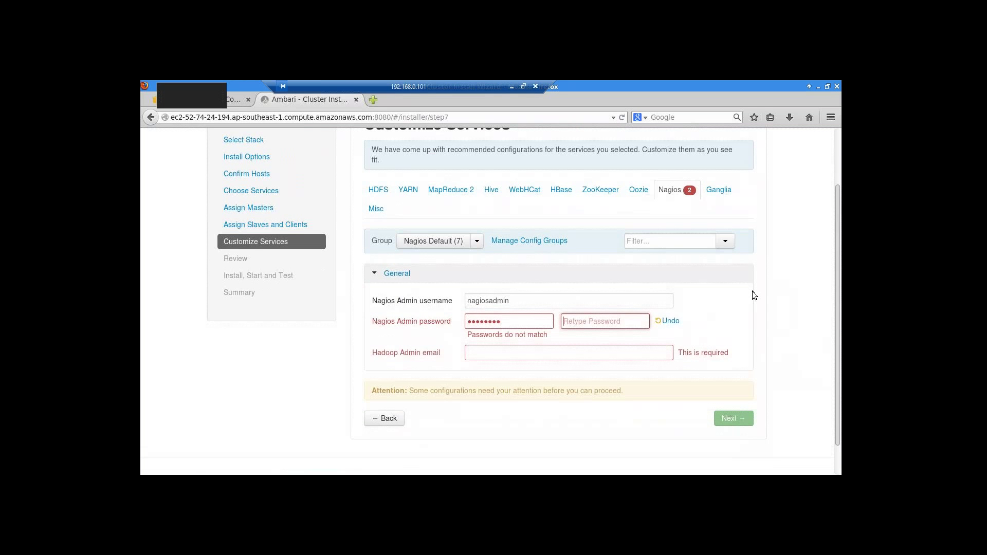
pyautogui.write('*******')
pyautogui.press('BackSpace')
pyautogui.press('BackSpace')
pyautogui.press('BackSpace')
pyautogui.press('BackSpace')
pyautogui.press('BackSpace')
pyautogui.press('BackSpace')
pyautogui.press('BackSpace')
pyautogui.write('********')
pyautogui.click(514, 343)
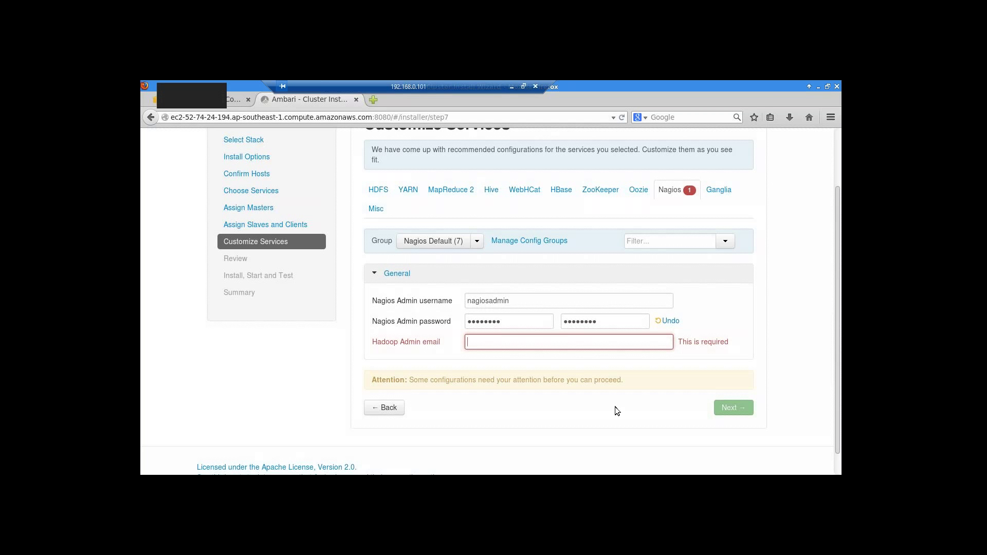
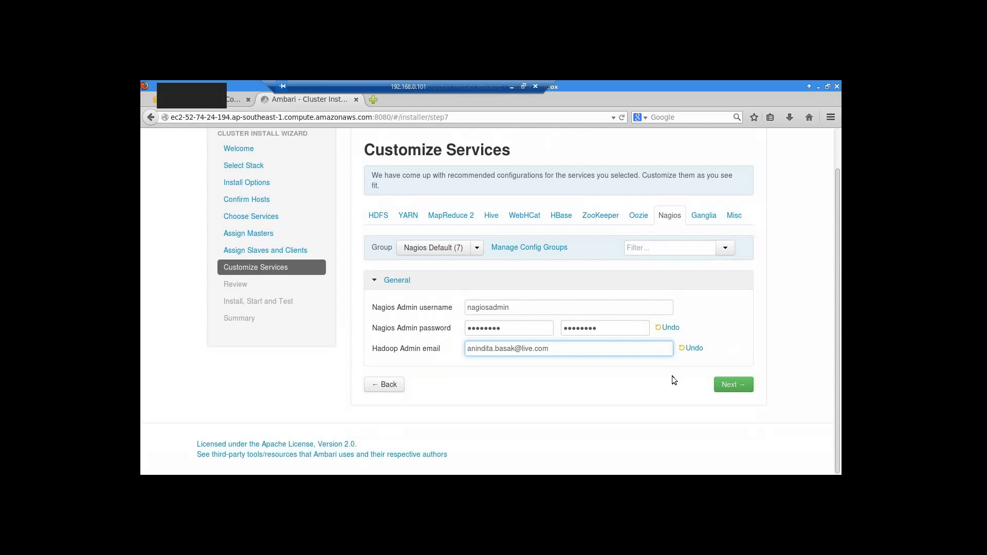
# - Advance to the Review step and scroll through the repositories and service host assignments
pyautogui.click(731, 386)
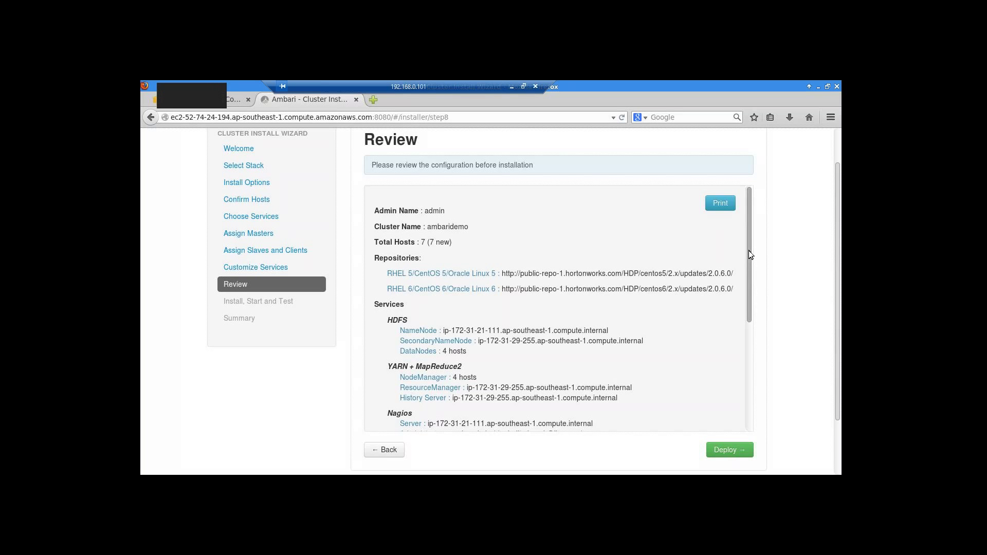
pyautogui.moveTo(748, 250); pyautogui.dragTo(749, 267)
pyautogui.scroll(-1, 749, 267)
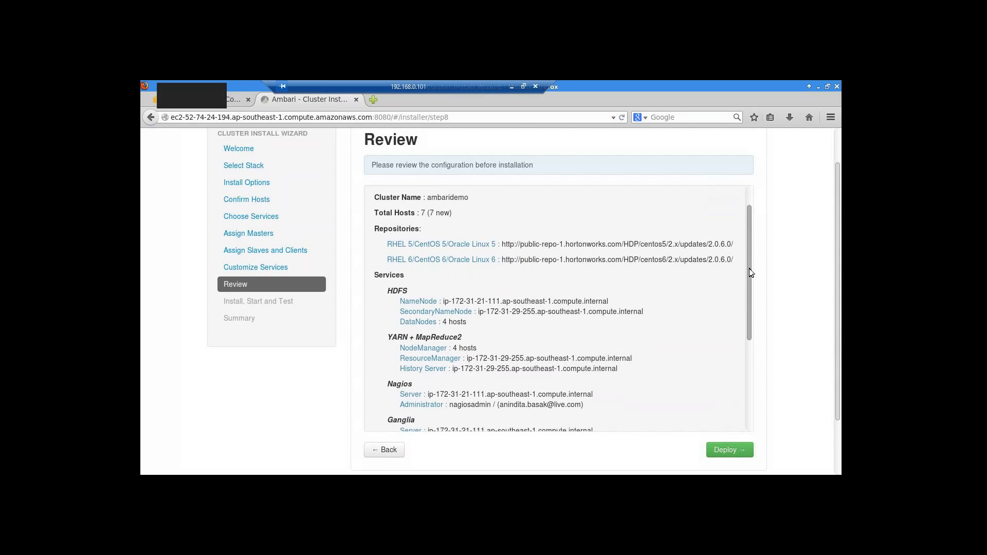
pyautogui.moveTo(748, 270); pyautogui.dragTo(749, 285)
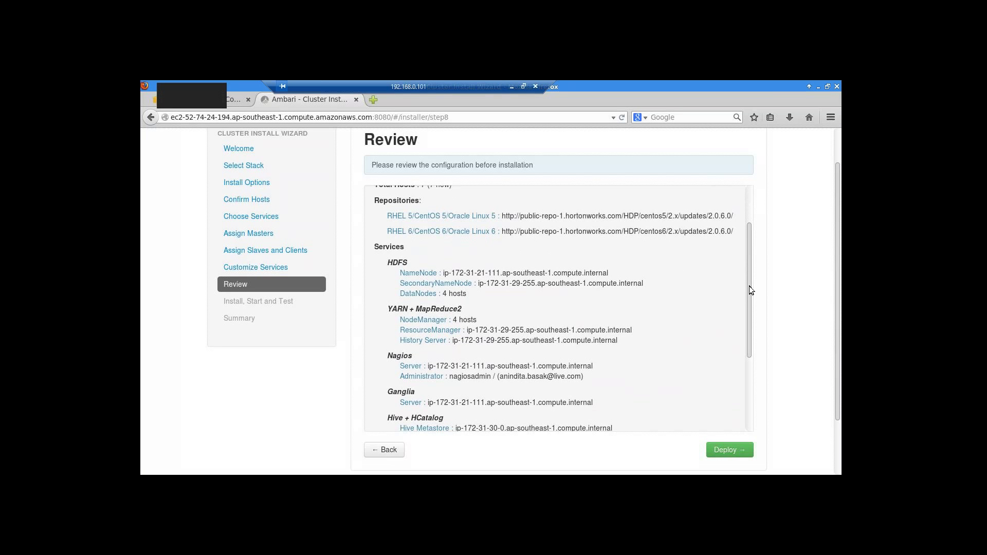
pyautogui.moveTo(749, 289); pyautogui.dragTo(747, 310)
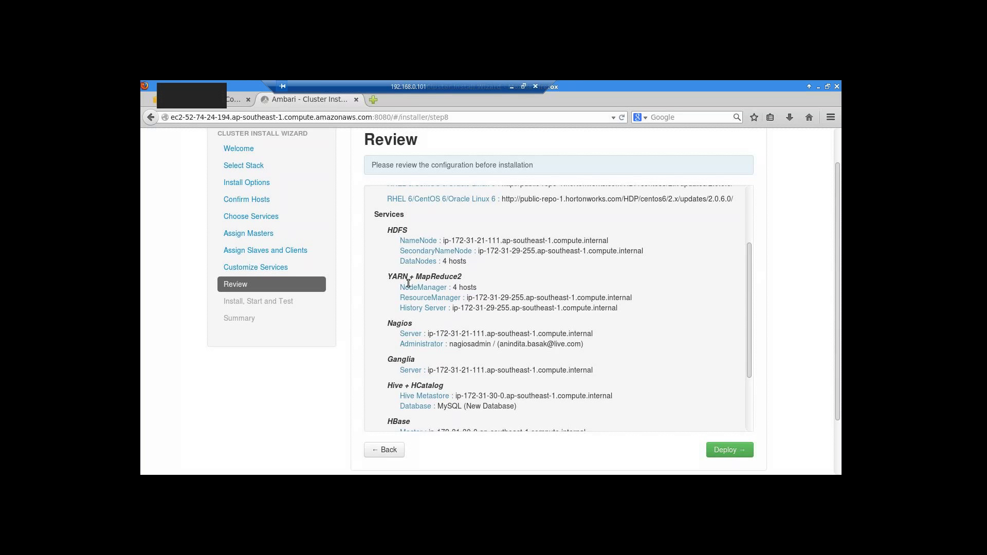
# - Scroll through the Review service assignments down to ZooKeeper and back to the top
pyautogui.moveTo(749, 272); pyautogui.dragTo(748, 283)
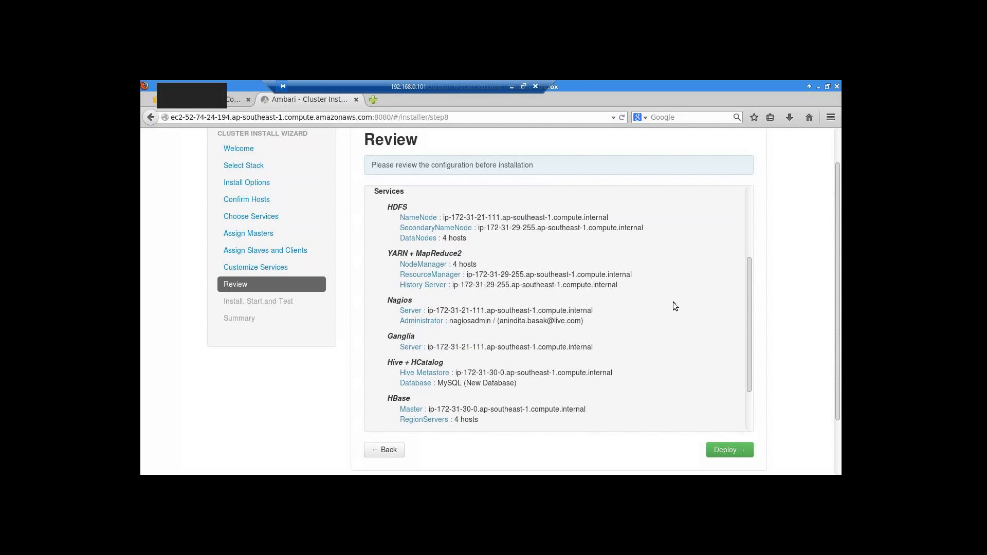
pyautogui.moveTo(748, 306); pyautogui.dragTo(745, 330)
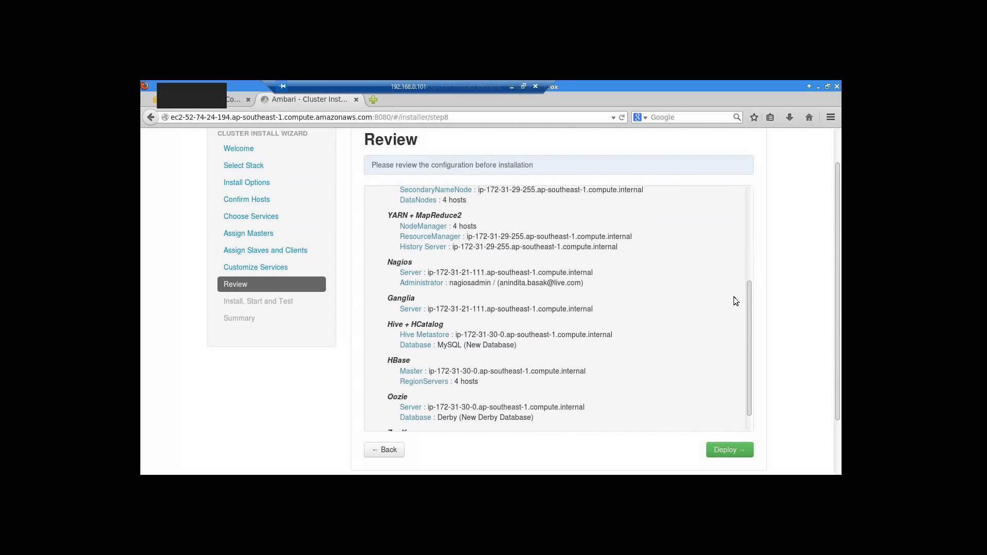
pyautogui.scroll(-1, 747, 295)
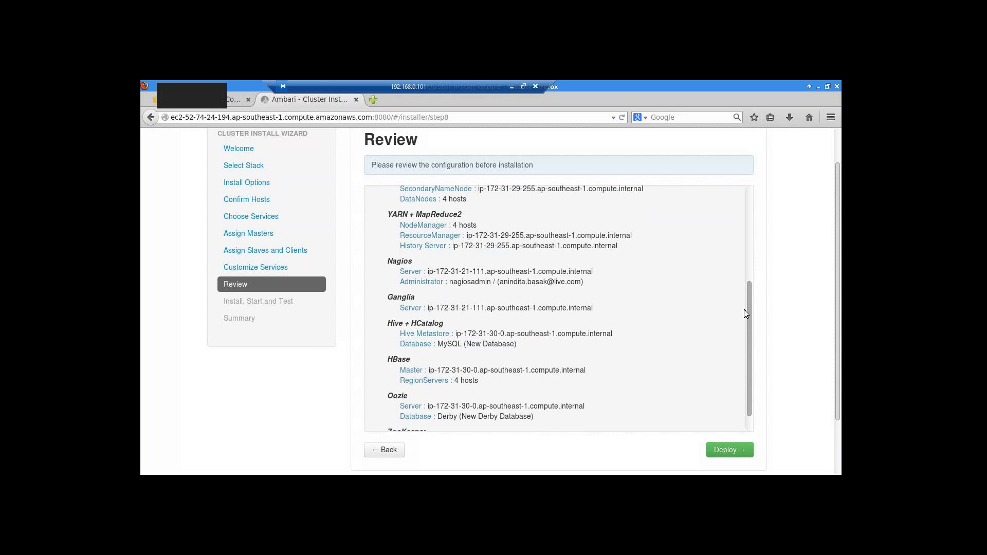
pyautogui.scroll(-2, 744, 309)
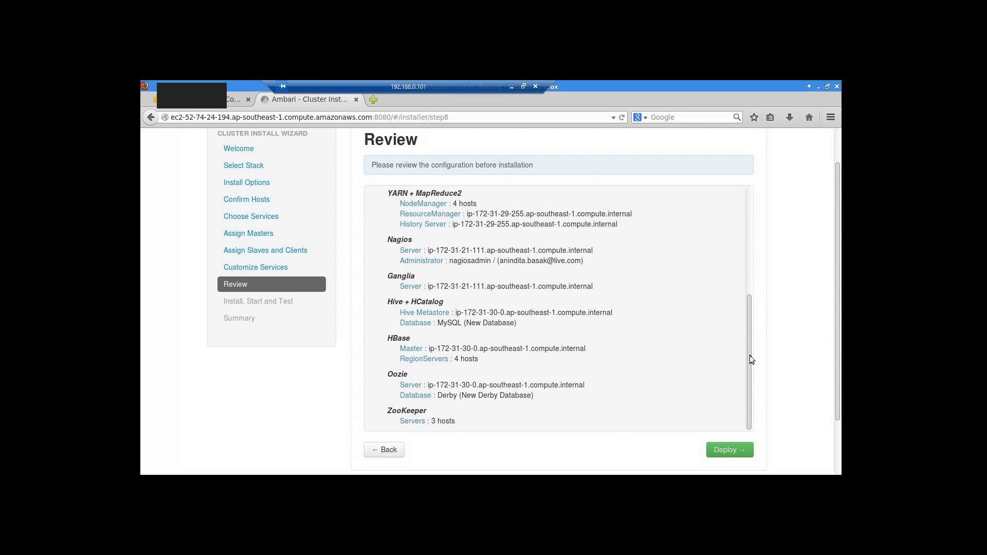
pyautogui.moveTo(749, 355); pyautogui.dragTo(744, 215)
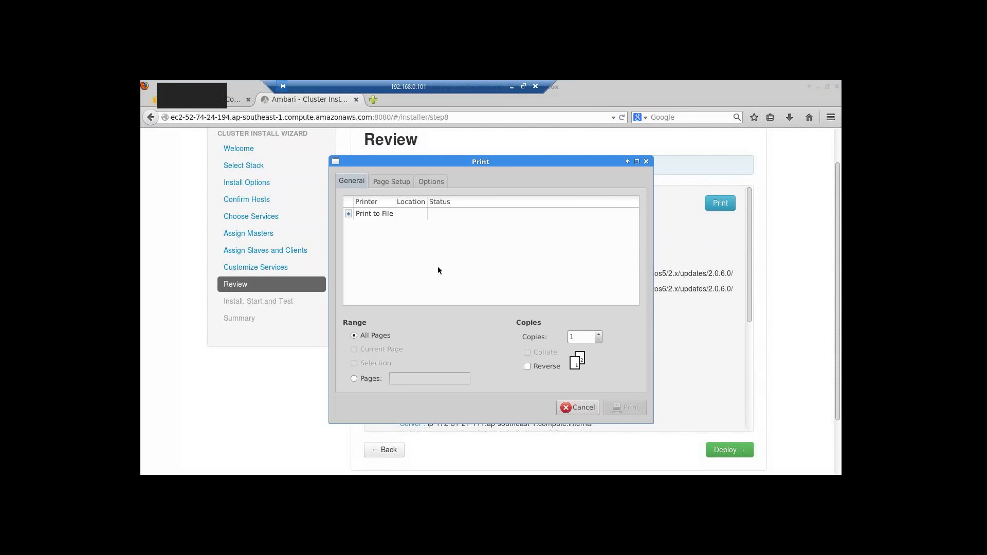
# - Look through the Print dialog's tabs, set it to Print to File (mozilla.pdf), and close it without printing
pyautogui.click(390, 180)
pyautogui.click(430, 183)
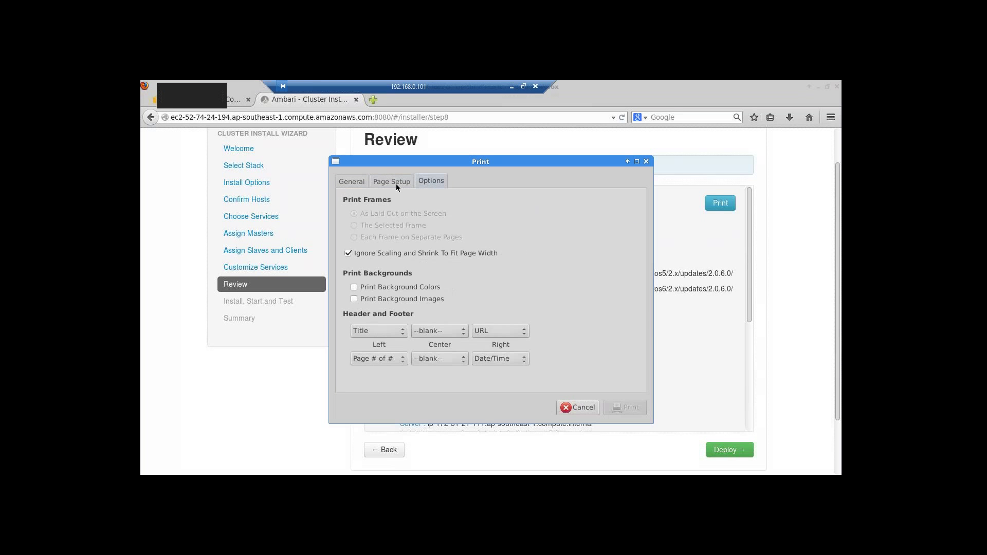
pyautogui.click(396, 183)
pyautogui.click(353, 181)
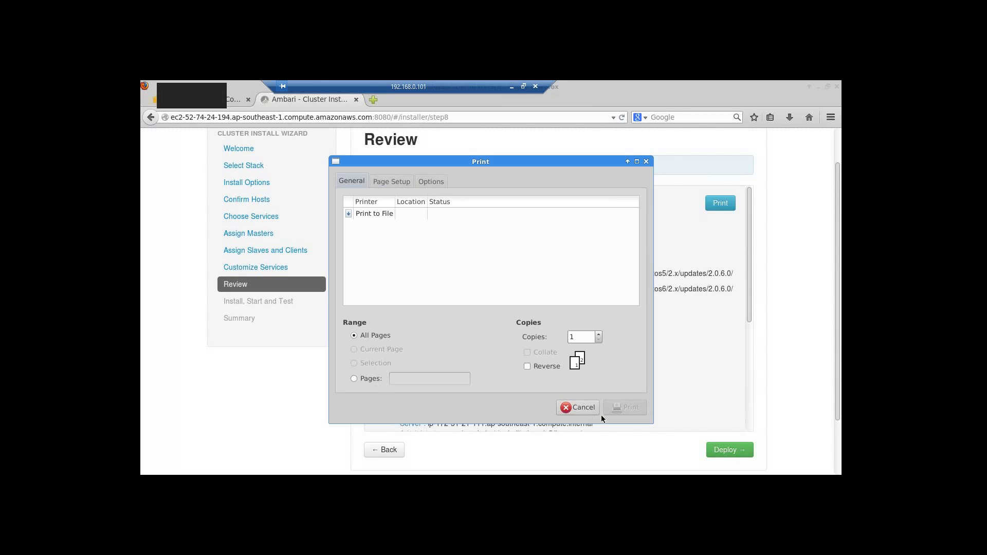
pyautogui.click(373, 215)
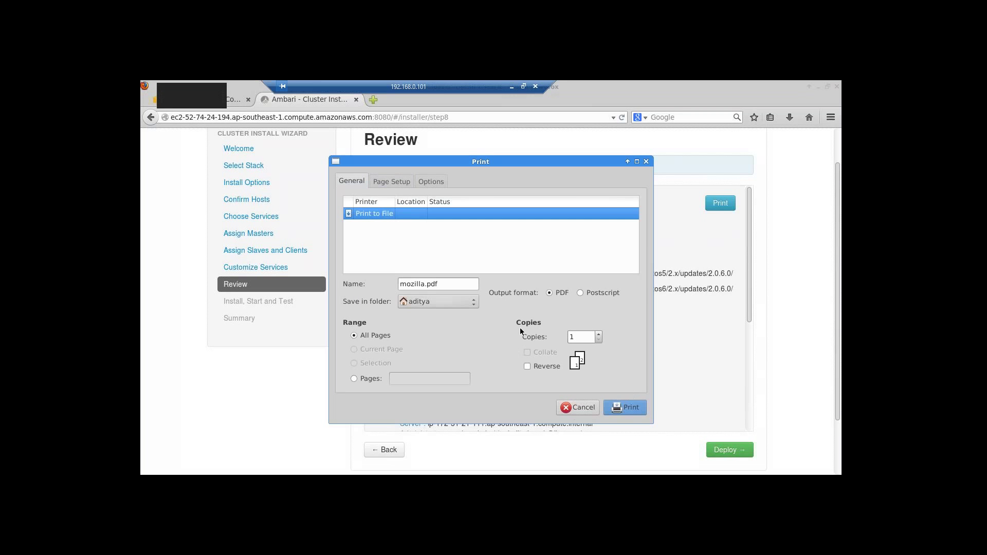
pyautogui.click(383, 181)
pyautogui.click(360, 182)
pyautogui.click(647, 162)
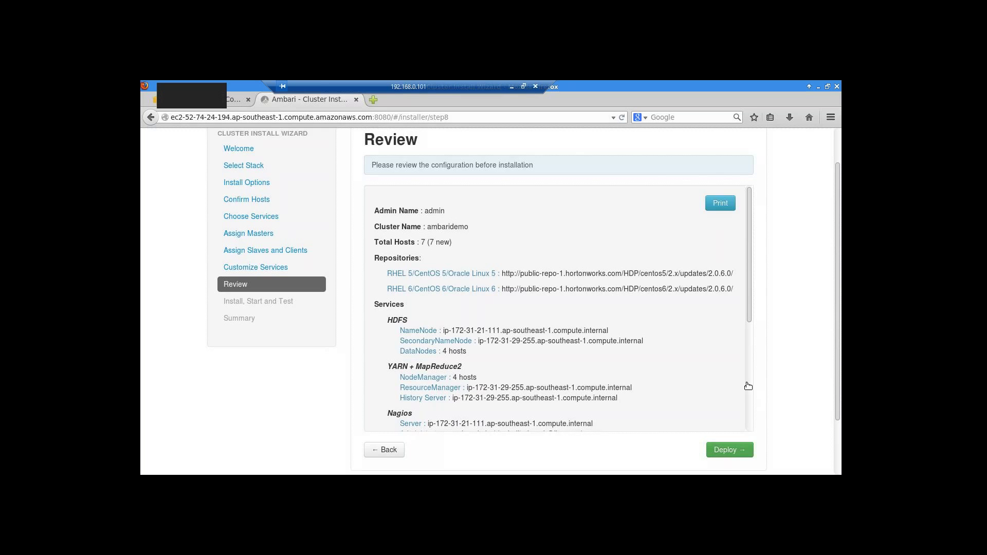
# - Deploy the reviewed cluster configuration to start installing services on all seven hosts
pyautogui.click(729, 450)
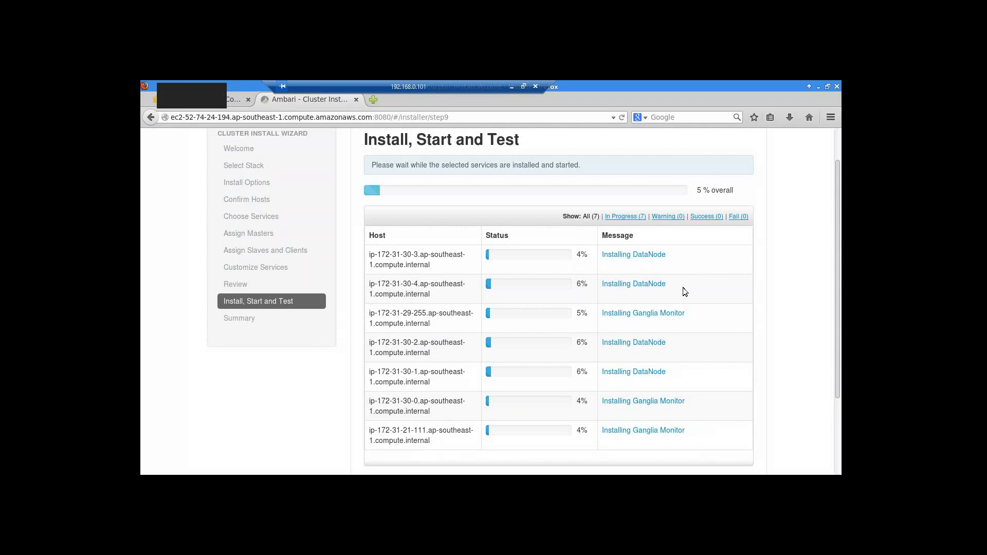
# - Filter the host table to the 7 In Progress hosts, then minimize the remote desktop session
pyautogui.scroll(-1, 713, 315)
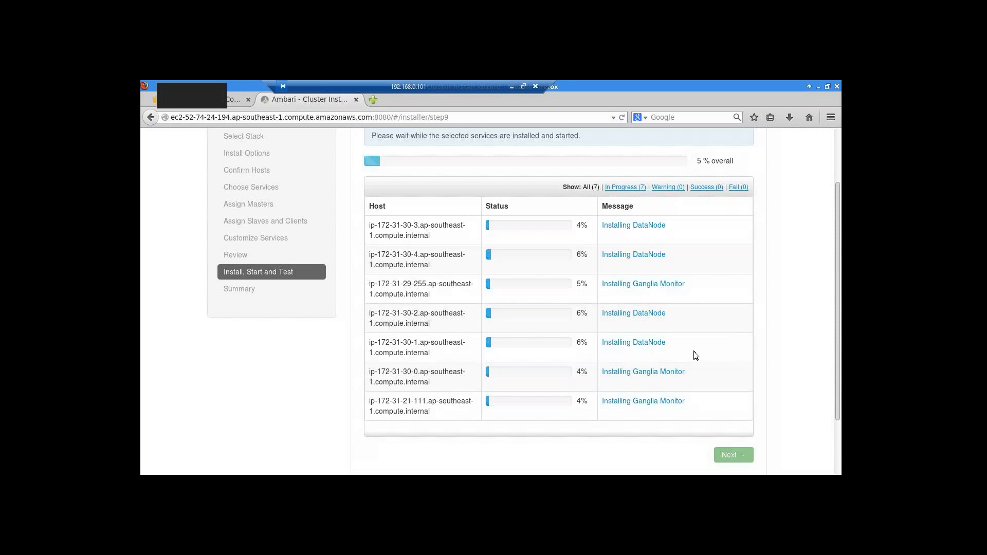
pyautogui.scroll(-1, 702, 358)
pyautogui.scroll(1, 703, 361)
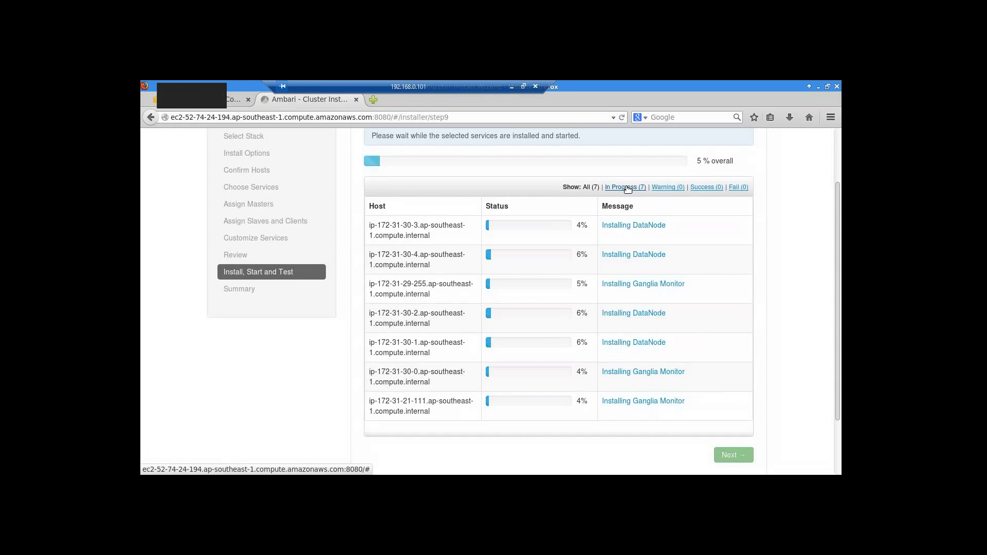
pyautogui.click(625, 188)
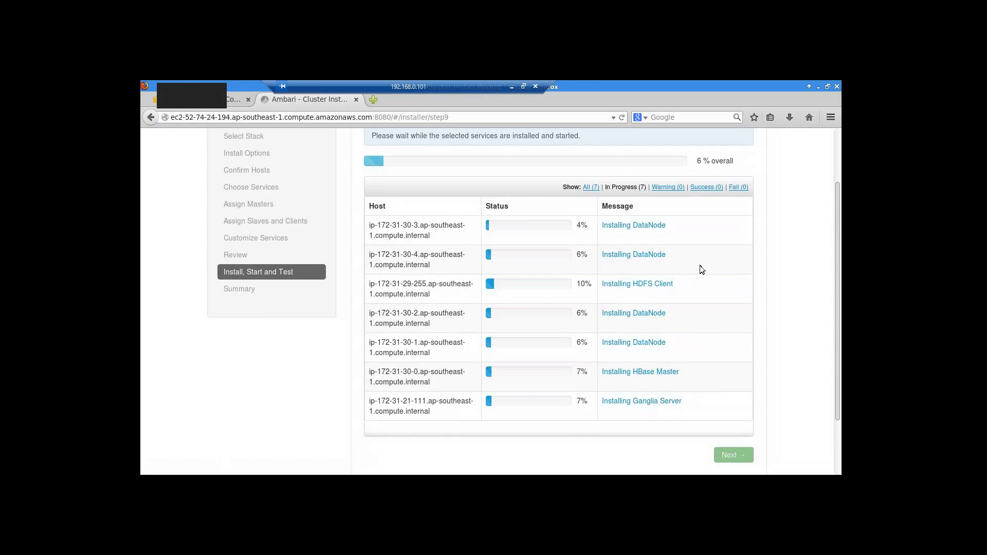
pyautogui.scroll(1, 762, 278)
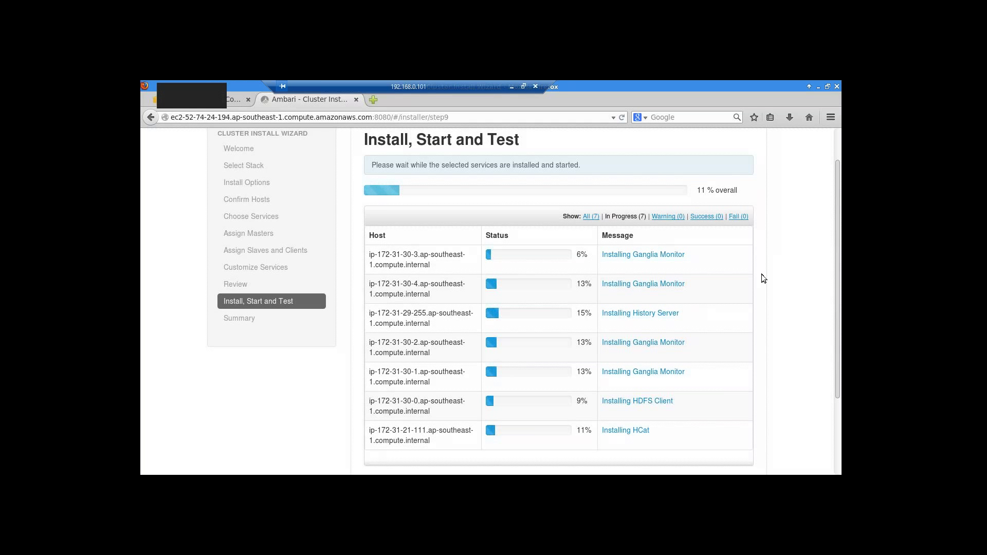
pyautogui.click(512, 86)
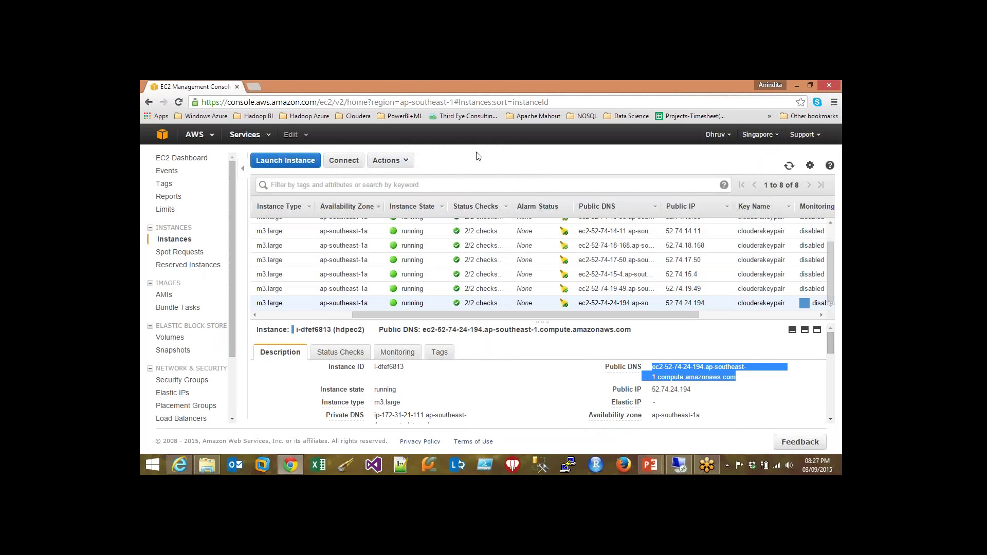
# - Close the EC2 console tab and restore the remote Ambari session from the taskbar
pyautogui.click(236, 86)
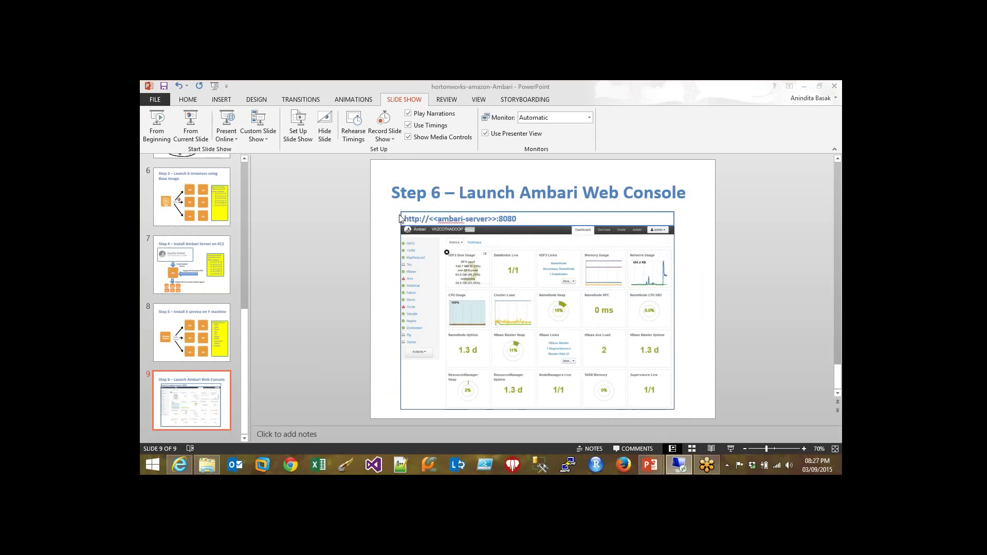
pyautogui.click(679, 467)
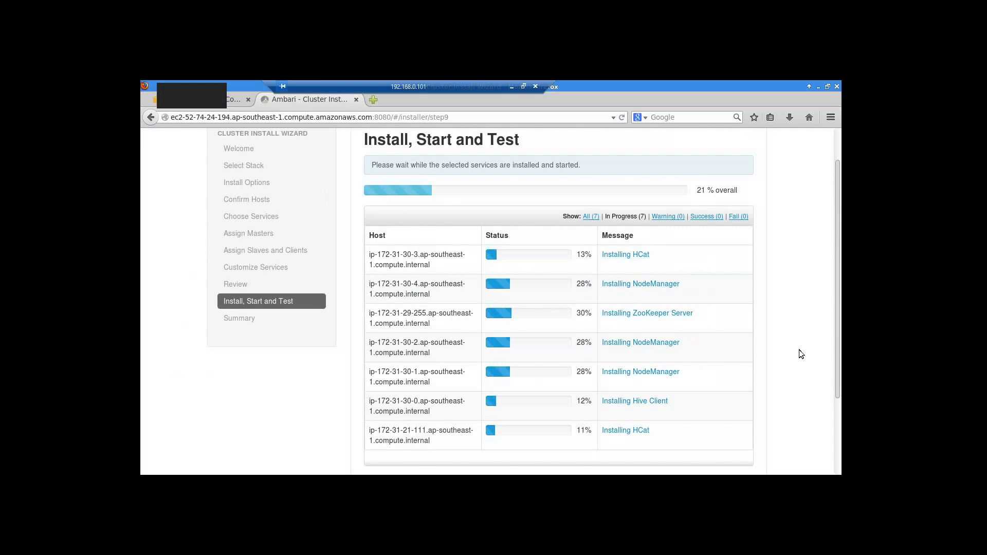
# - Scroll to the top of Install, Start and Test and watch progress reach 30% overall
pyautogui.scroll(2, 799, 349)
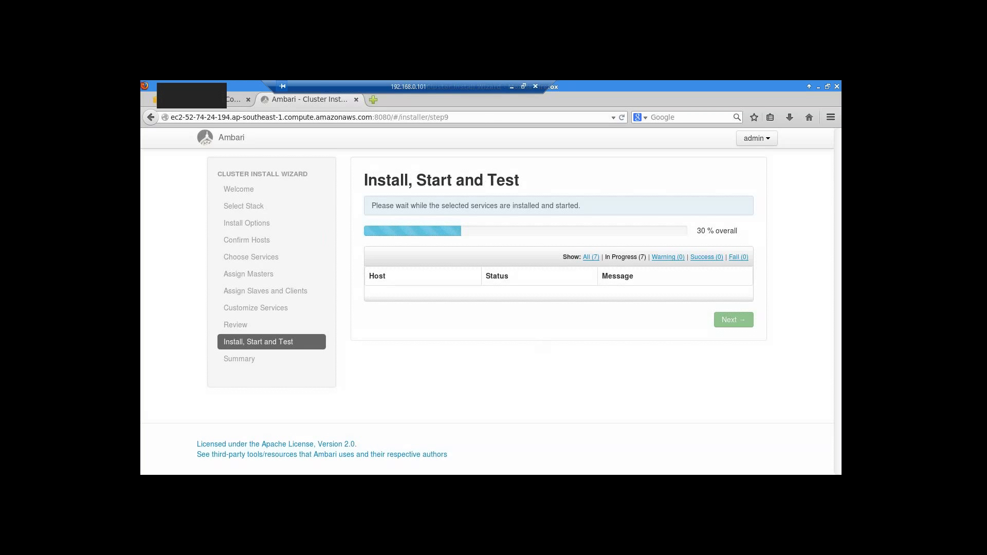
# - Create a folder named Class-9thMarch inside the Hortonworks HDP Administration Training folder
pyautogui.click(511, 86)
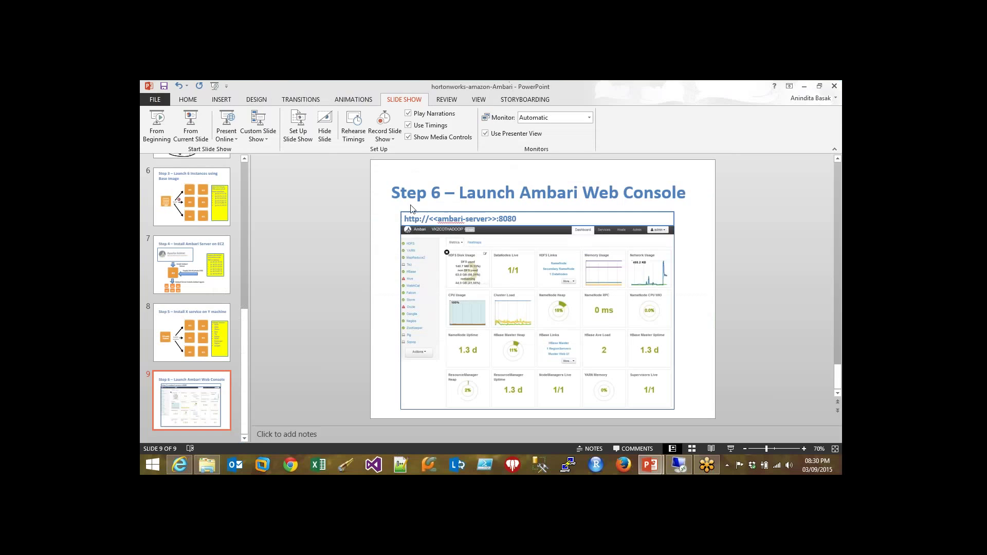
pyautogui.click(207, 464)
pyautogui.doubleClick(296, 160)
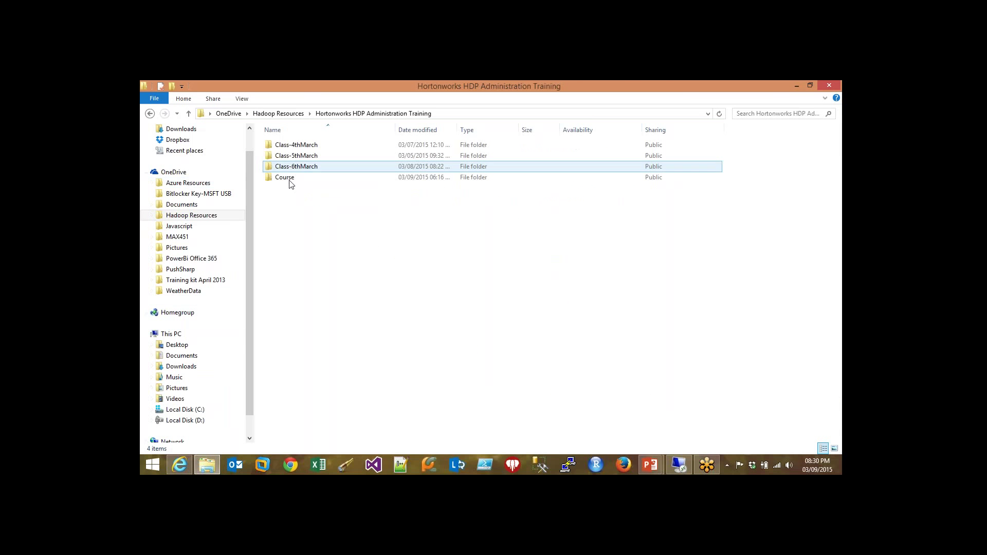
pyautogui.click(172, 86)
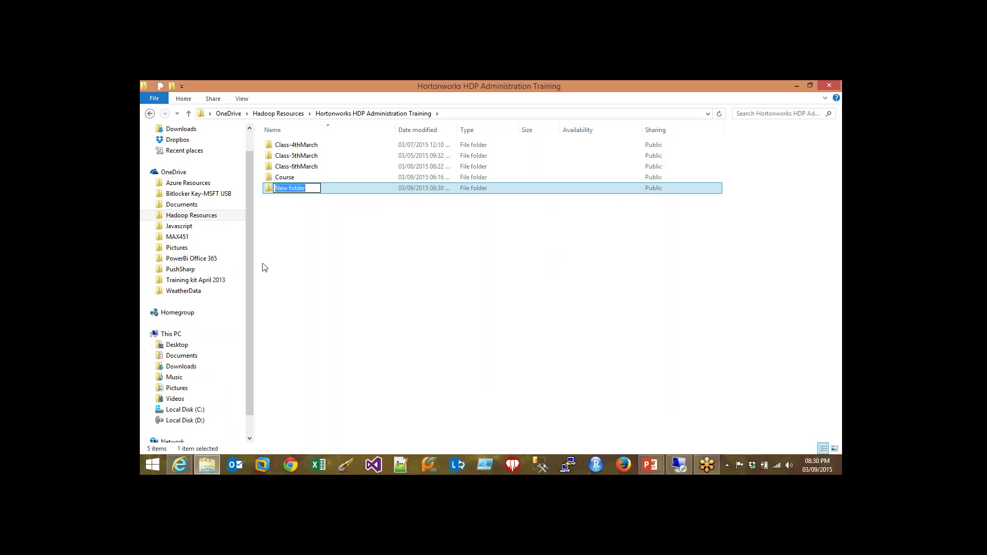
pyautogui.press('BackSpace')
pyautogui.write('Class-9thMarch')
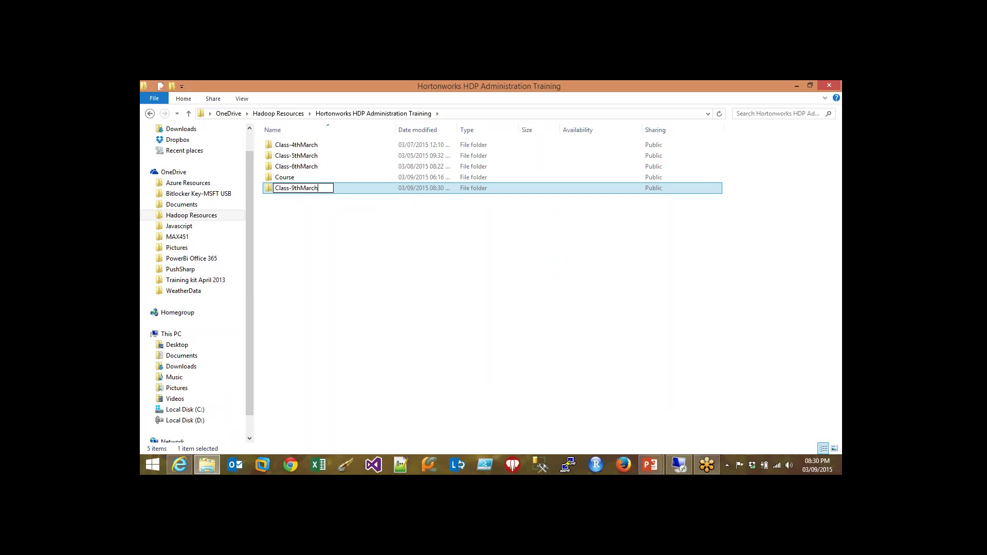
# - Check that the Course and Class-9thMarch folders are empty, then return to the remote Ambari session
pyautogui.doubleClick(362, 192)
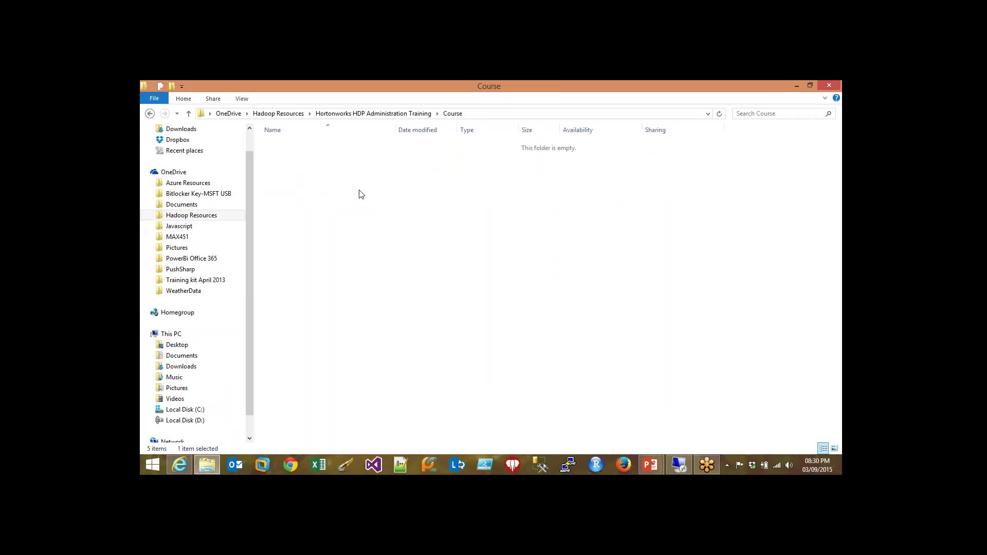
pyautogui.click(374, 113)
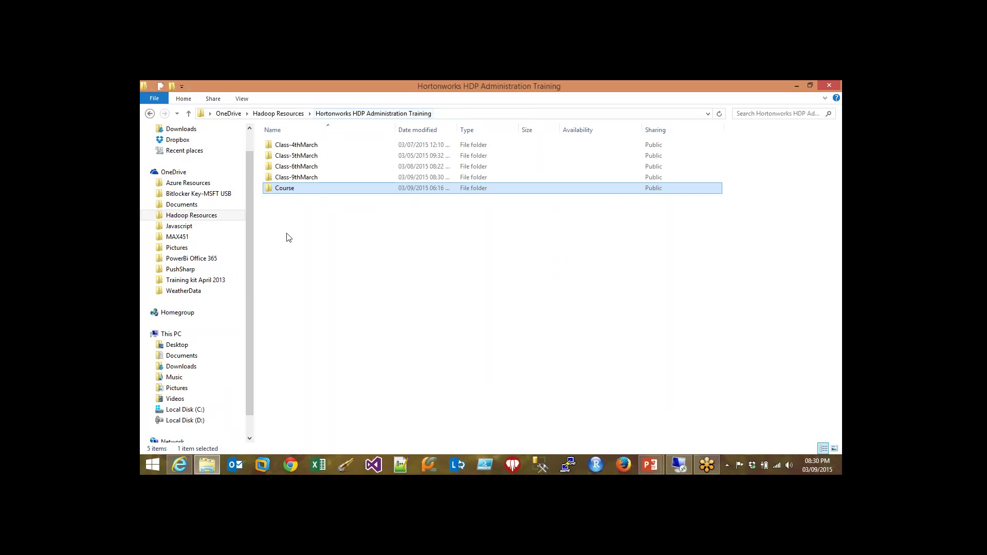
pyautogui.doubleClick(316, 178)
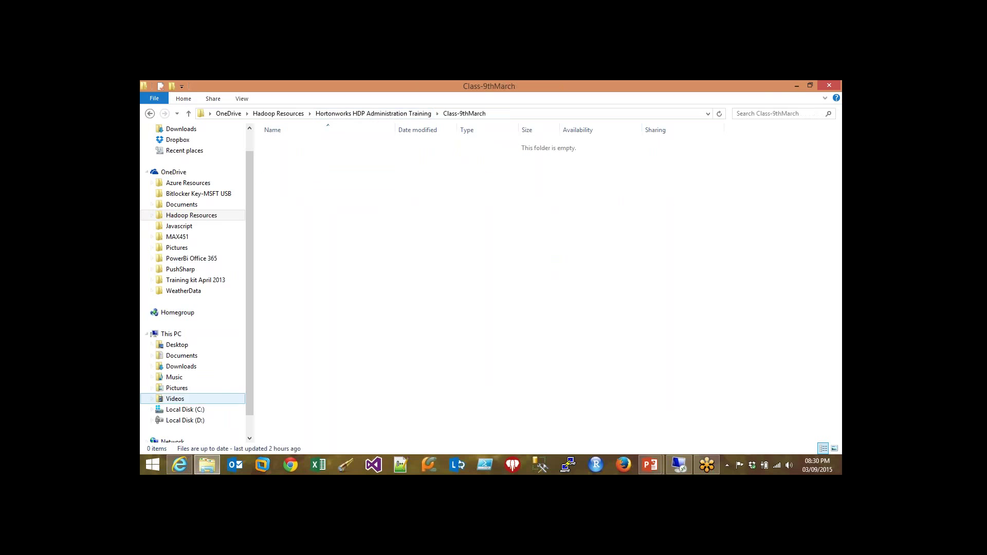
pyautogui.click(796, 86)
pyautogui.click(678, 465)
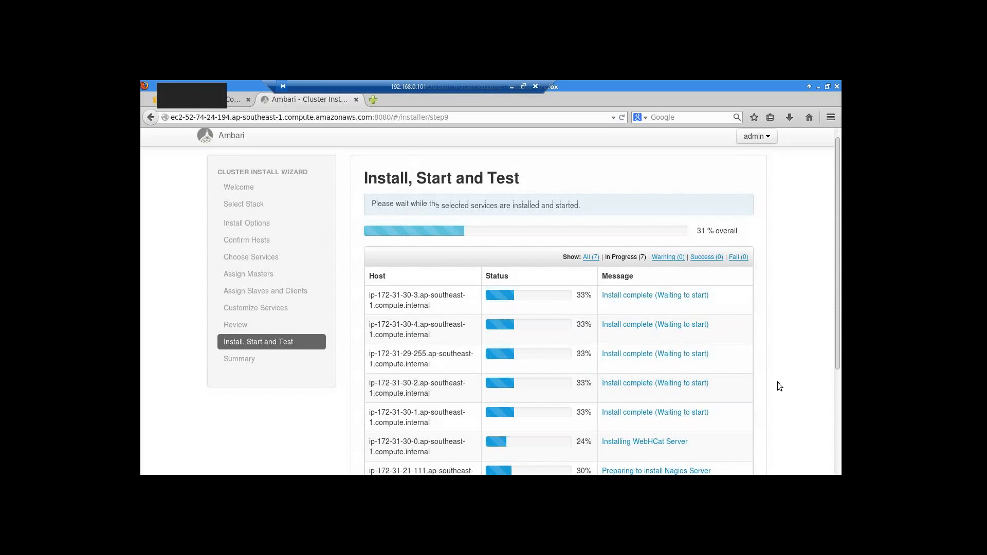
pyautogui.scroll(-1, 779, 386)
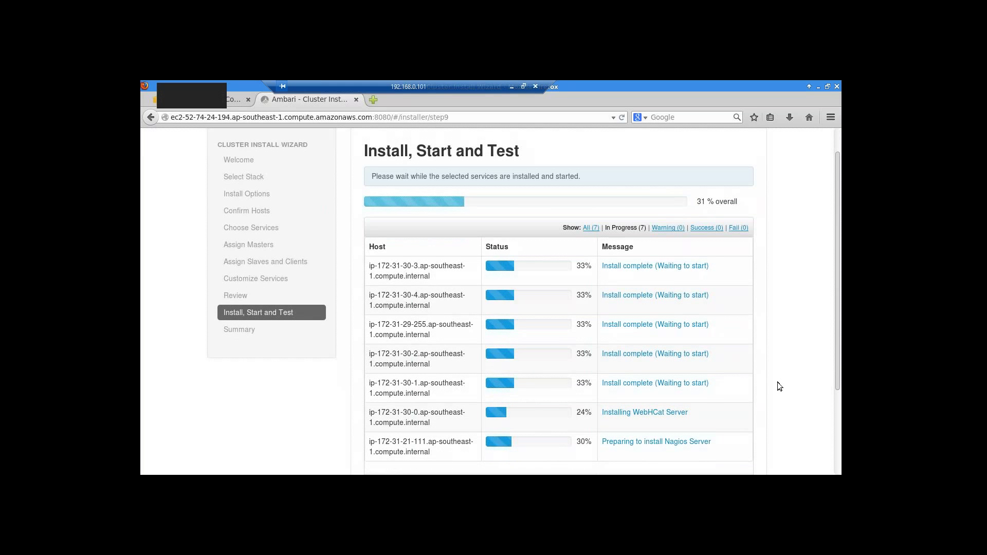
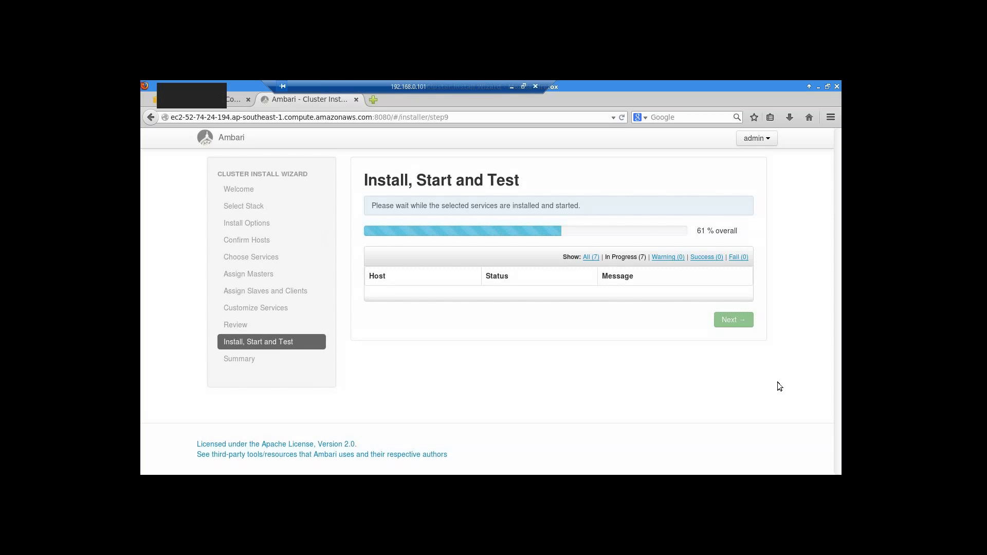
# - Filter the host table to All (7) and scroll through each host's progress bar
pyautogui.click(590, 258)
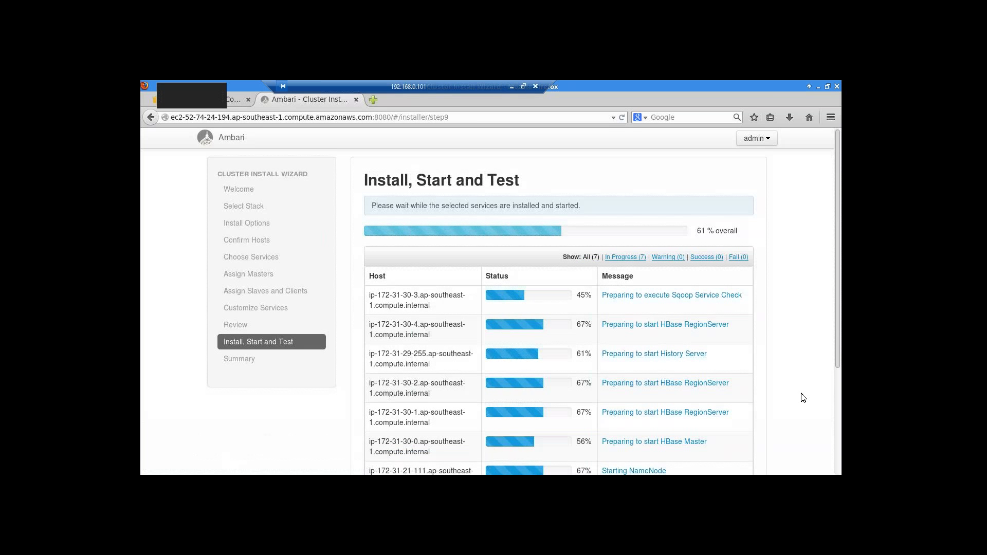
pyautogui.scroll(-1, 803, 397)
pyautogui.scroll(-1, 801, 394)
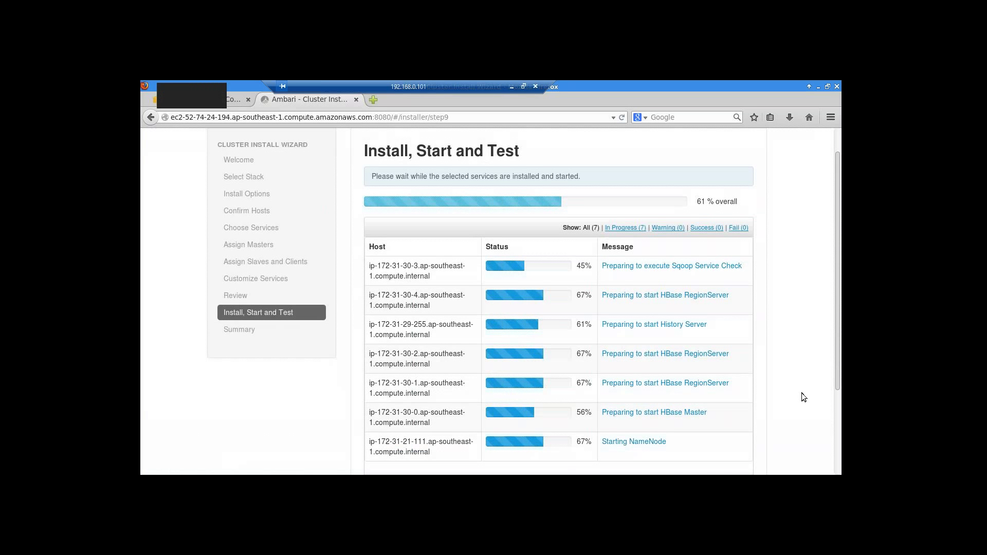
pyautogui.scroll(-3, 803, 397)
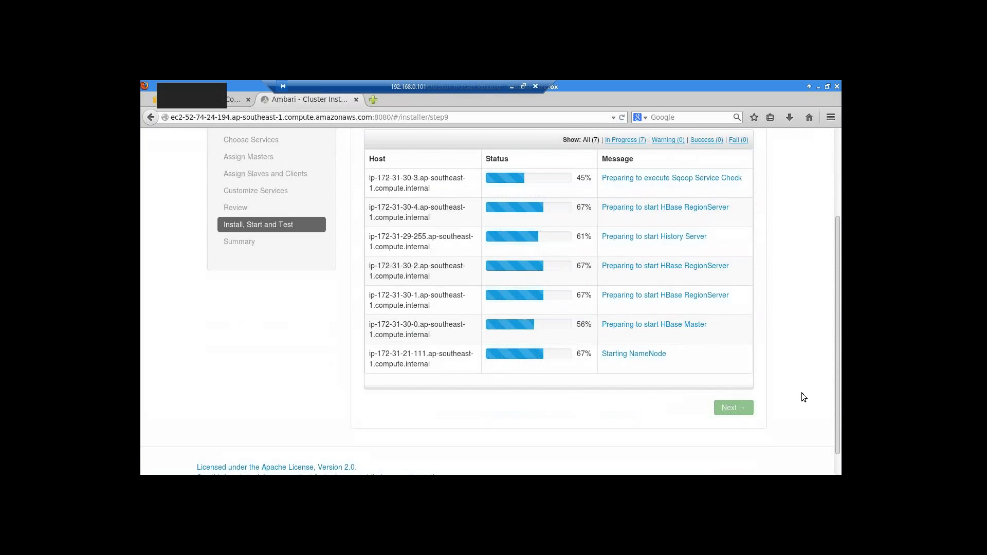
pyautogui.scroll(2, 801, 393)
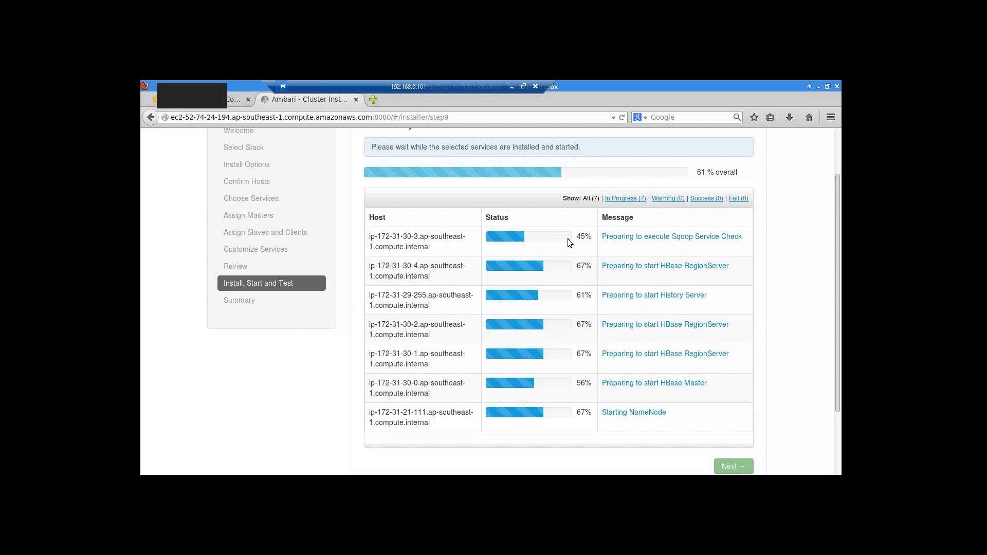
# - Wait while overall install progress climbs to 100% across all 7 hosts
pyautogui.moveTo(442, 84); pyautogui.dragTo(332, 80)
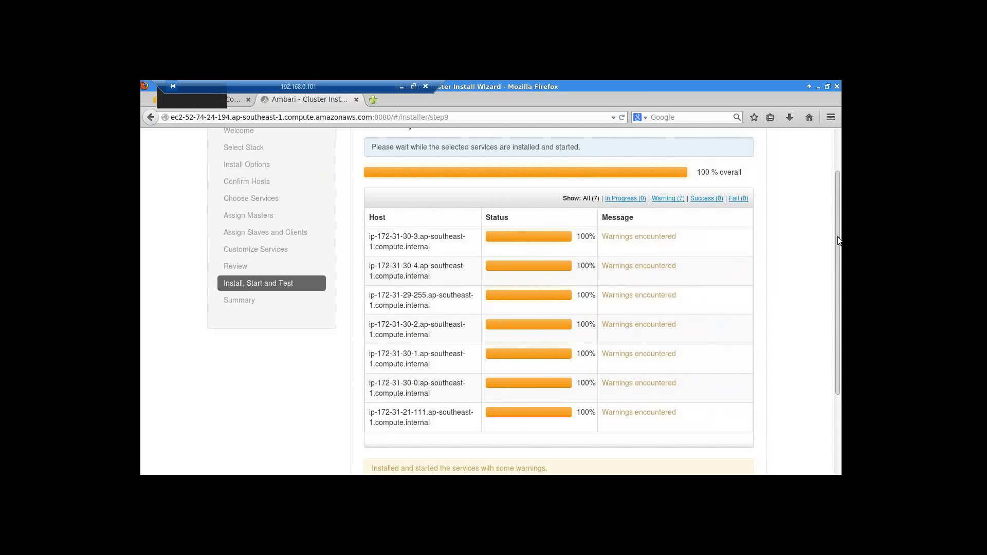
# - Review the task results for host ip-172-31-30-0, then continue to the Summary page
pyautogui.moveTo(837, 242); pyautogui.dragTo(839, 288)
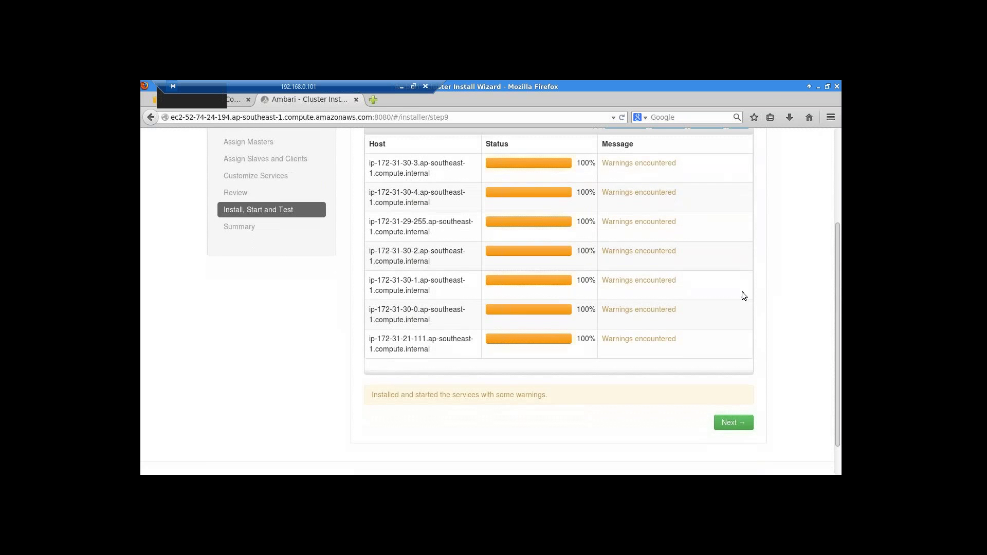
pyautogui.click(673, 309)
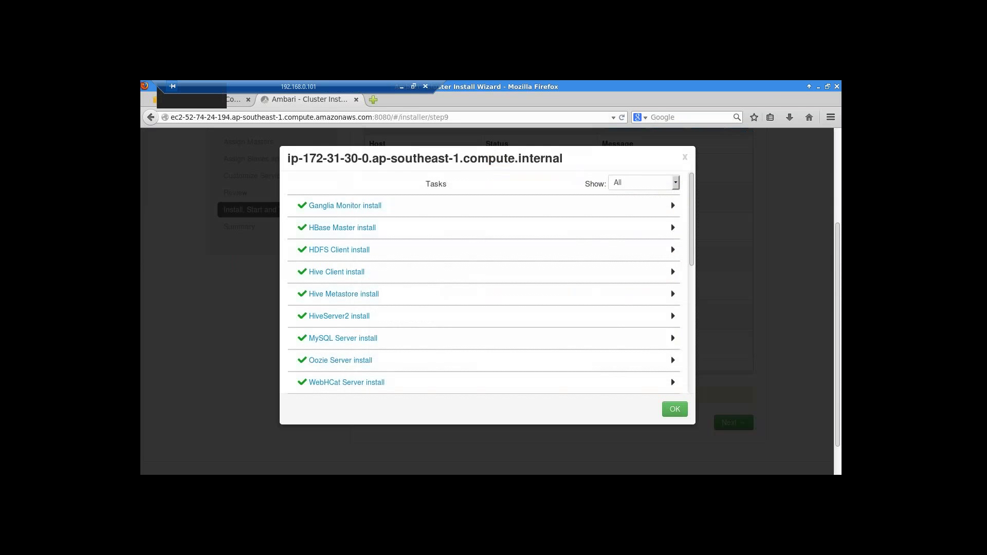
pyautogui.moveTo(691, 249); pyautogui.dragTo(692, 391)
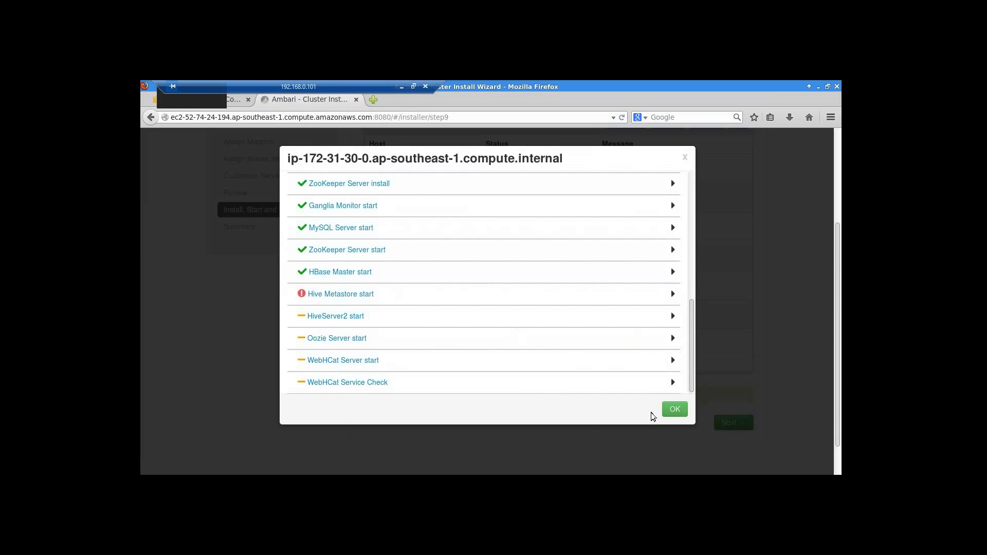
pyautogui.click(670, 411)
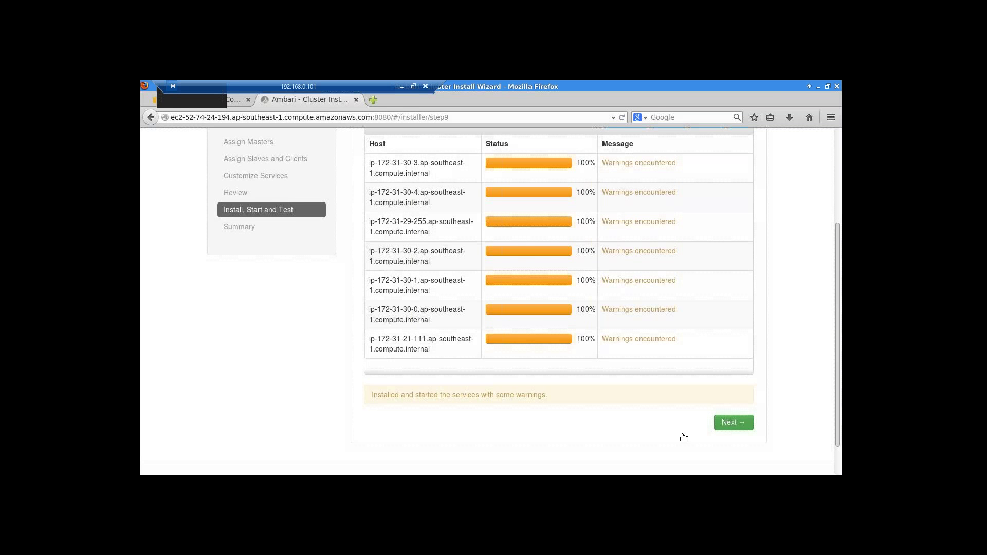
pyautogui.click(725, 422)
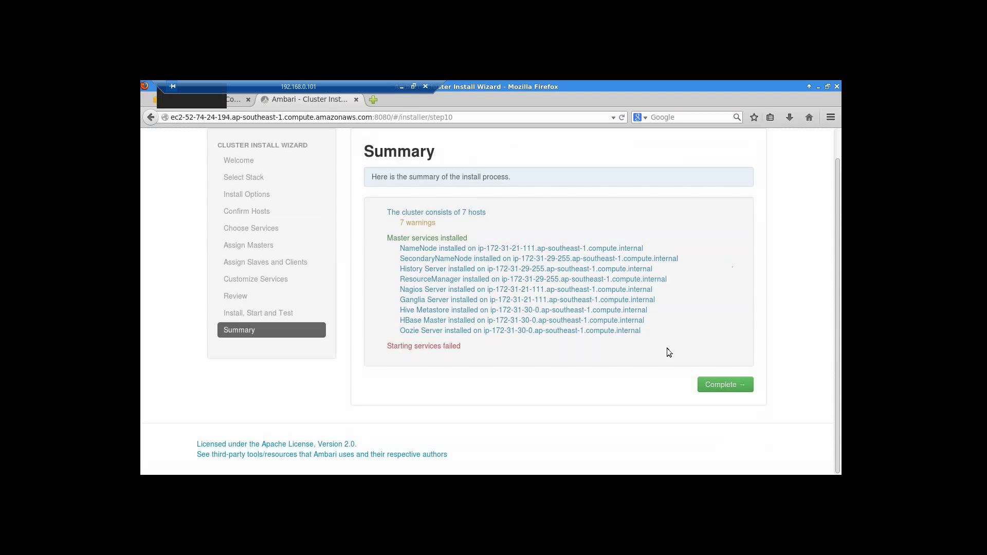
# - Complete the install wizard to reach the ambaridemo cluster dashboard
pyautogui.click(714, 387)
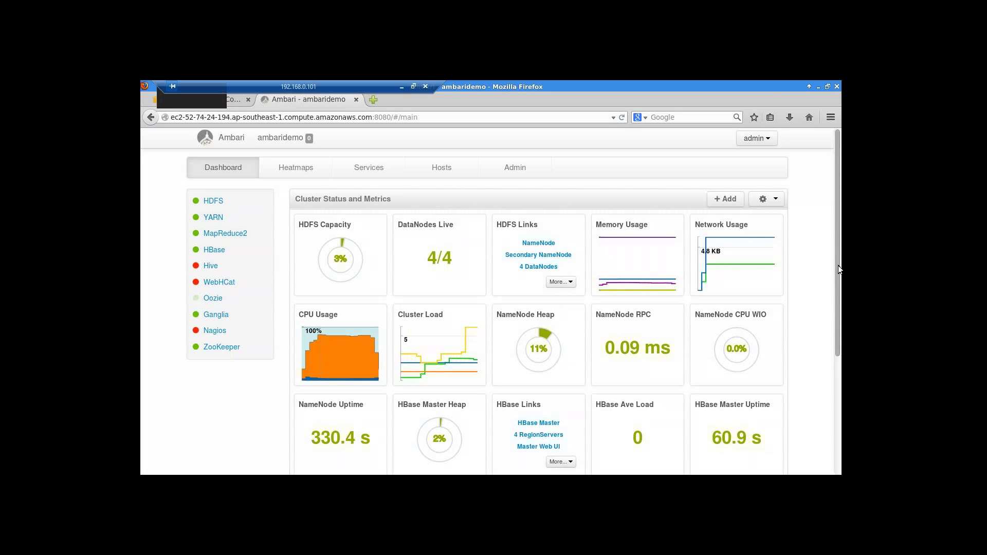
# - Scroll through the dashboard widgets and open the Host Disk Space Used % heatmap
pyautogui.scroll(-1, 839, 284)
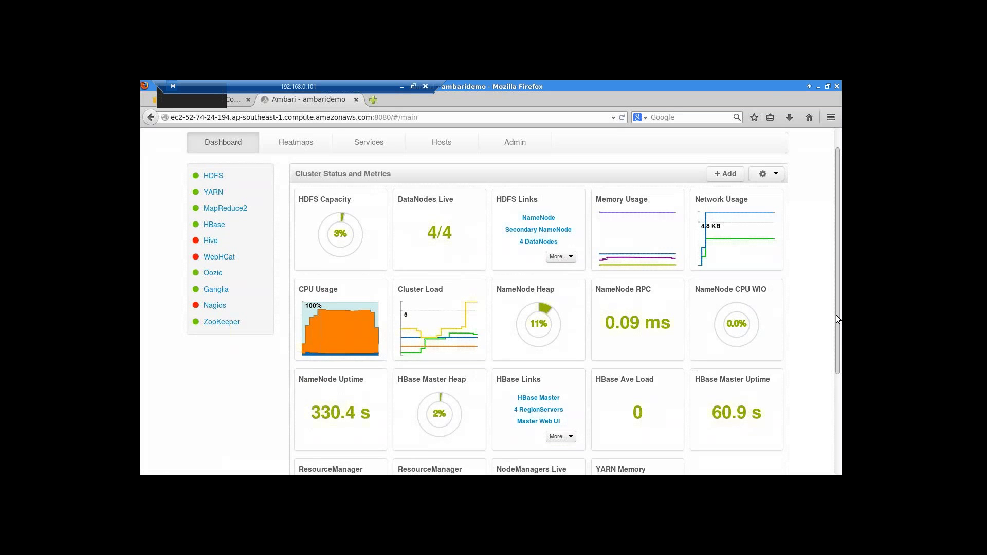
pyautogui.moveTo(837, 319); pyautogui.dragTo(839, 252)
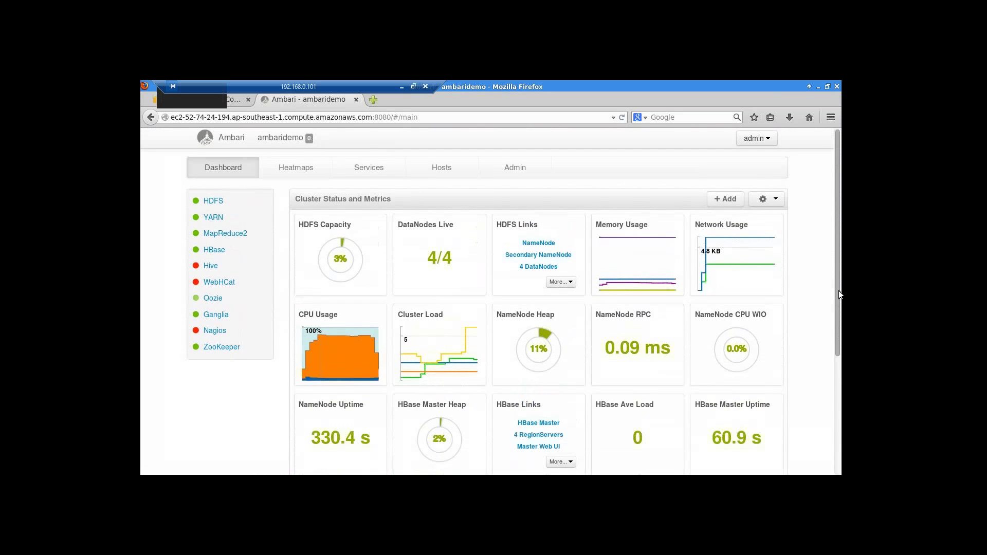
pyautogui.click(300, 171)
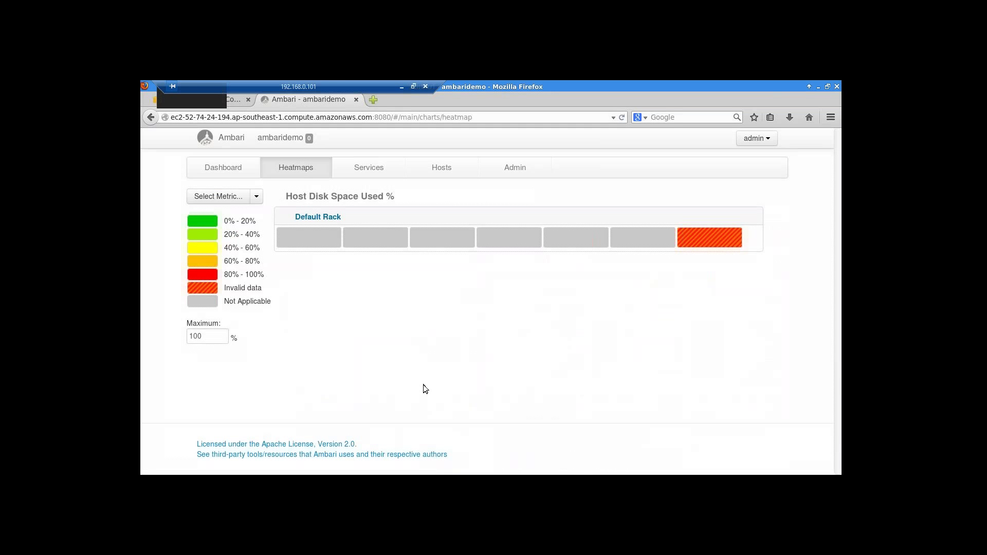
# - Show the HDFS Bytes Written heatmap, then view the HDFS service summary
pyautogui.click(257, 198)
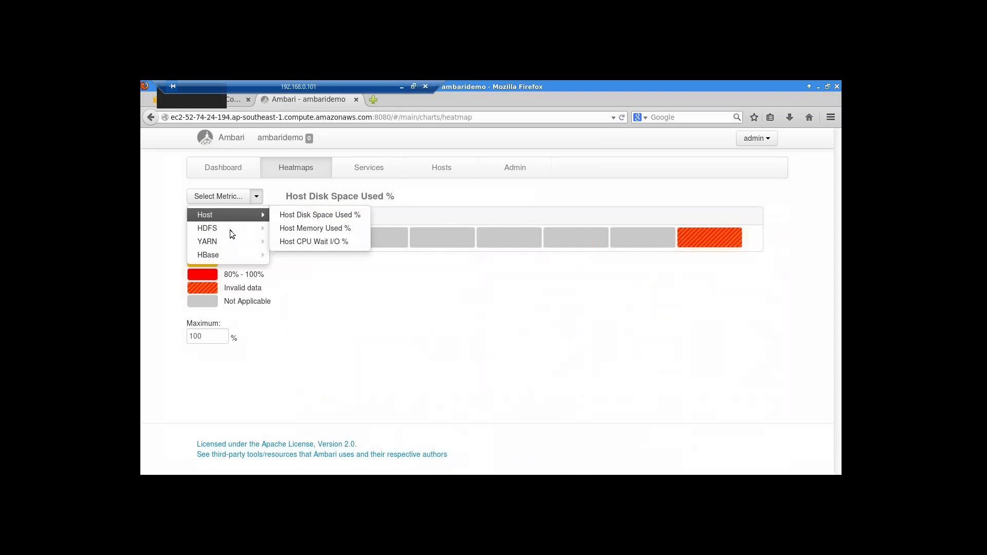
pyautogui.click(230, 229)
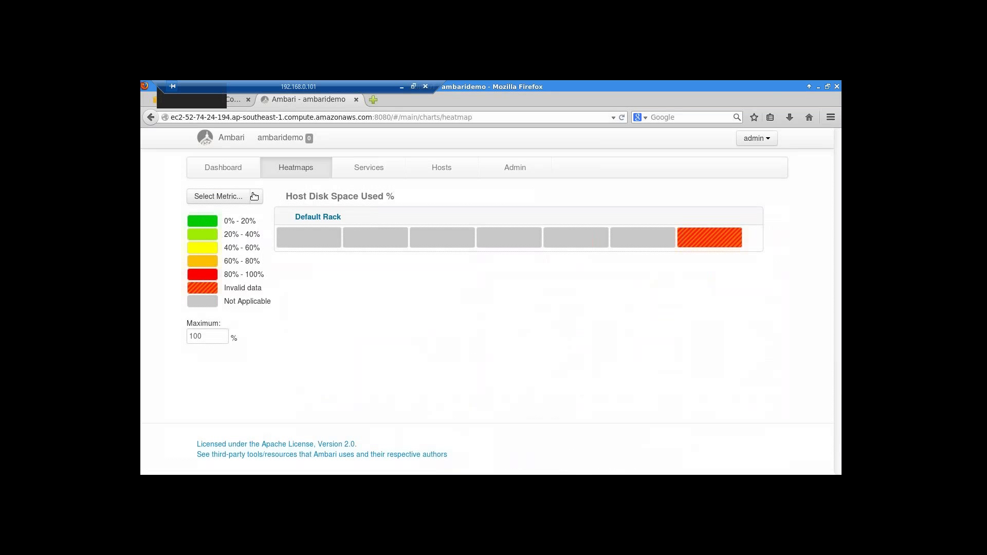
pyautogui.click(255, 196)
pyautogui.click(208, 227)
pyautogui.click(255, 196)
pyautogui.moveTo(208, 229)
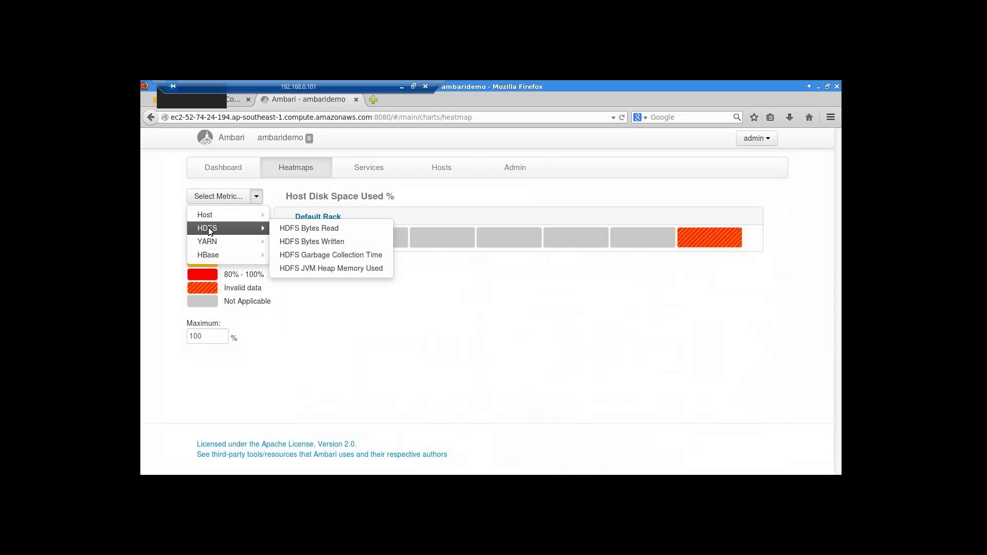
pyautogui.click(305, 242)
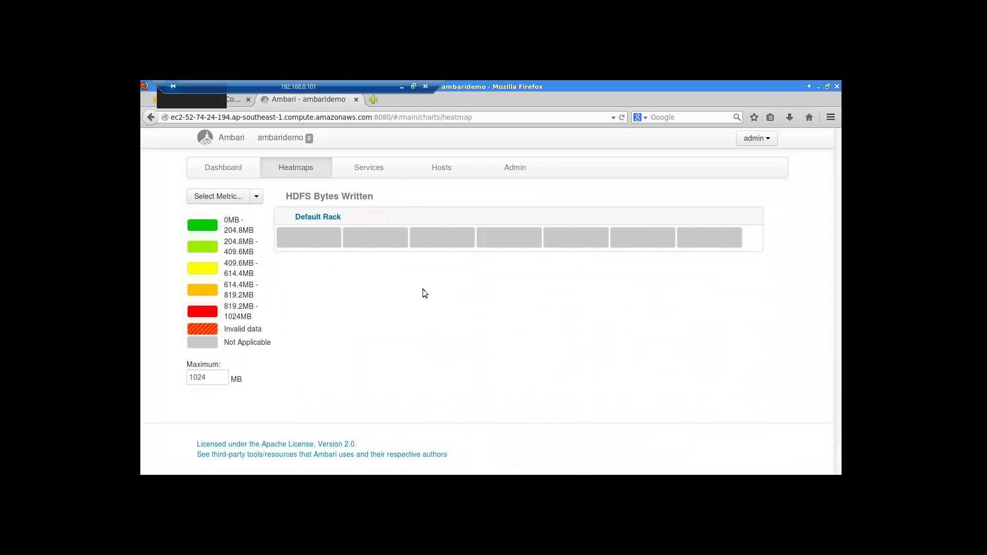
pyautogui.click(373, 171)
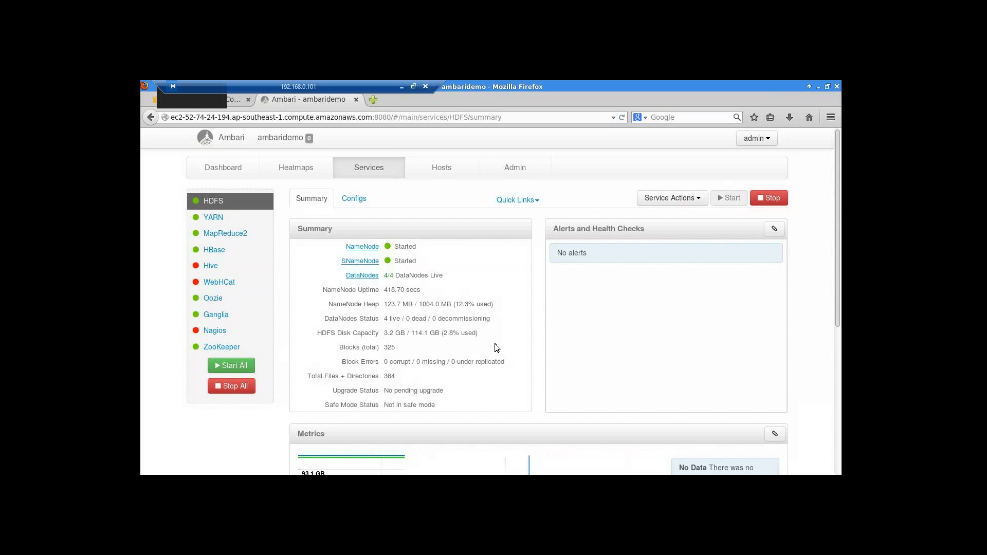
pyautogui.scroll(-1, 494, 344)
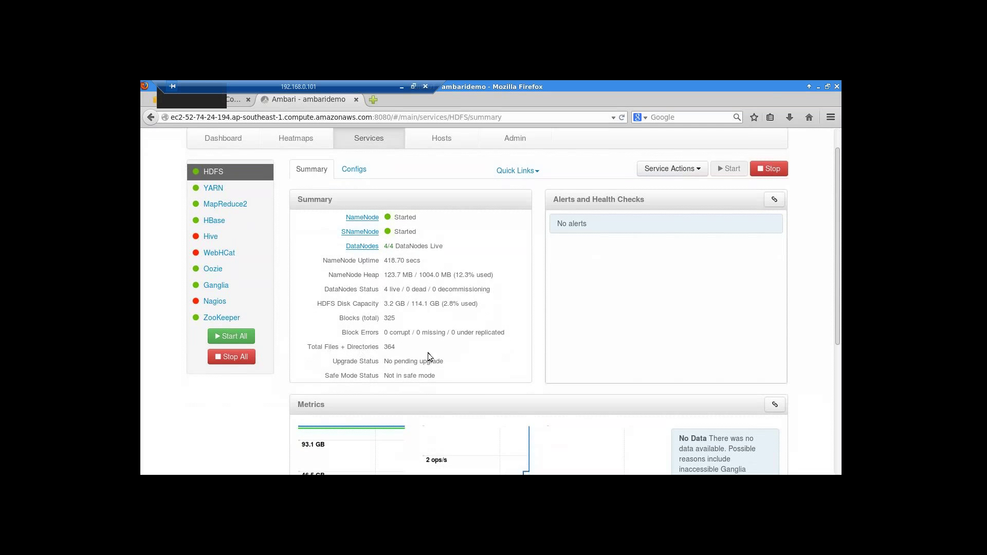
pyautogui.scroll(-2, 484, 392)
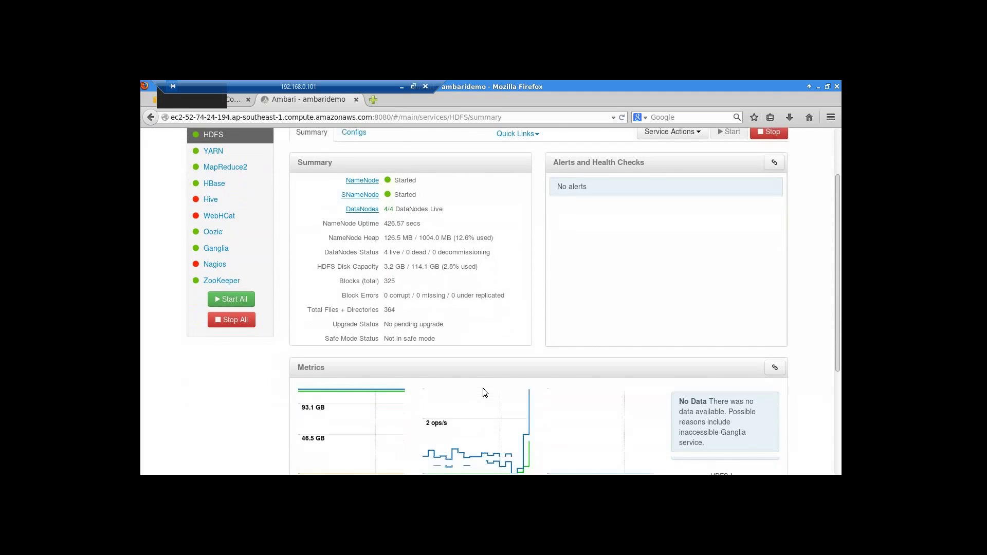
pyautogui.scroll(-2, 483, 392)
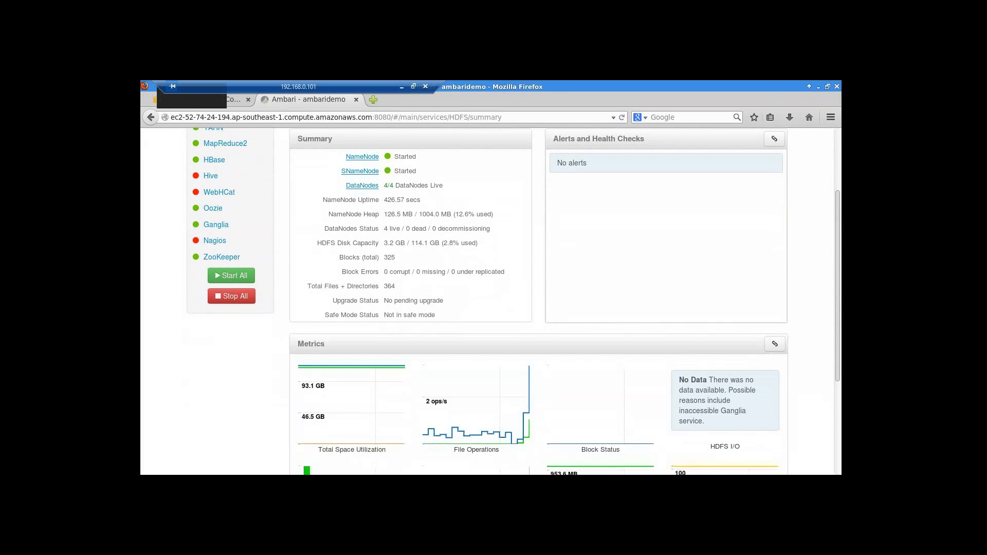
pyautogui.scroll(-1, 381, 370)
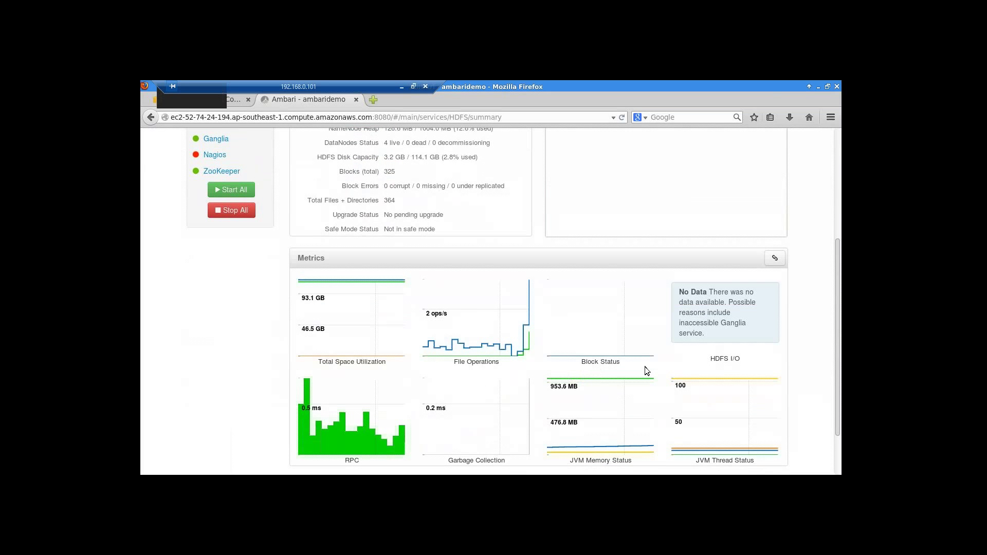
pyautogui.scroll(-2, 730, 364)
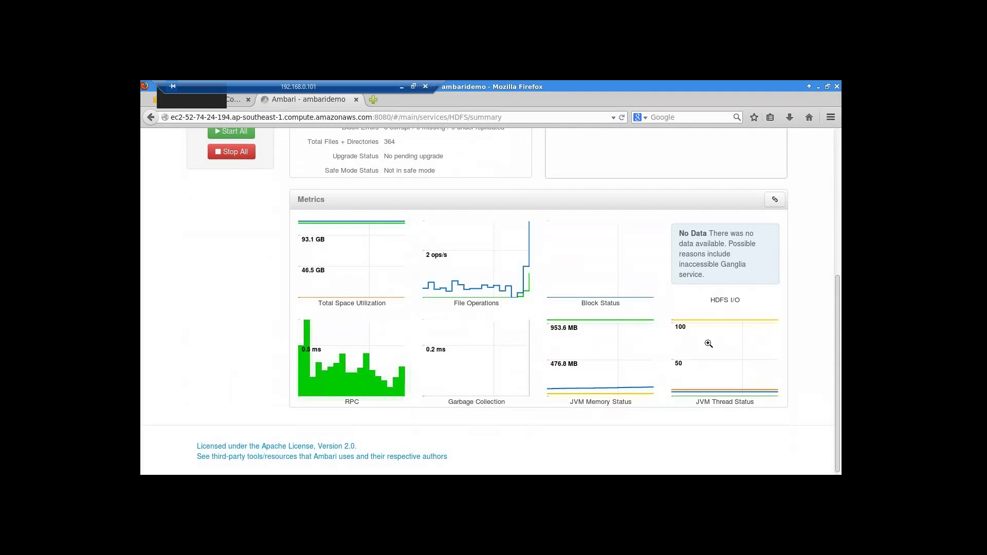
pyautogui.moveTo(617, 390)
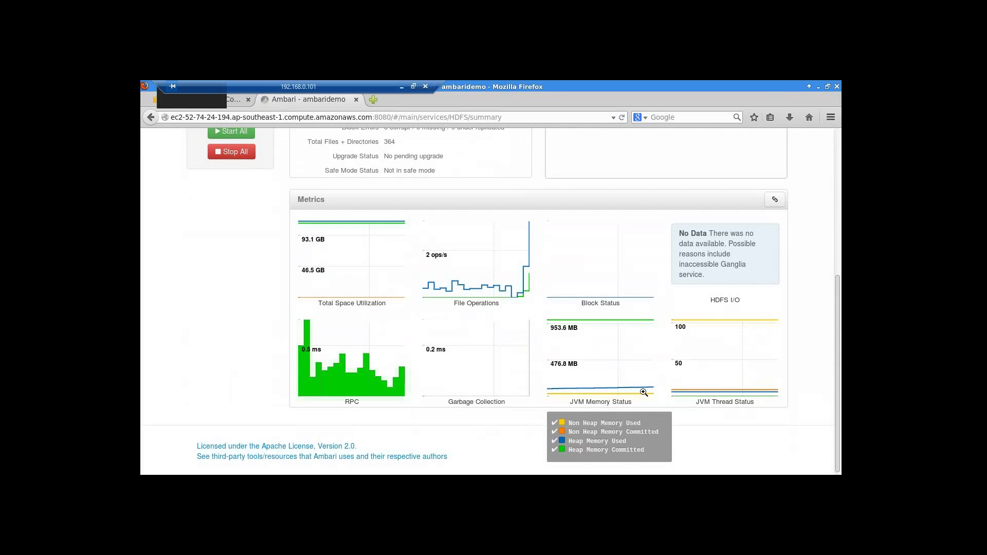
pyautogui.moveTo(703, 397)
pyautogui.scroll(5, 702, 397)
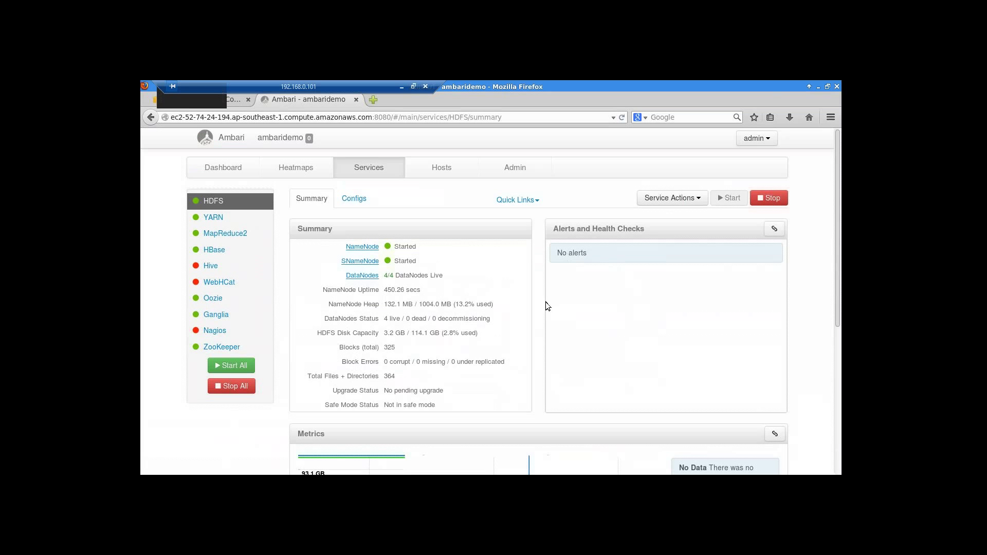
# - Start the stopped Nagios Server component via its Actions menu and confirm
pyautogui.click(214, 331)
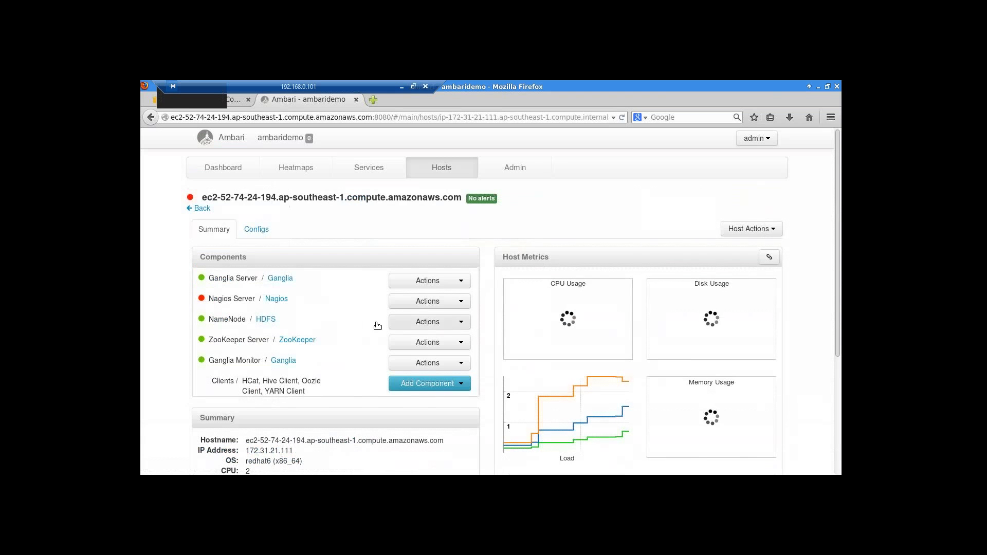
pyautogui.click(461, 304)
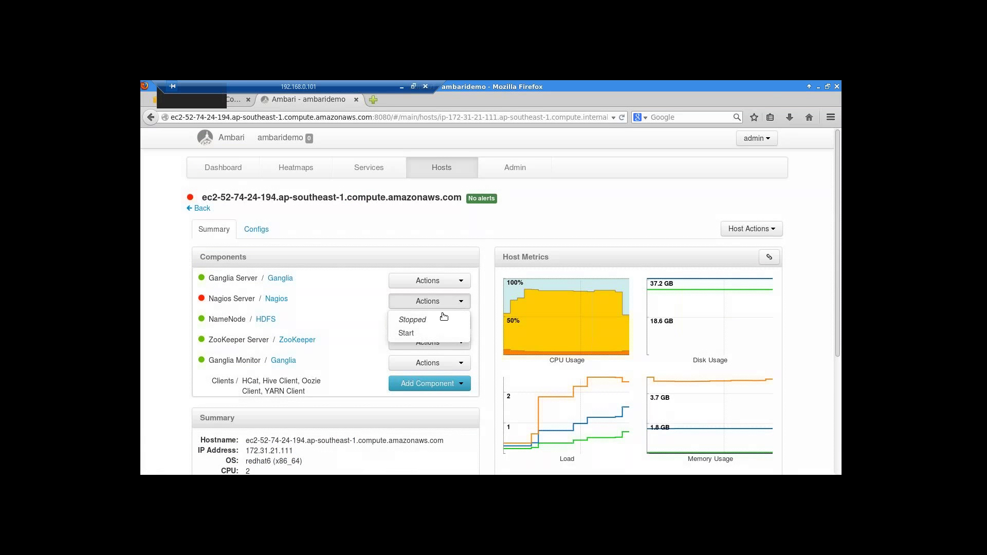
pyautogui.click(414, 338)
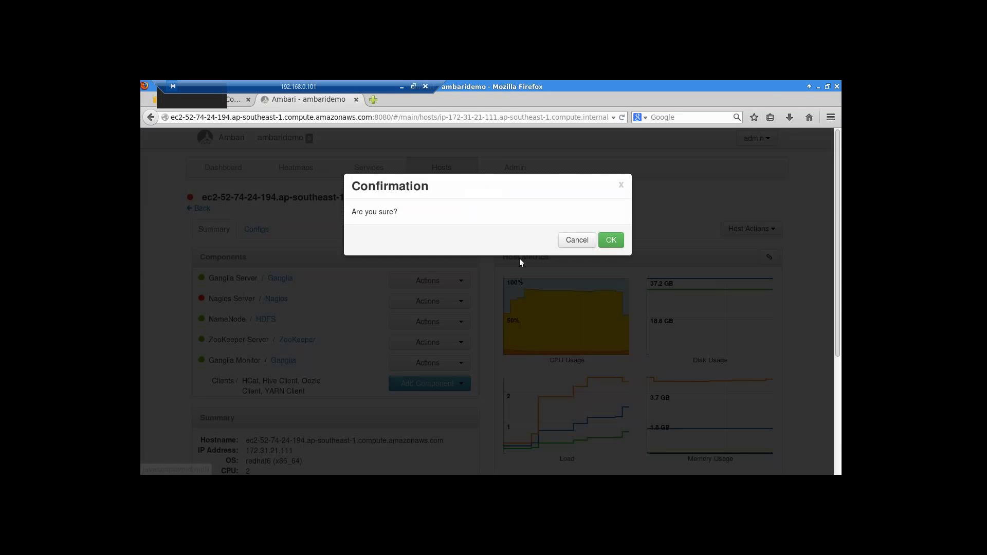
pyautogui.click(608, 239)
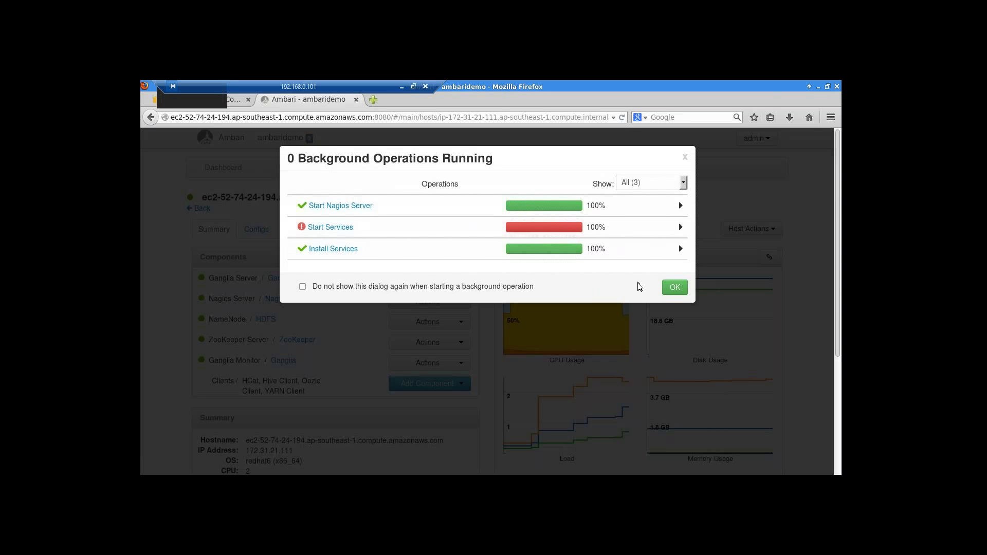
# - Dismiss the Background Operations dialog and list all 7 cluster hosts
pyautogui.click(674, 289)
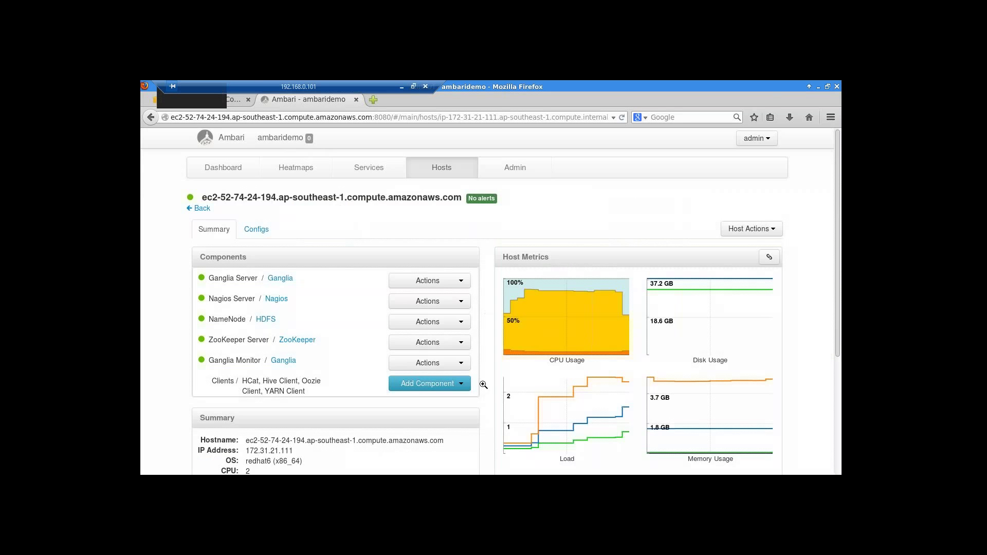
pyautogui.click(441, 171)
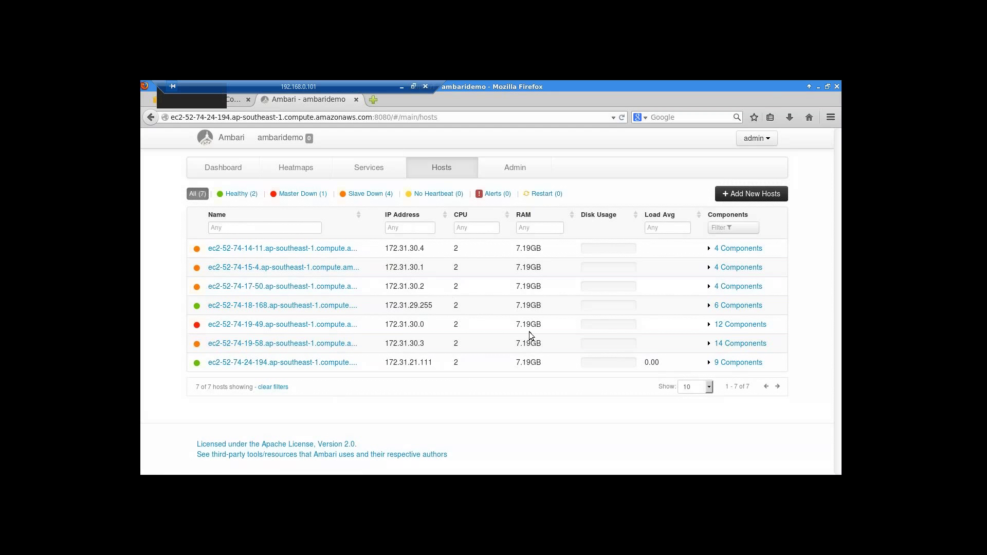
# - Browse the Admin High Availability, Security and Cluster pages
pyautogui.click(509, 167)
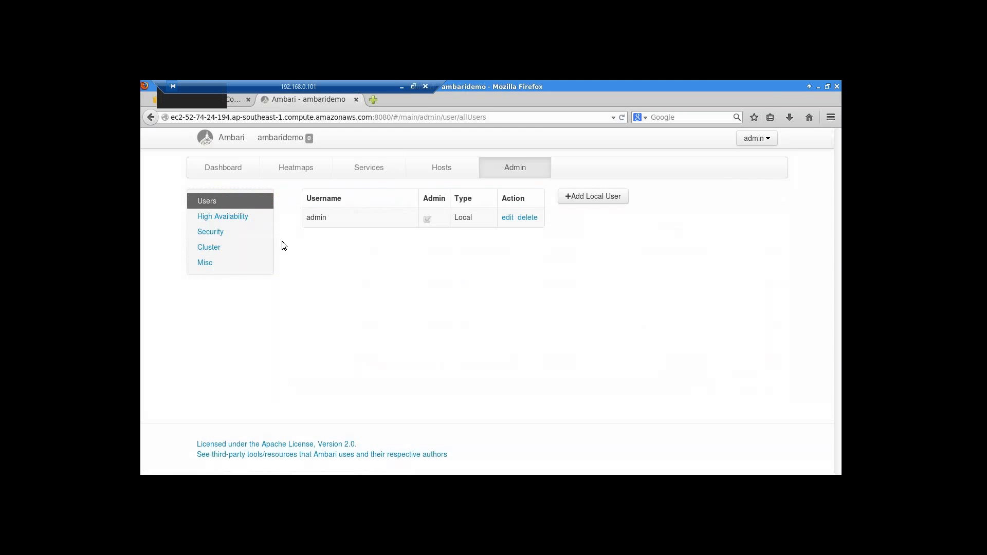
pyautogui.click(239, 216)
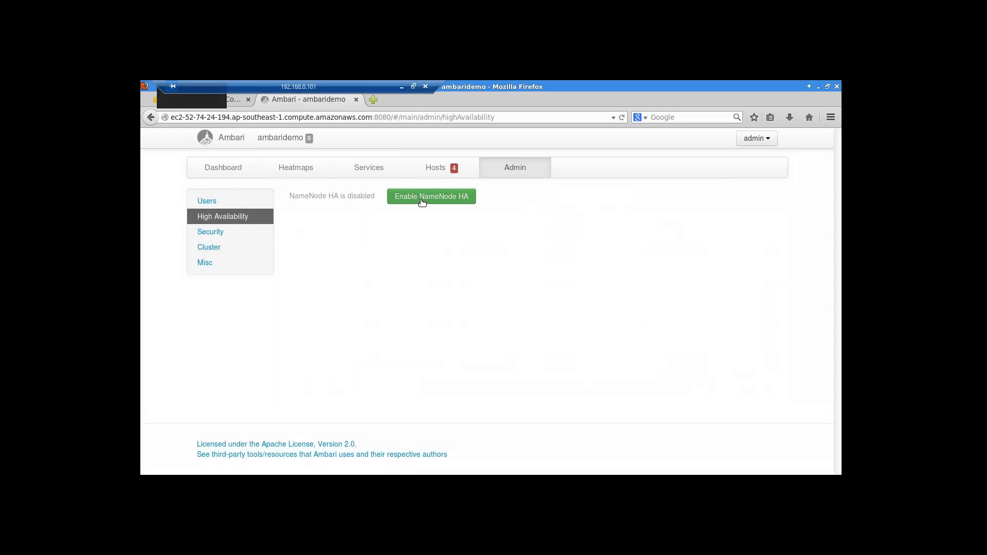
pyautogui.click(220, 232)
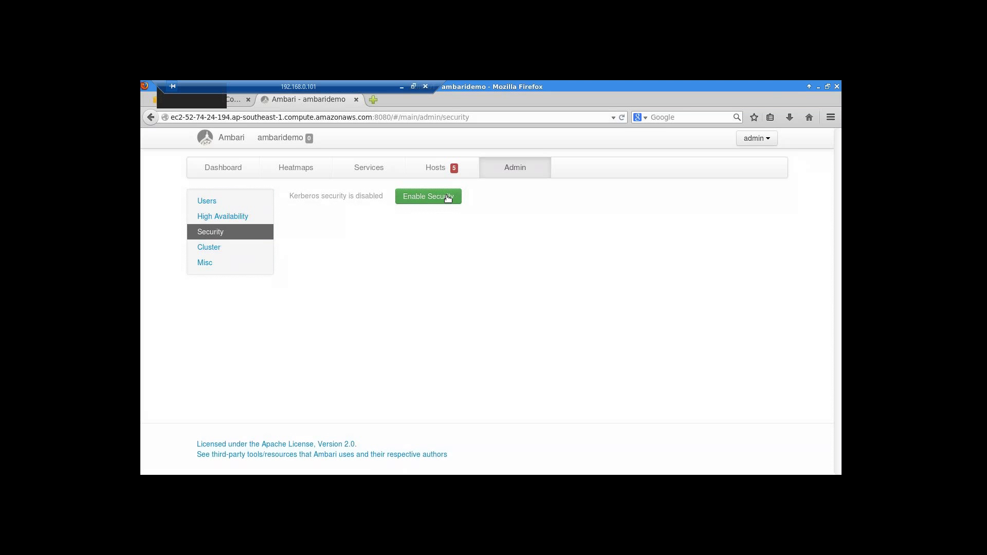
pyautogui.click(245, 250)
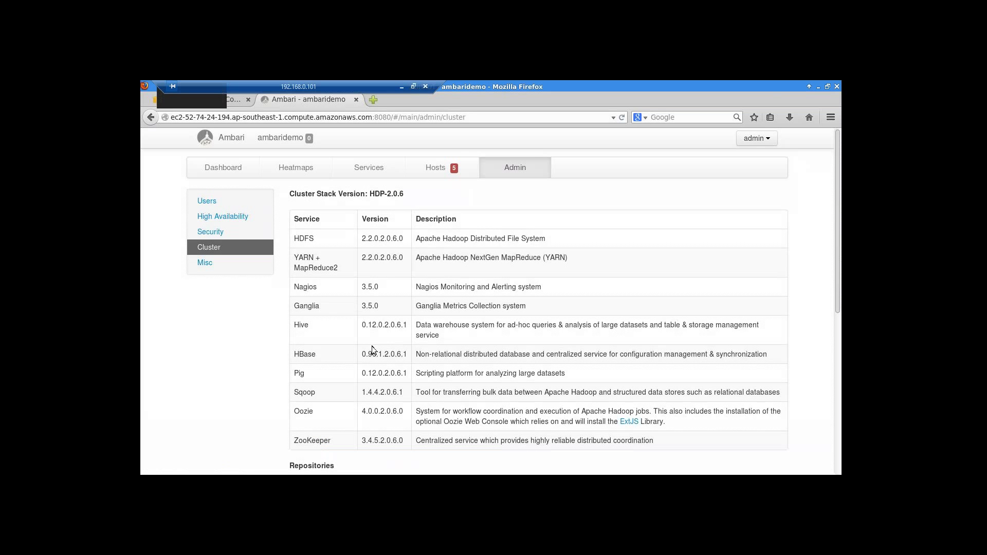
# - Scroll through the HDP-2.0.6 service versions down to the Repositories table
pyautogui.scroll(-2, 216, 335)
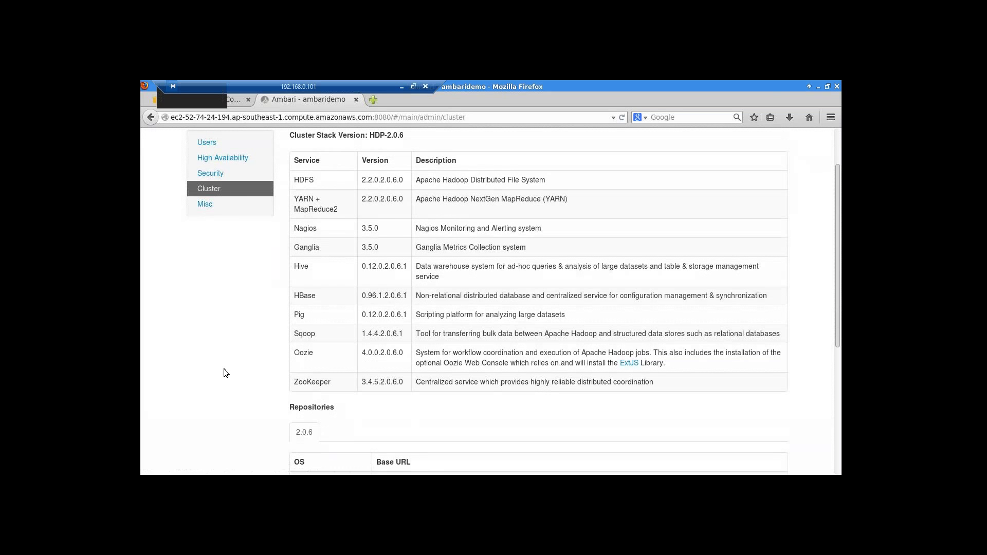
pyautogui.scroll(-2, 224, 373)
pyautogui.scroll(-3, 224, 370)
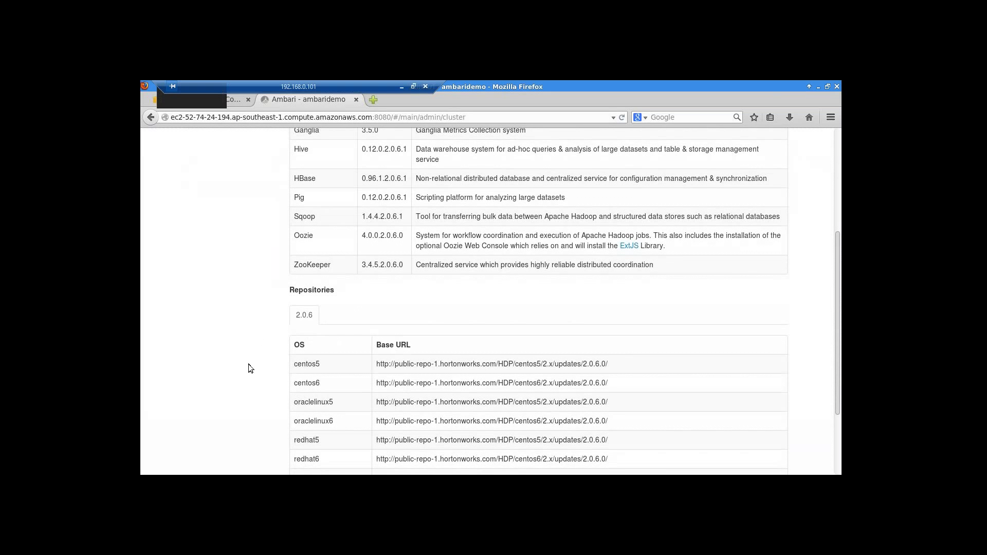
pyautogui.scroll(-2, 248, 365)
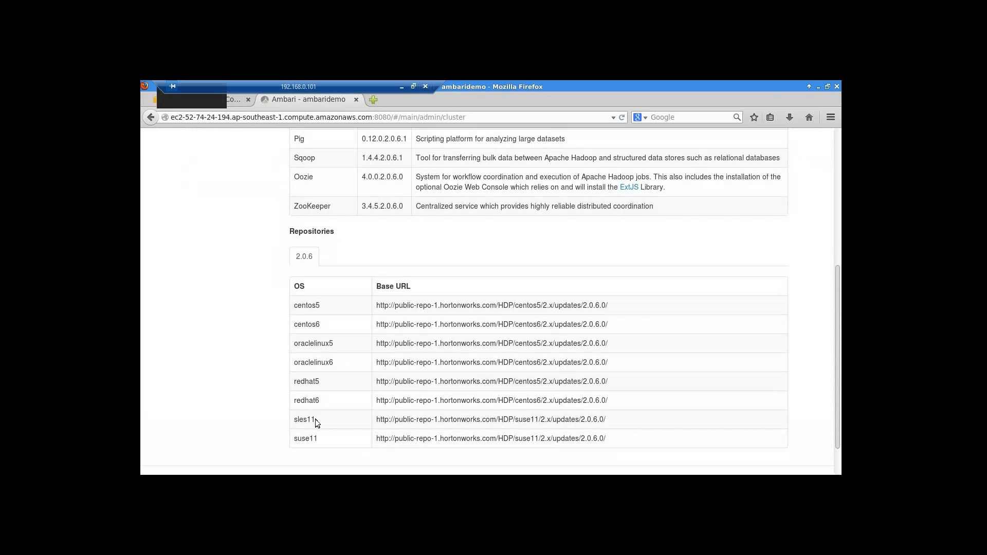
pyautogui.scroll(-1, 264, 418)
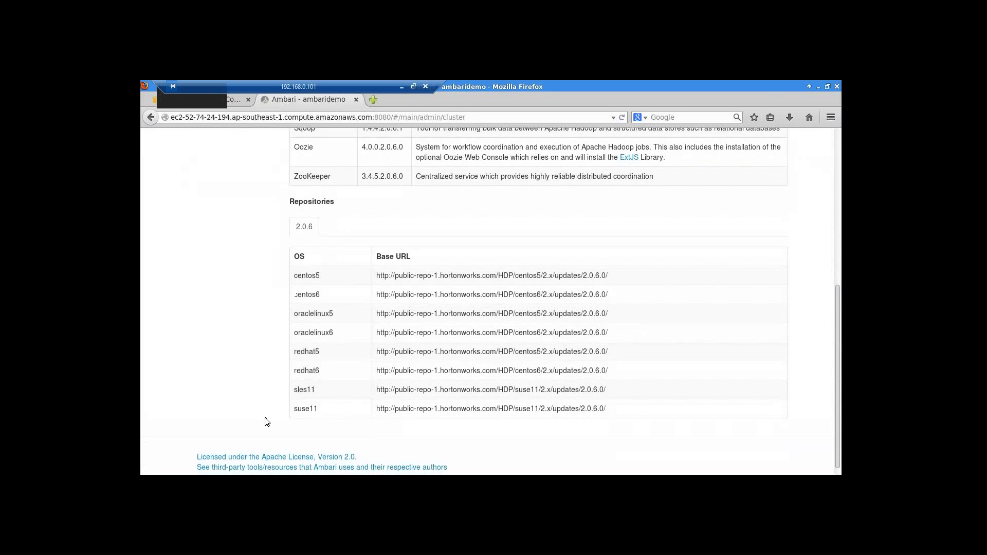
pyautogui.scroll(2, 264, 416)
pyautogui.scroll(5, 264, 421)
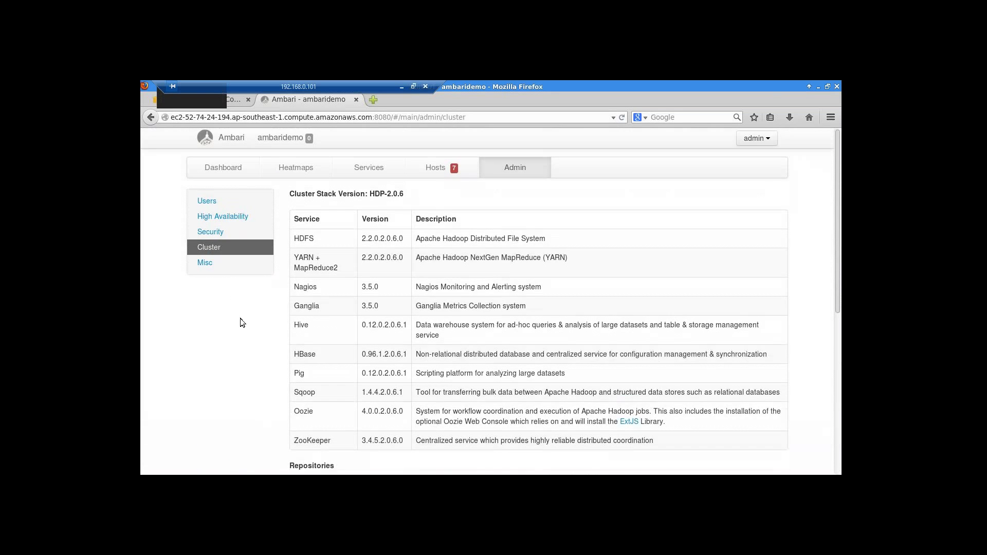
# - Review the Misc Service Users and Groups table, then go back to the ambaridemo dashboard
pyautogui.click(206, 263)
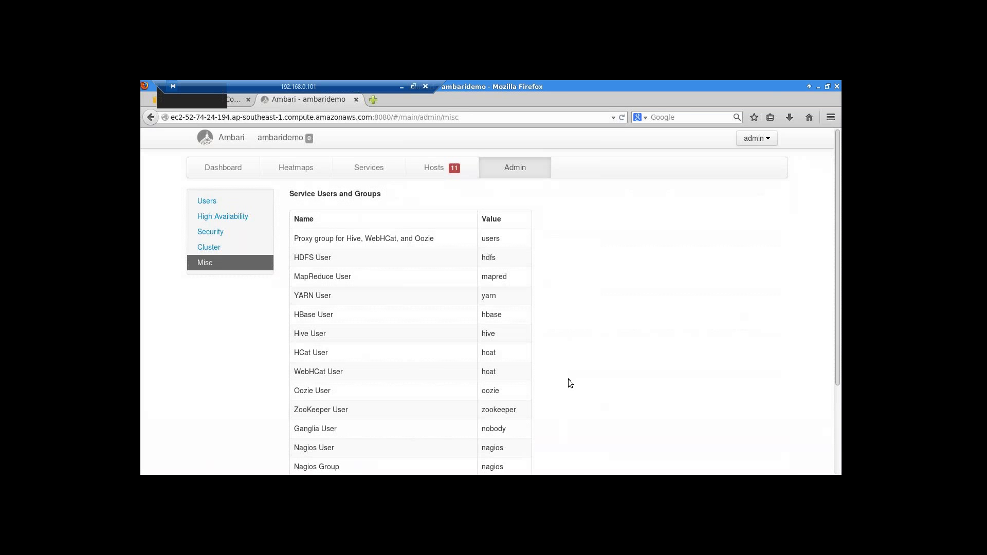
pyautogui.scroll(-4, 568, 380)
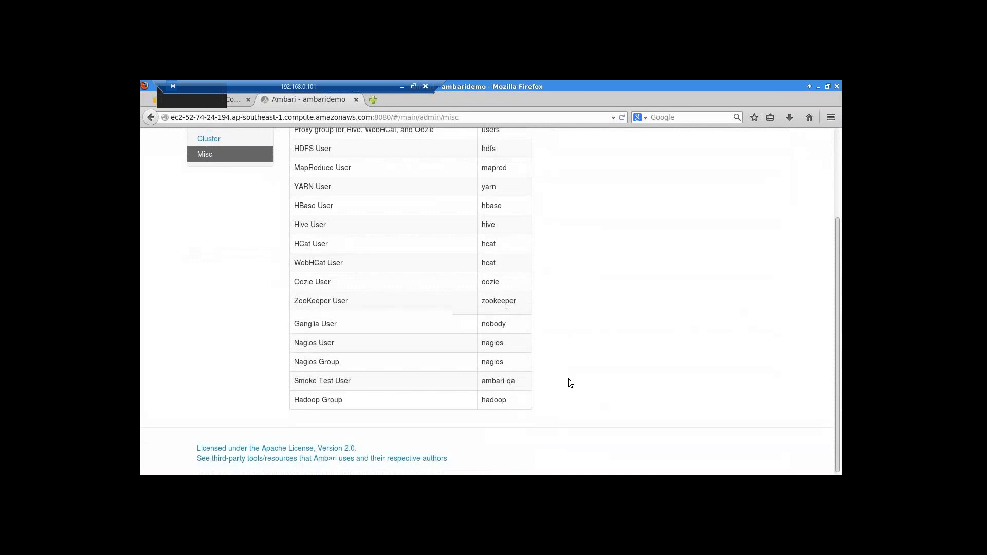
pyautogui.scroll(4, 569, 379)
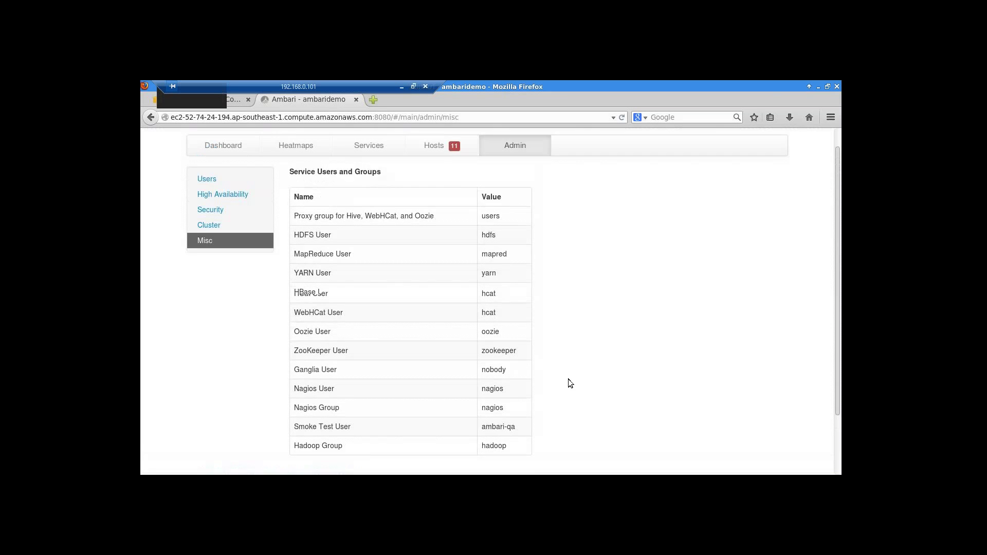
pyautogui.click(223, 168)
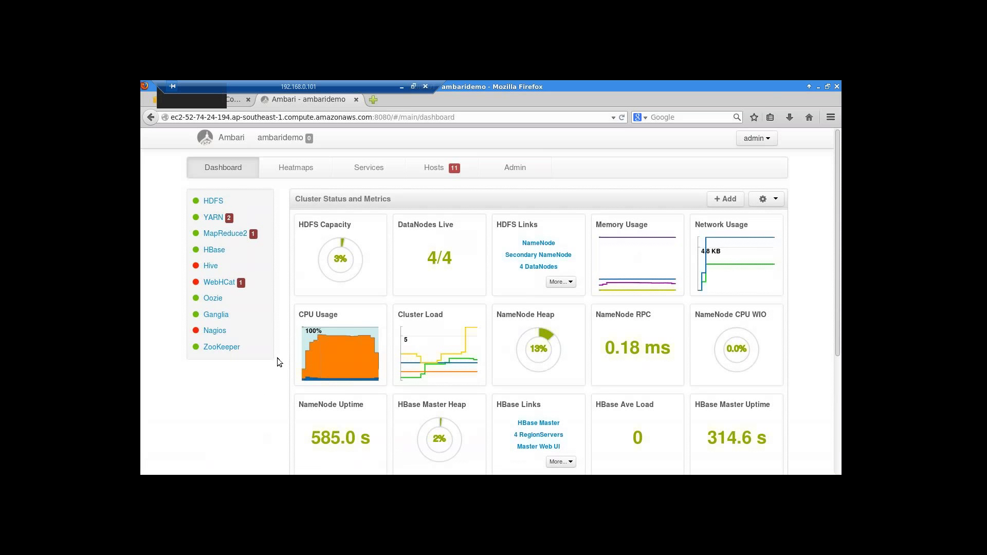
pyautogui.click(212, 218)
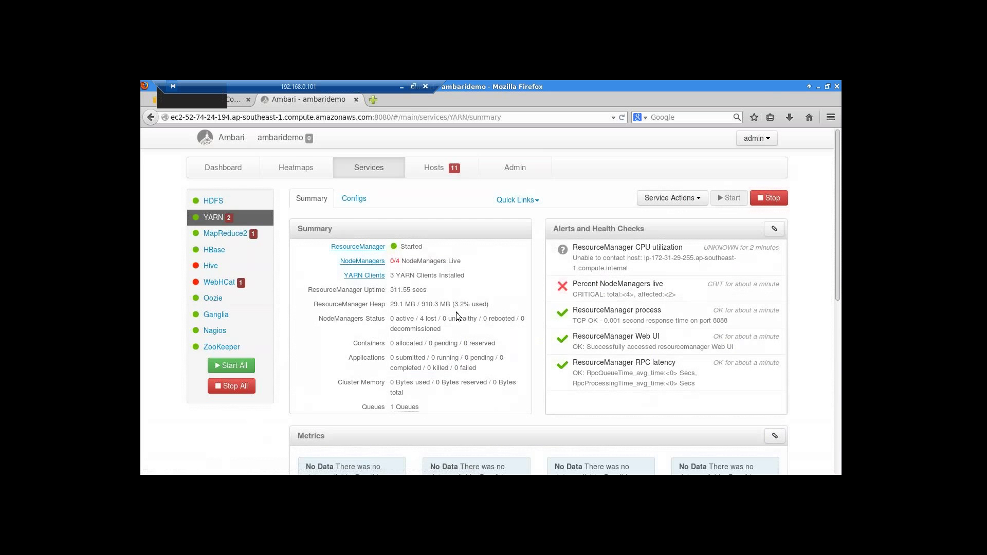
pyautogui.click(220, 202)
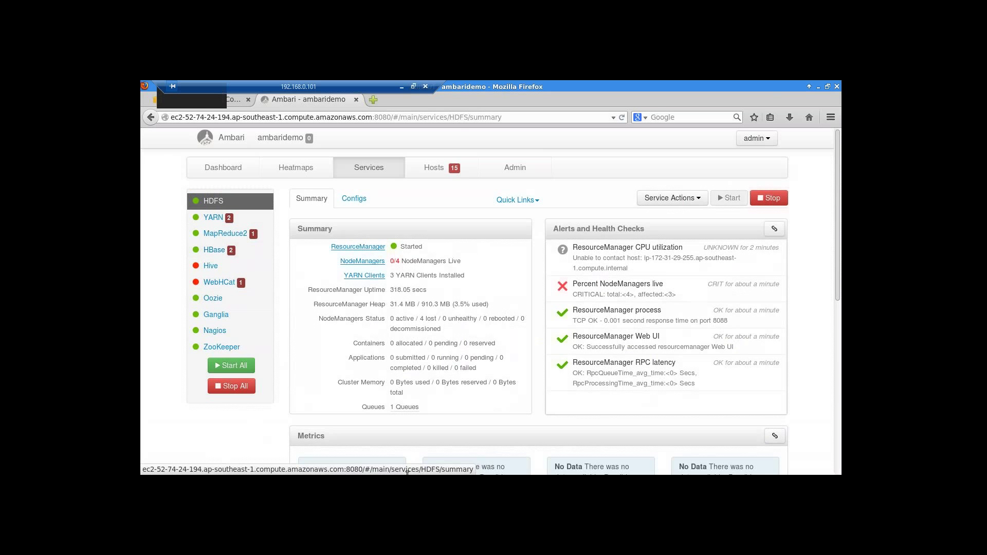
pyautogui.click(438, 167)
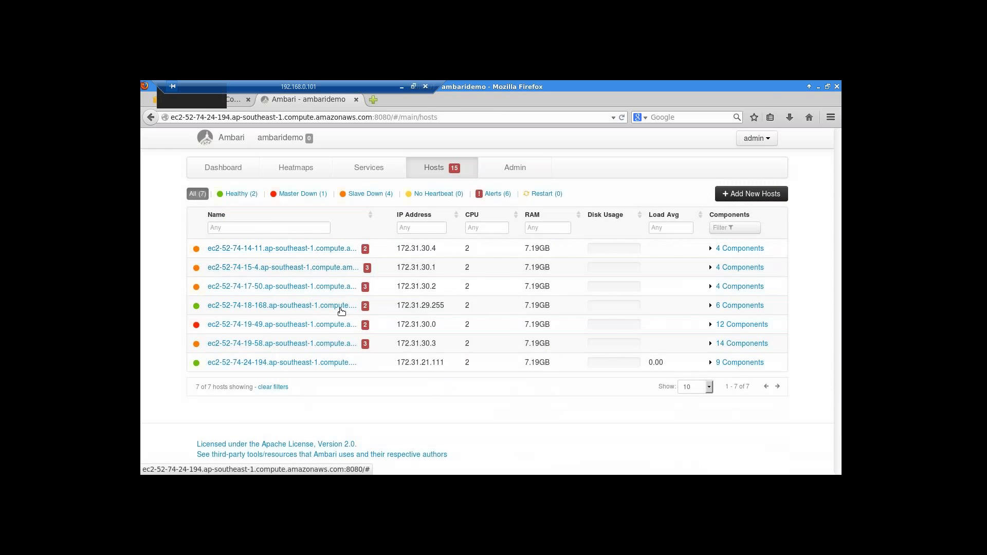
pyautogui.click(339, 309)
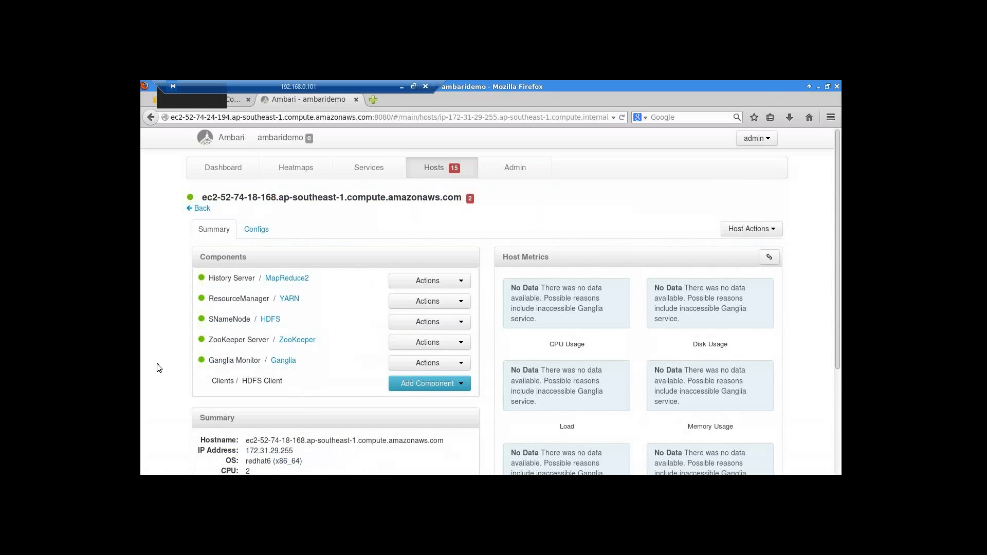
pyautogui.scroll(-5, 156, 363)
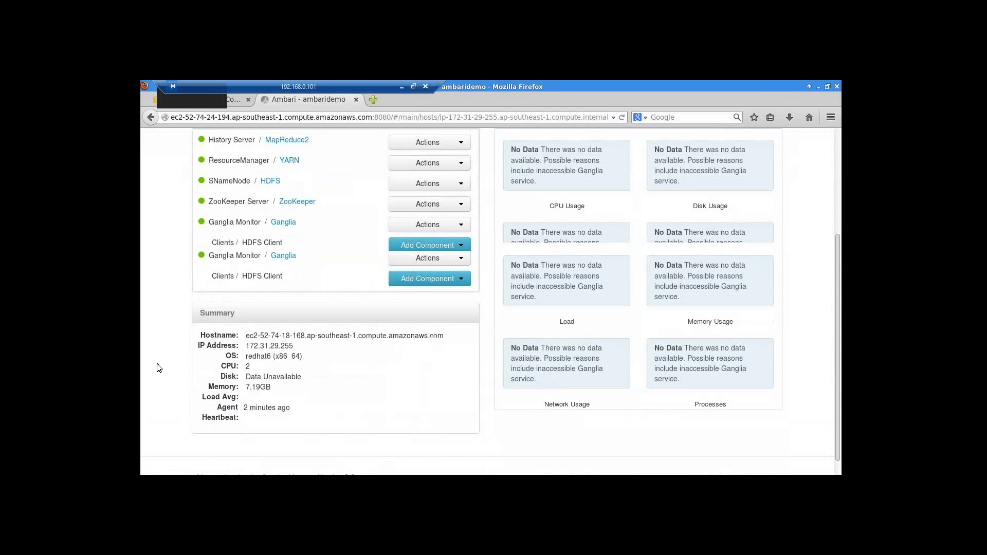
pyautogui.scroll(5, 157, 363)
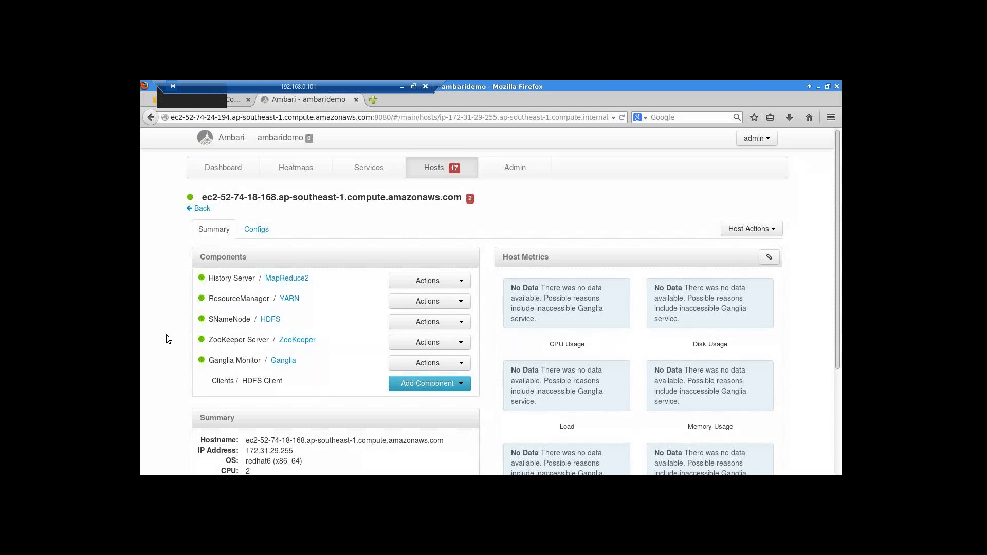
pyautogui.click(257, 229)
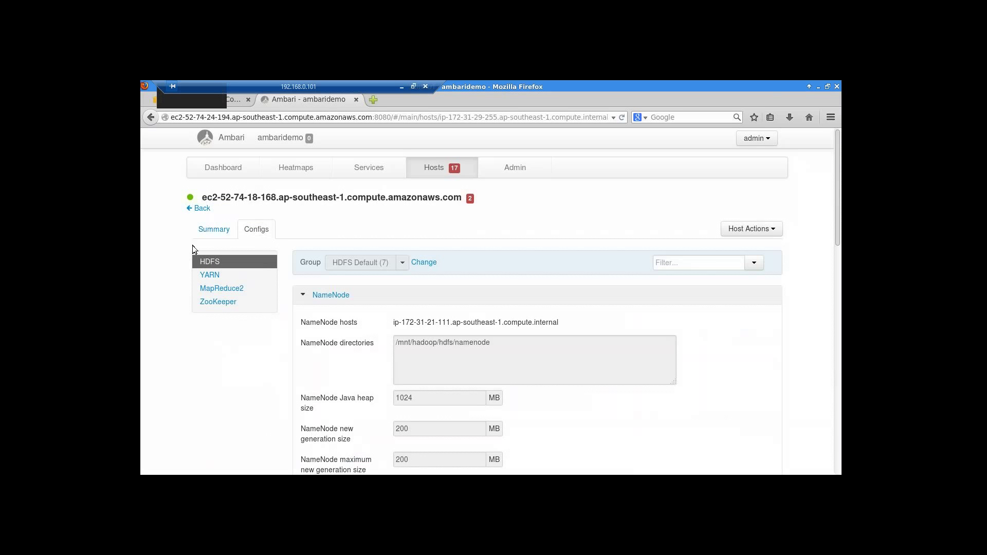
# - Glance at Heatmaps, return to the ambaridemo dashboard, and open a new Firefox tab
pyautogui.click(295, 168)
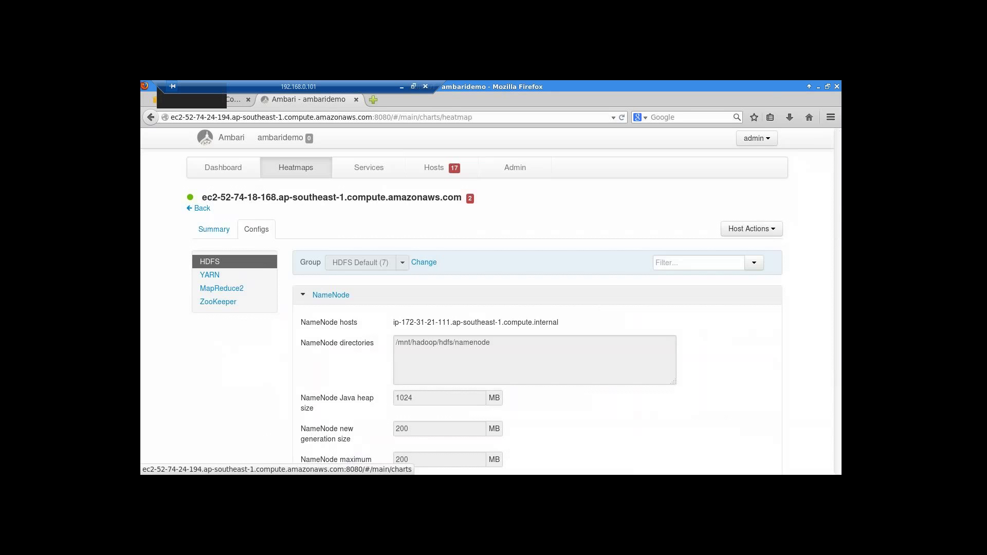
pyautogui.click(232, 169)
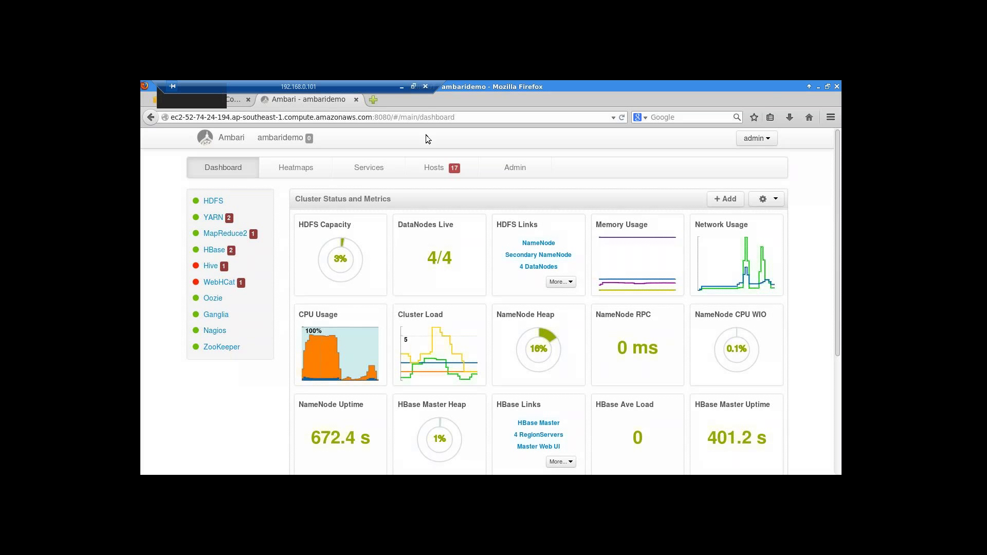
pyautogui.click(374, 99)
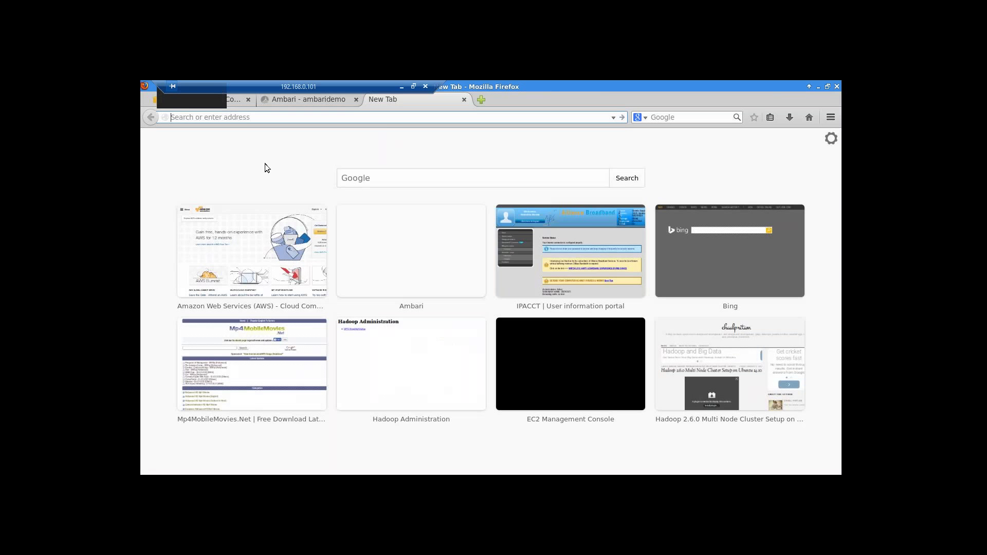
# - Search Google for 'vagrant' and open the vagrantup.com result in its own new tab
pyautogui.write('vagrant')
pyautogui.press('Return')
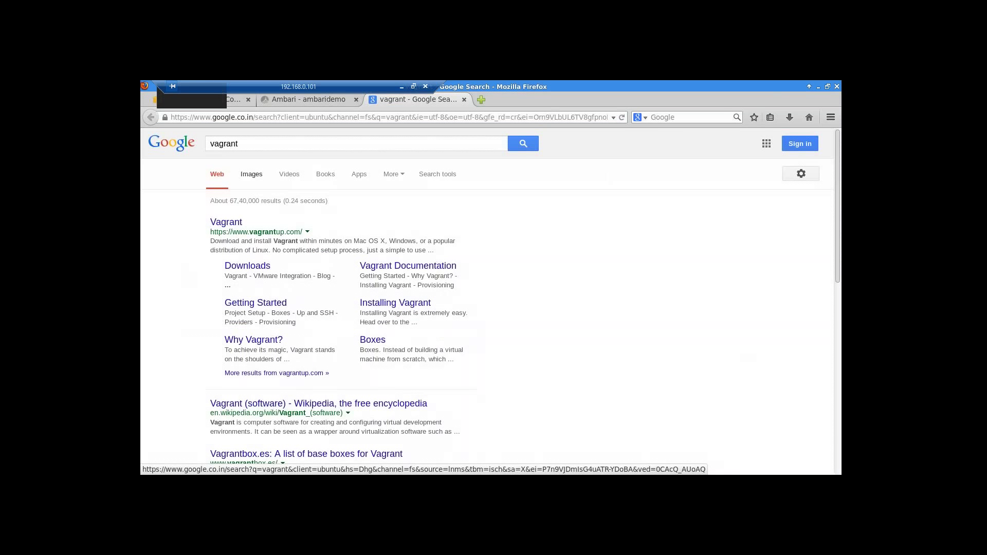
pyautogui.rightClick(227, 222)
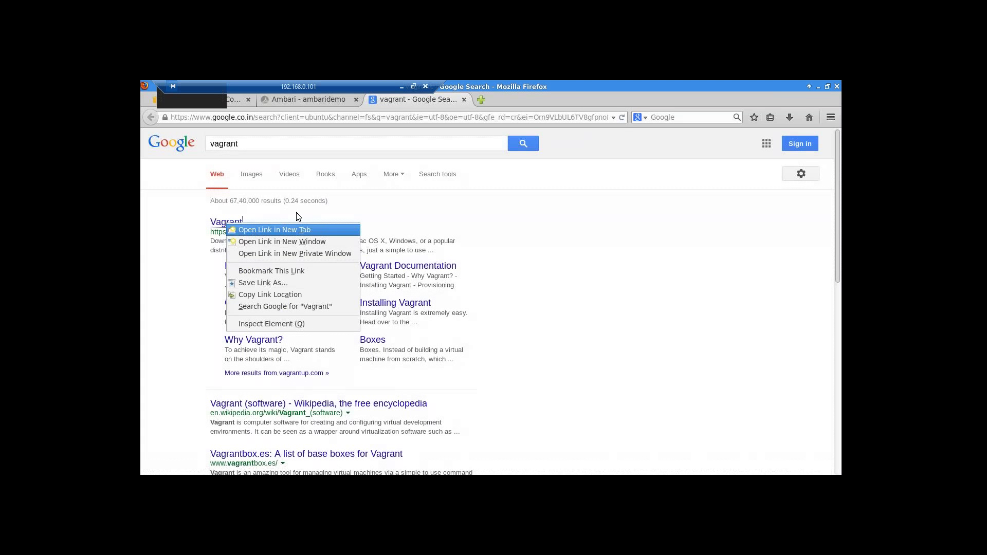
pyautogui.press('Return')
pyautogui.hotkey('ctrl', 'Tab')
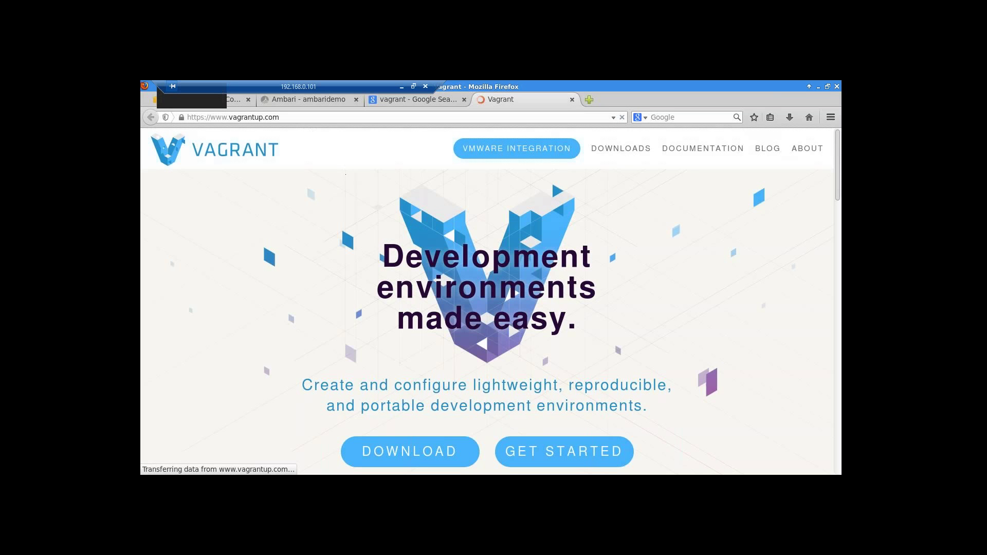
# - Copy the vagrantup.com web address from the address bar
pyautogui.click(311, 117)
pyautogui.tripleClick(285, 117)
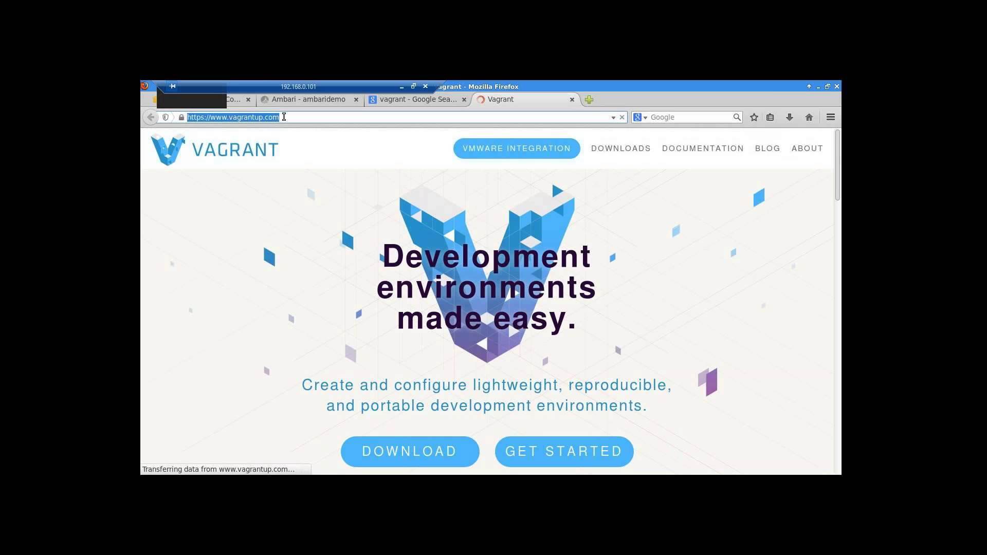
pyautogui.rightClick(270, 119)
pyautogui.click(297, 156)
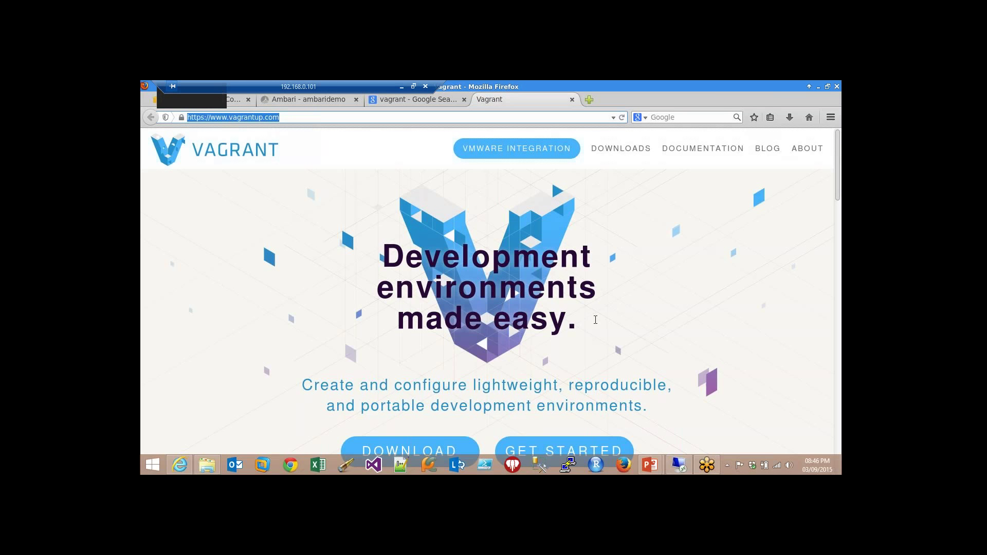
pyautogui.rightClick(250, 123)
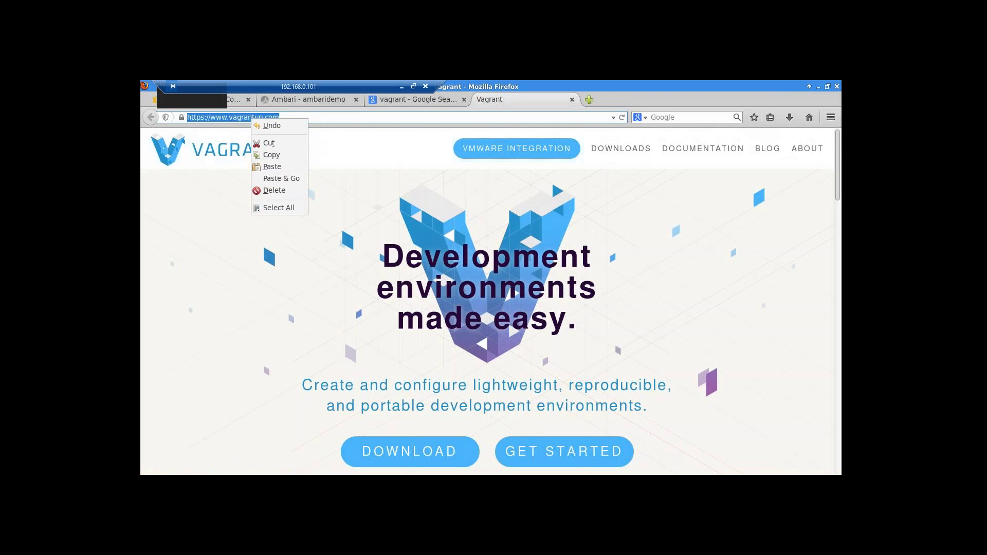
pyautogui.click(271, 155)
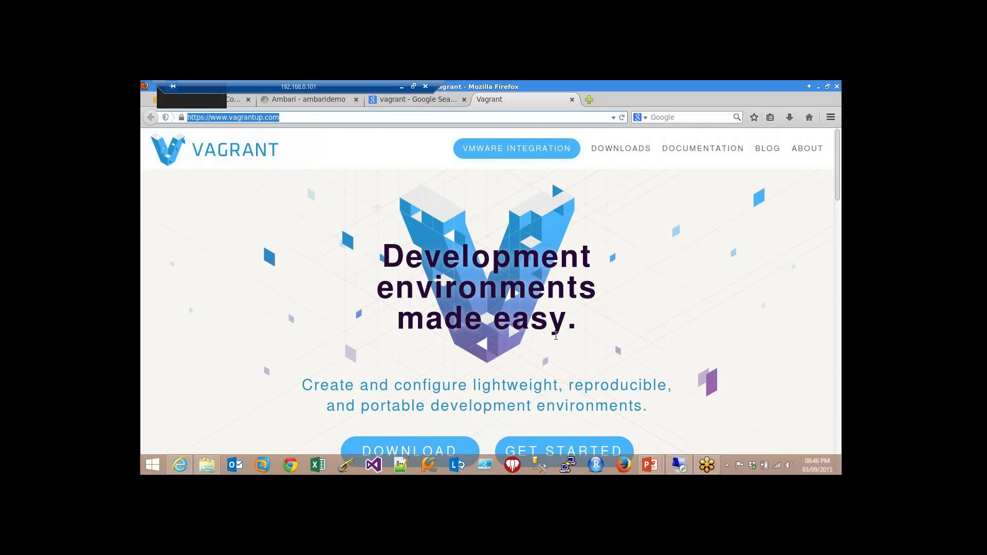
pyautogui.rightClick(557, 234)
pyautogui.click(580, 237)
pyautogui.rightClick(247, 119)
pyautogui.click(260, 155)
# - Scroll through the Vagrant homepage, then close the 'vagrant - Google Search' tab
pyautogui.click(808, 348)
pyautogui.scroll(-1, 808, 349)
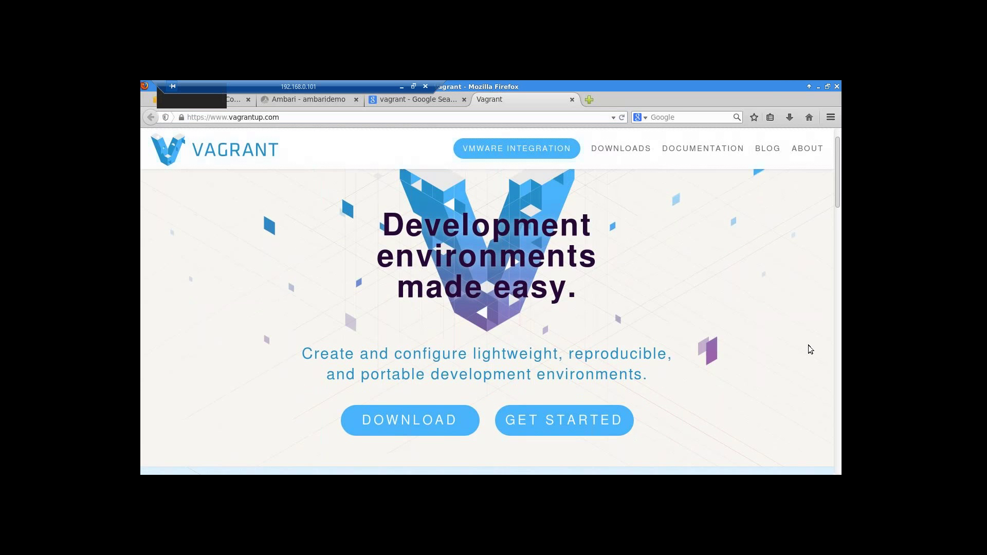
pyautogui.scroll(-1, 810, 350)
pyautogui.scroll(-4, 810, 350)
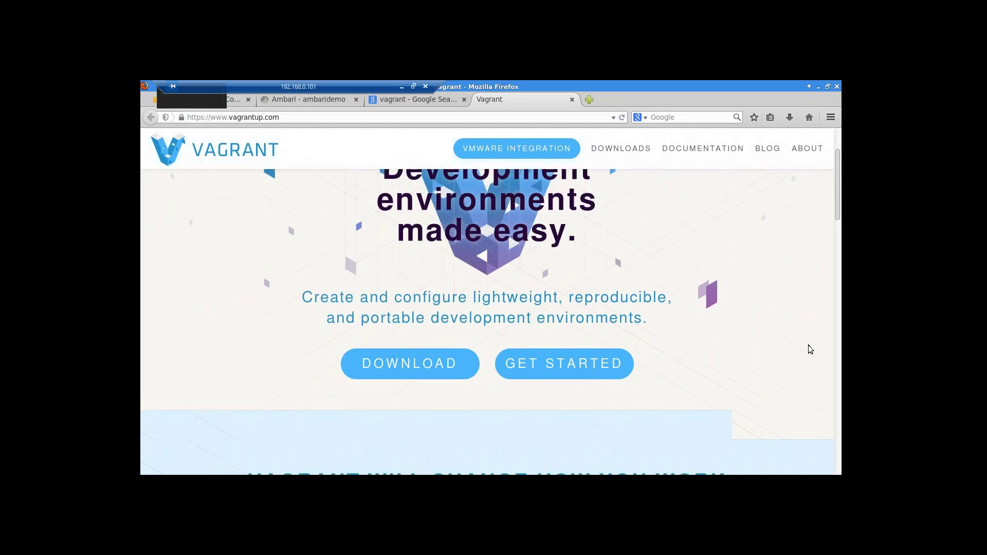
pyautogui.scroll(-7, 808, 346)
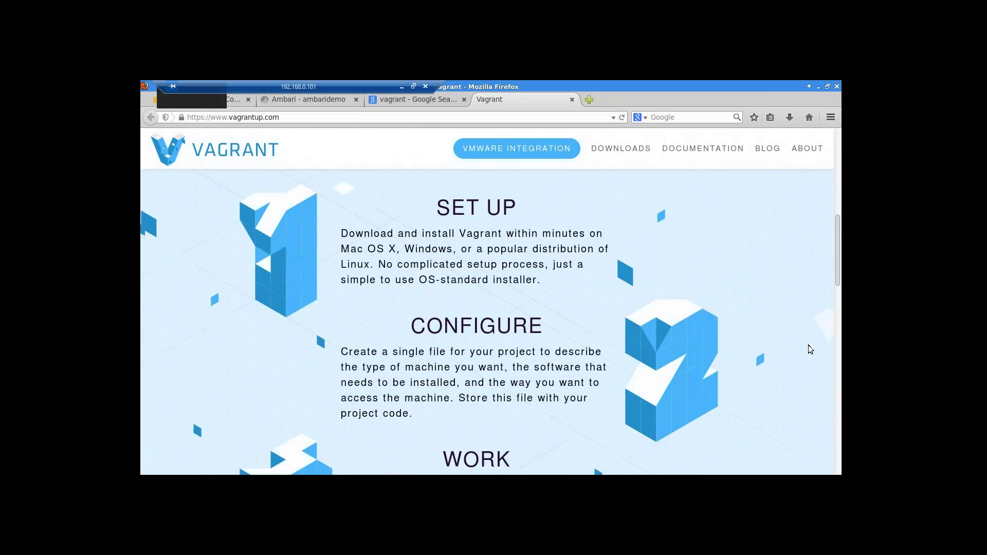
pyautogui.scroll(-2, 810, 349)
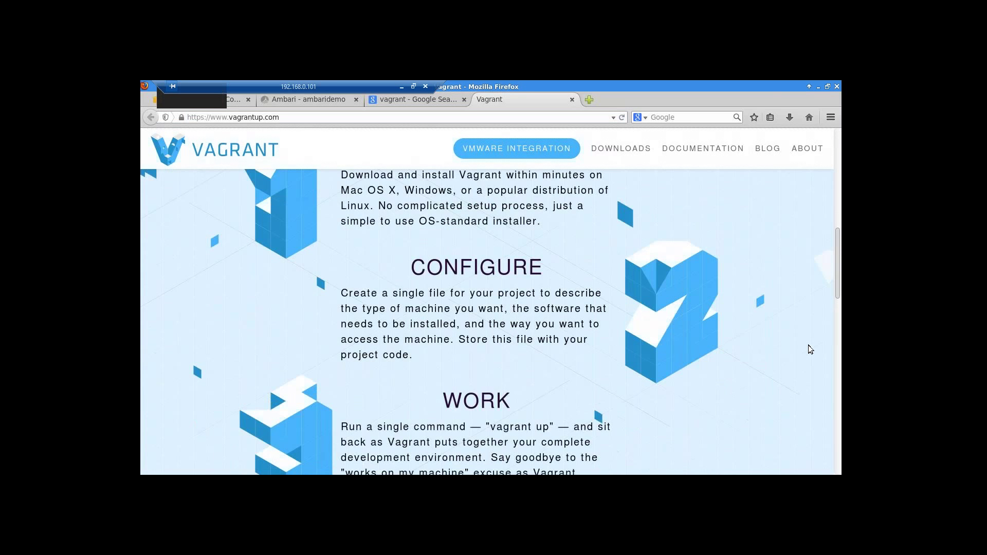
pyautogui.scroll(-1, 810, 350)
pyautogui.scroll(-1, 810, 349)
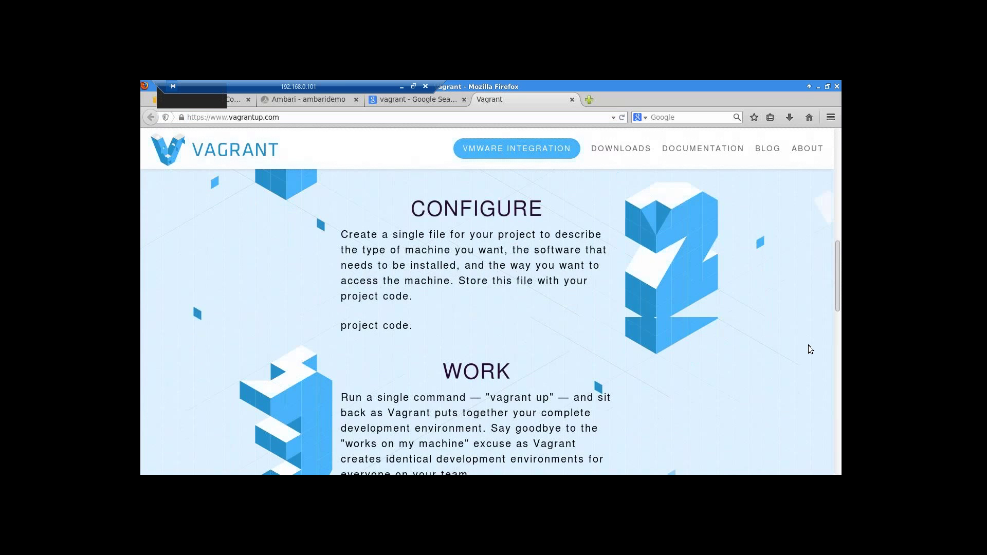
pyautogui.scroll(-1, 809, 350)
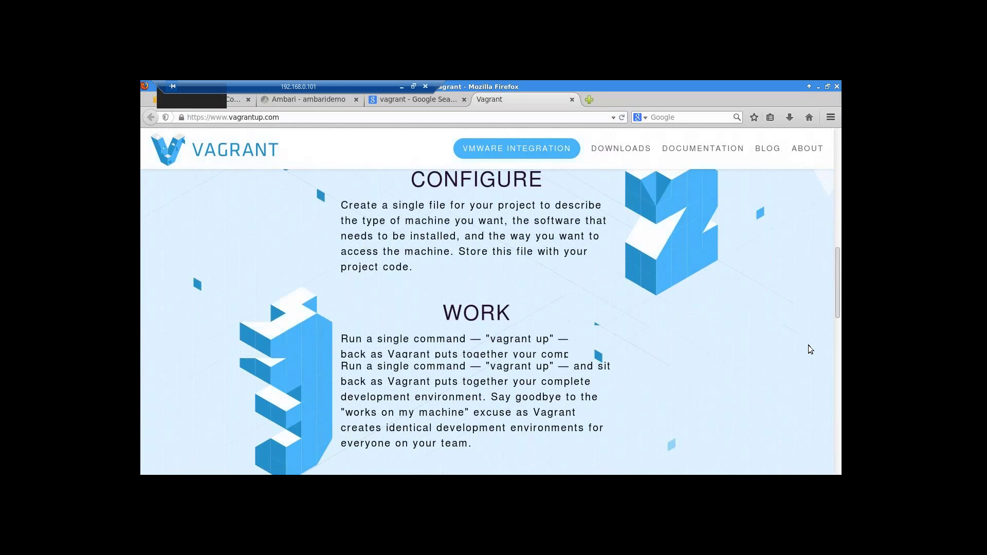
pyautogui.scroll(-1, 810, 349)
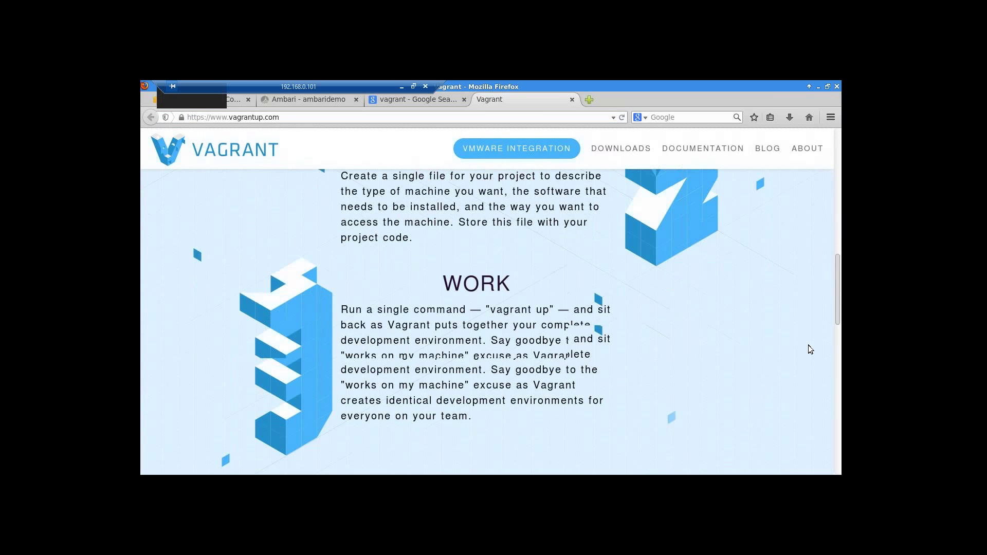
pyautogui.scroll(-2, 810, 349)
pyautogui.scroll(-2, 810, 350)
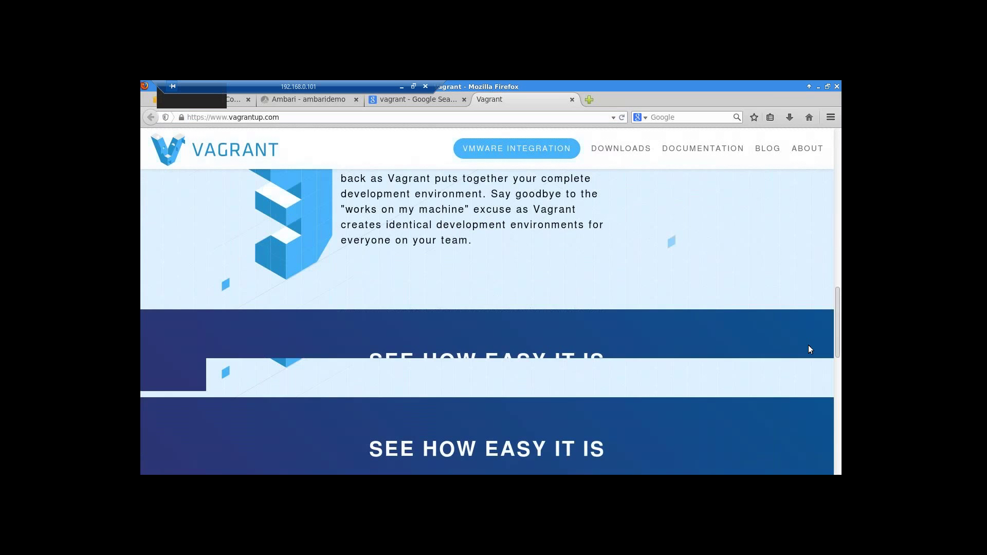
pyautogui.scroll(5, 808, 344)
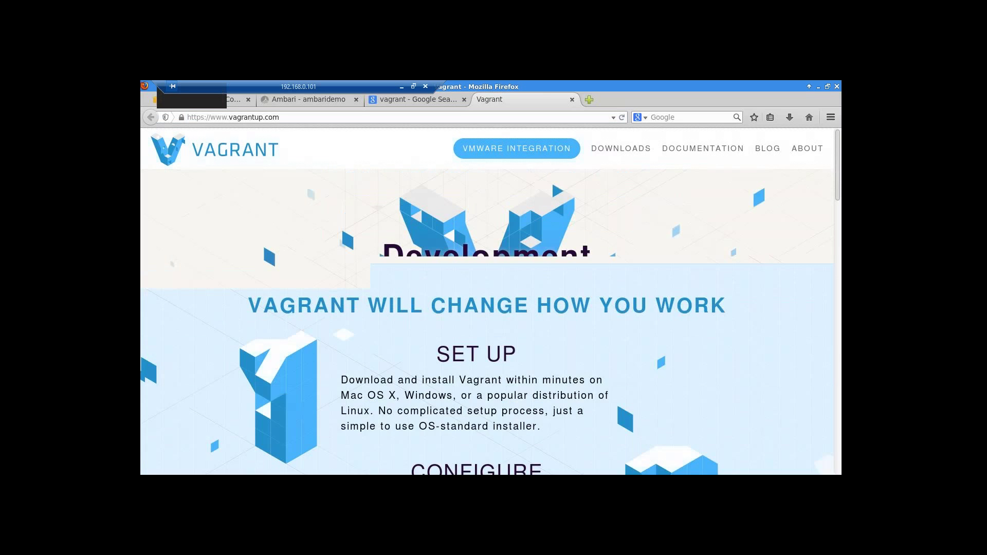
pyautogui.click(464, 99)
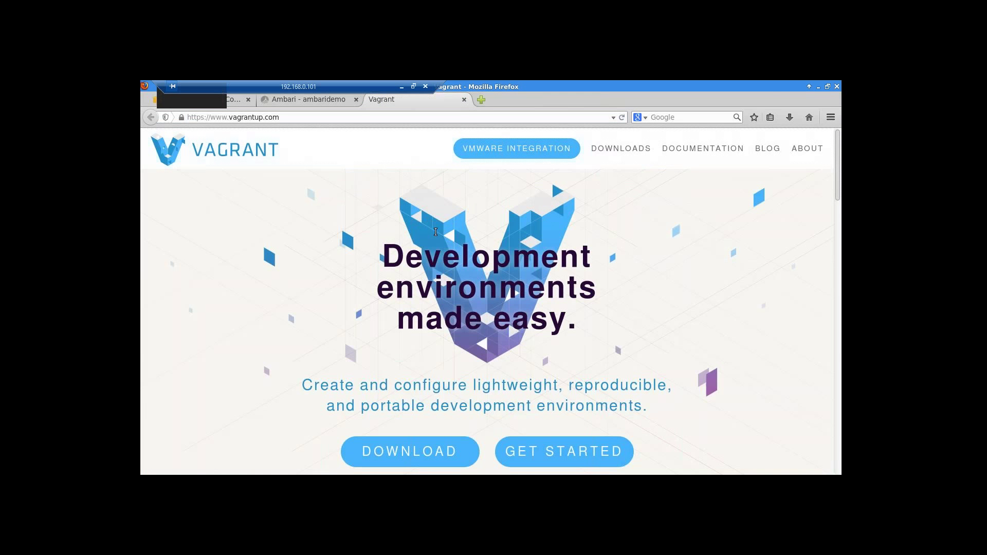
# - From the Ambari dashboard, open ambari.apache.org in a new tab, retrying after a stalled load
pyautogui.click(316, 102)
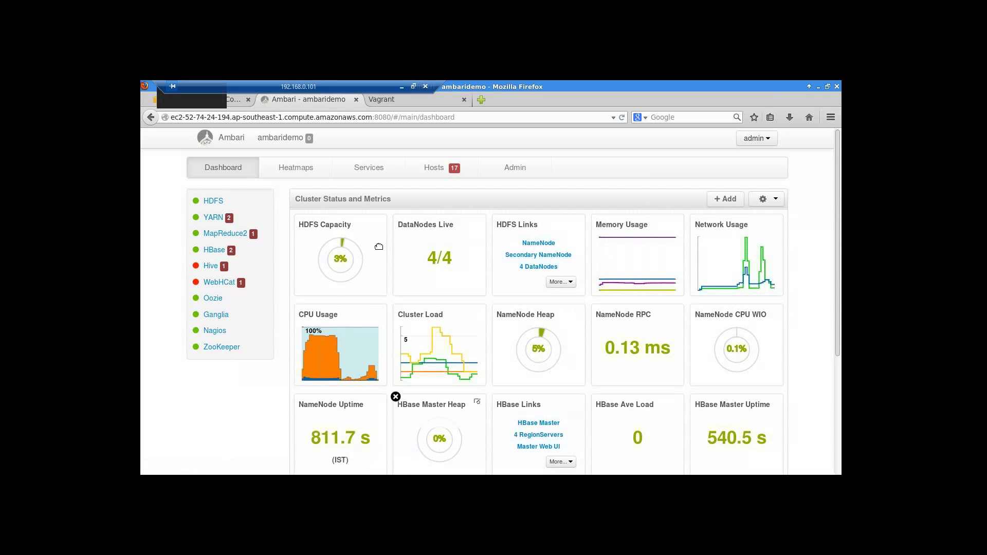
pyautogui.click(238, 138)
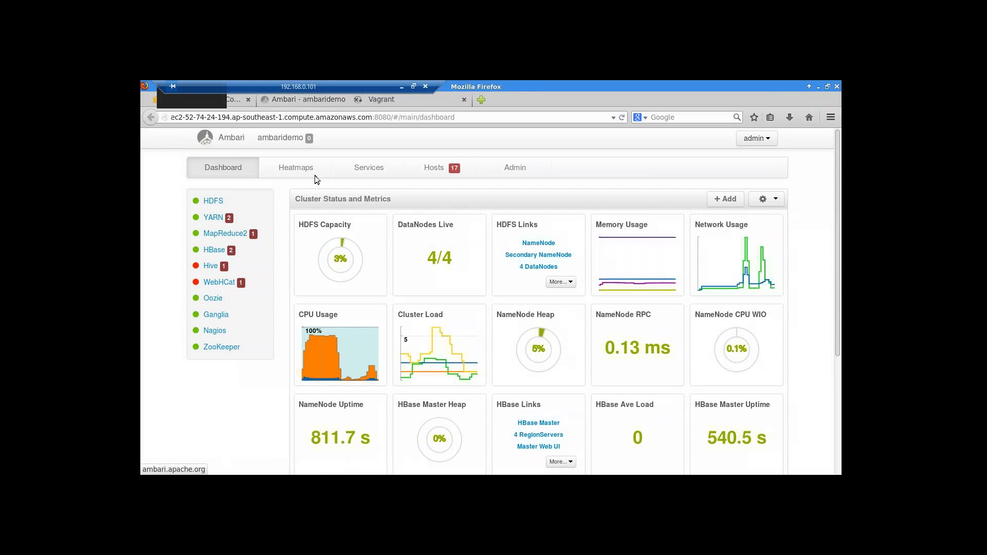
pyautogui.click(464, 99)
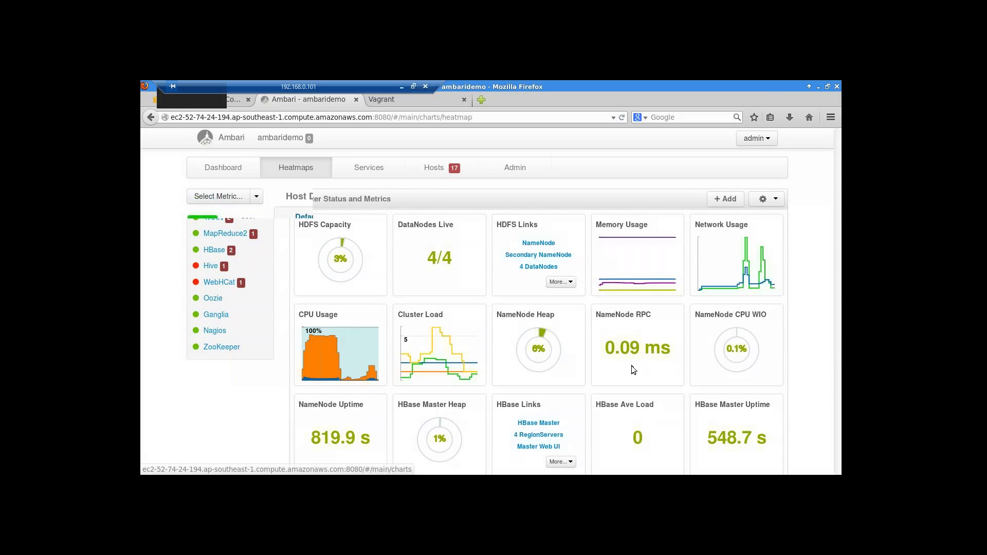
pyautogui.click(227, 168)
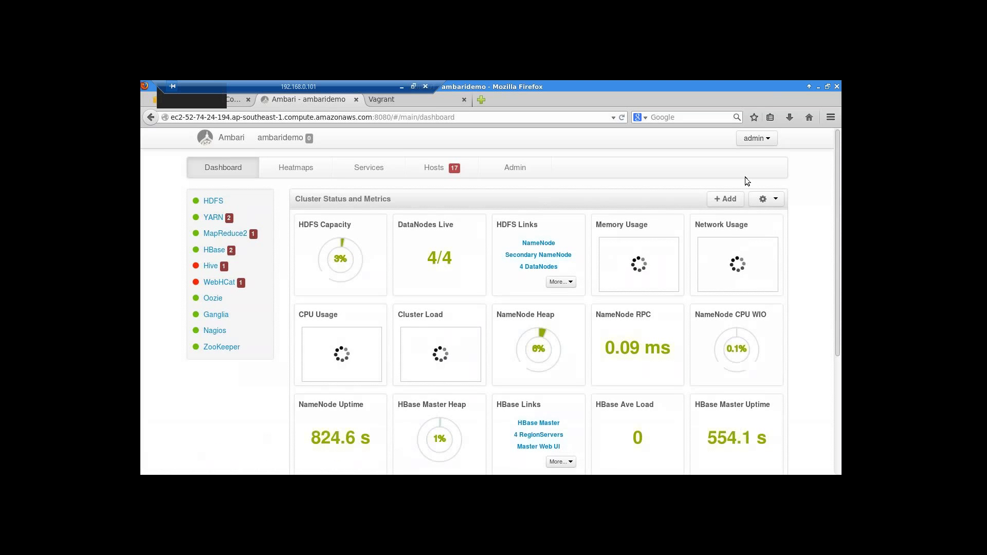
pyautogui.click(231, 139)
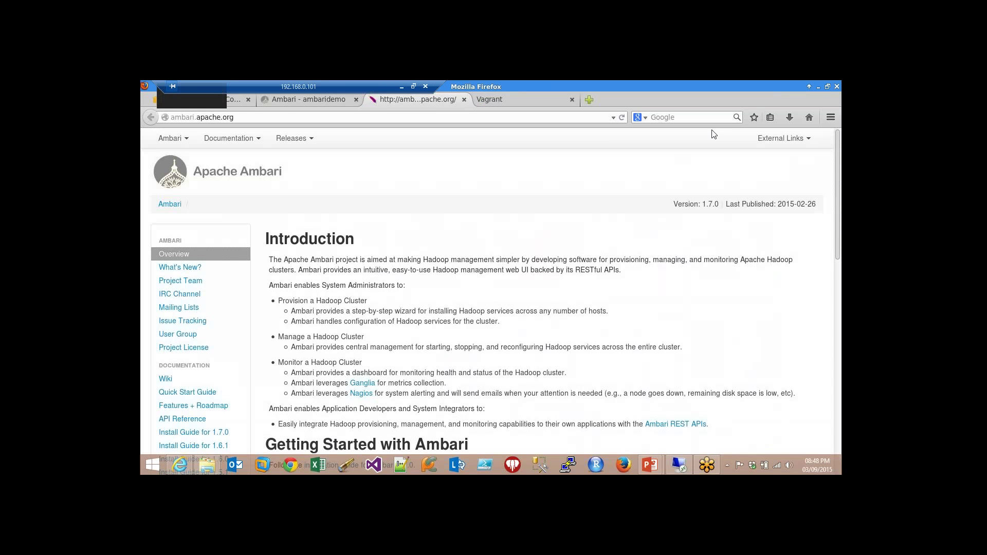
# - Close the ambari.apache.org tab to get back to the ambaridemo dashboard
pyautogui.click(465, 99)
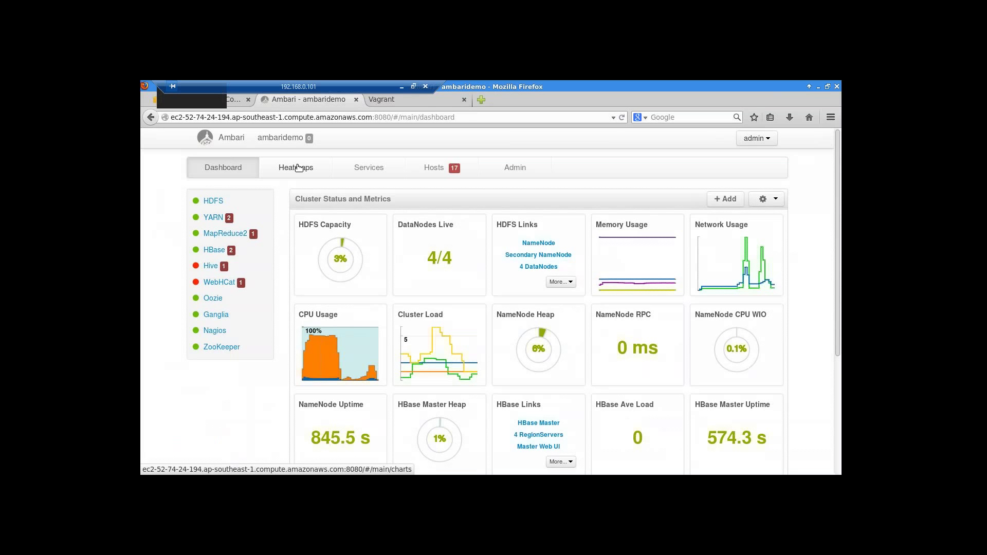
# - Start the stopped WebHCat Server from its host's Actions menu, then switch to the AWS console
pyautogui.click(297, 168)
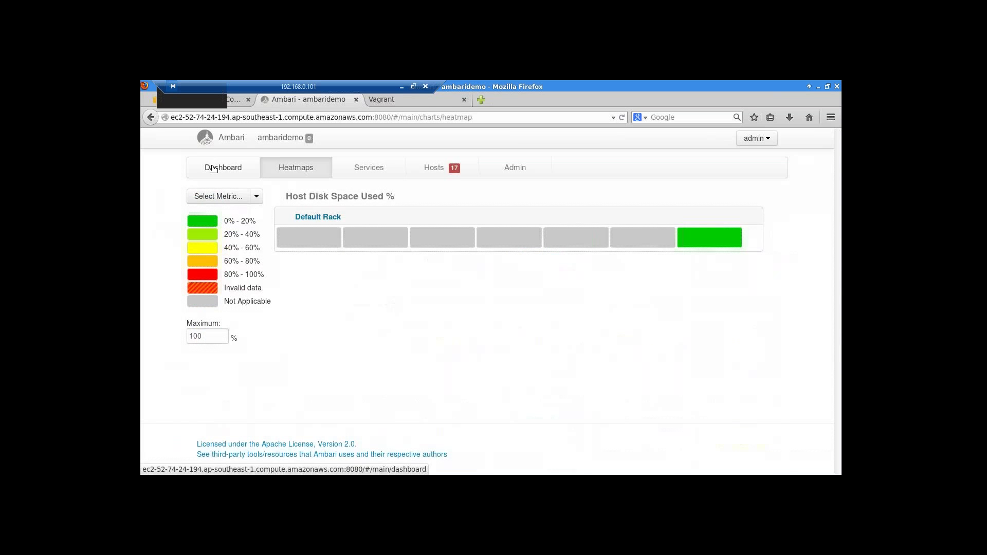
pyautogui.click(213, 169)
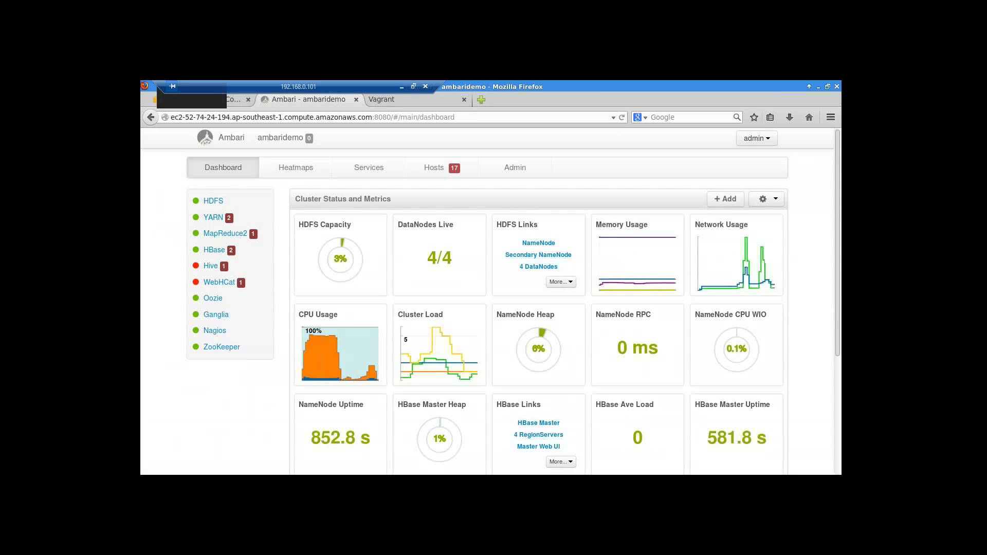
pyautogui.click(216, 284)
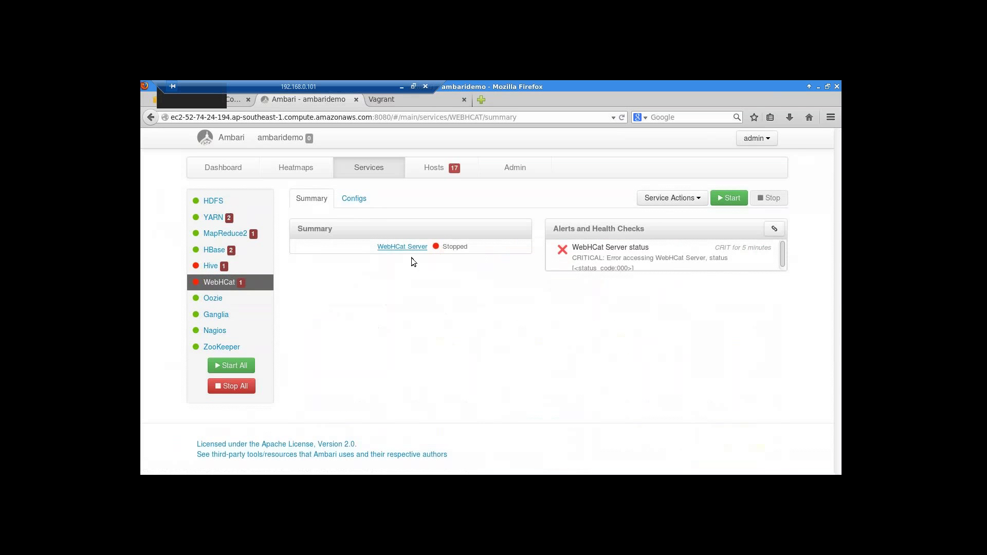
pyautogui.click(402, 246)
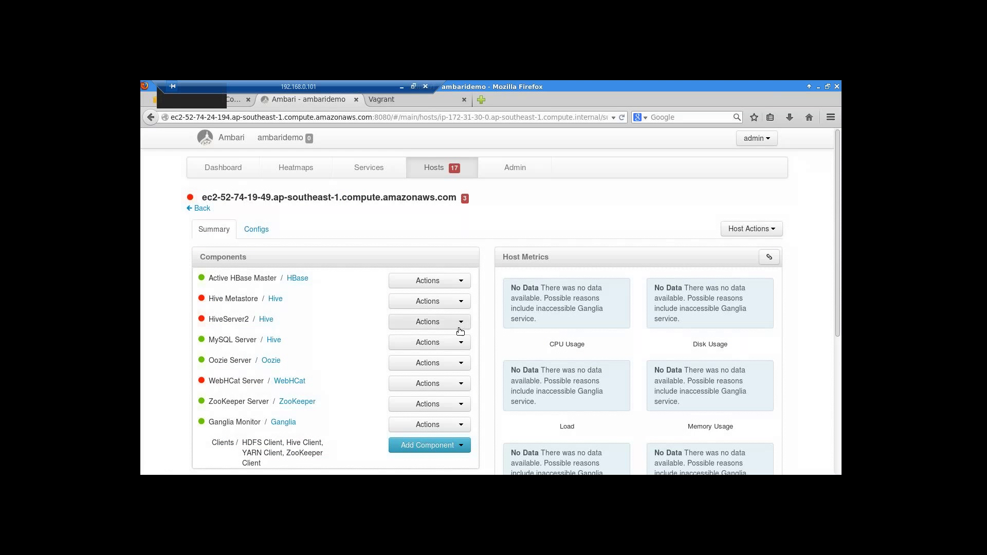
pyautogui.click(455, 385)
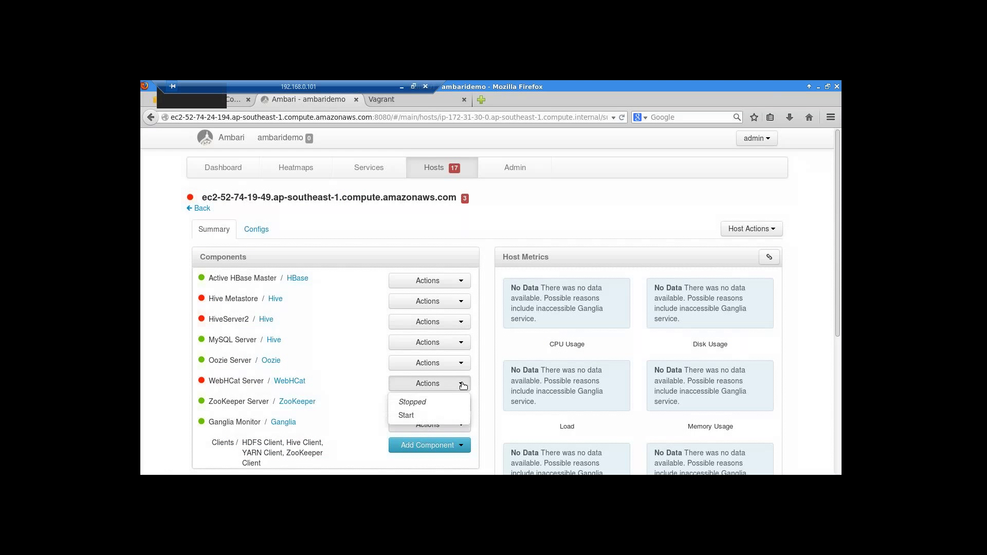
pyautogui.click(411, 415)
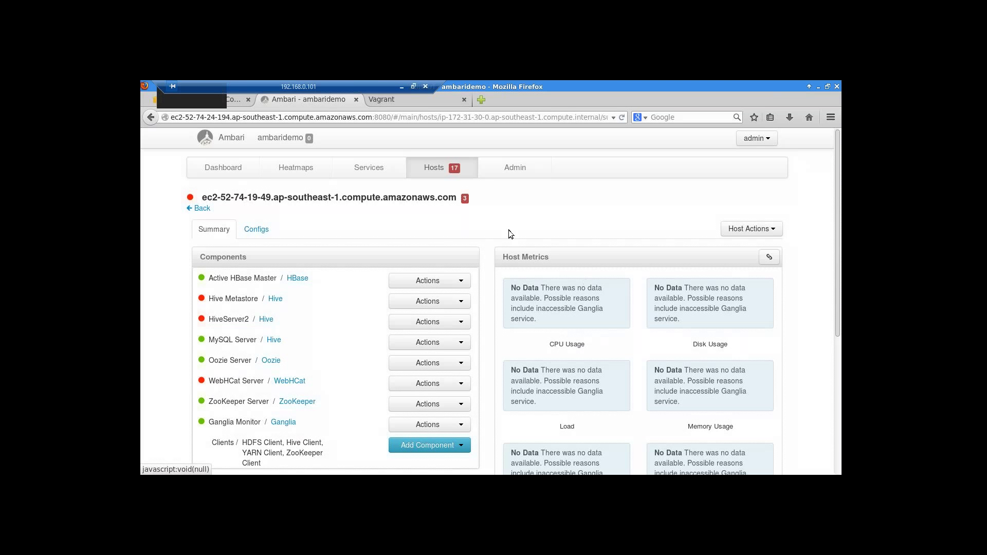
pyautogui.click(234, 99)
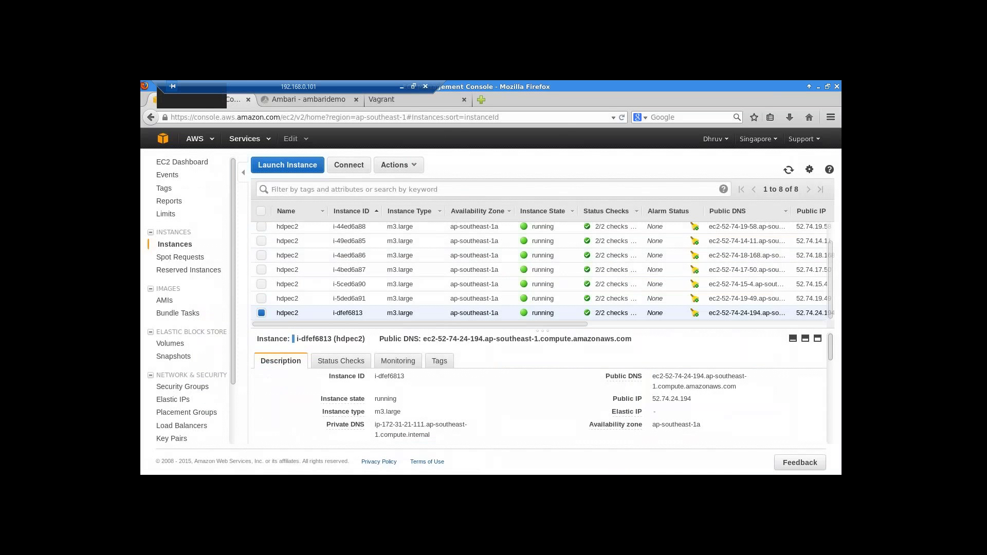
# - Minimize the remote desktop to reveal the local Ambari slide deck at Step 6
pyautogui.click(402, 85)
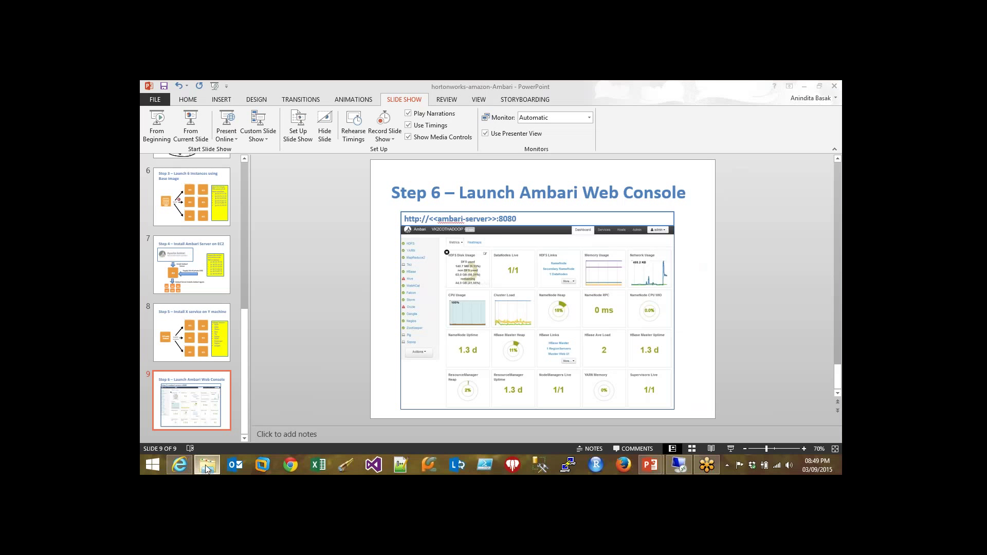
# - Copy the ambari-local-repository deck from Hadoop Resources > Training > Apache Ambari
pyautogui.click(321, 353)
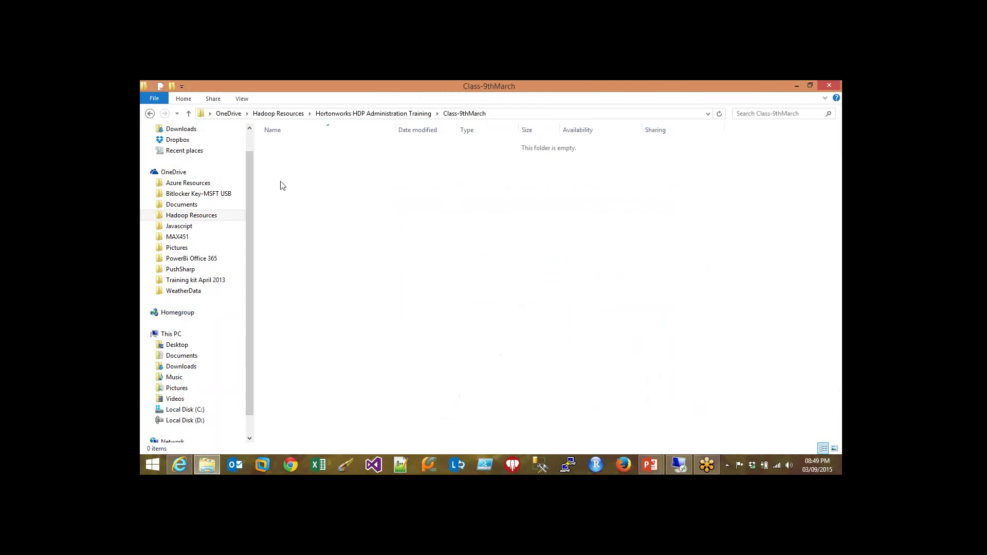
pyautogui.click(289, 115)
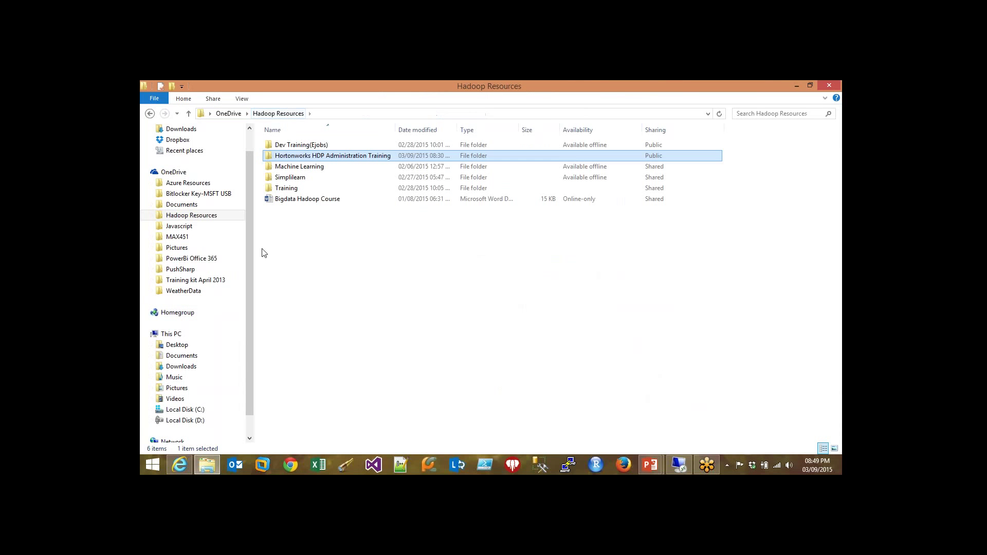
pyautogui.doubleClick(309, 188)
pyautogui.doubleClick(340, 145)
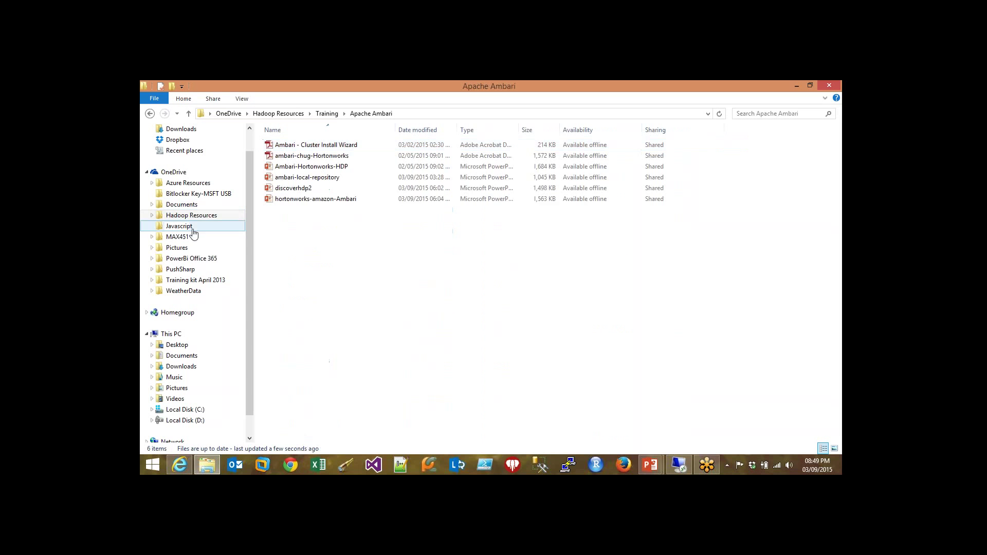
pyautogui.click(319, 178)
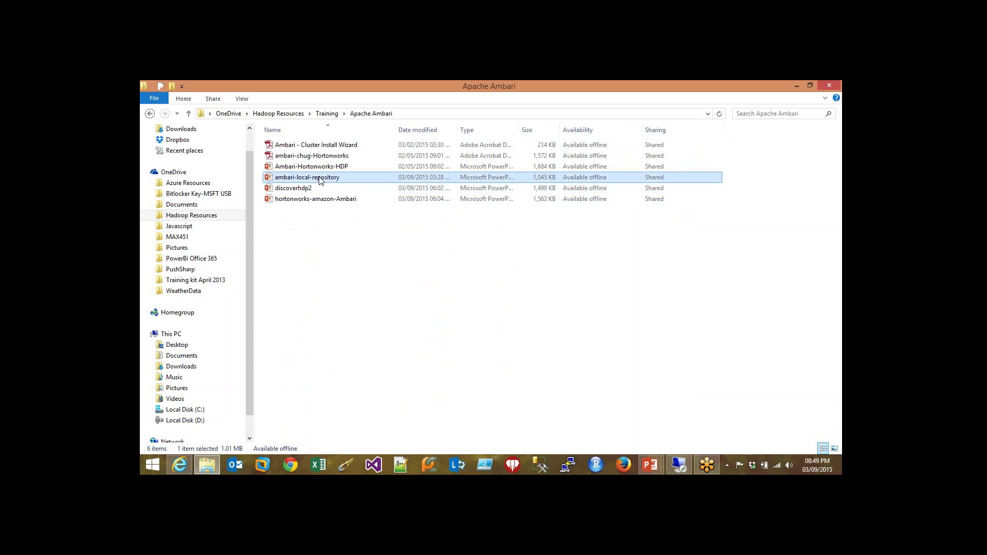
pyautogui.rightClick(319, 179)
pyautogui.click(343, 364)
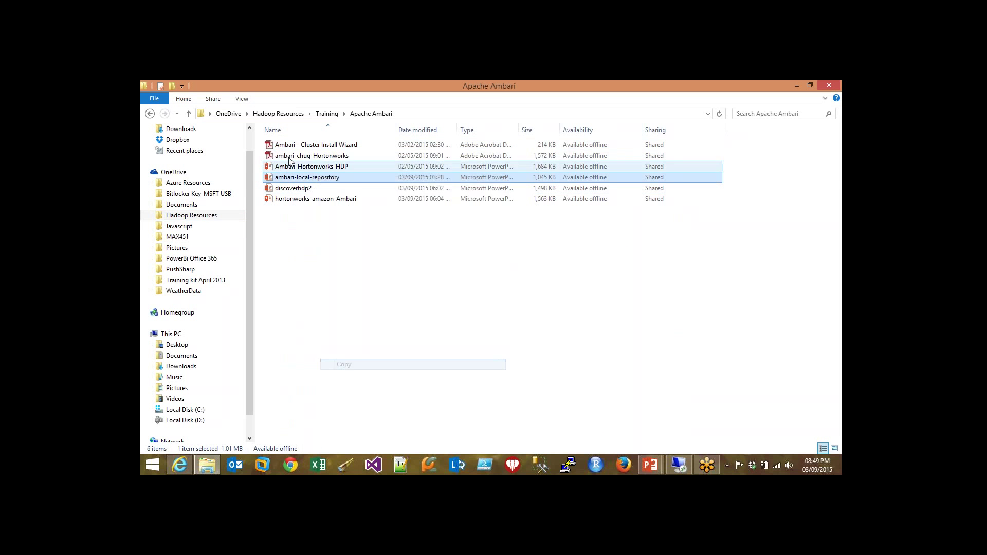
# - Paste the deck into the empty Class-9thMarch folder under Hortonworks HDP Administration Training
pyautogui.click(285, 116)
pyautogui.doubleClick(334, 158)
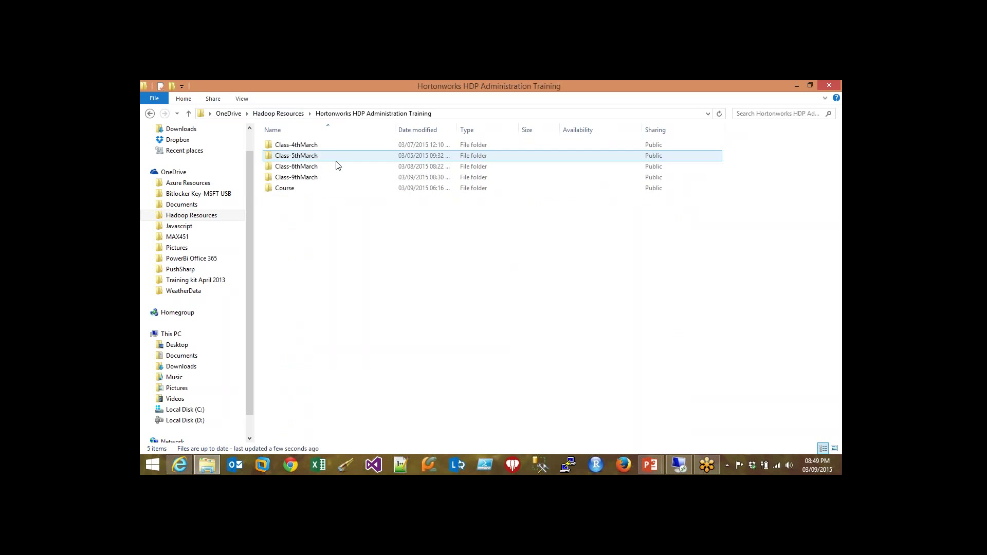
pyautogui.doubleClick(308, 178)
pyautogui.rightClick(309, 167)
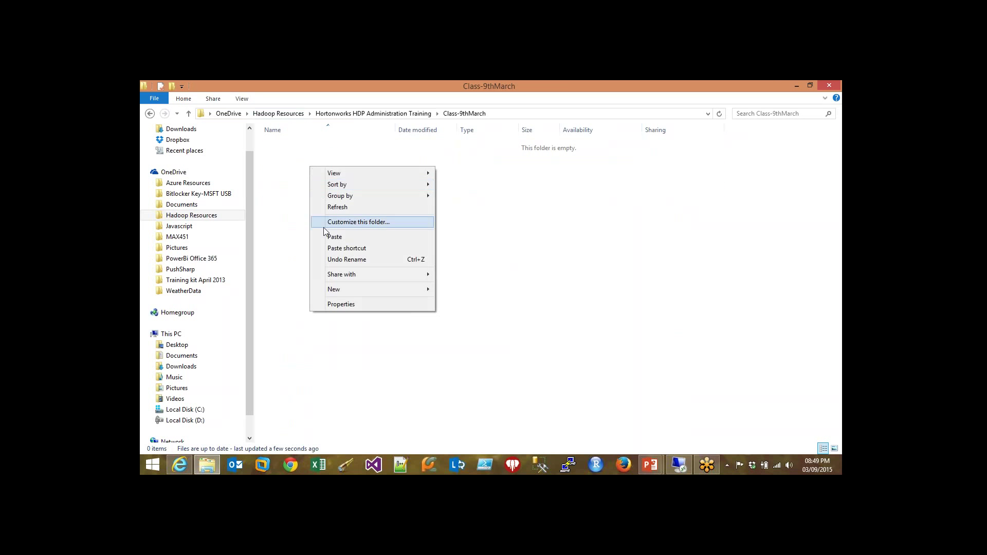
pyautogui.click(334, 239)
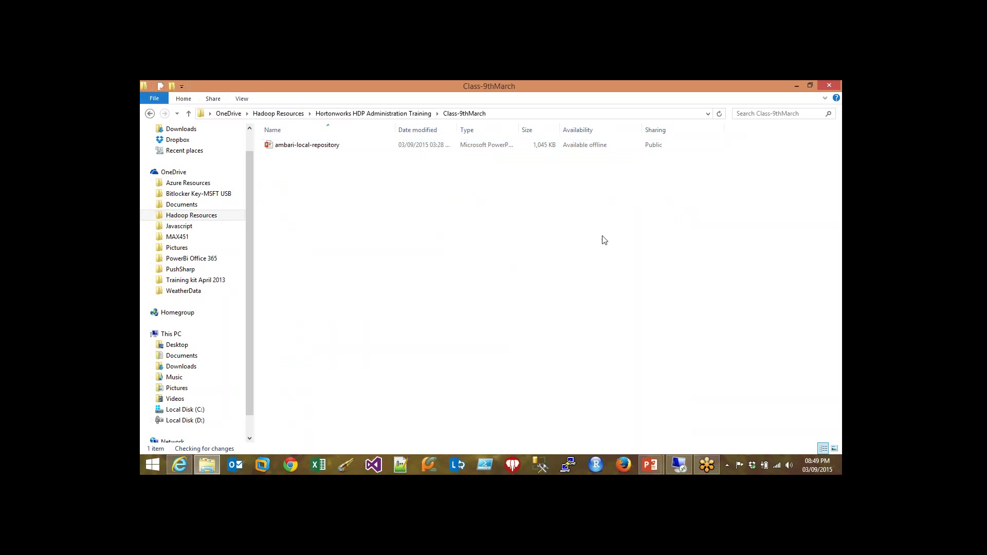